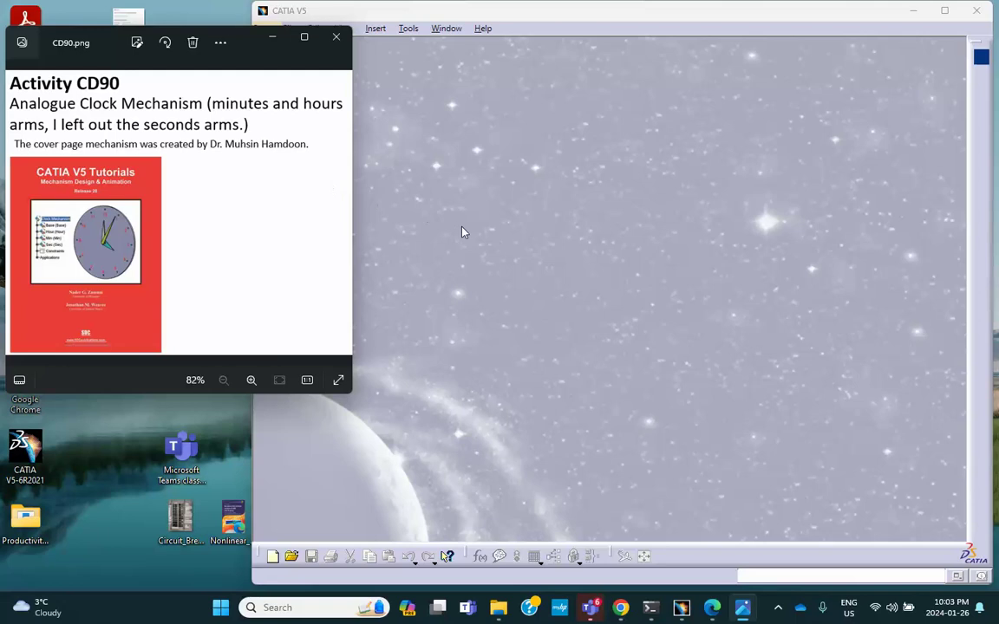
Bring the CATIA V5 window in front of the image viewer and maximize it.
left_click(516, 226)
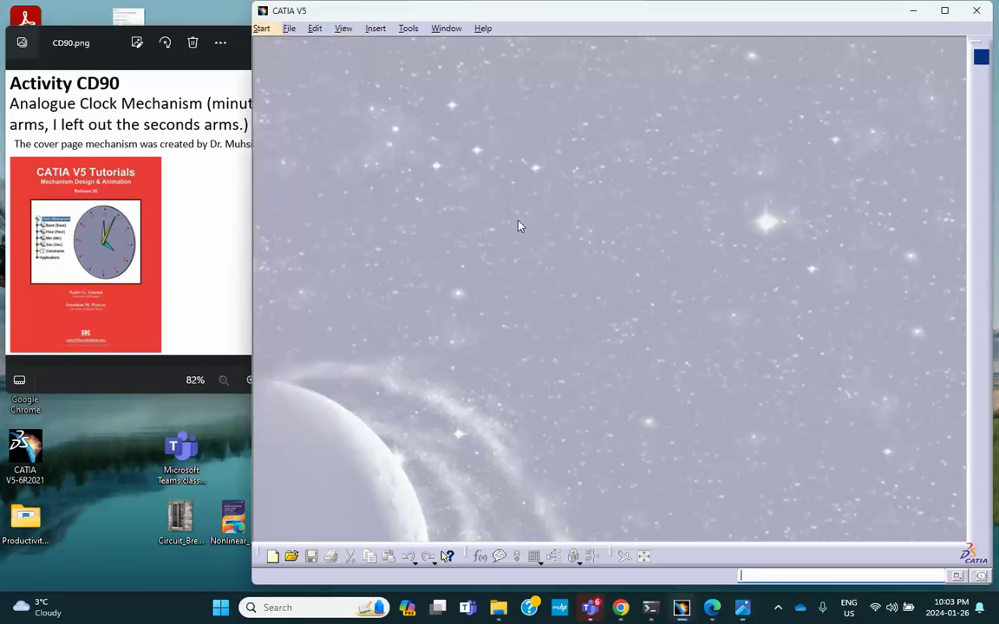
left_click(944, 10)
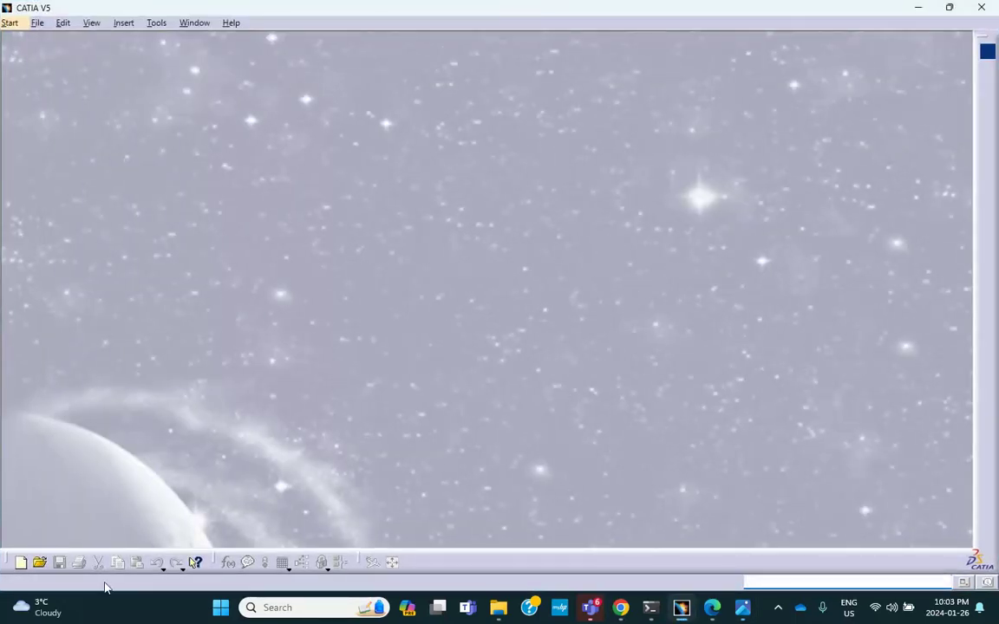
Create a new document of type Product, giving Product1.
left_click(21, 562)
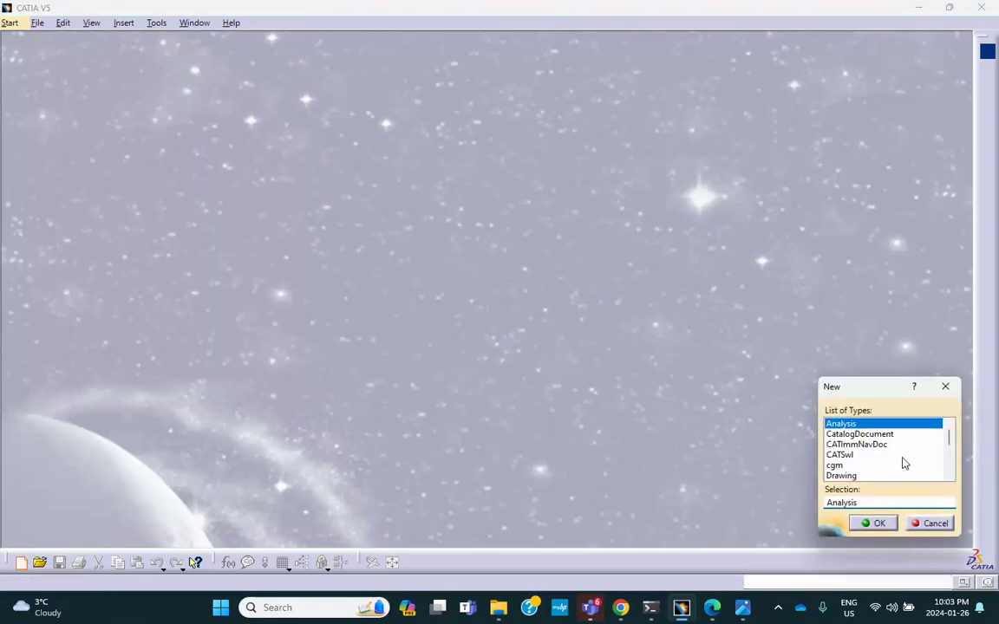
scroll(947, 440, "down", 5)
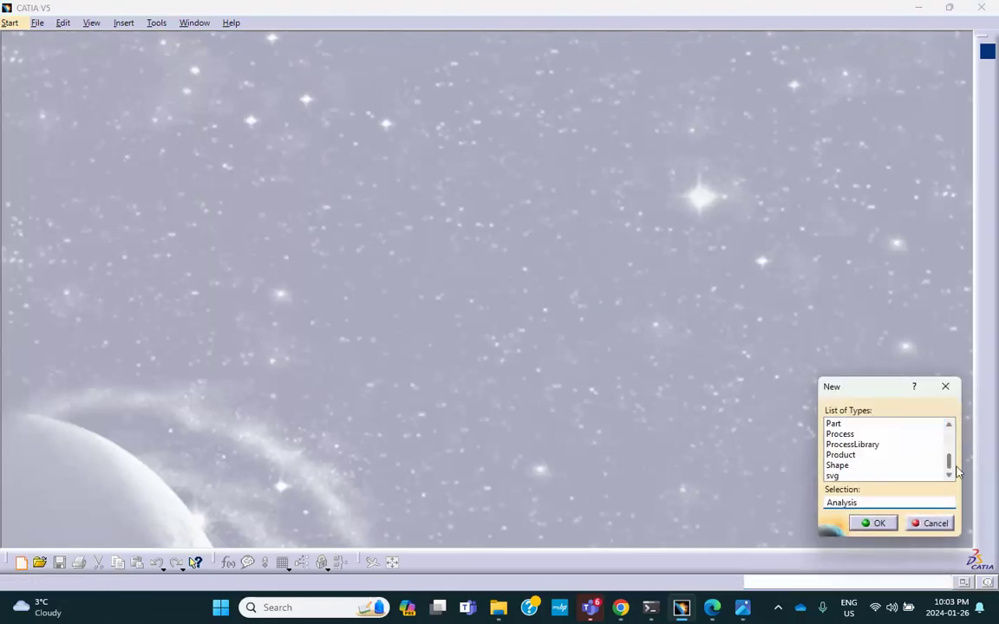
left_click(840, 455)
left_click(874, 523)
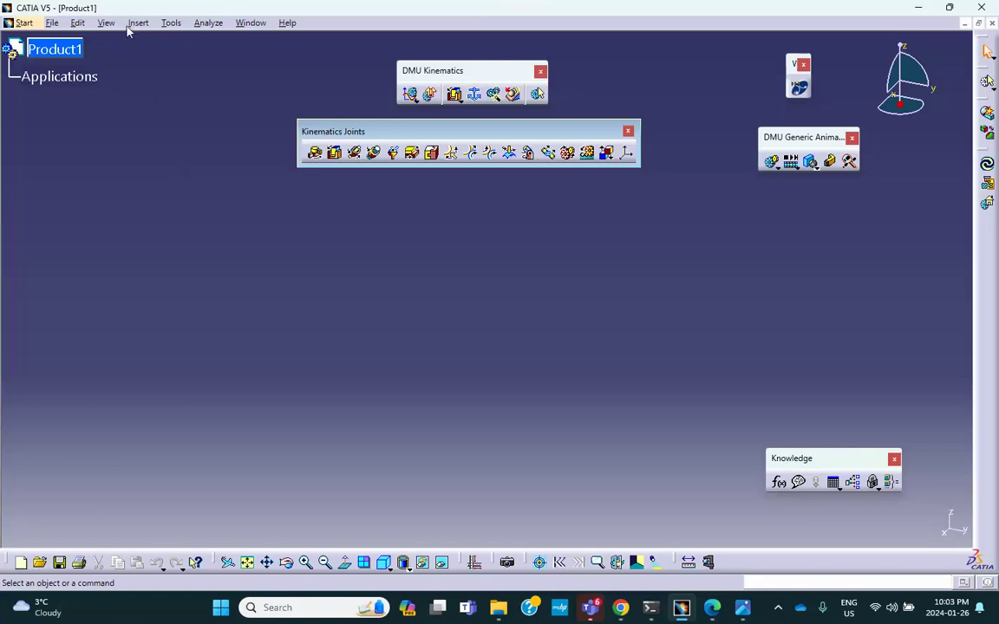
Save Product1.CATProduct into the Catia v5 MechDes Activity CD90 W24 folder through Save Management.
left_click(51, 23)
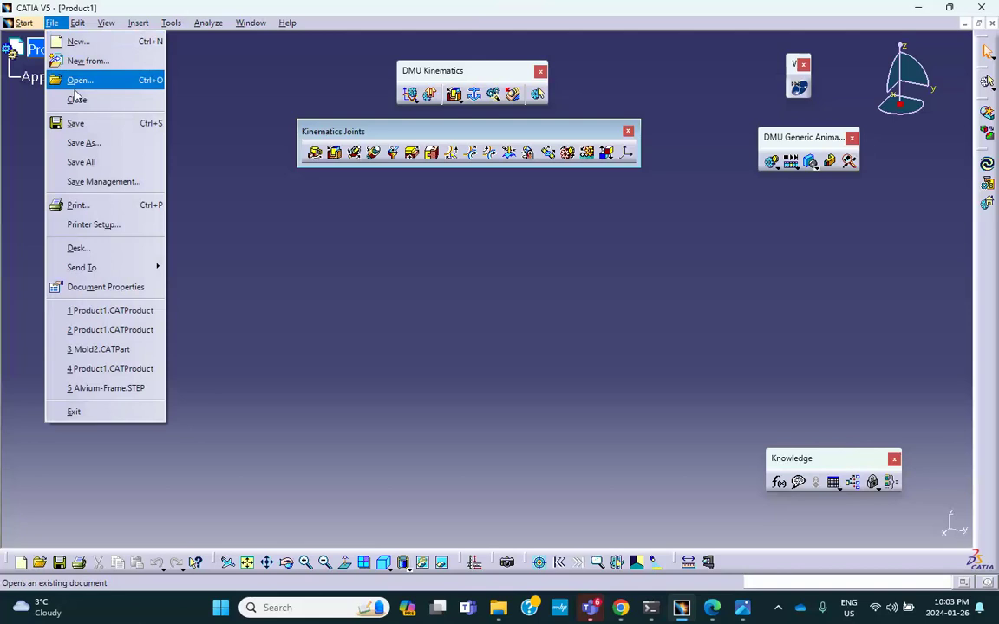
left_click(115, 183)
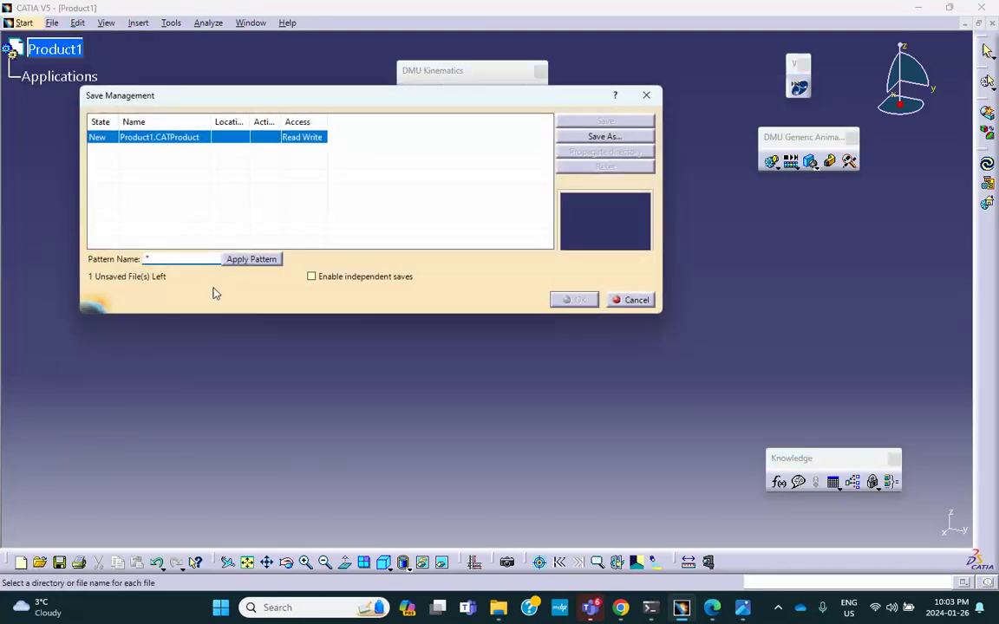
left_click(604, 138)
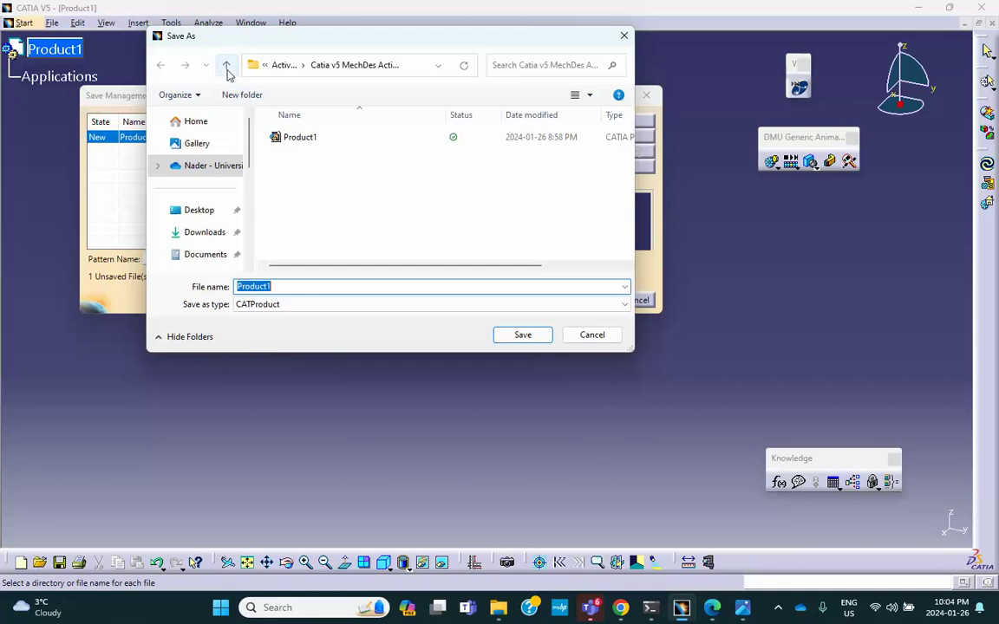
left_click(227, 66)
double_click(322, 159)
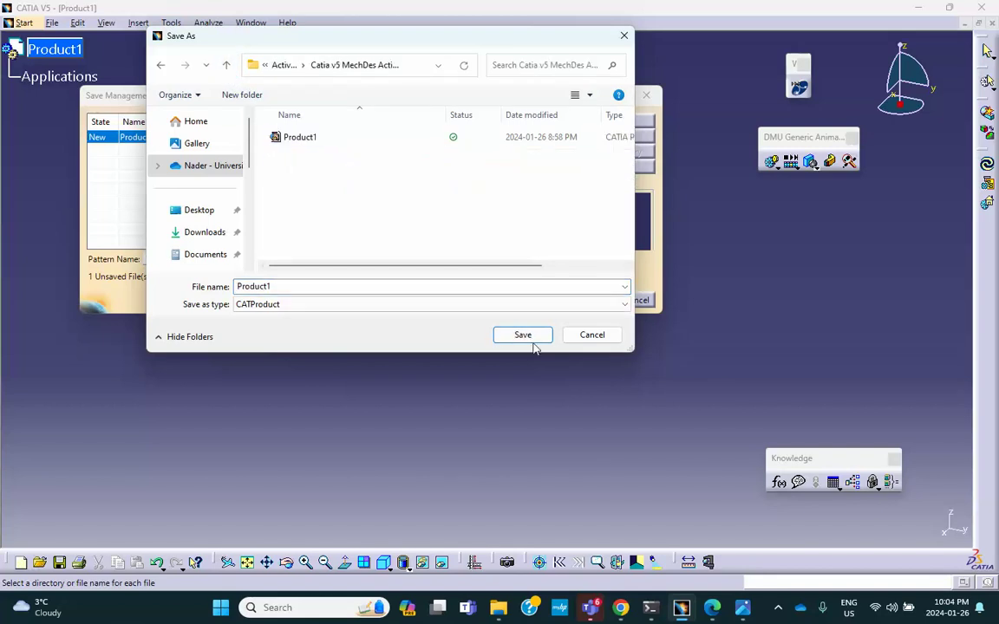
left_click(226, 65)
double_click(305, 139)
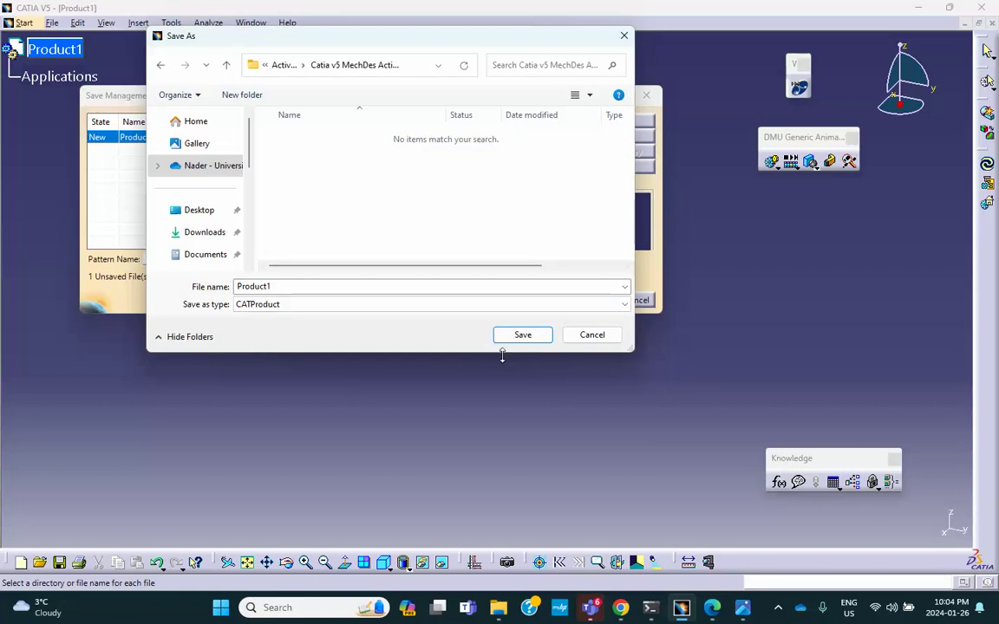
left_click(524, 337)
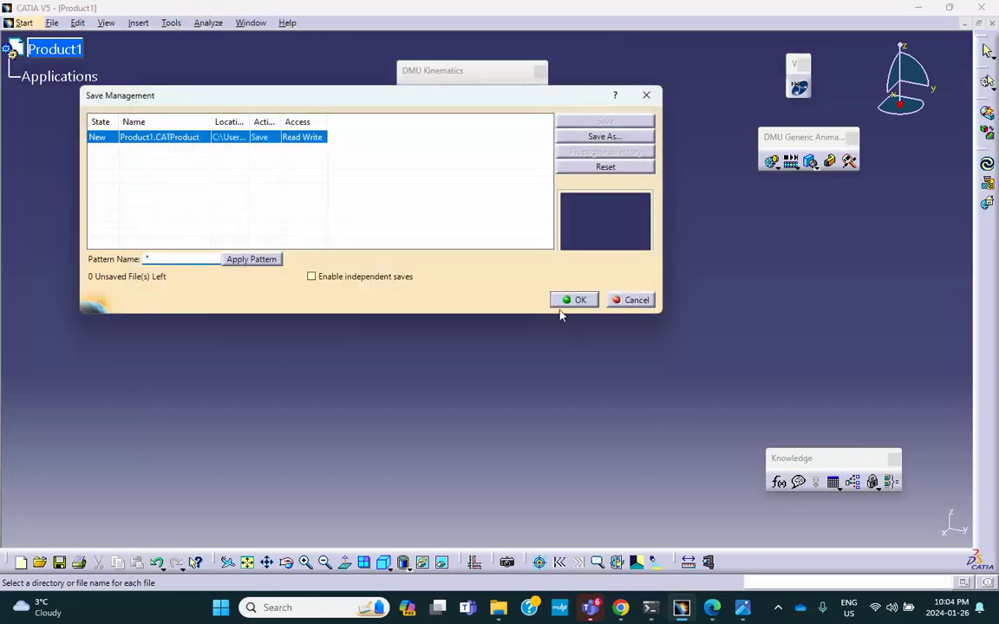
left_click(572, 300)
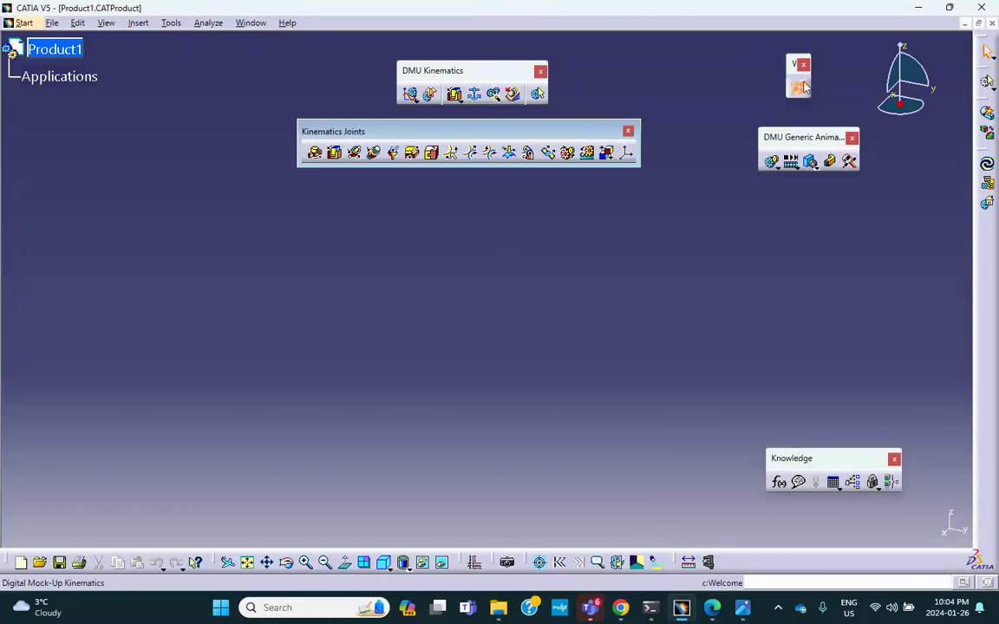
Switch to the Assembly Design workbench under Mechanical Design.
left_click(25, 22)
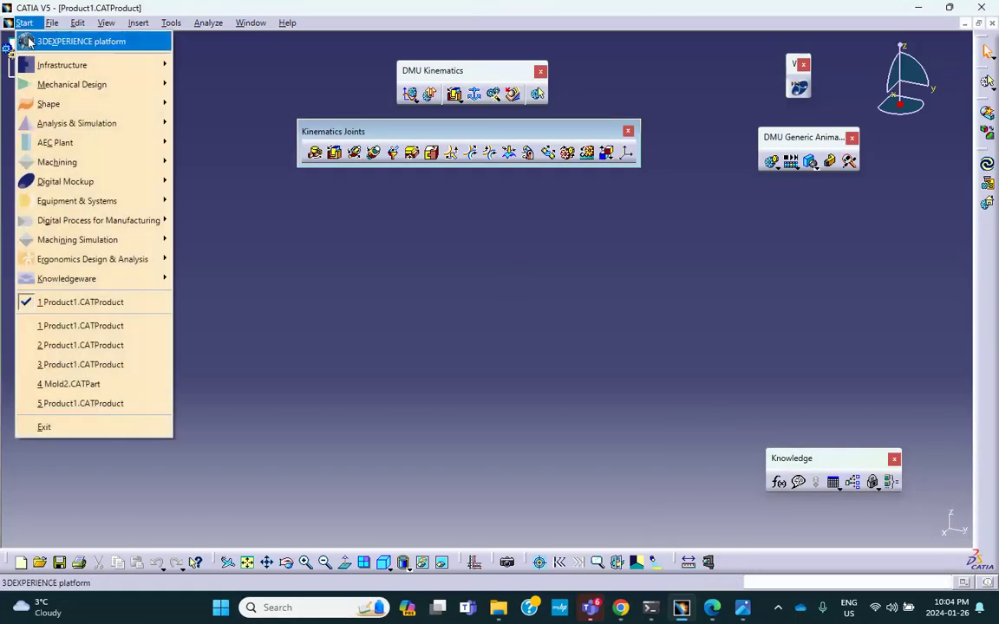
mouse_move(134, 126)
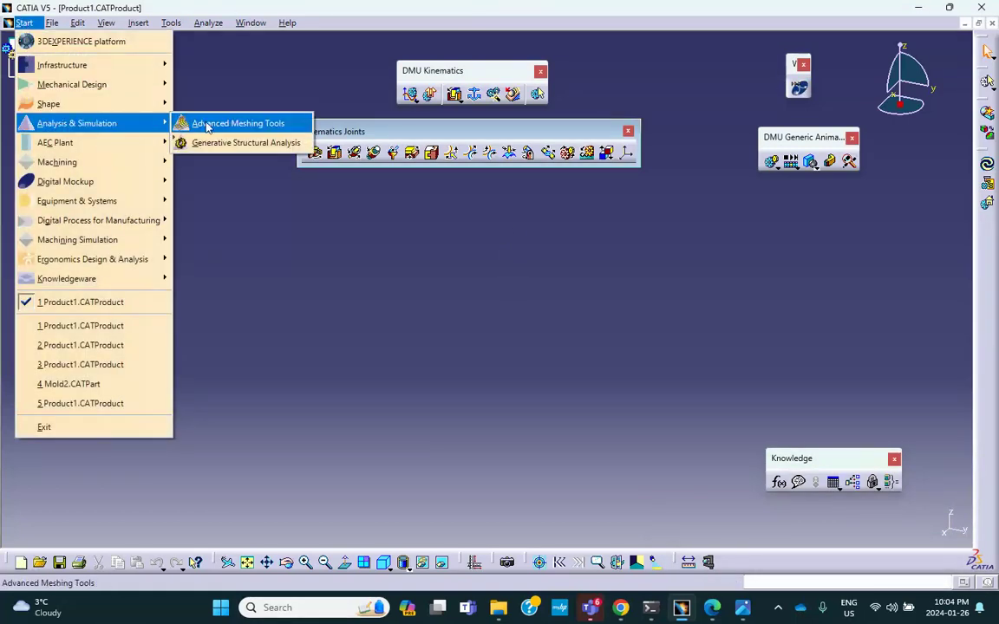
mouse_move(111, 84)
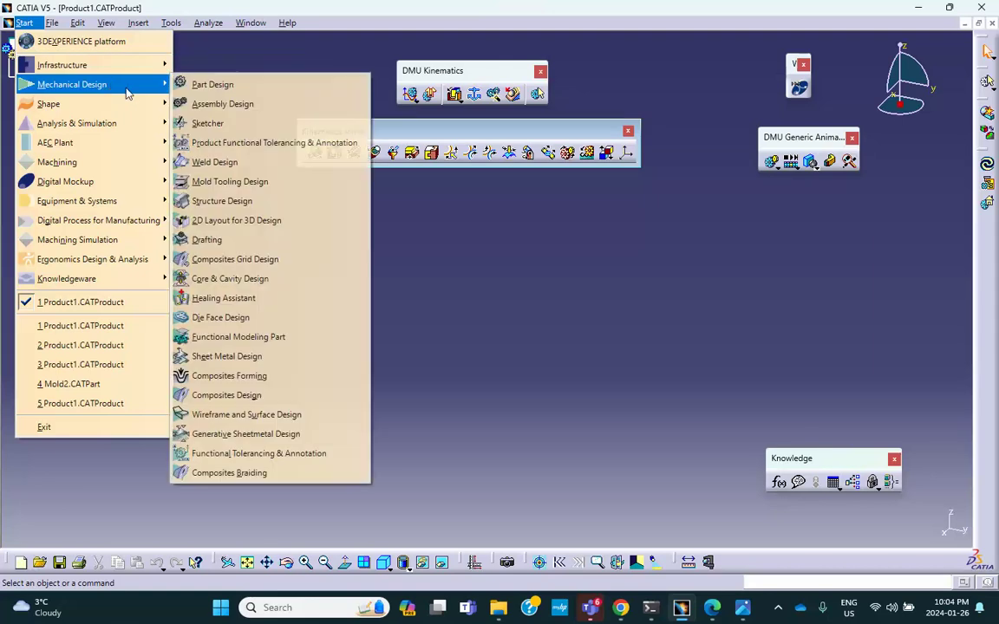
left_click(181, 102)
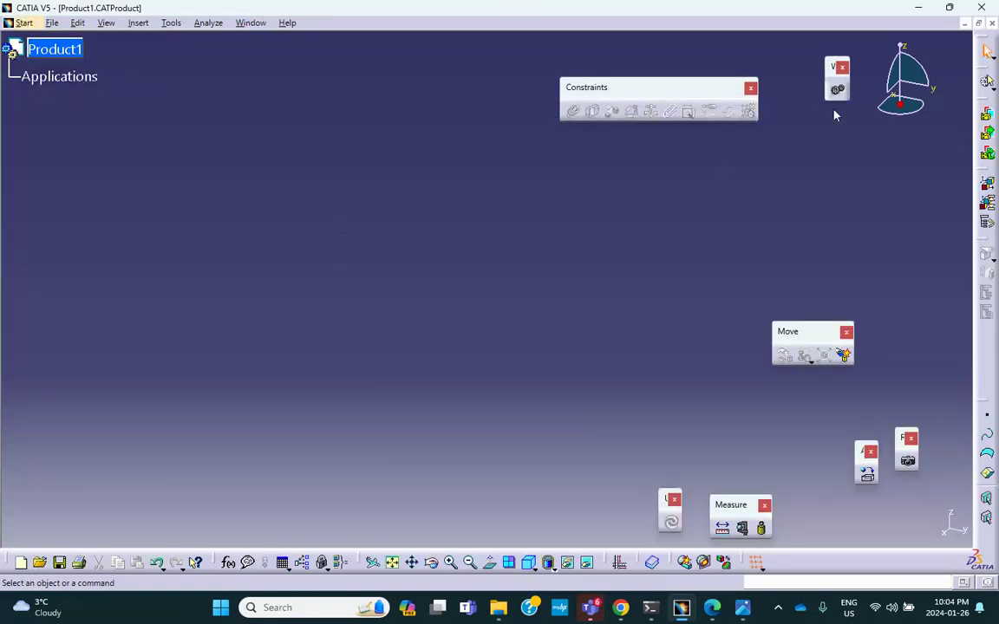
Insert a new part, Part1.1, under Product1 and expand its tree node.
left_click(138, 23)
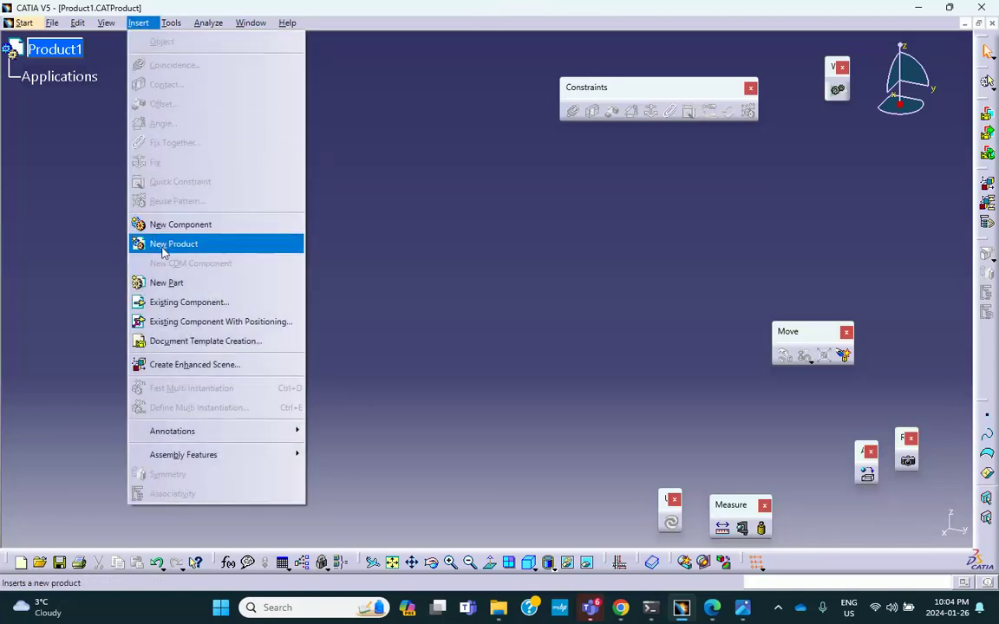
left_click(164, 283)
left_click(14, 49)
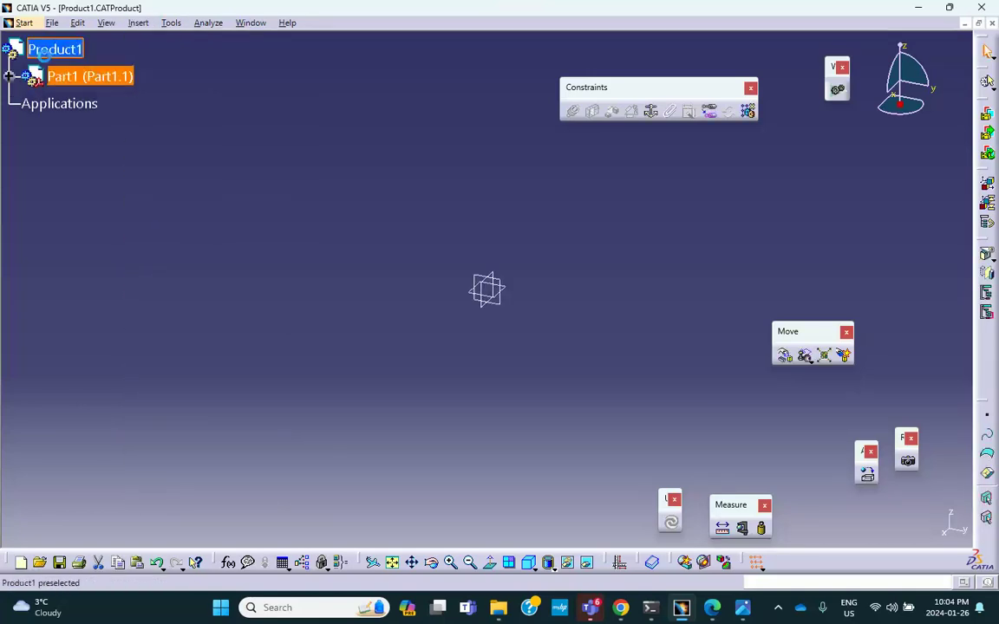
left_click(8, 78)
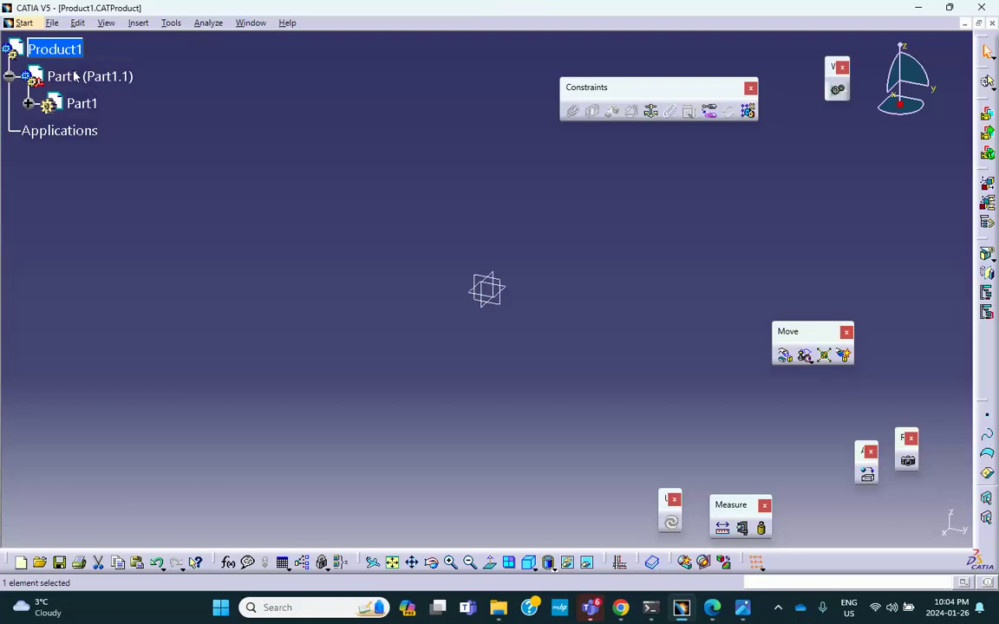
Rename Part1.1's instance name and part number to base, then open it for editing.
right_click(73, 75)
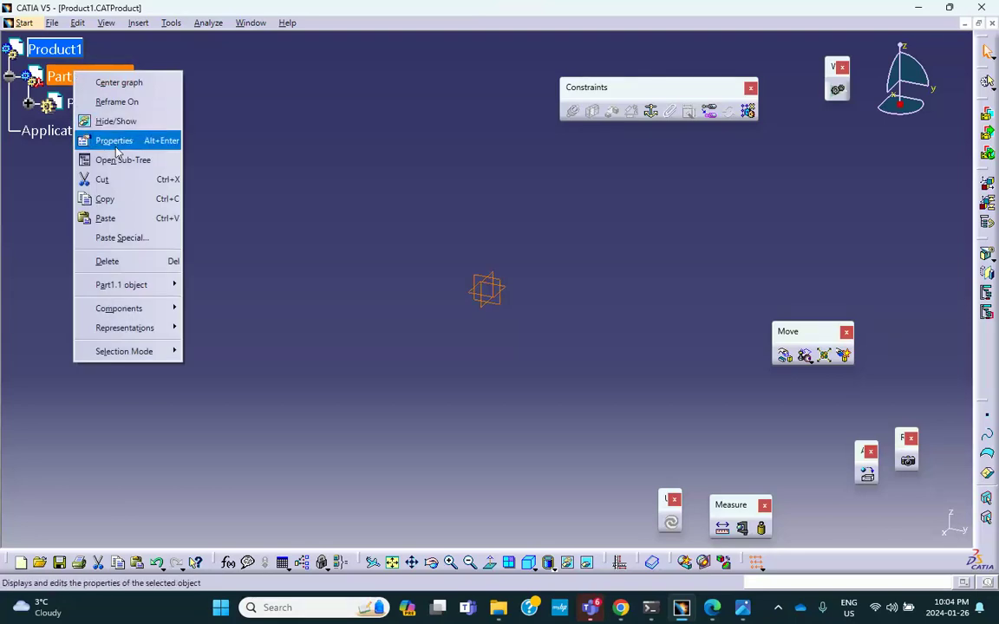
left_click(113, 140)
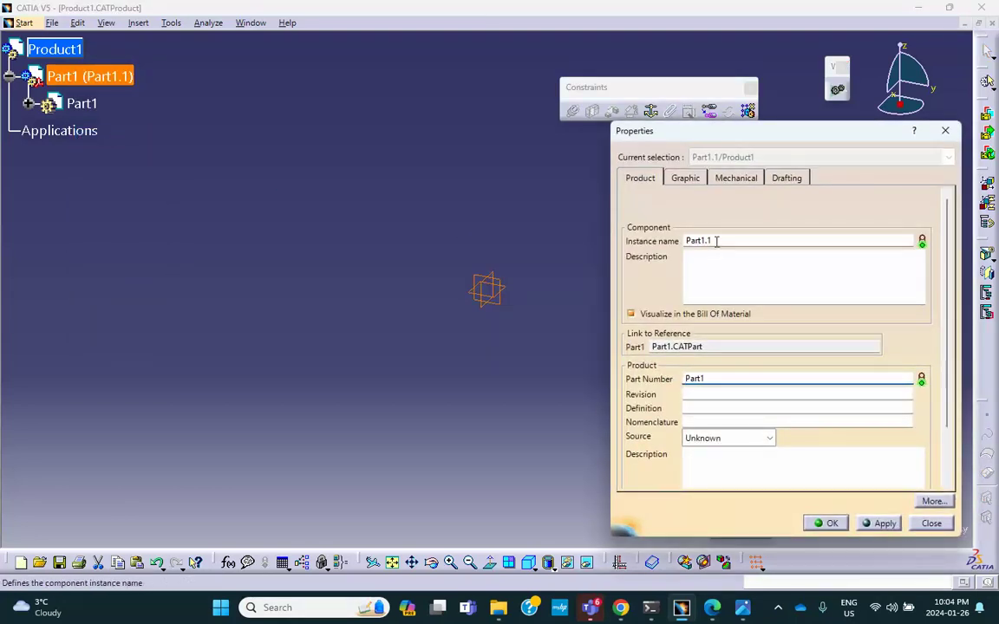
type("base")
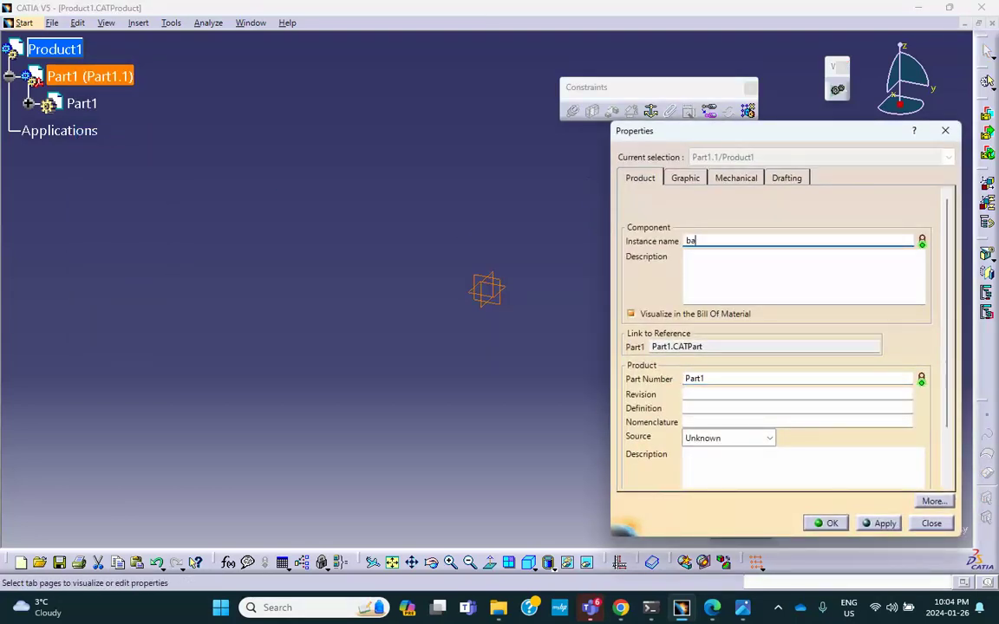
double_click(713, 381)
type("base")
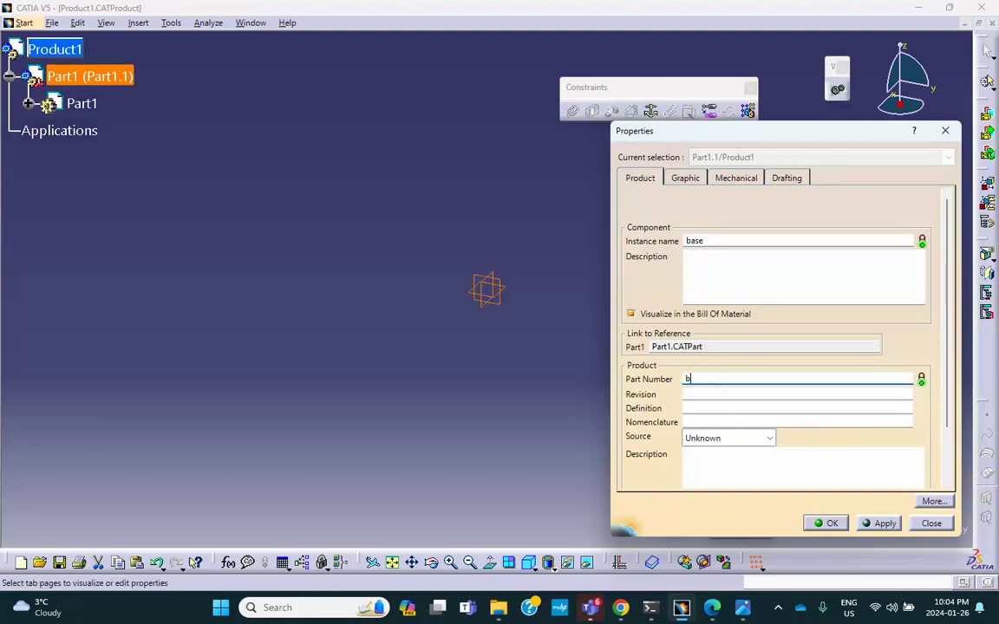
left_click(825, 522)
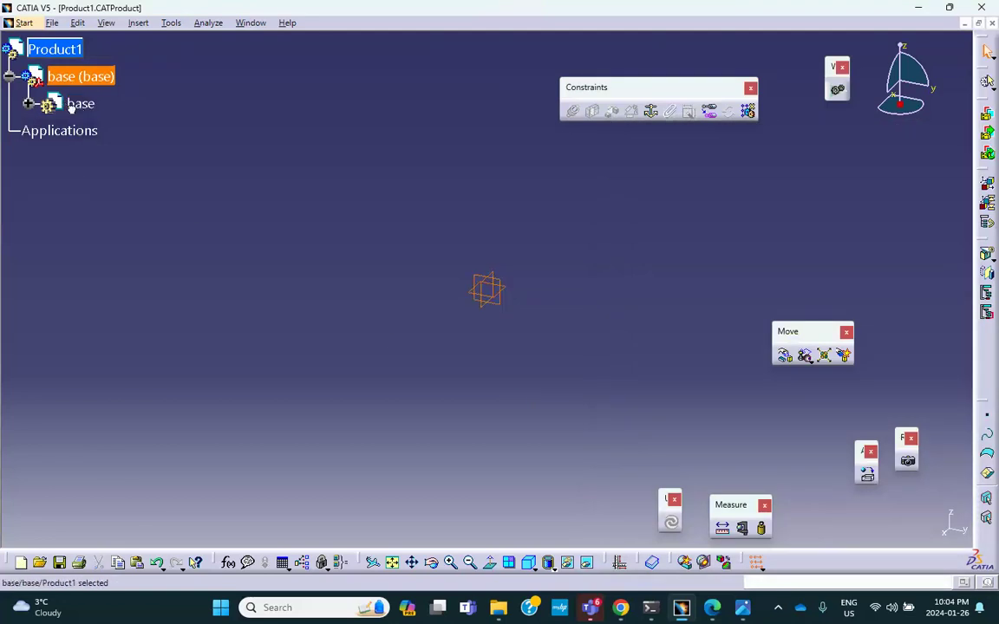
double_click(69, 102)
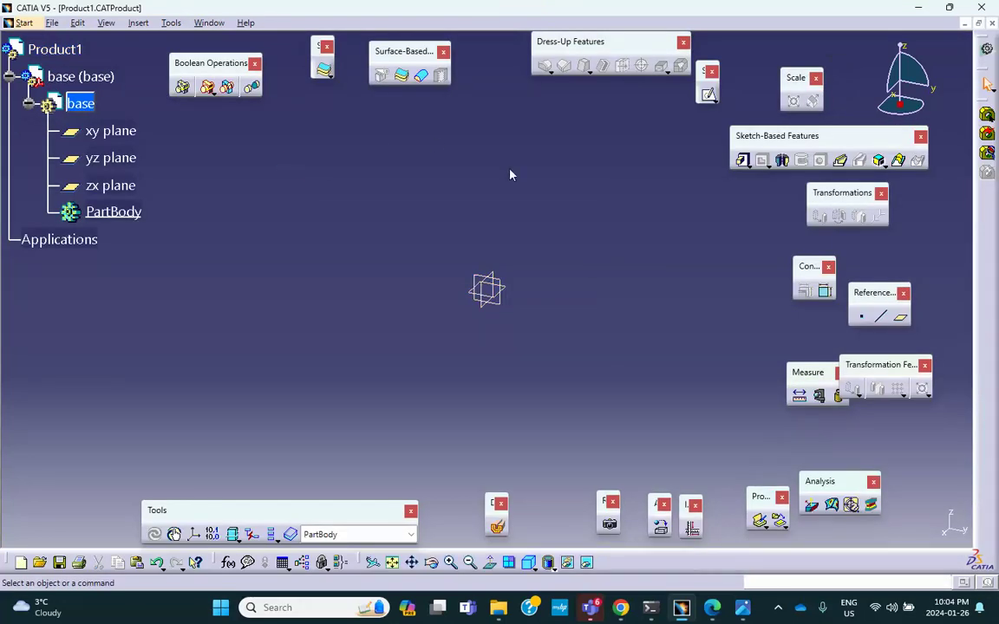
Sketch a circle centred on the origin on the yz plane.
left_click(507, 284)
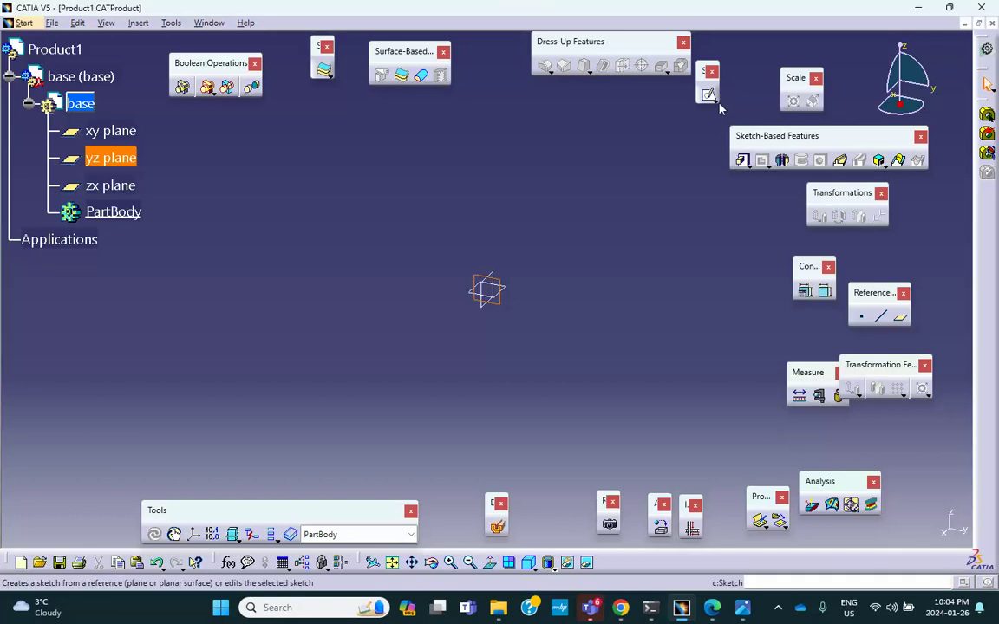
left_click(742, 160)
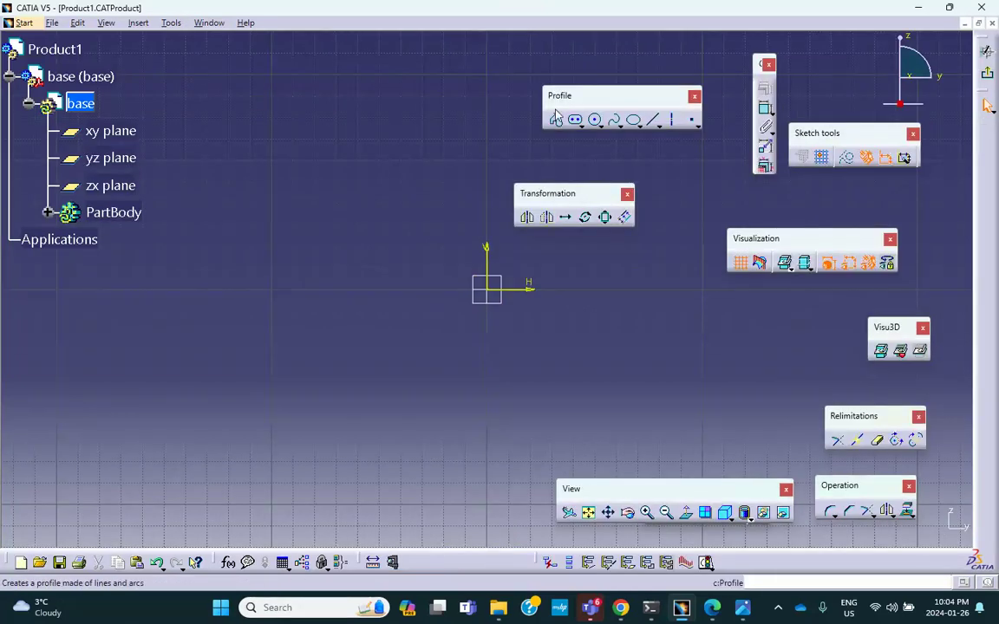
left_click(595, 120)
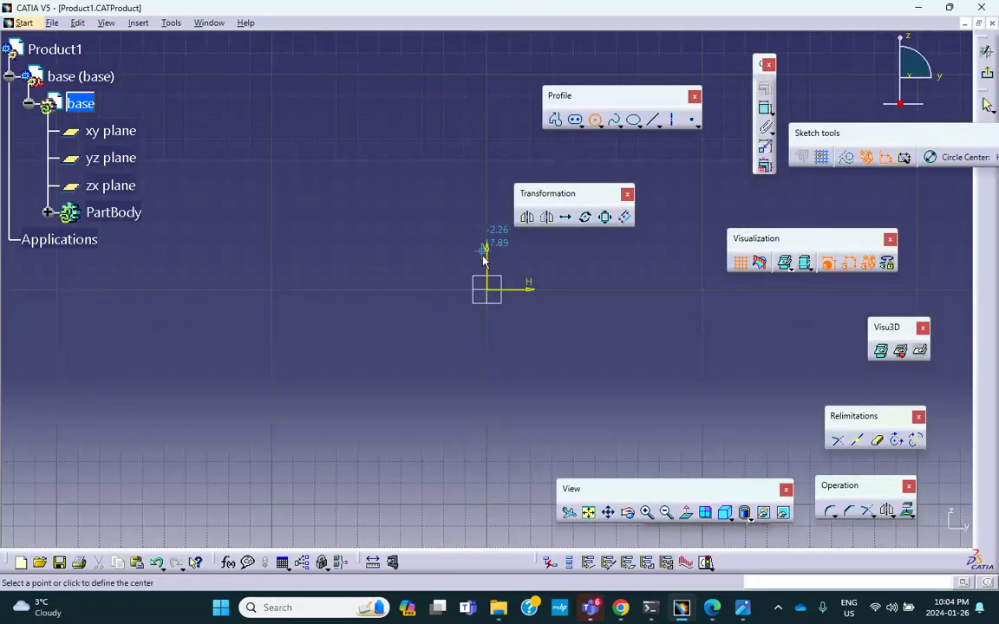
left_click(486, 288)
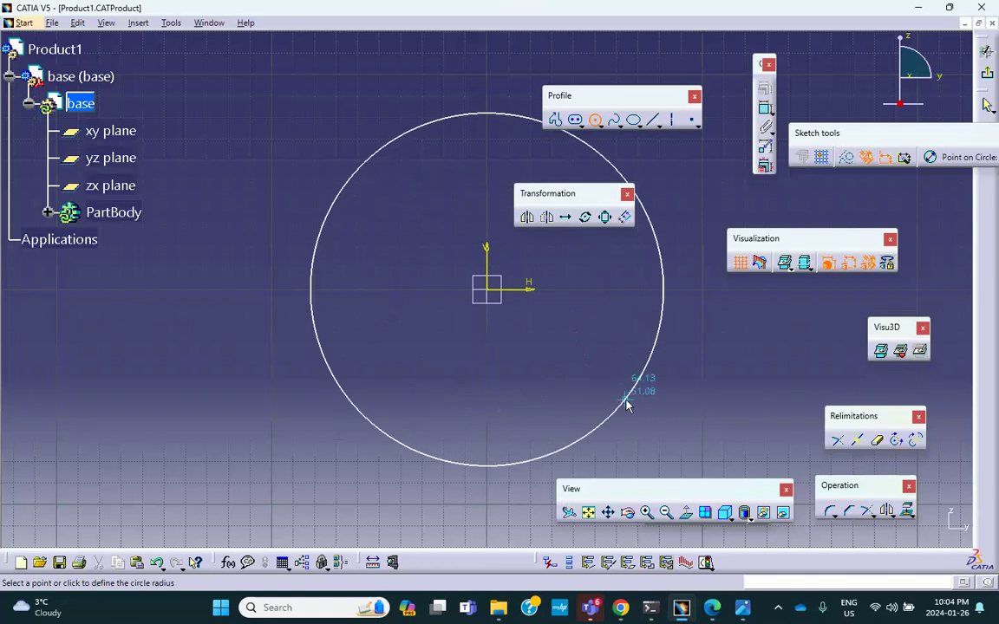
left_click(661, 408)
mouse_move(617, 334)
middle_mouse_down()
mouse_move(502, 287)
mouse_move(503, 316)
middle_mouse_up()
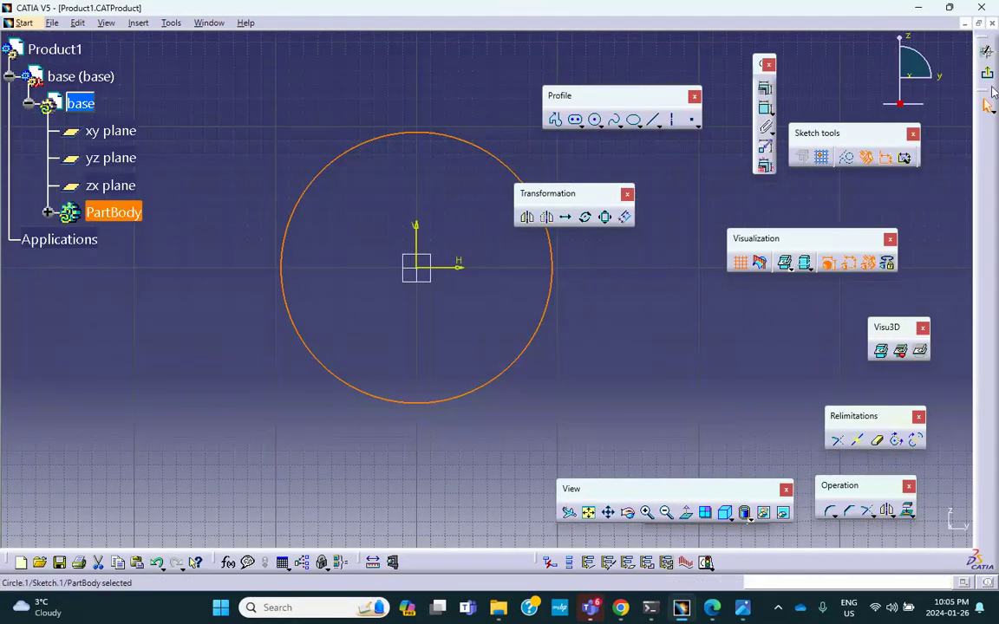
Pad the circle sketch 20 mm and expand PartBody and Pad.1 in the tree.
left_click(764, 88)
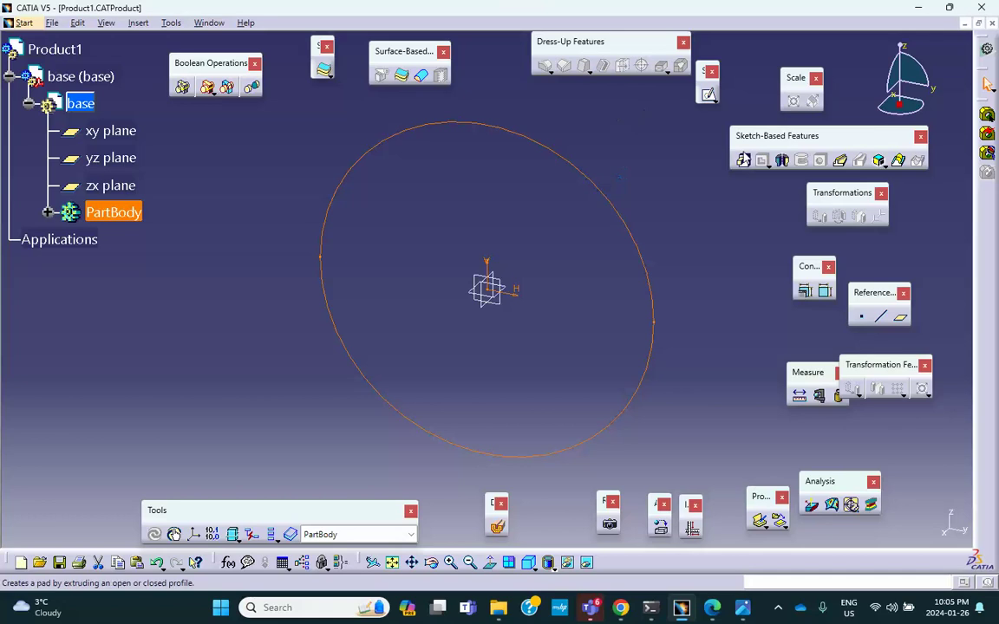
left_click(743, 163)
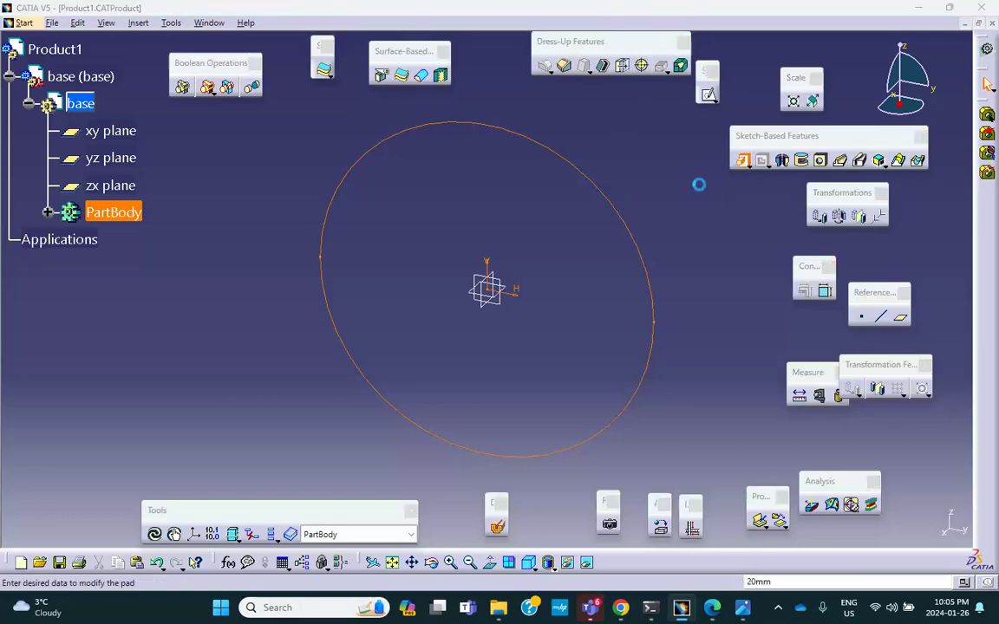
left_click(789, 372)
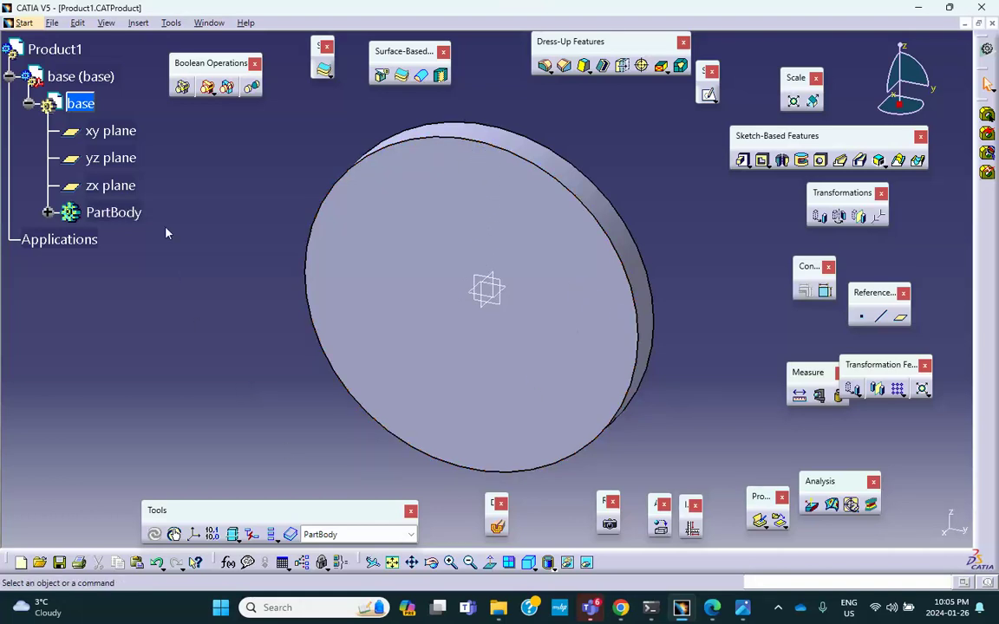
left_click(49, 213)
left_click(68, 238)
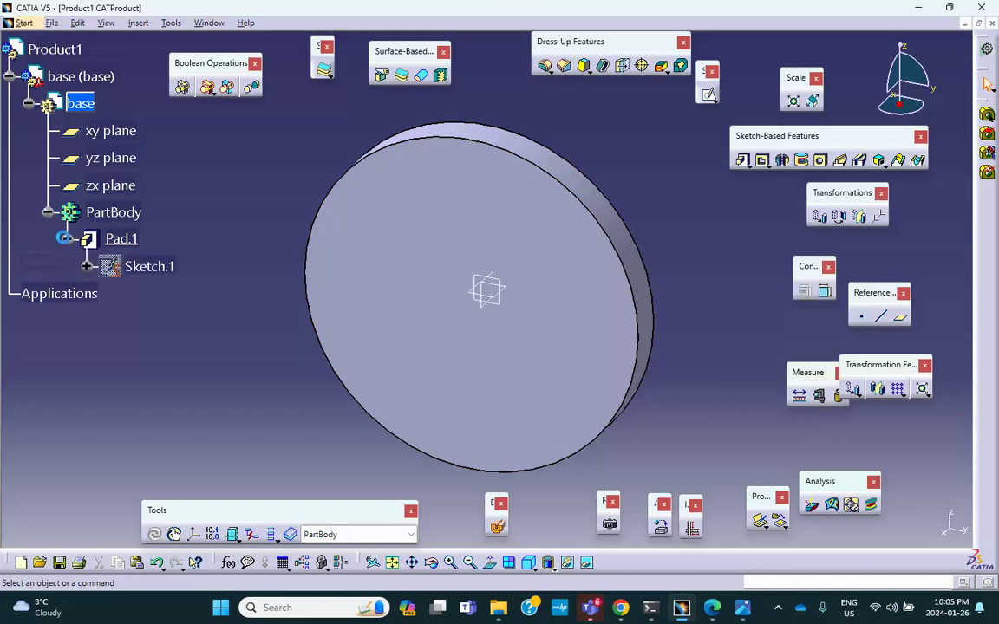
Add two small circles near the top and right rim to Sketch.1, then reactivate Product1.
double_click(149, 269)
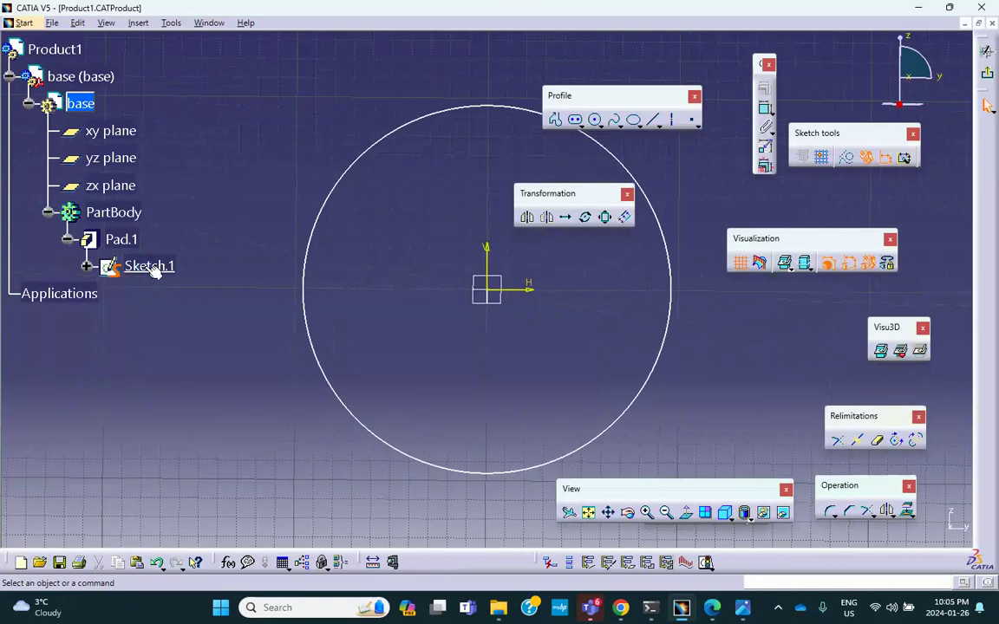
left_click(594, 119)
left_click(487, 132)
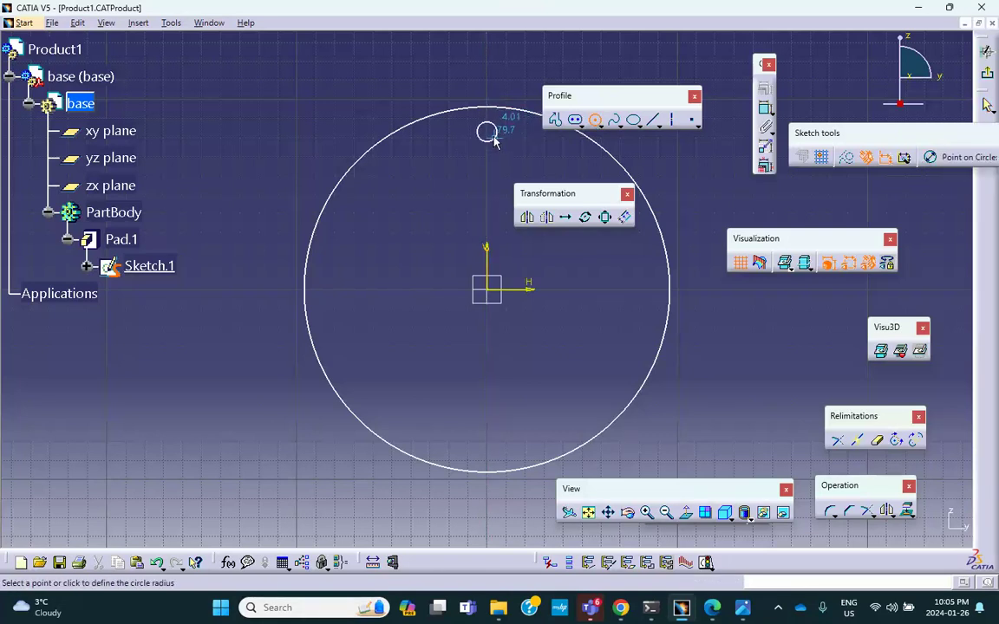
left_click(489, 132)
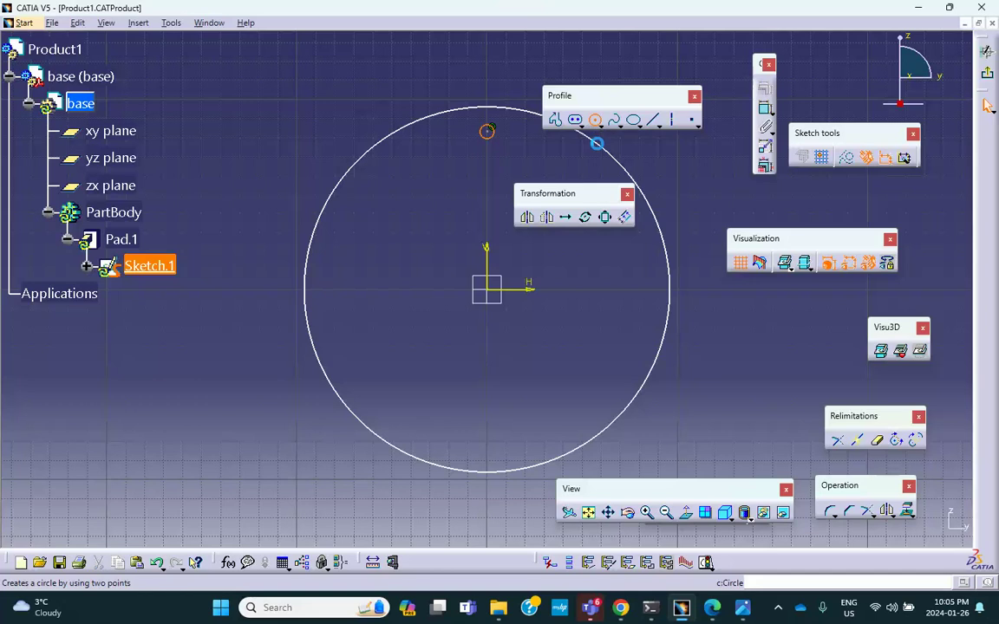
left_click(594, 120)
left_click(651, 293)
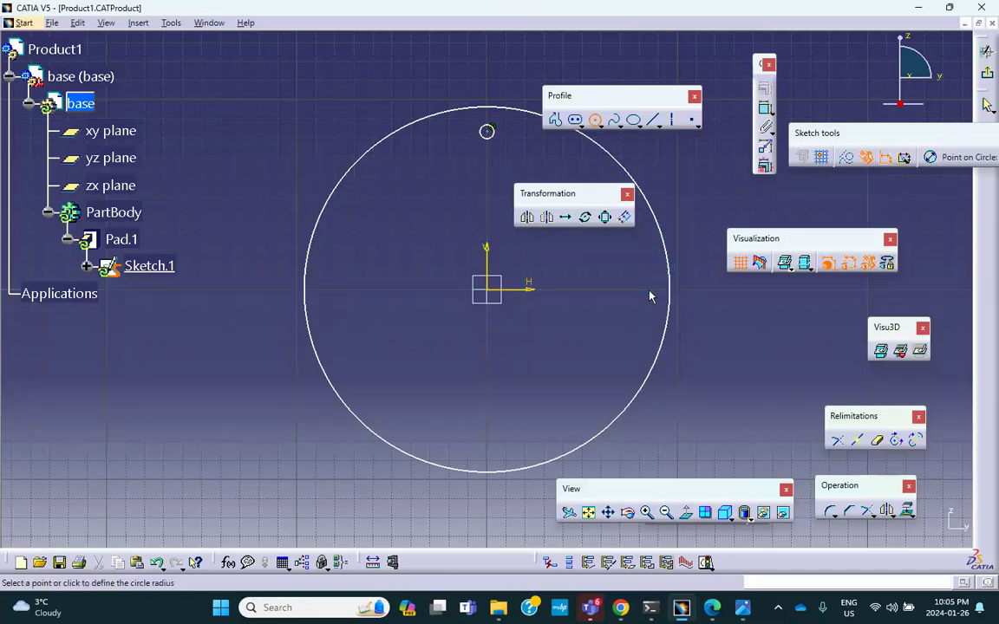
left_click(649, 291)
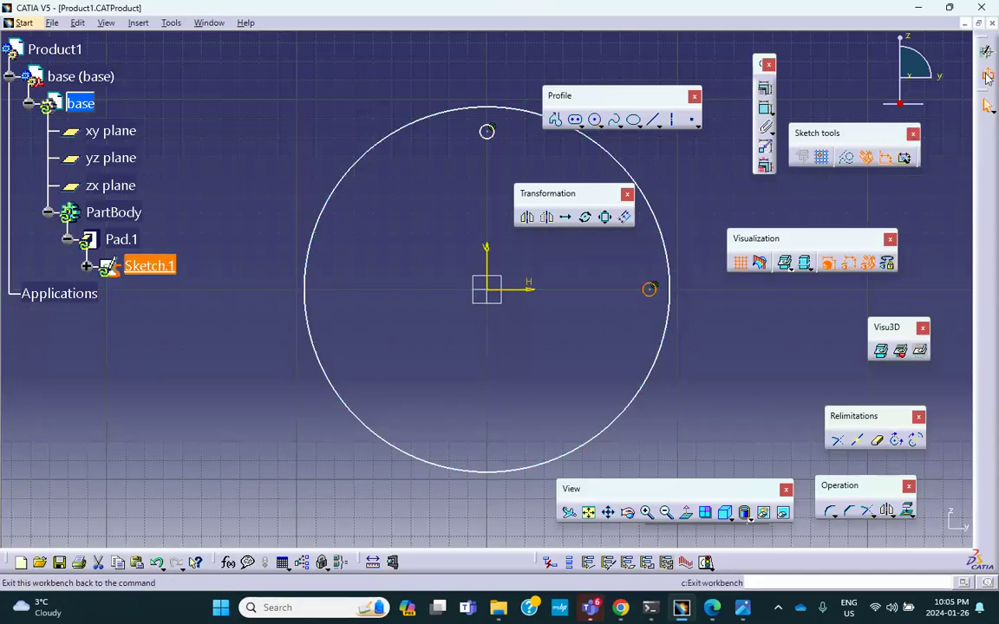
left_click(986, 105)
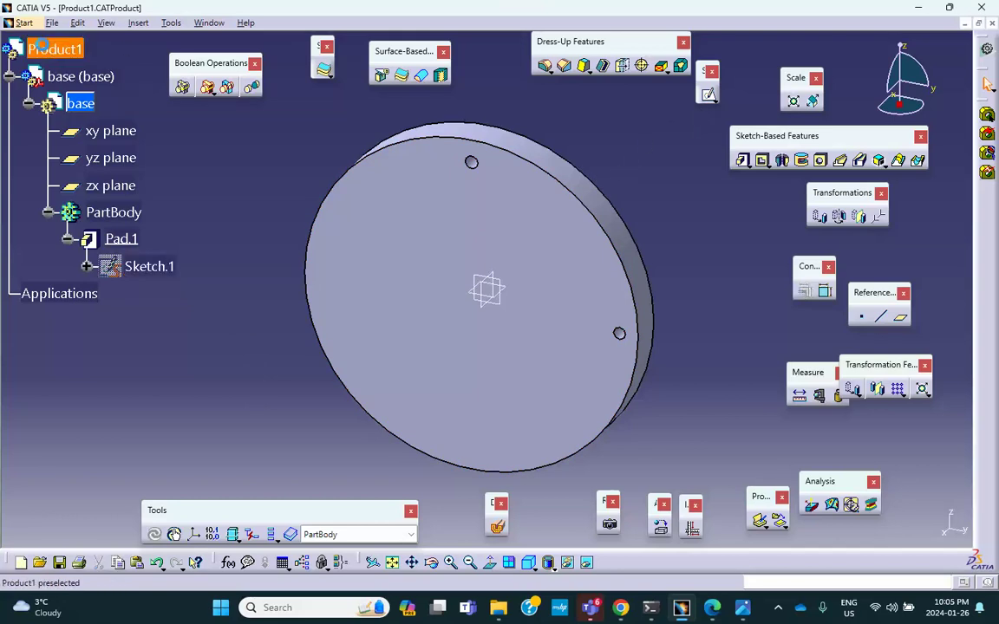
double_click(43, 48)
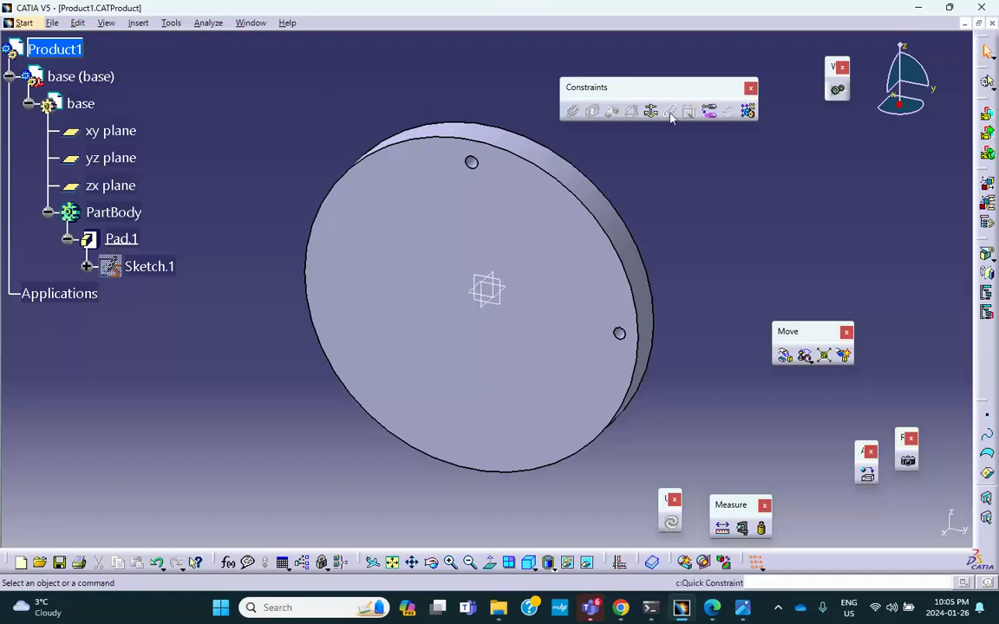
Insert another new part under Product1, placed at the assembly origin.
left_click(81, 51)
left_click(138, 23)
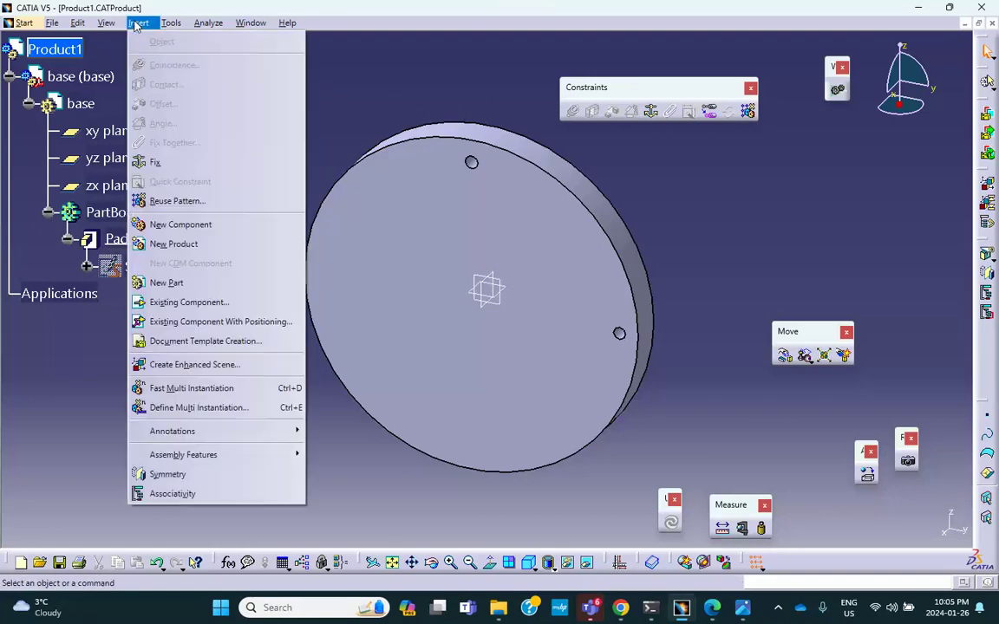
left_click(162, 291)
left_click(53, 50)
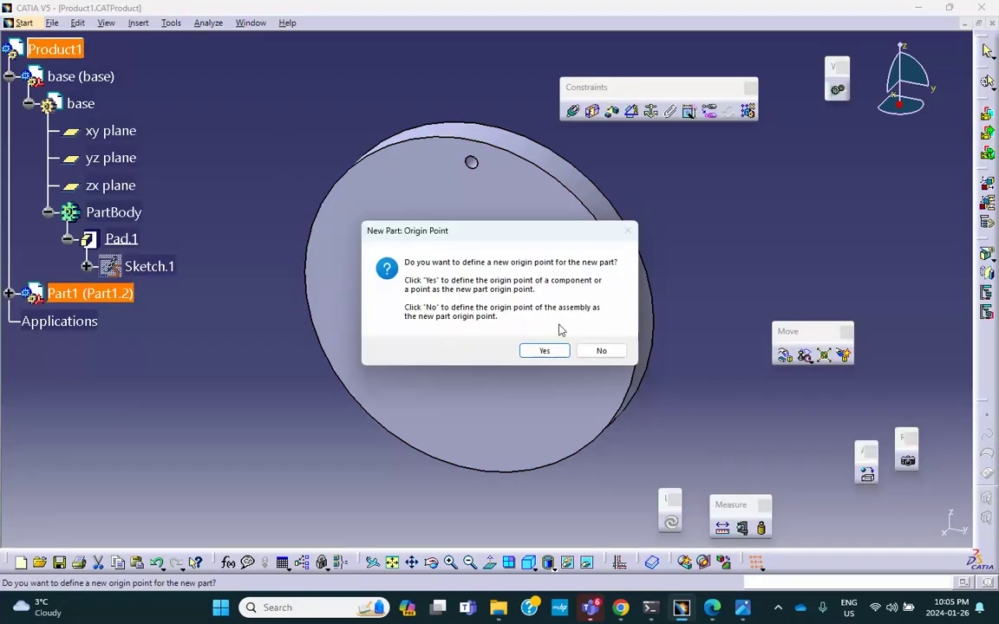
left_click(600, 350)
left_click(9, 294)
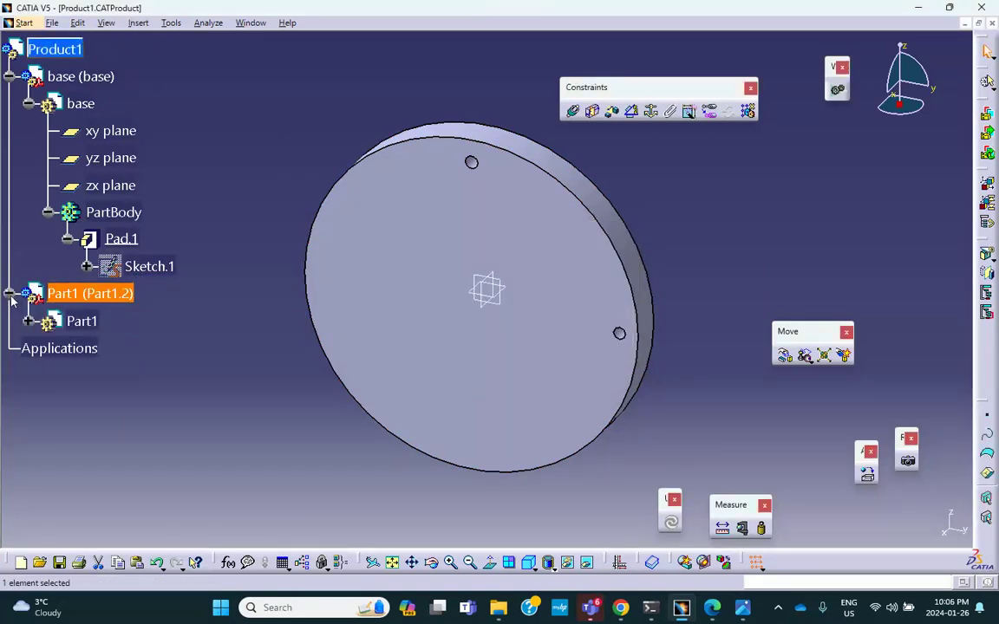
Set the new part's instance name and part number to minute, then activate it.
right_click(85, 293)
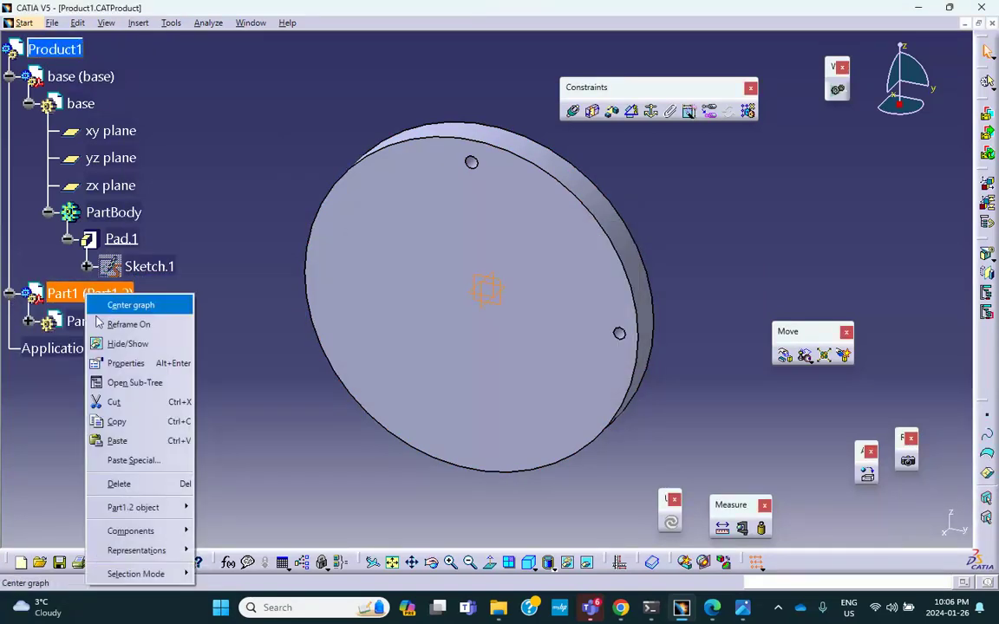
left_click(126, 363)
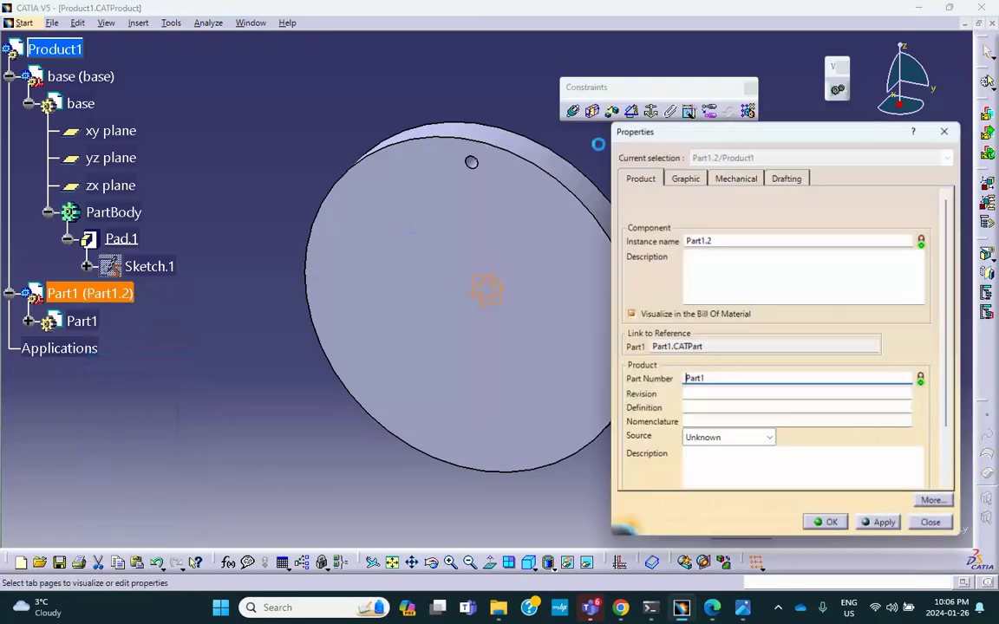
double_click(746, 242)
type("minute")
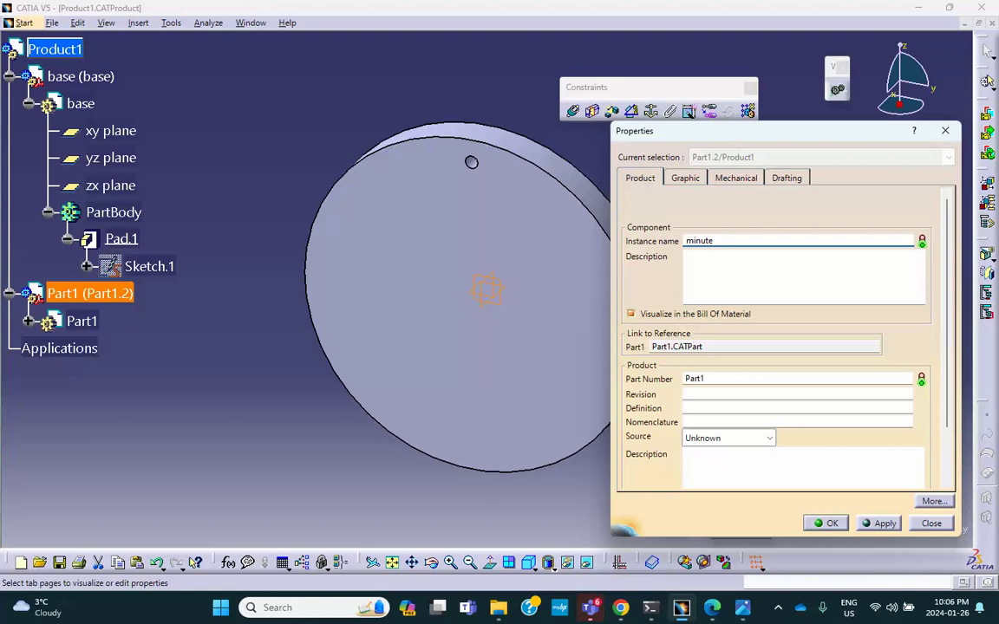
double_click(698, 378)
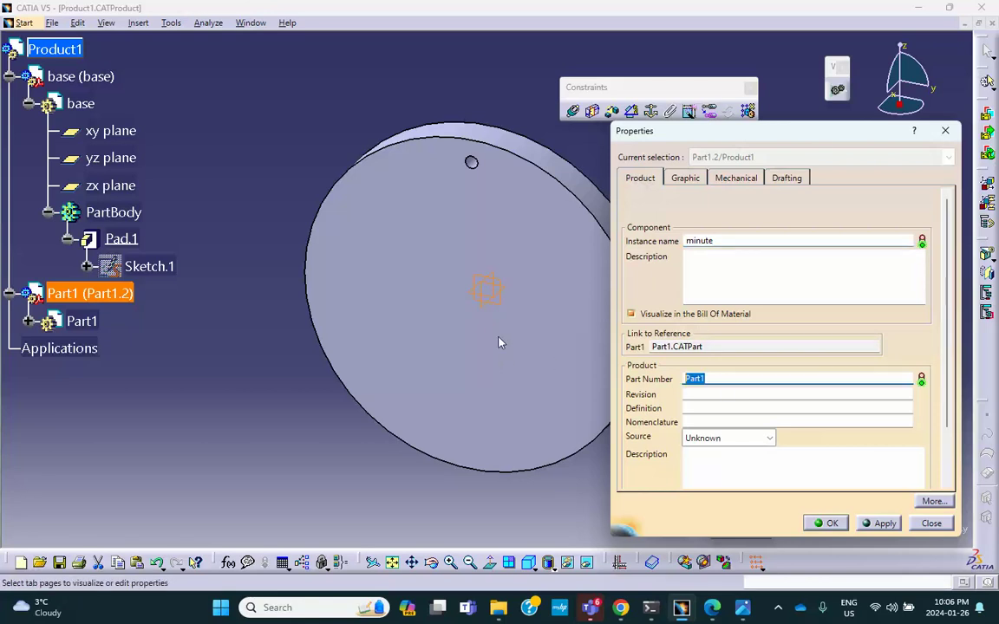
type("minute")
left_click(825, 523)
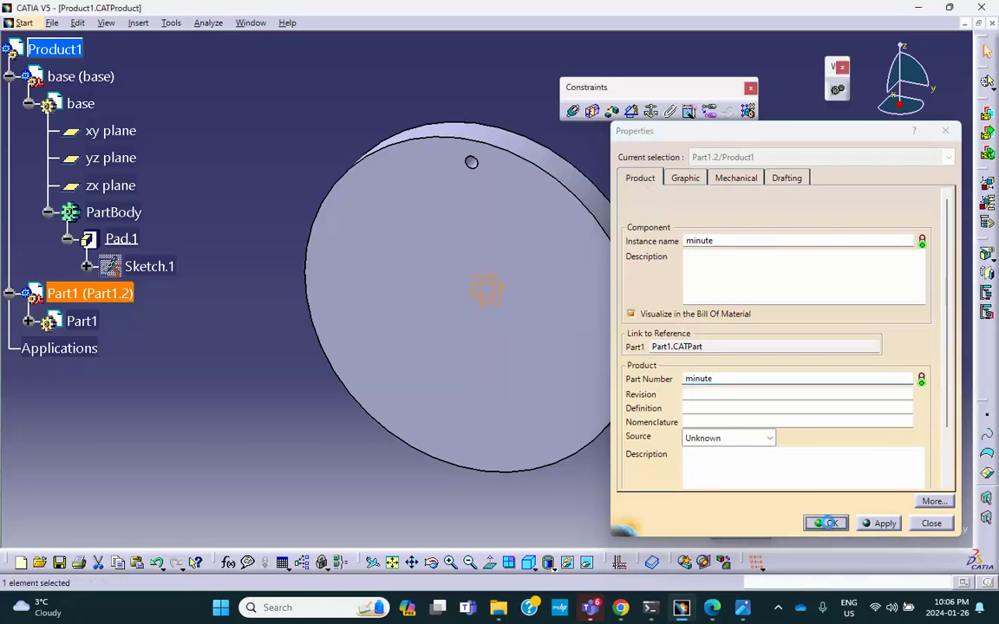
double_click(82, 321)
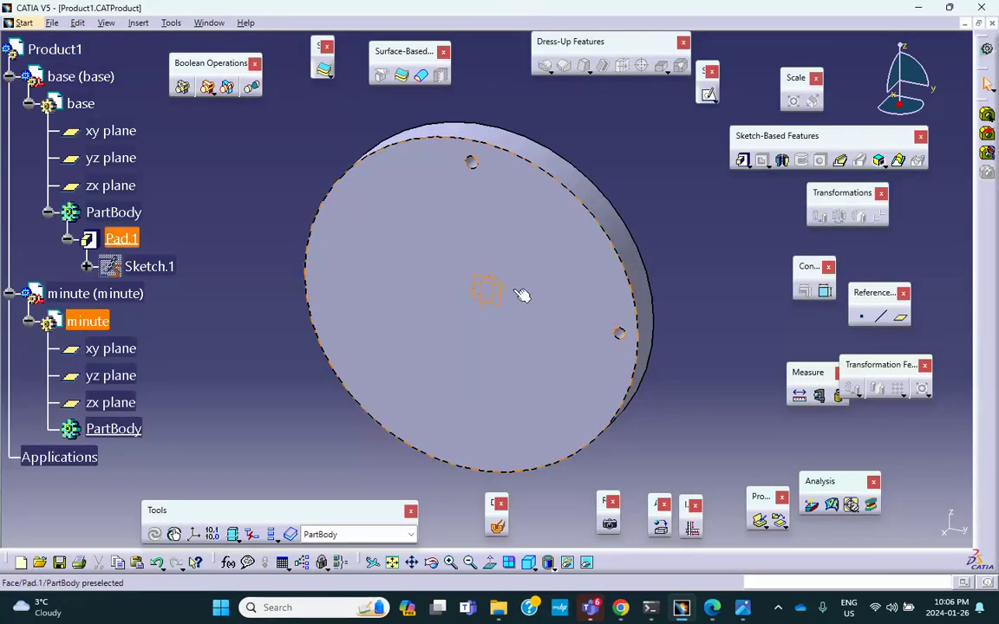
Start a sketch on the base disc's front face, abandoning a first profile attempt.
left_click(614, 240)
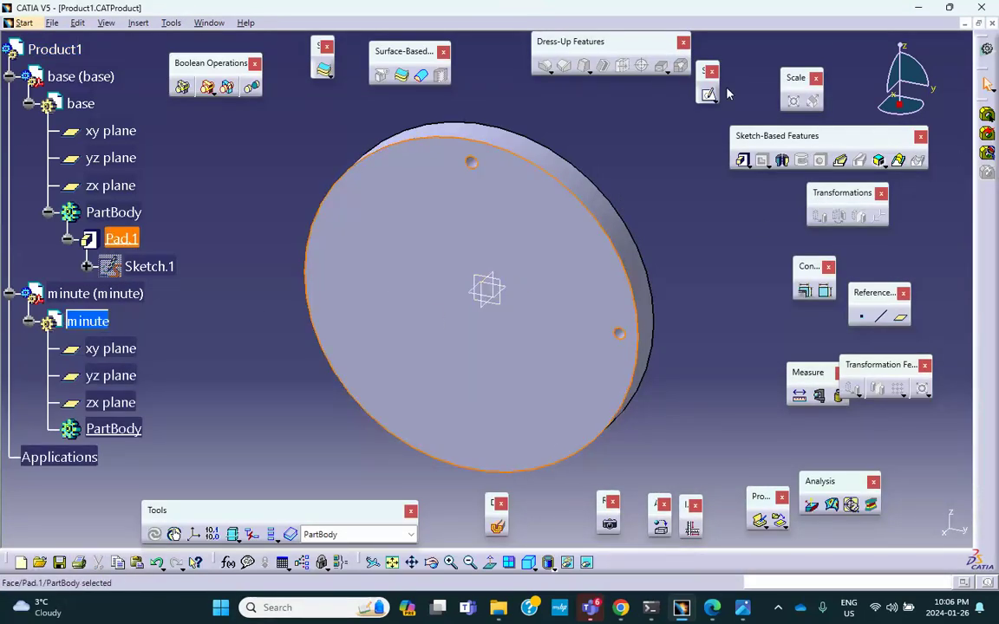
left_click(707, 94)
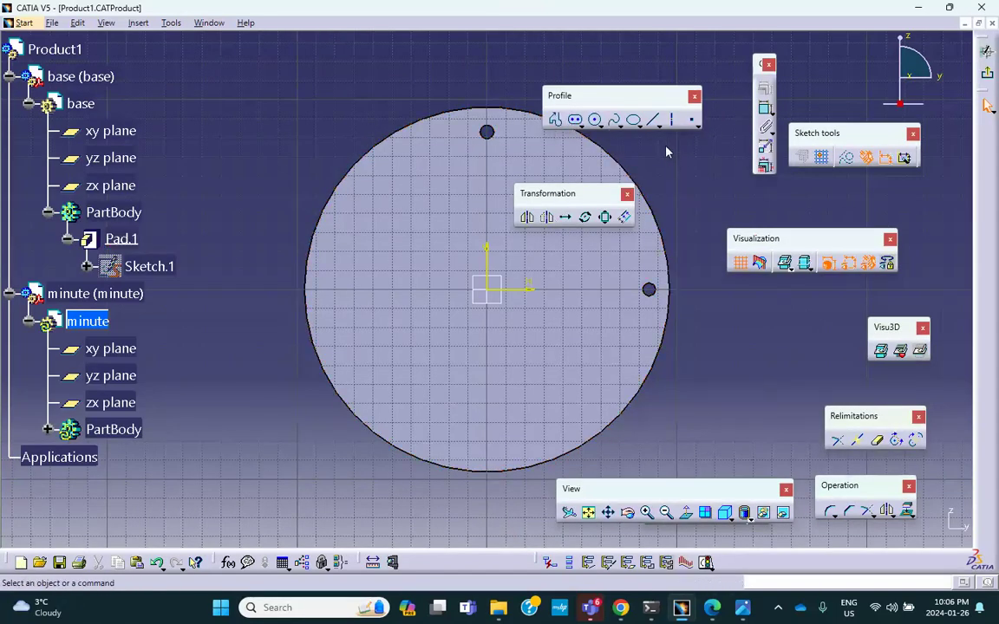
left_click(553, 121)
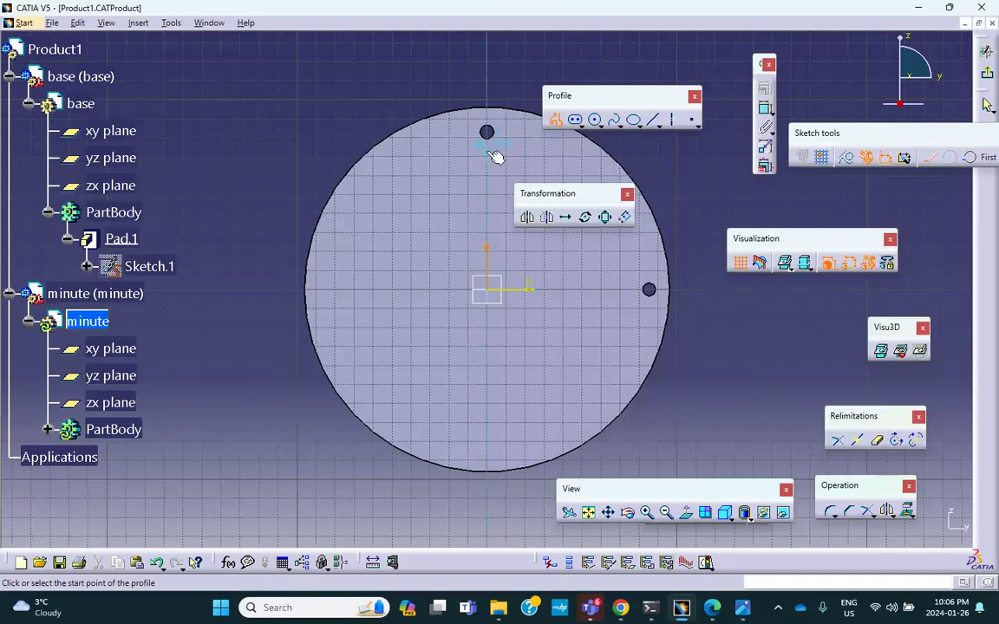
left_click(487, 153)
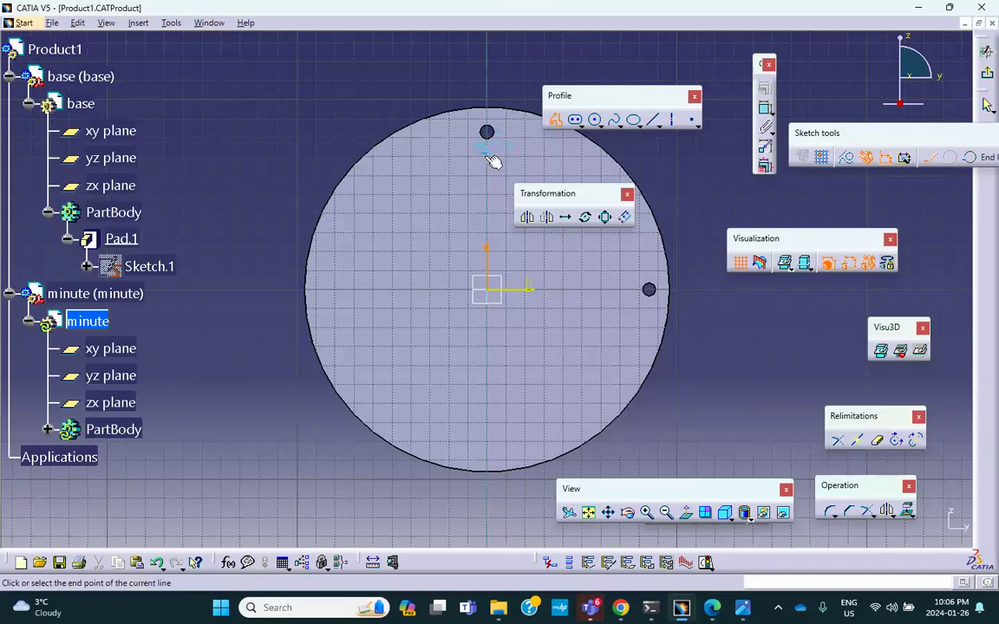
key("Escape")
Draw a closed hand profile from below the top hole to the centre, rounded at the base.
left_click(555, 118)
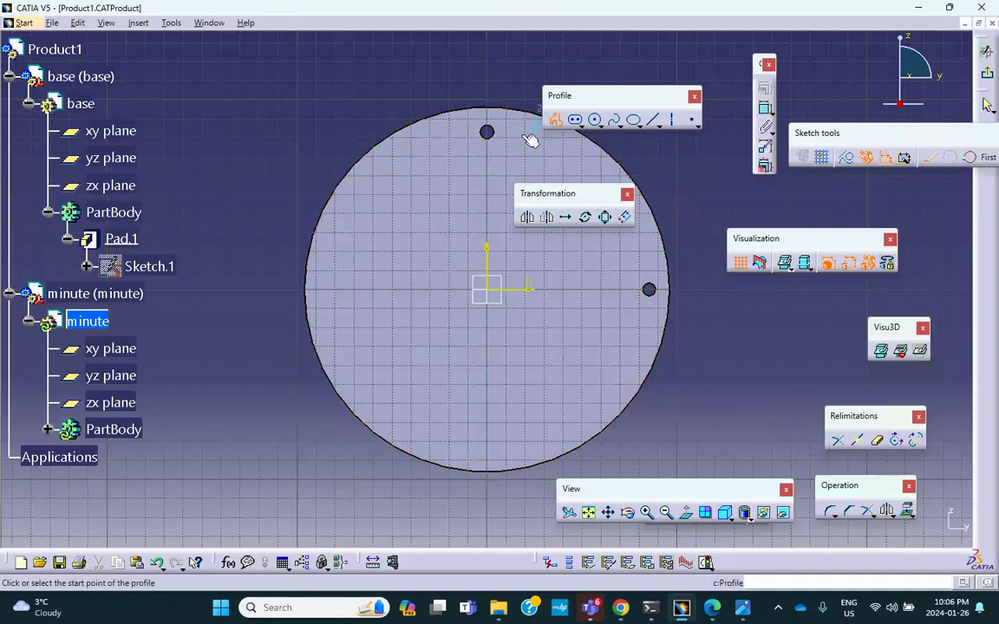
left_click(491, 145)
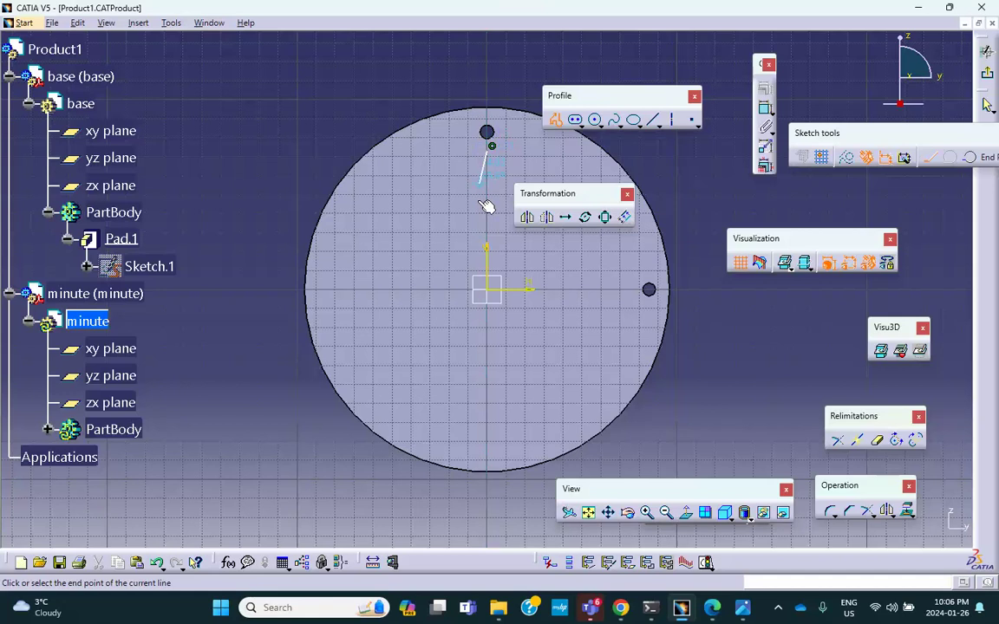
left_click(482, 286)
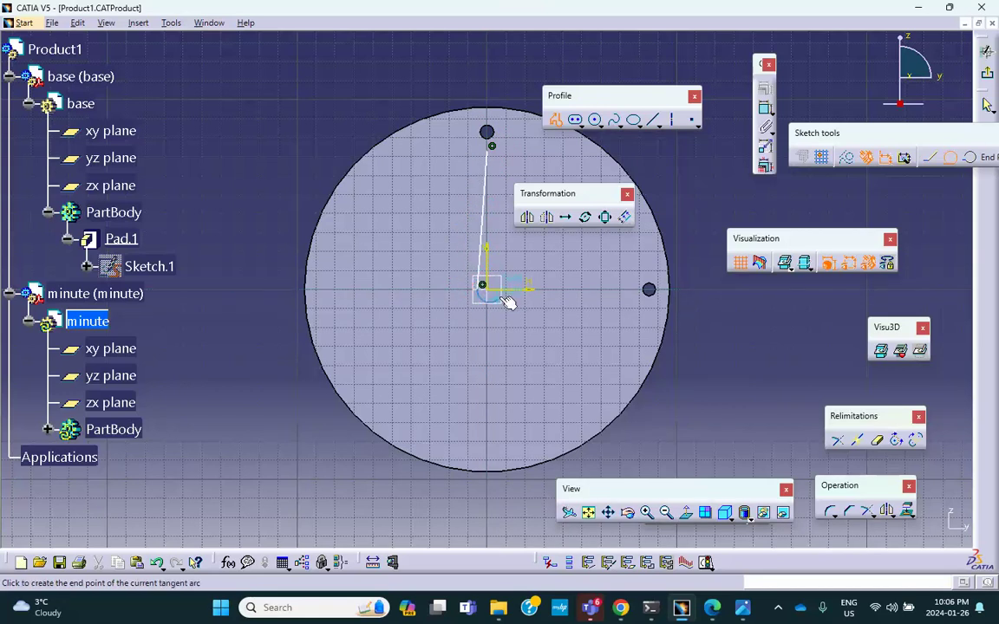
left_click(499, 287)
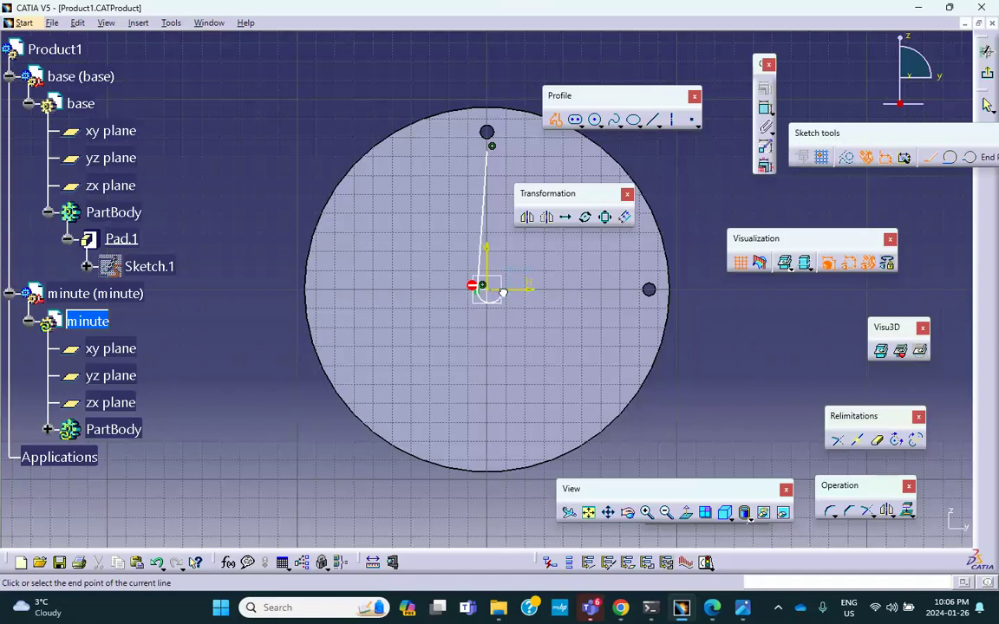
left_click(491, 147)
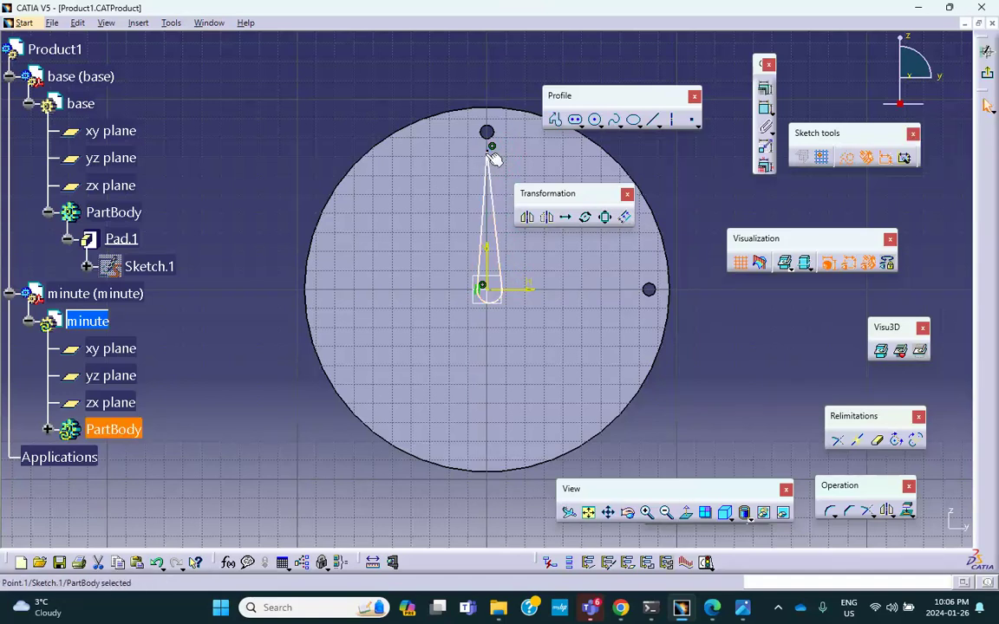
mouse_move(652, 351)
middle_mouse_down()
mouse_move(639, 312)
mouse_move(613, 286)
mouse_move(644, 341)
mouse_move(589, 338)
middle_mouse_up()
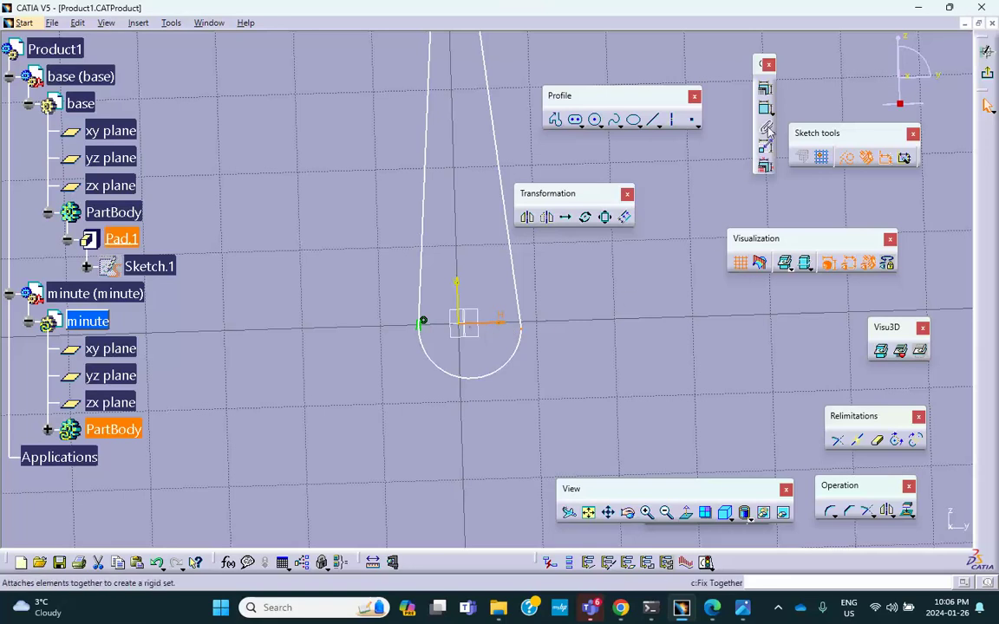
Add a coincidence constraint, turn the sketch to face the screen, and cancel a second coincidence.
left_click(764, 88)
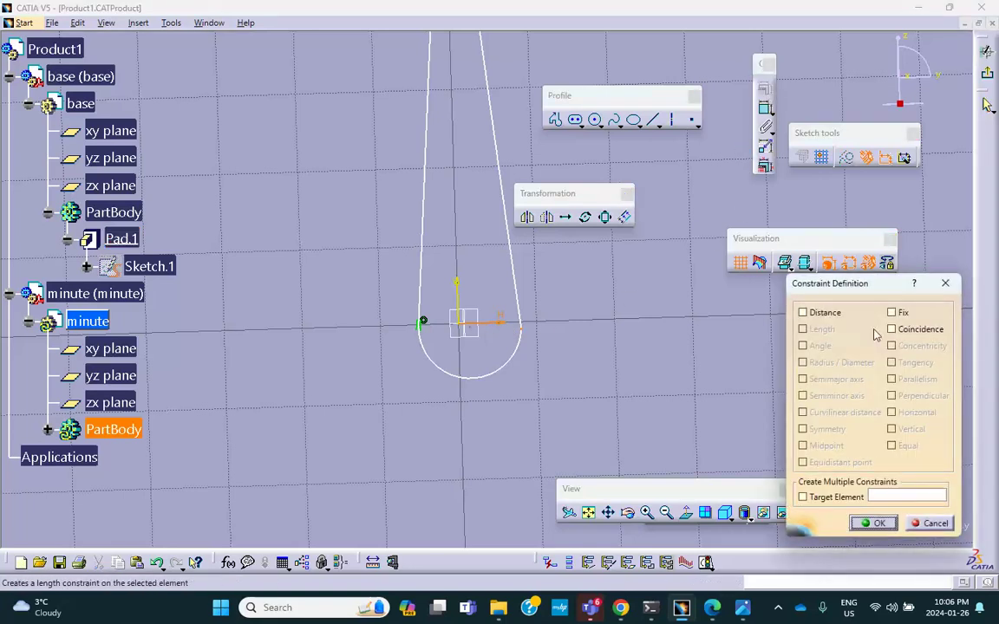
left_click(891, 328)
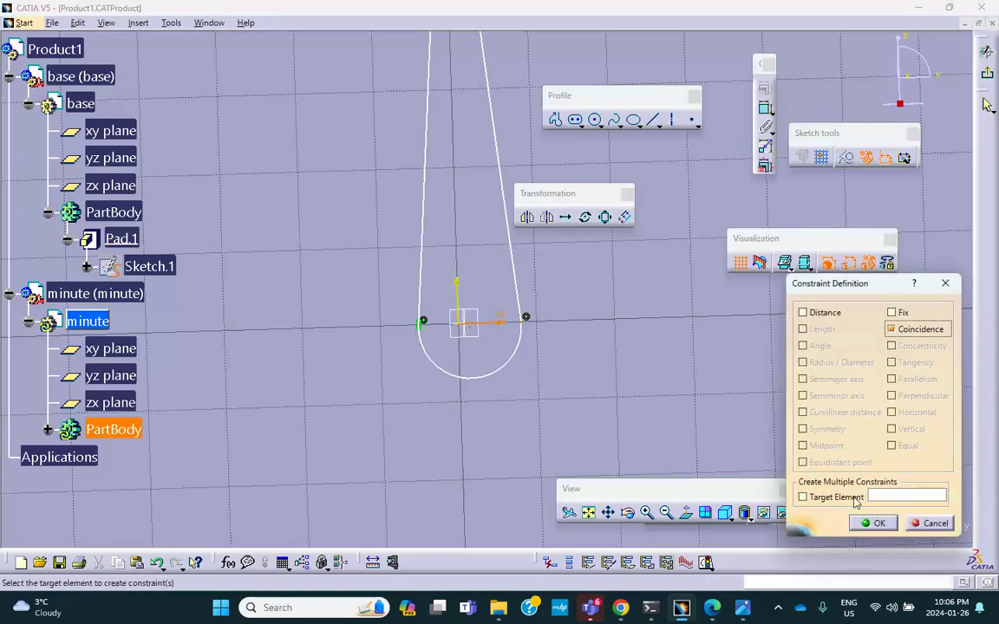
left_click(874, 523)
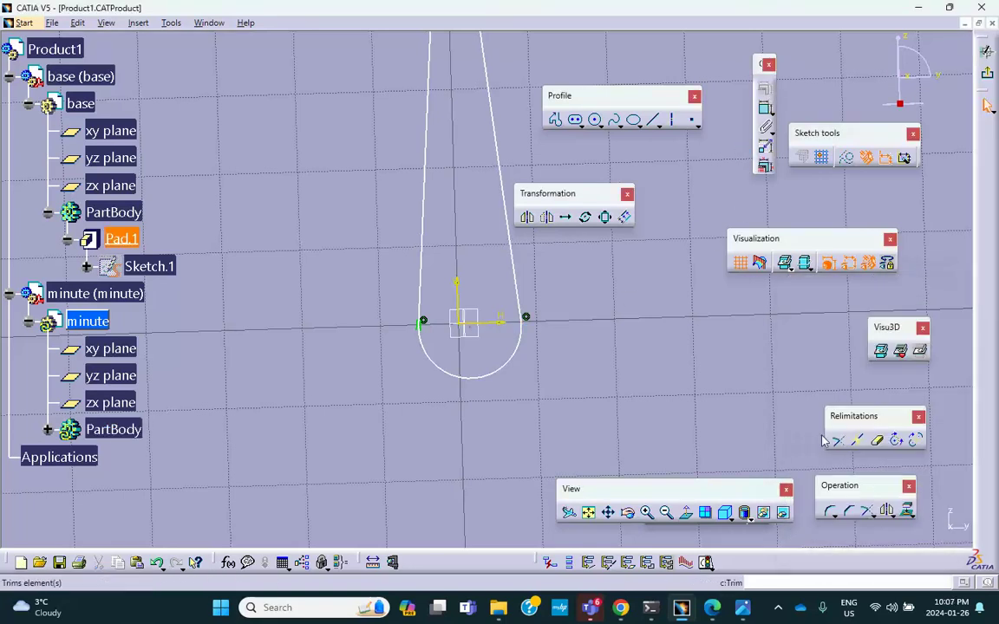
left_click(429, 213)
left_click(580, 320)
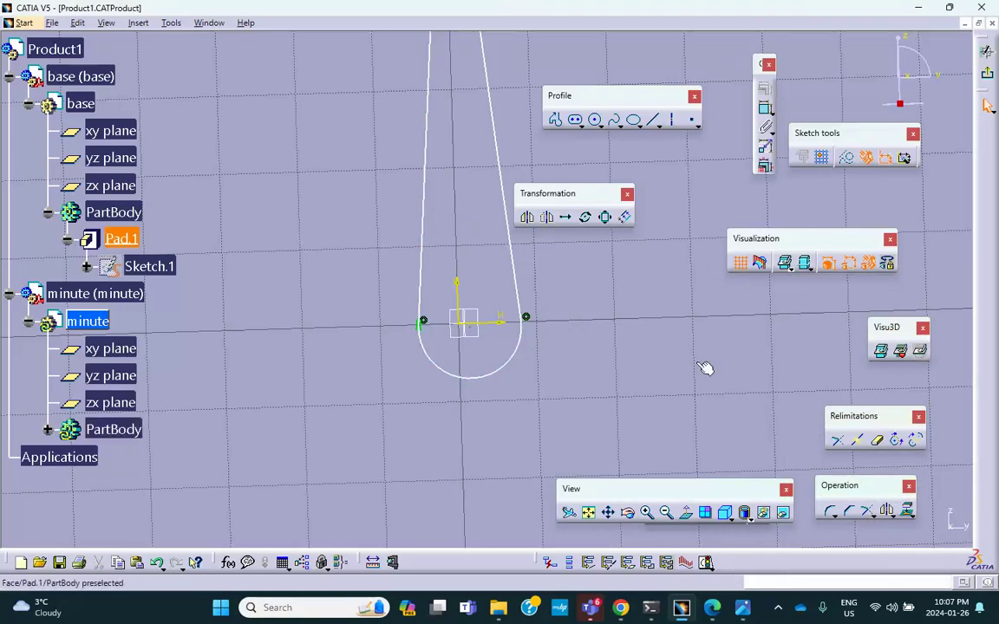
left_click(685, 512)
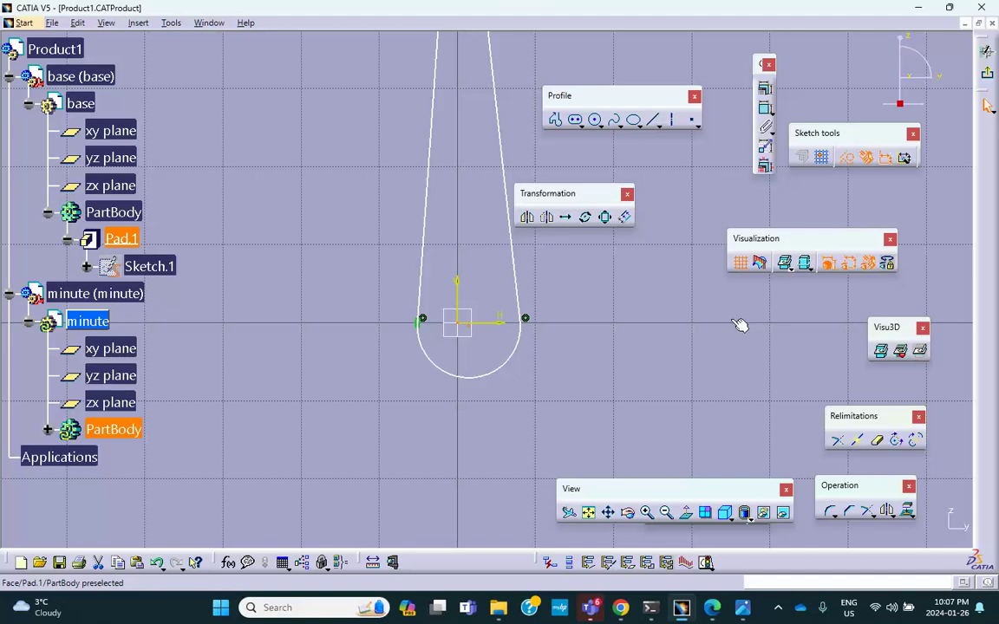
left_click(764, 88)
left_click(891, 329)
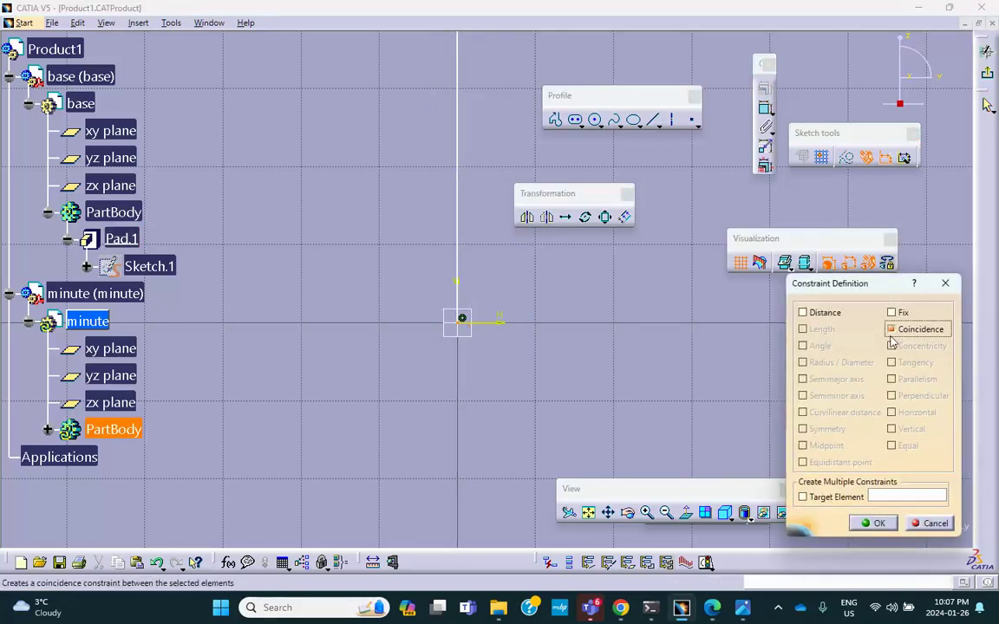
left_click(934, 524)
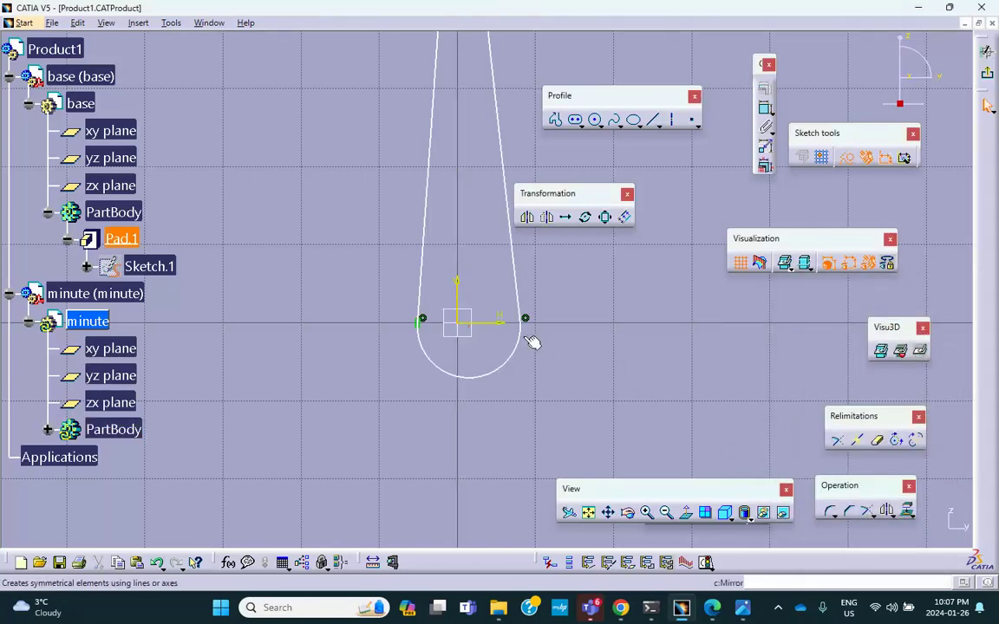
Make both side lines of the hand symmetric about the vertical axis, then zoom out to the dial.
left_click(514, 277)
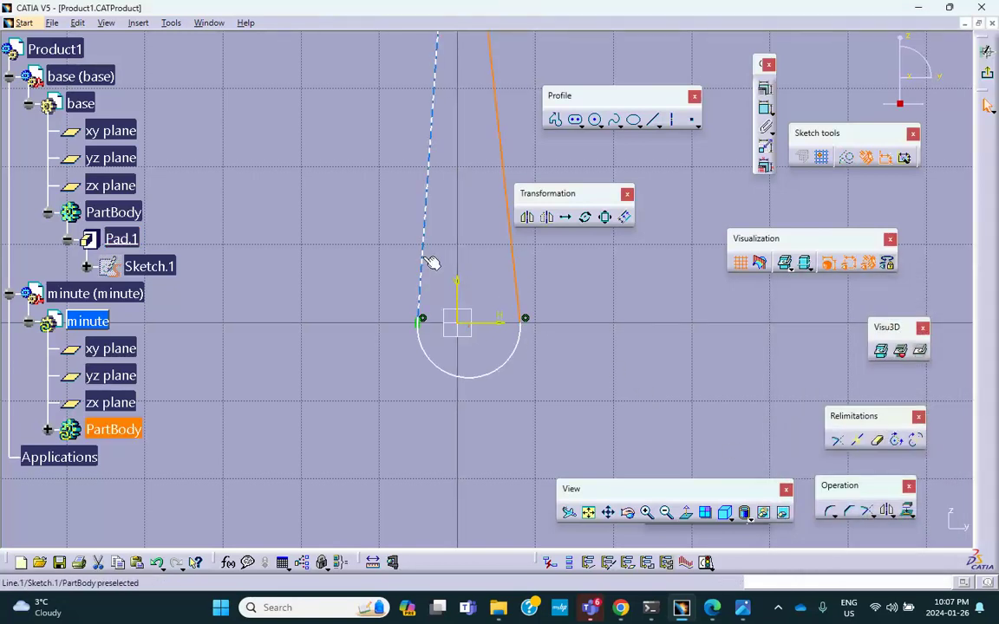
left_click(424, 257, "ctrl")
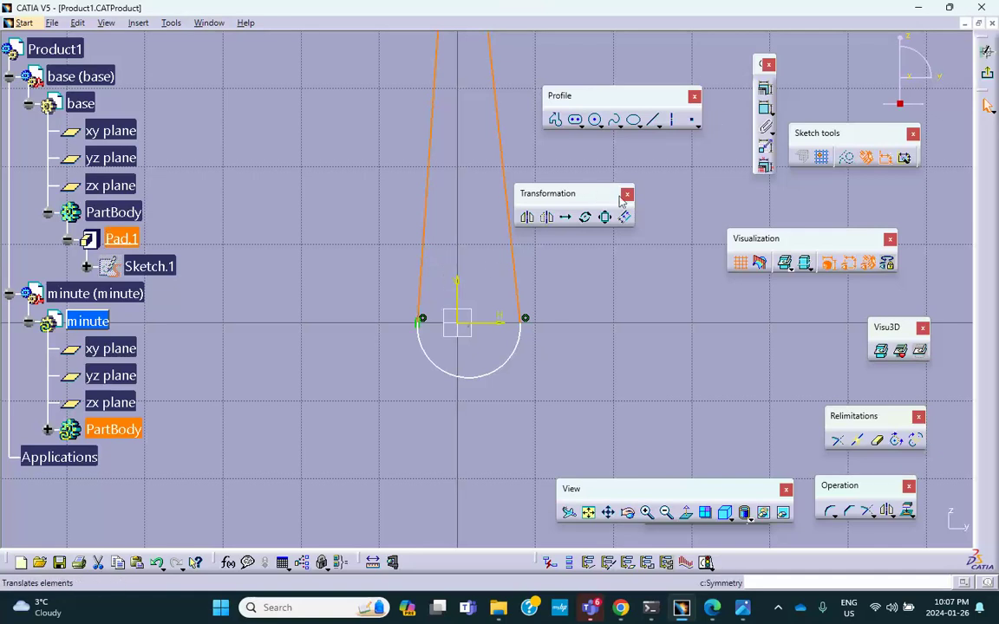
left_click(457, 282, "ctrl")
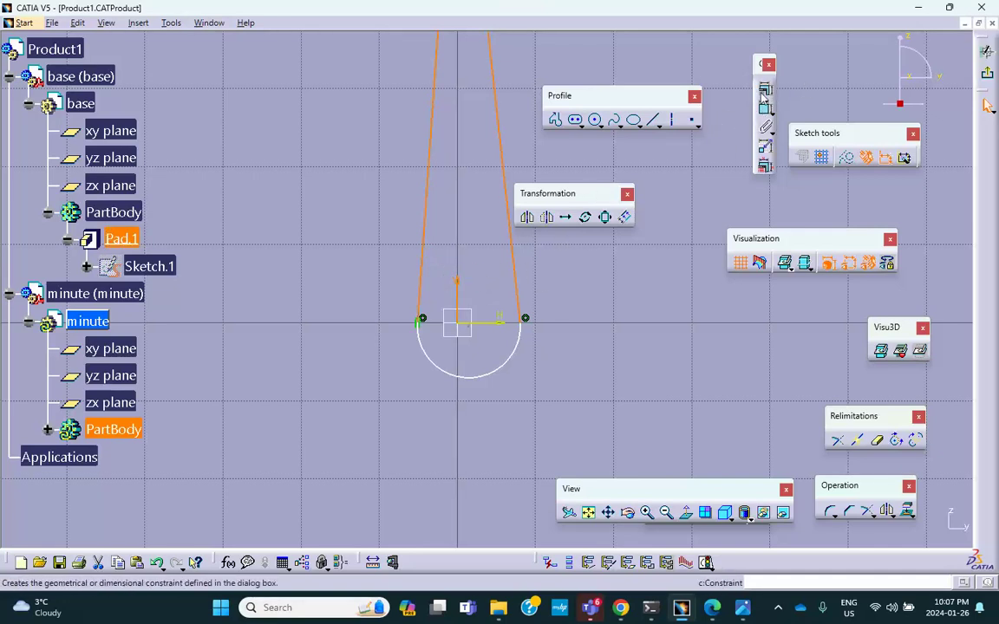
left_click(764, 92)
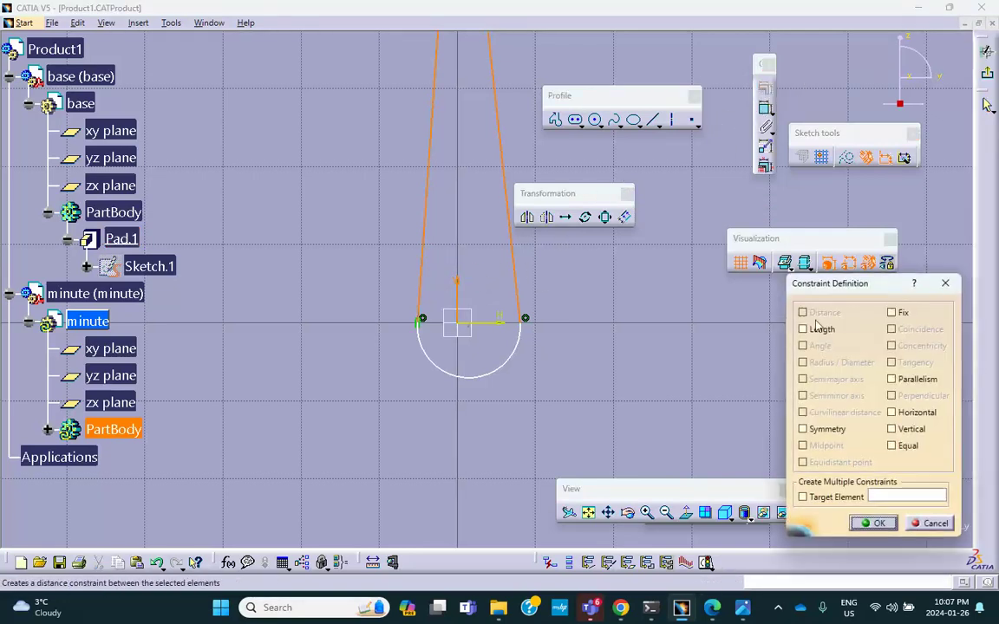
left_click(803, 430)
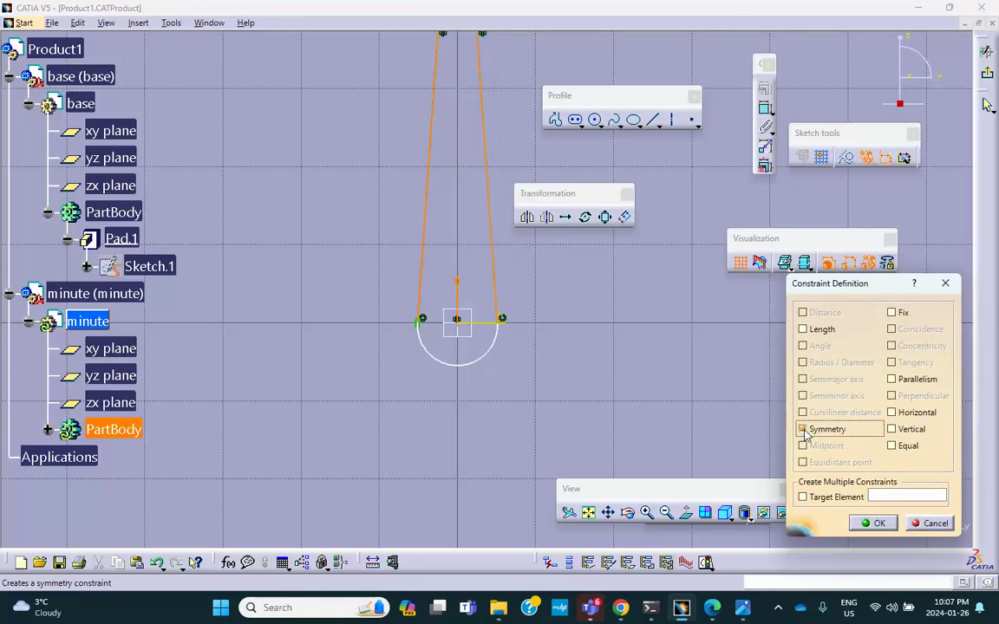
left_click(872, 523)
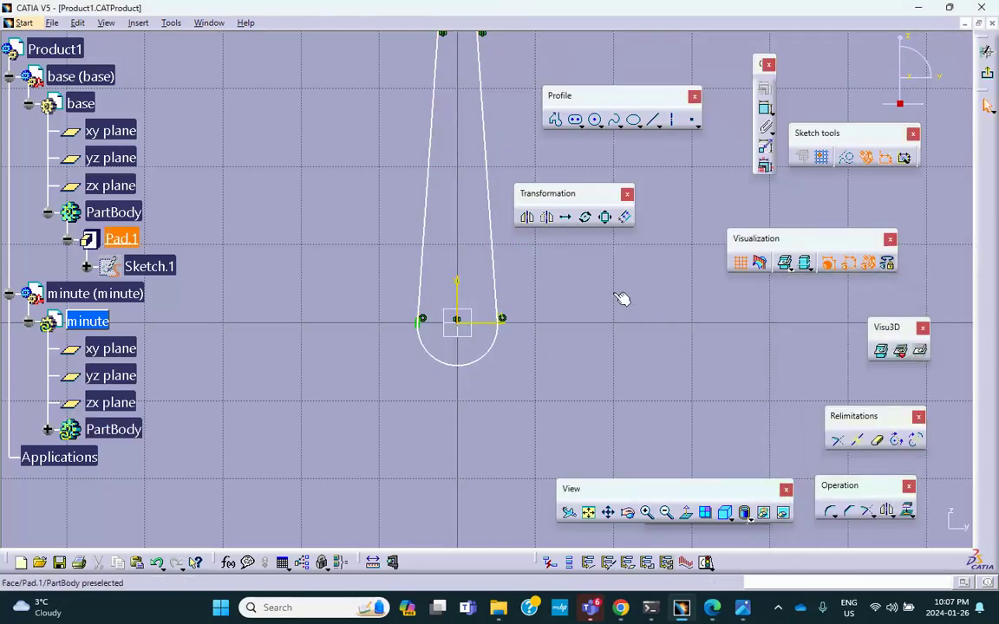
middle_click_drag(613, 293, 602, 387)
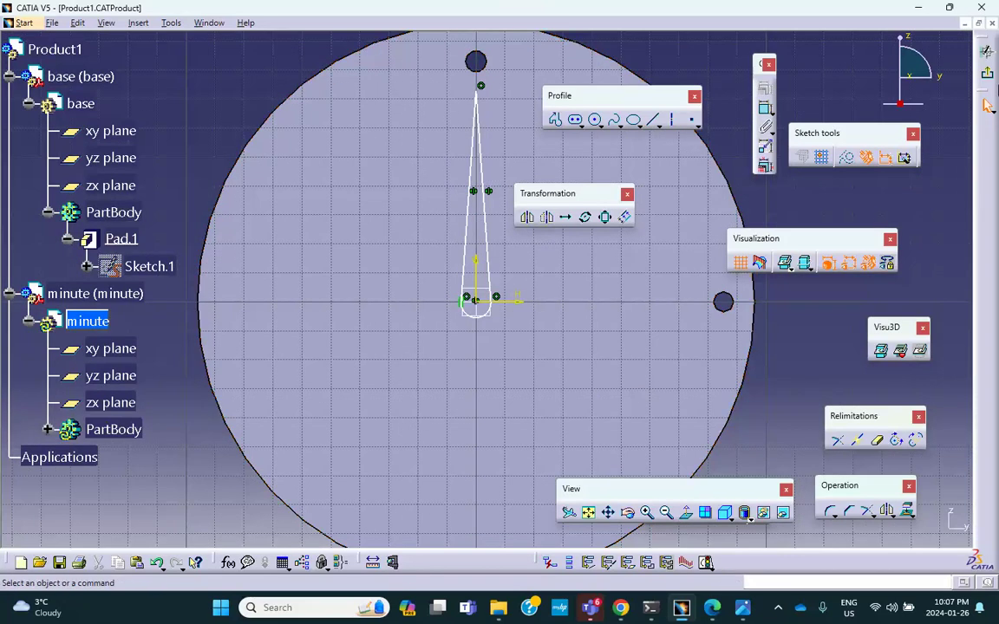
Pad the minute hand sketch 10 mm into a solid tapered hand on the disc.
left_click(986, 51)
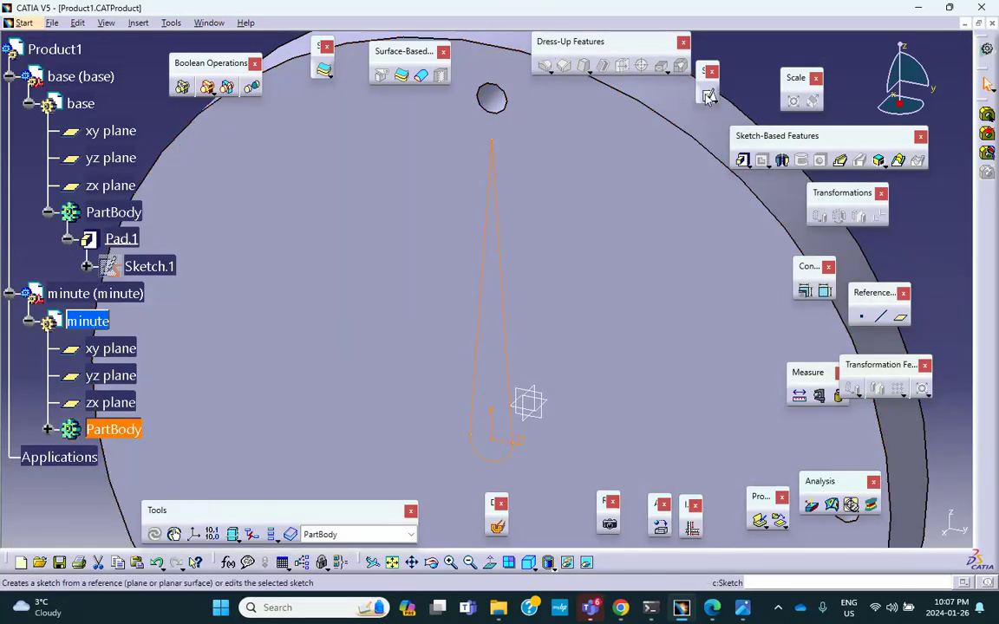
left_click(742, 160)
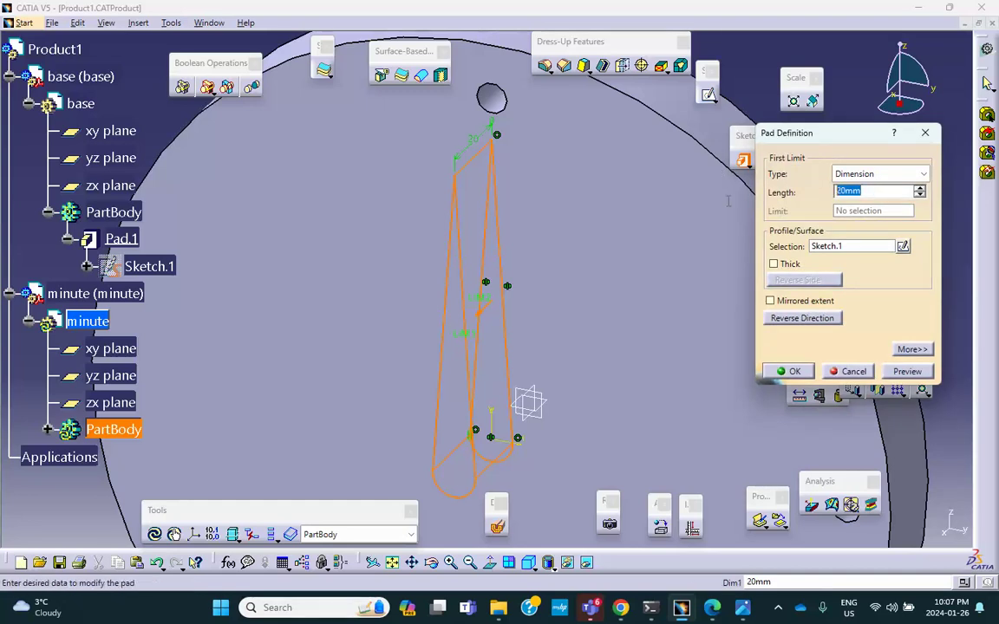
type("1")
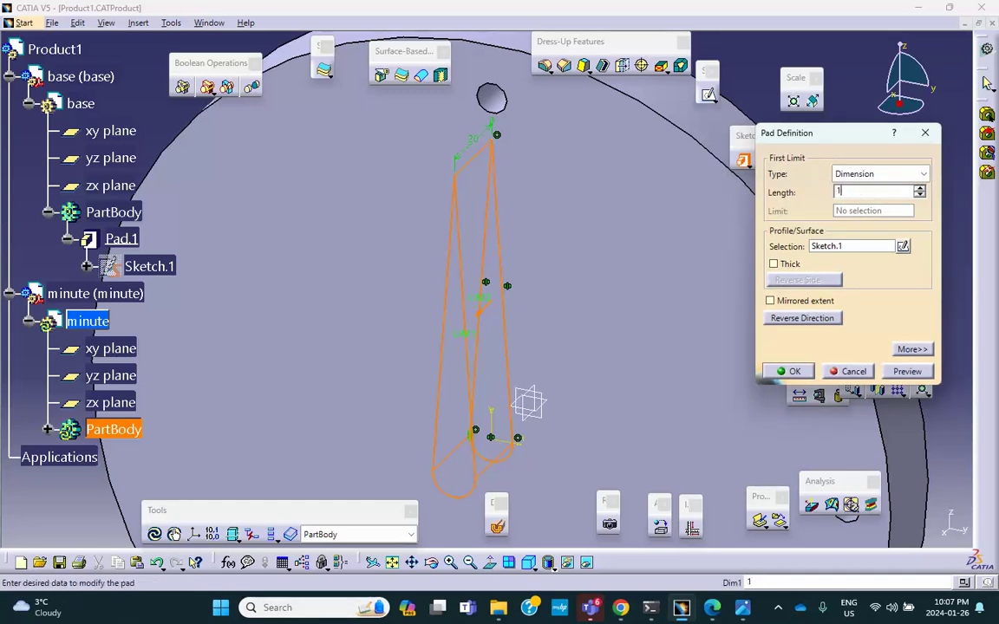
left_click(789, 371)
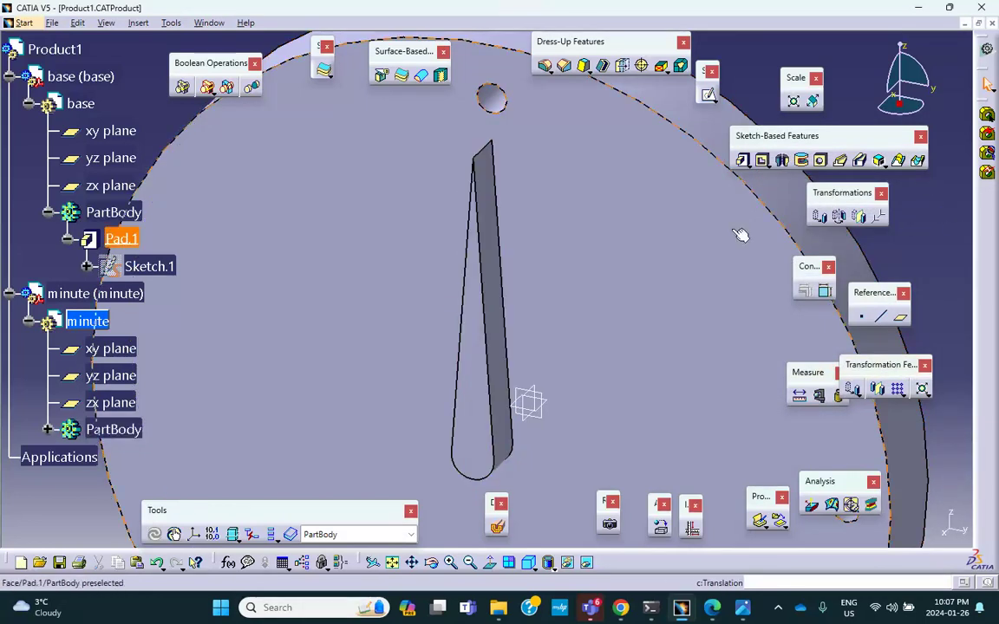
middle_click_drag(584, 269, 543, 272)
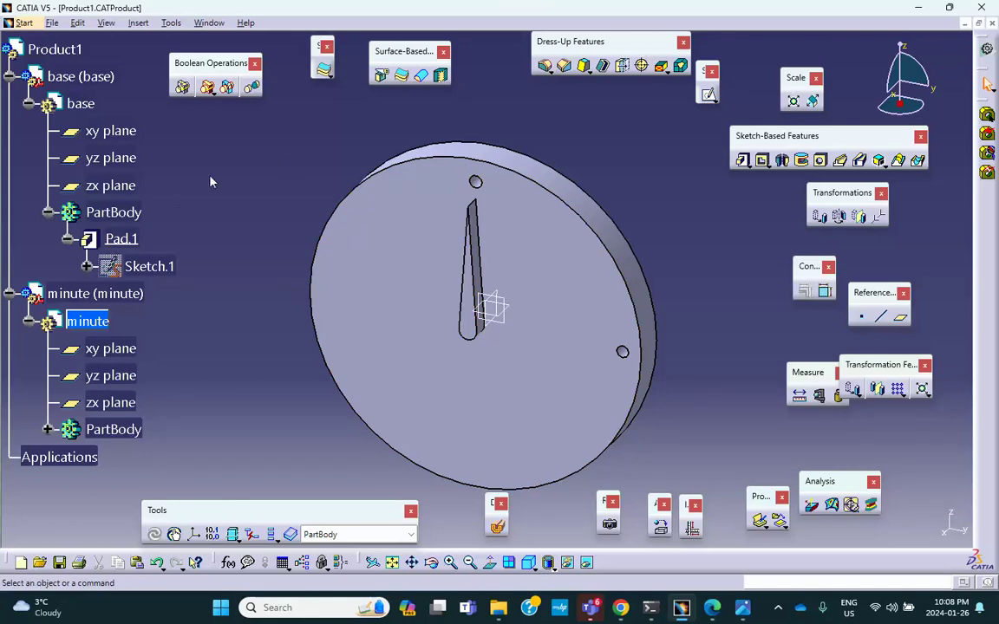
Insert a new part into Product1, keeping the assembly origin.
double_click(54, 49)
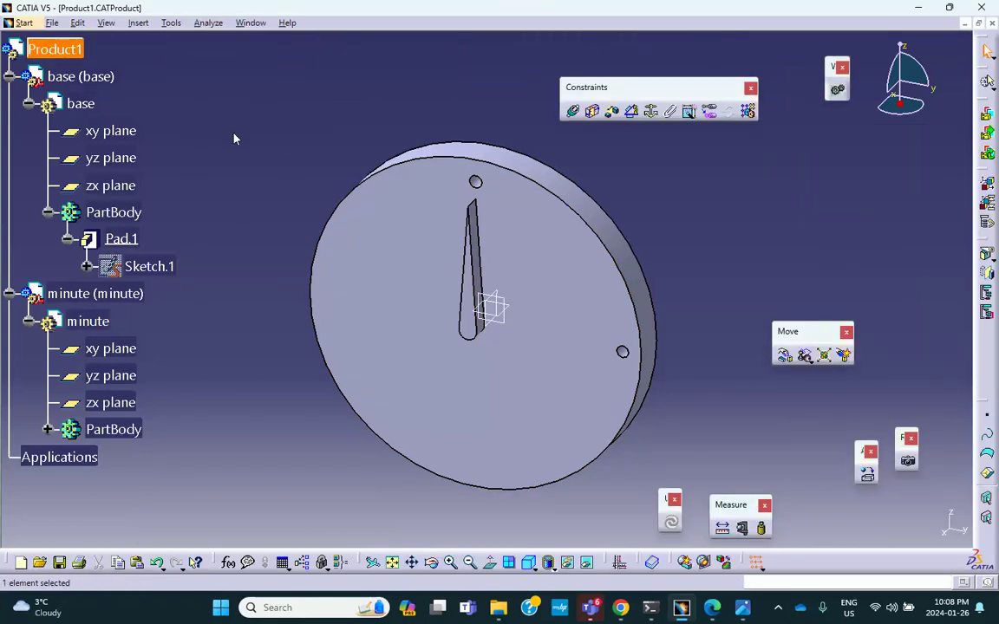
left_click(142, 24)
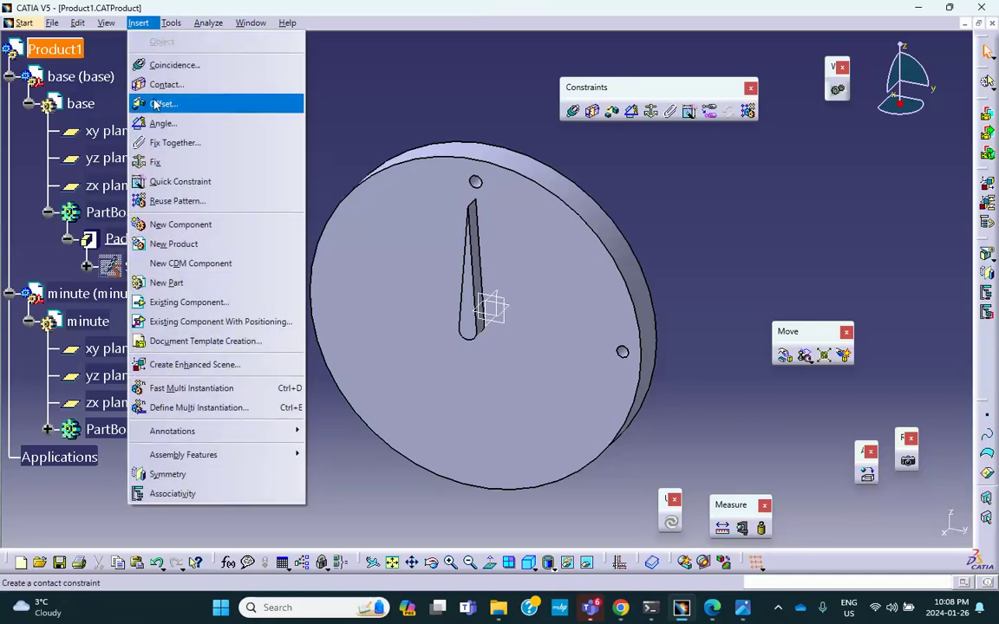
left_click(178, 282)
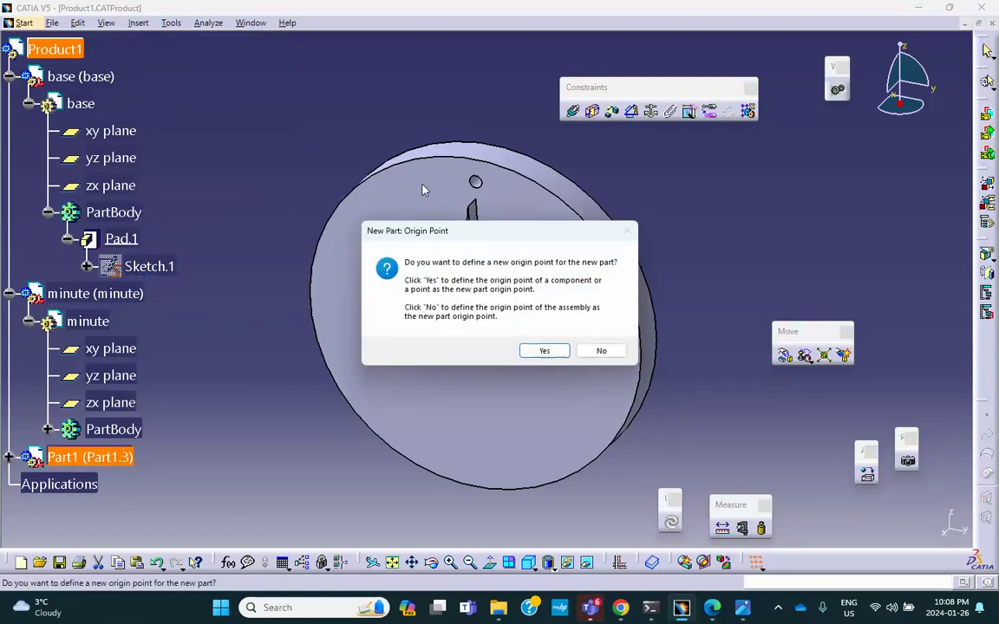
left_click(600, 351)
Open the properties of the new Part1.3 instance.
scroll(87, 208, "down", 3)
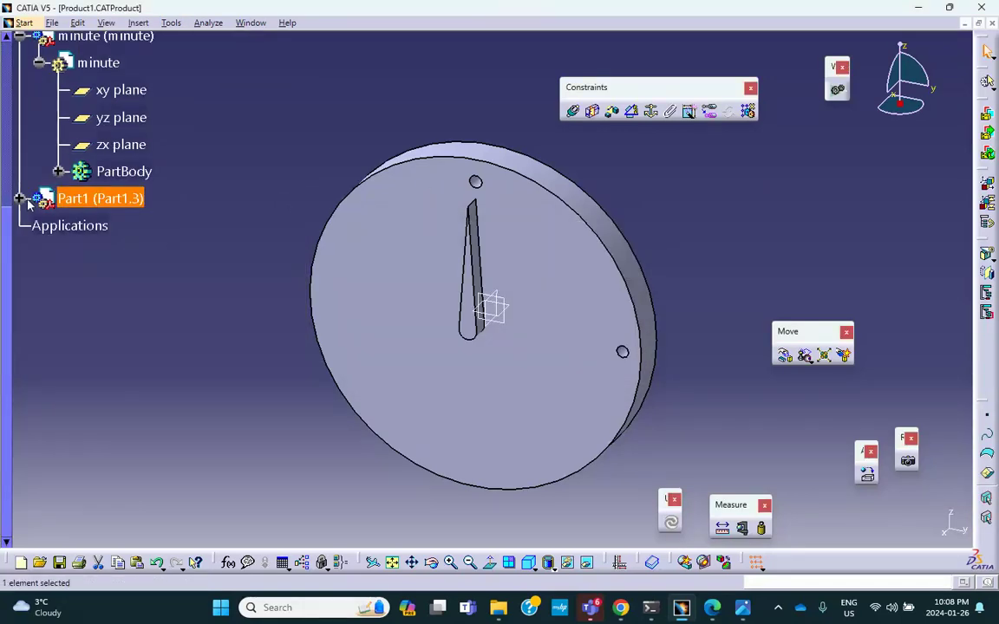
left_click(20, 199)
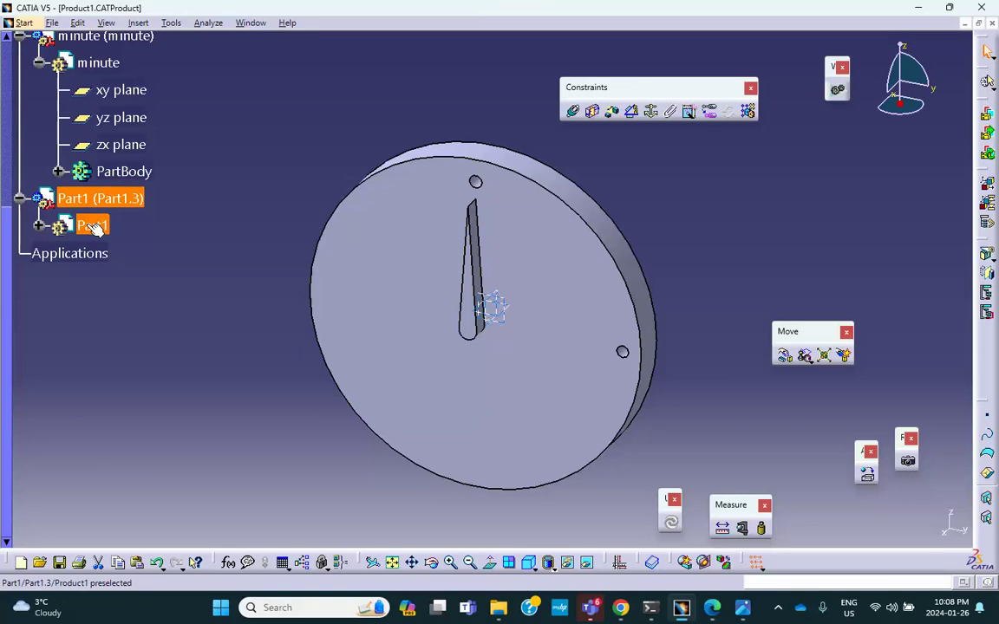
right_click(94, 227)
left_click(167, 179)
right_click(114, 199)
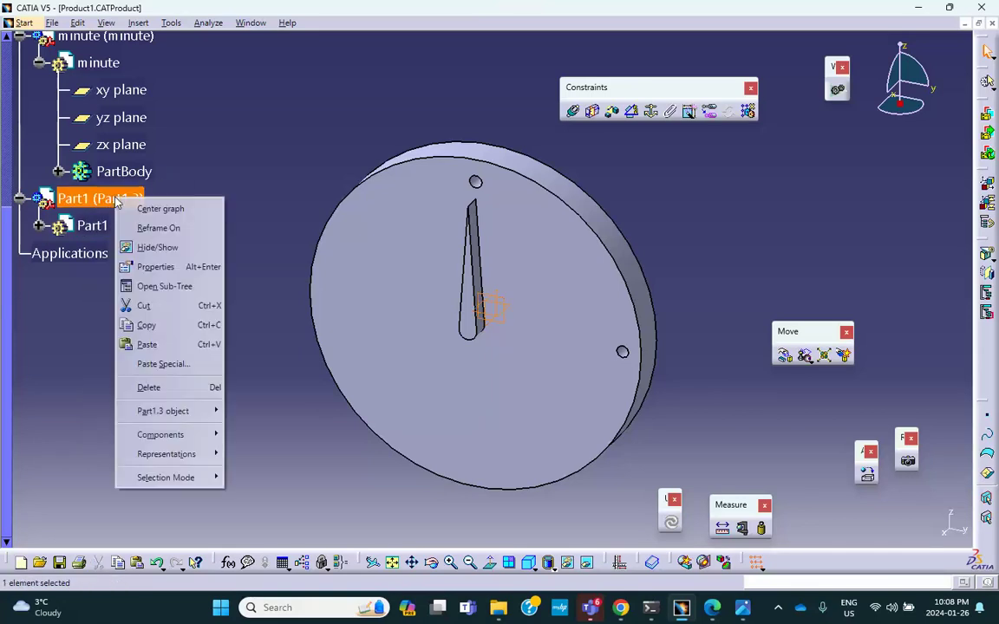
left_click(145, 266)
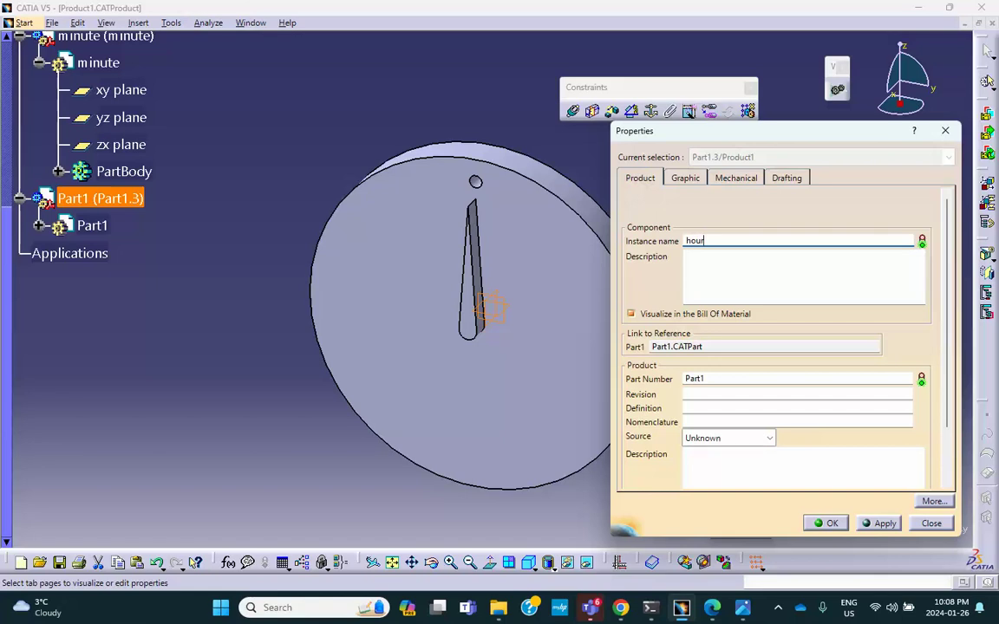
Set the new part's instance name and part number to 'hour'.
left_click(710, 379)
double_click(695, 379)
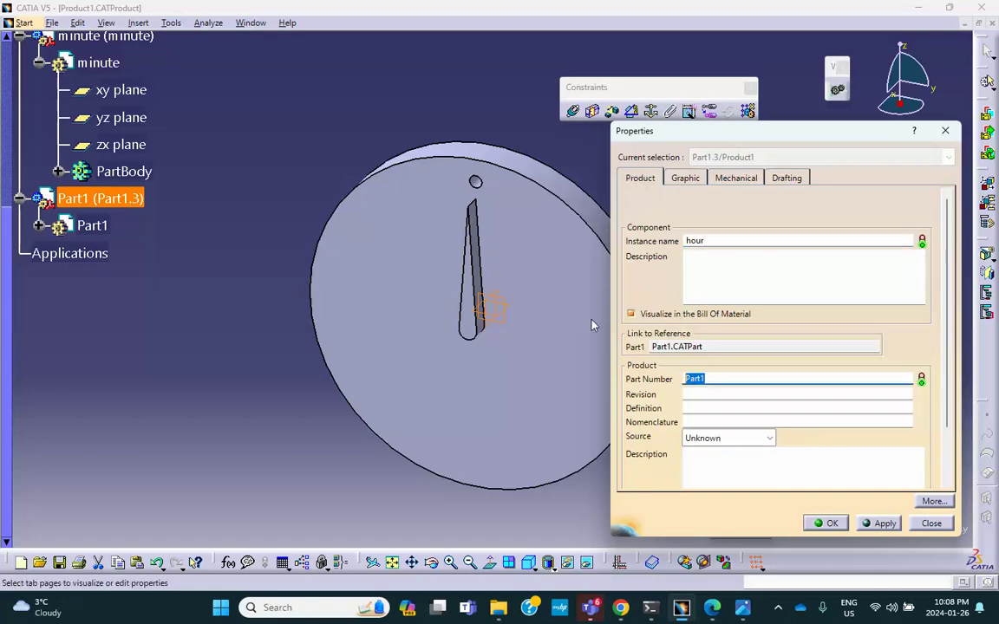
type("hour")
left_click(831, 523)
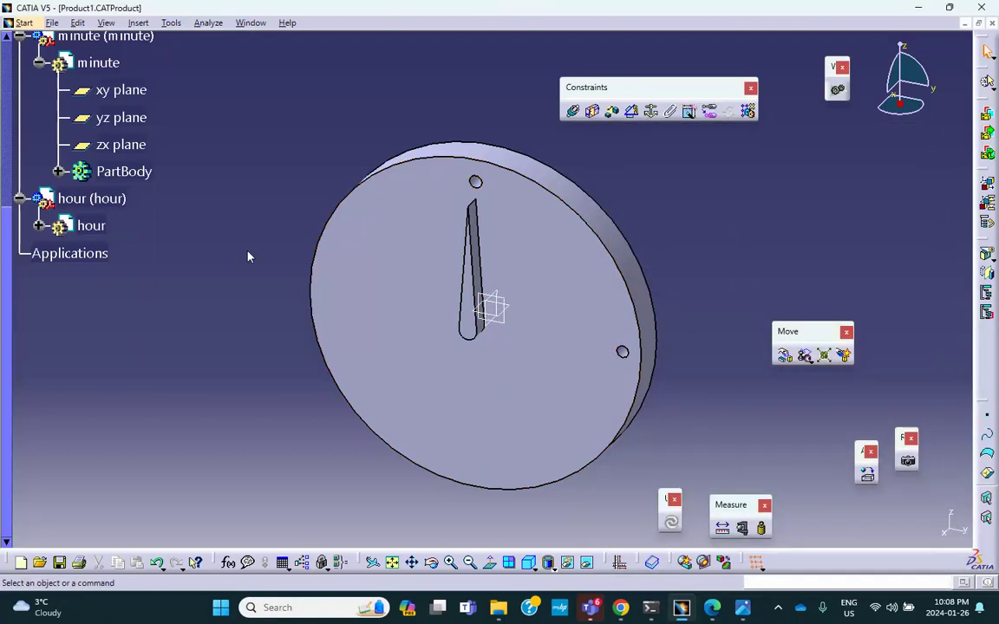
scroll(130, 174, "up", 3)
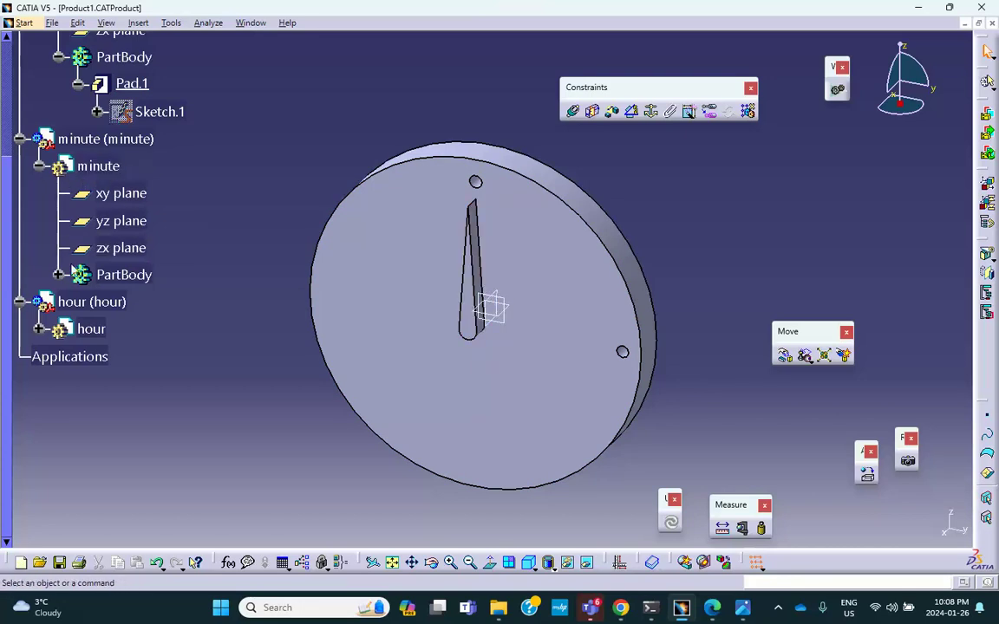
Activate the minute part and confirm a shorter length for its Pad.1.
left_click(58, 274)
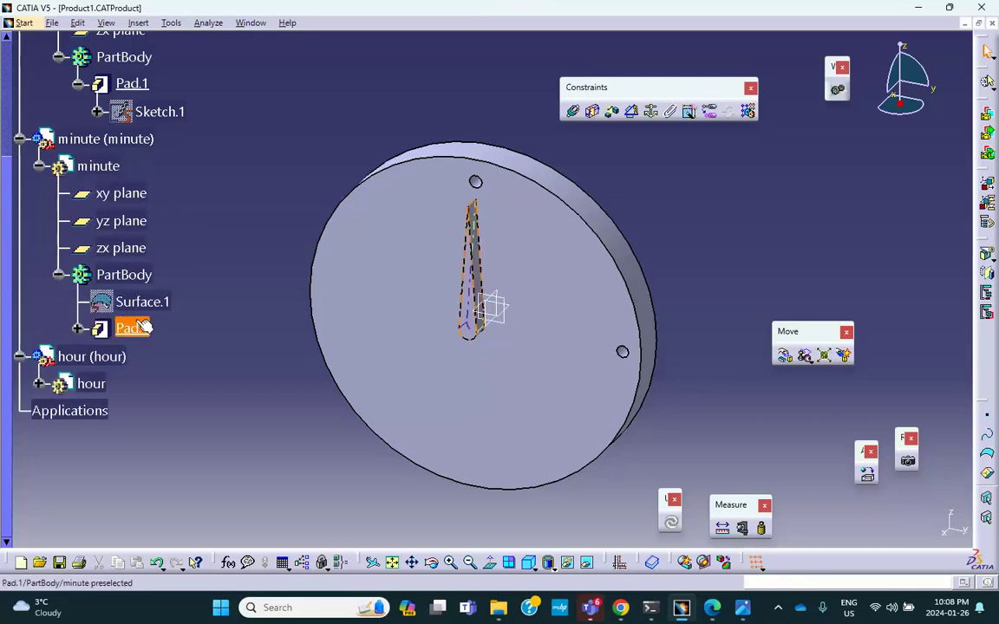
double_click(132, 328)
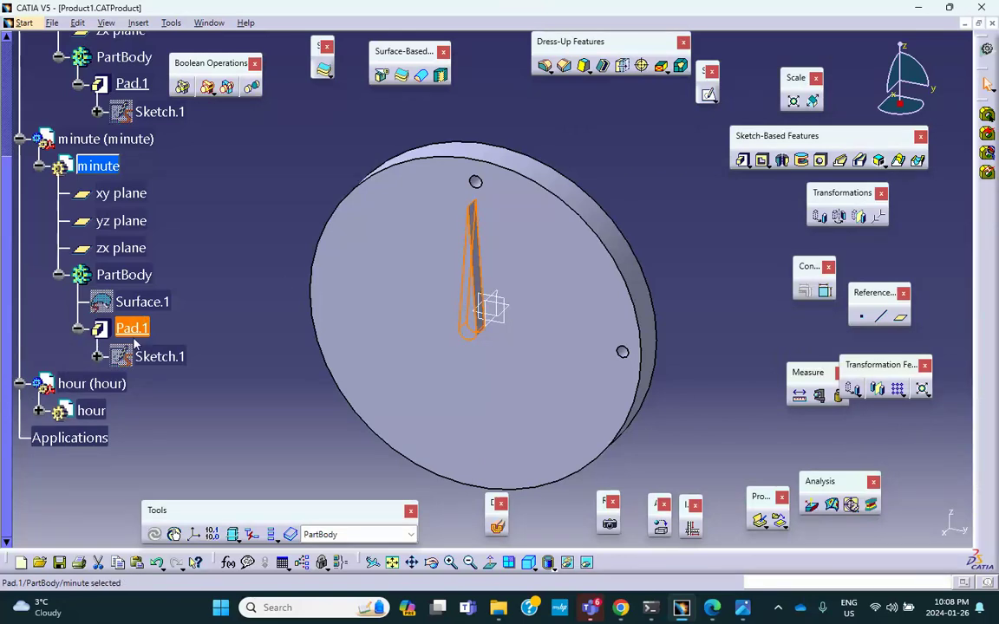
double_click(132, 328)
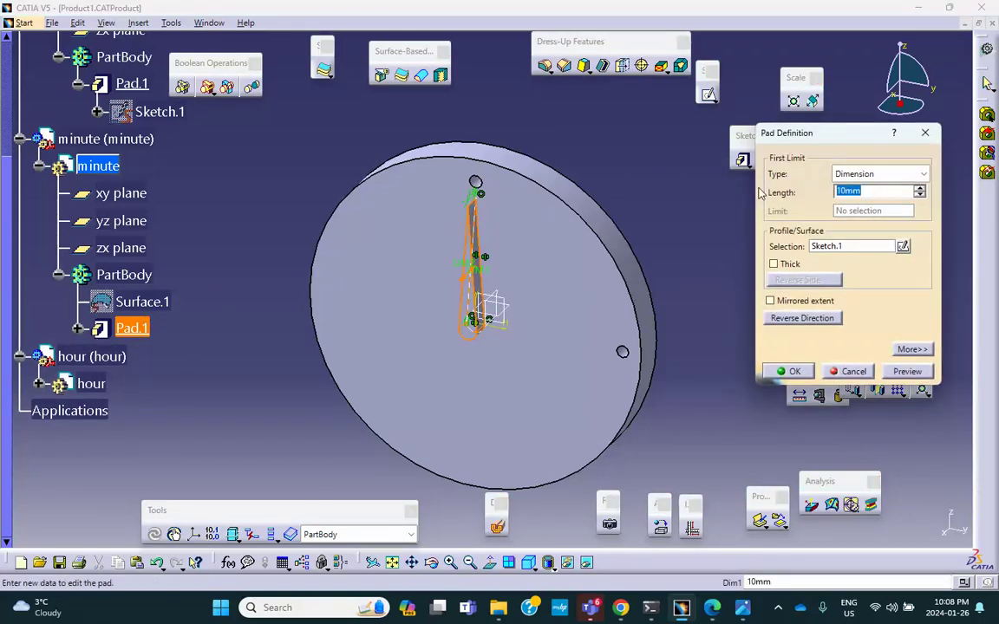
left_click(792, 373)
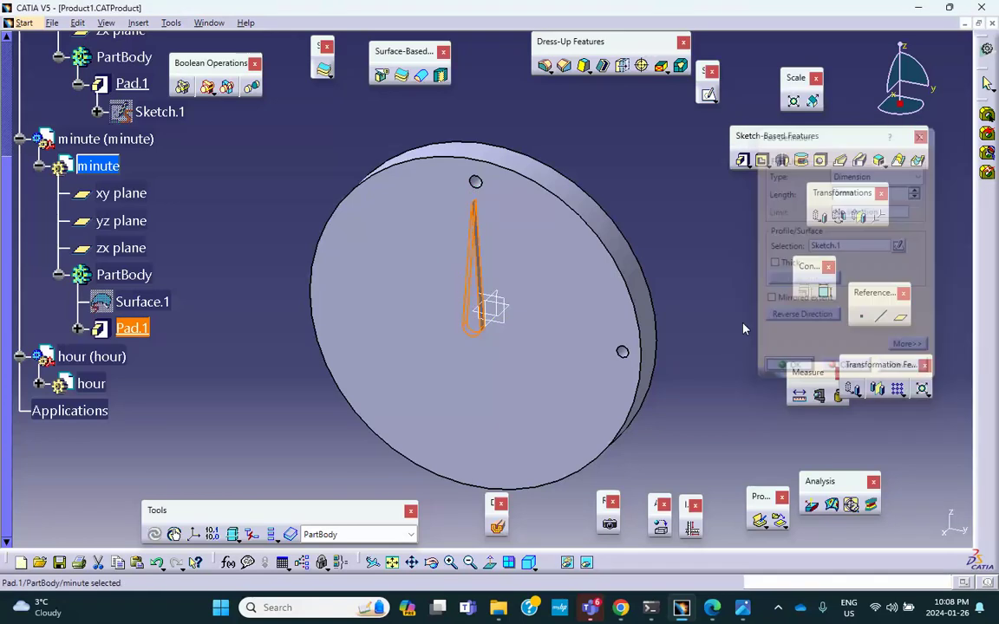
Activate the hour part and start a sketch on the minute hand's Pad.1 face.
scroll(143, 290, "down", 2)
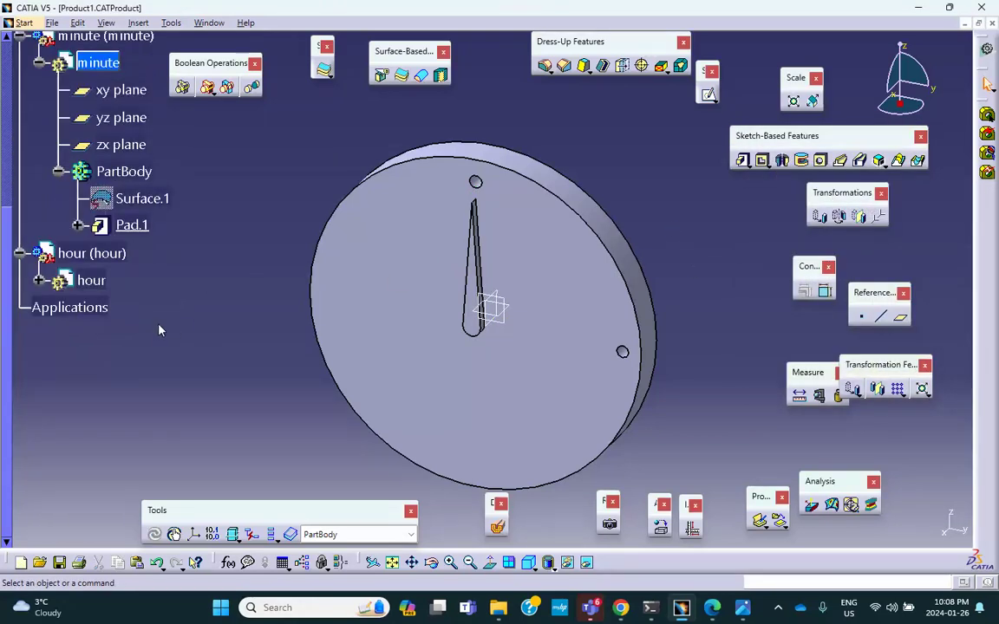
double_click(91, 279)
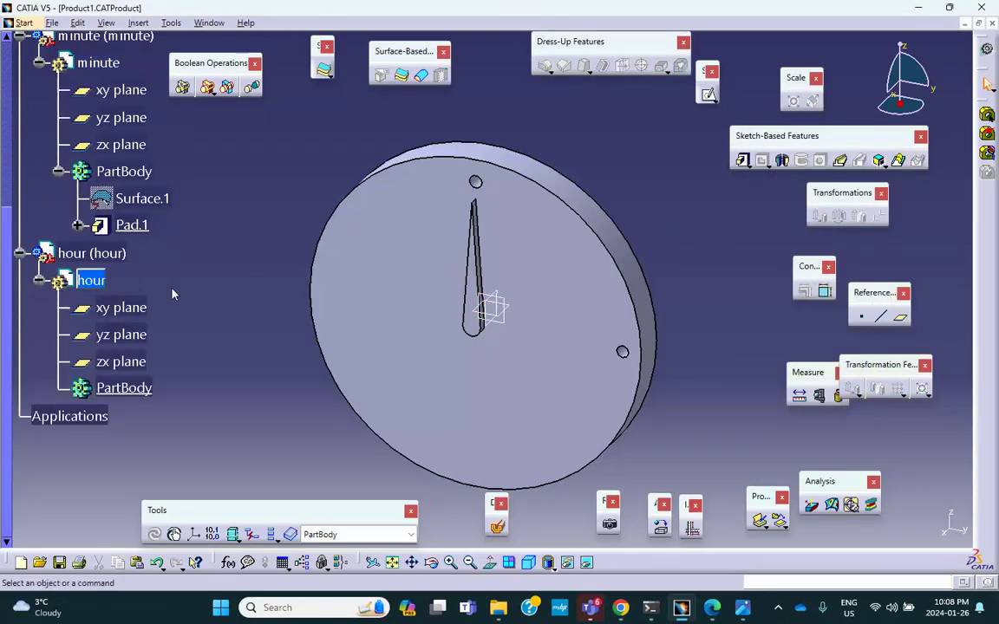
left_click(475, 326)
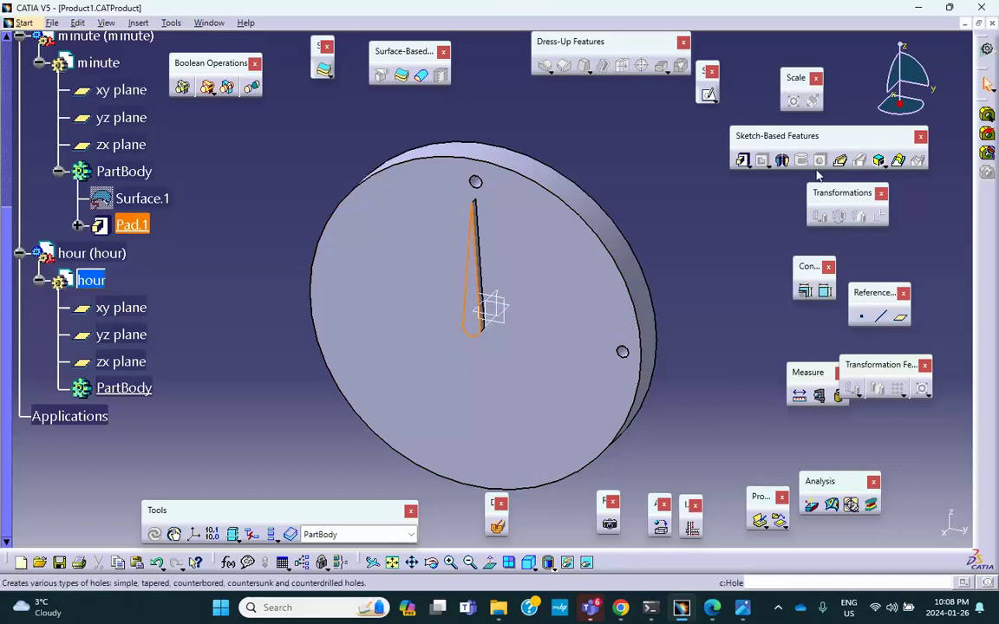
left_click(713, 101)
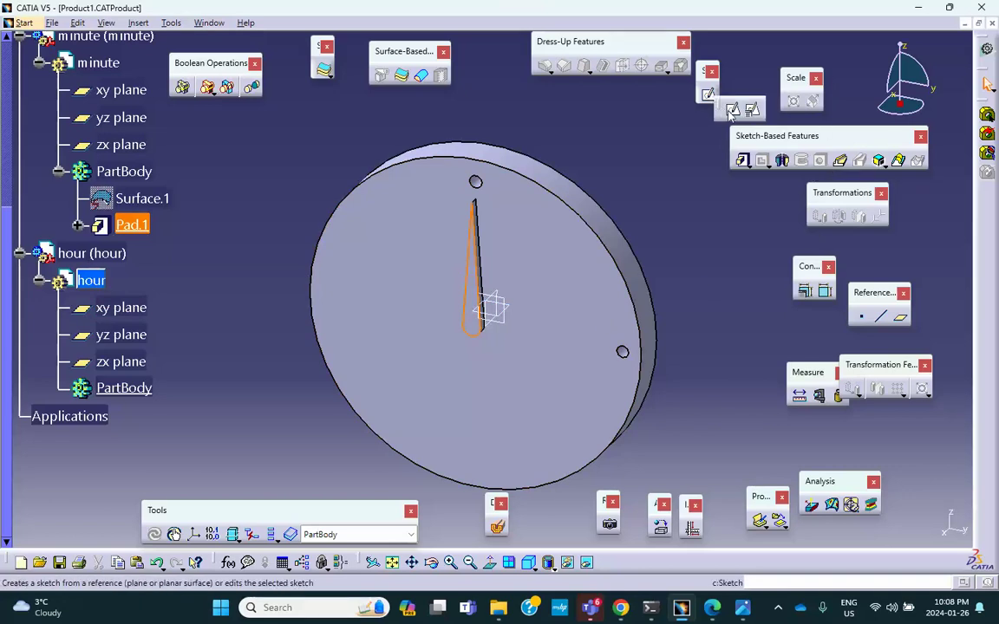
left_click(732, 109)
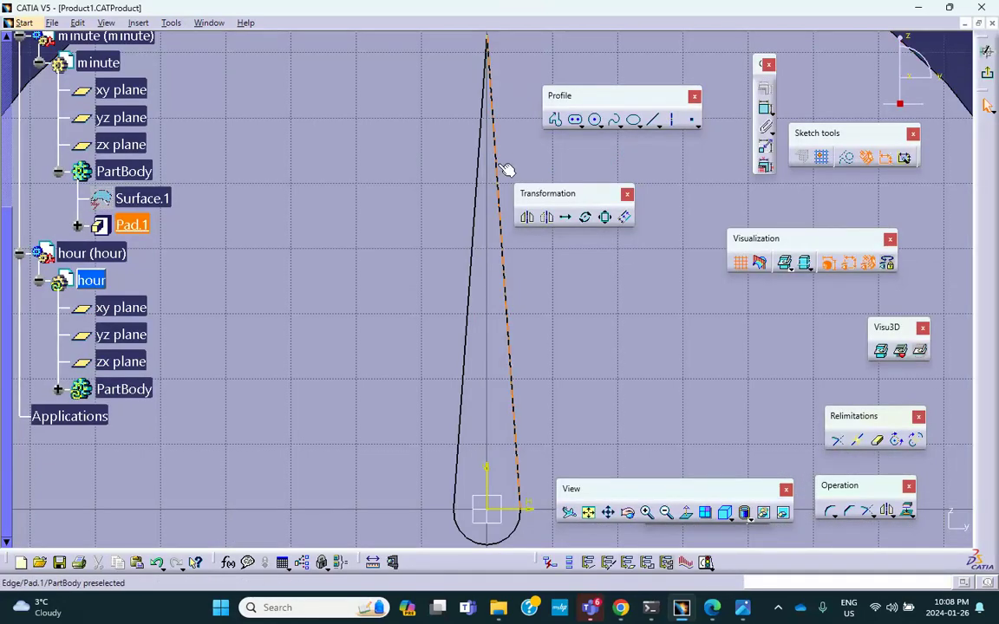
scroll(458, 232, "down", 2)
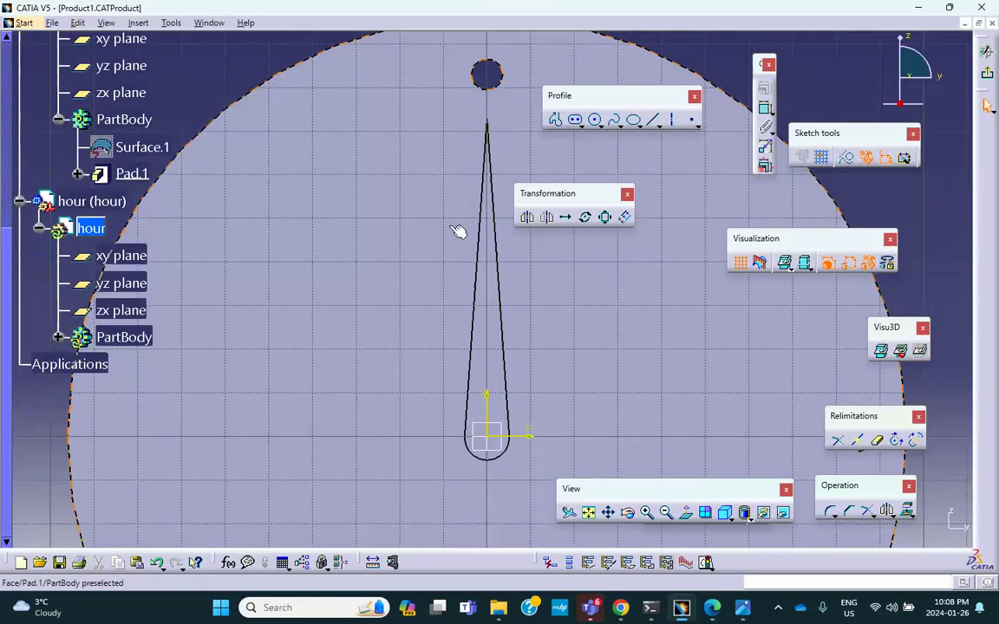
mouse_move(458, 233)
middle_mouse_down()
mouse_move(390, 154)
mouse_move(372, 165)
mouse_move(382, 174)
middle_mouse_up()
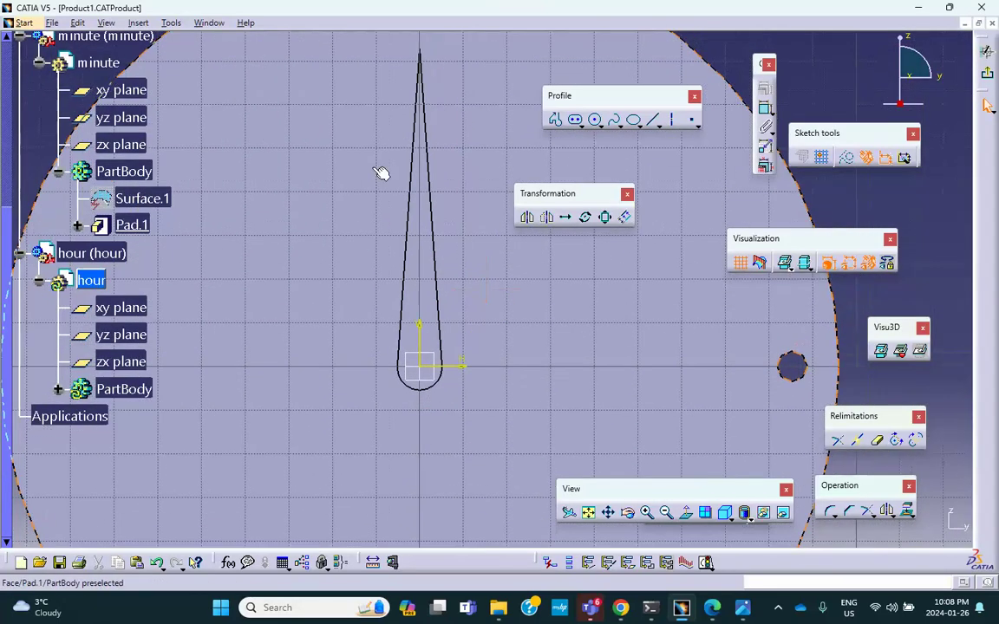
Try an offset copy of the teardrop outline.
left_click(626, 218)
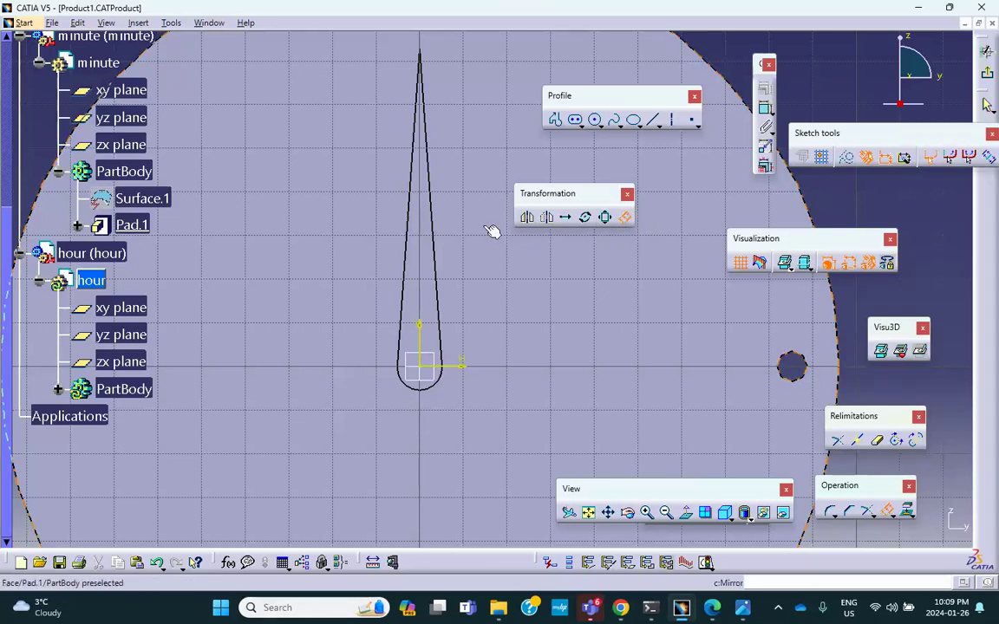
left_click(444, 238)
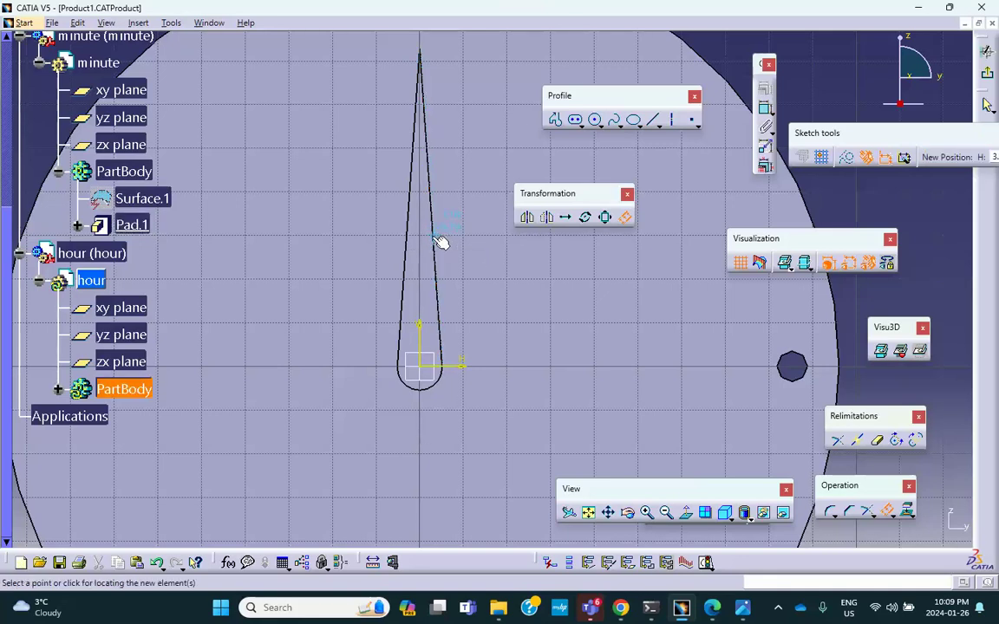
left_click(408, 253)
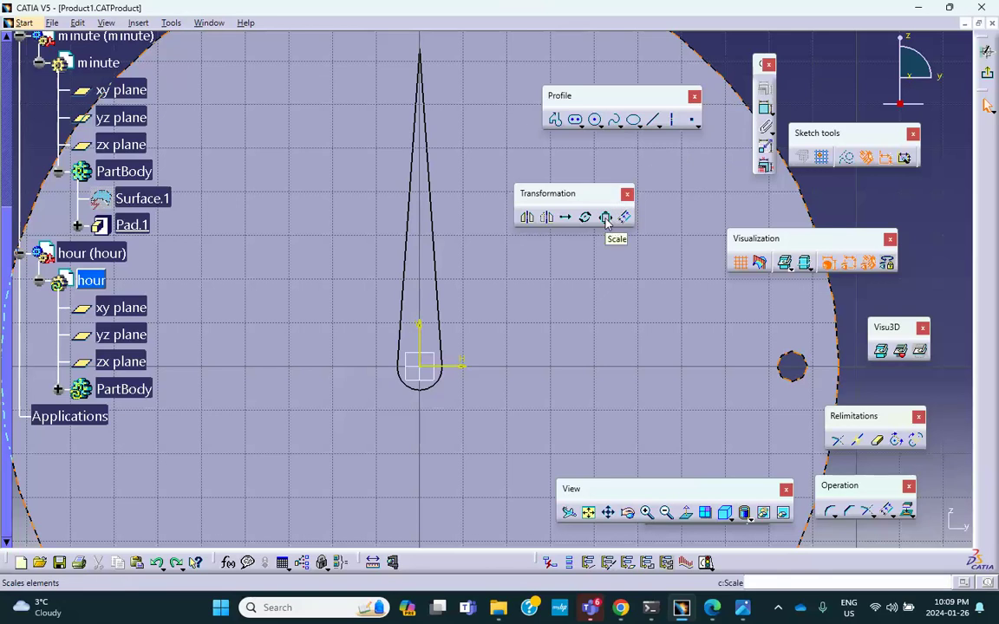
Select the teardrop's left, right and bottom edges and bring up Scale at 0.5.
left_click(406, 242)
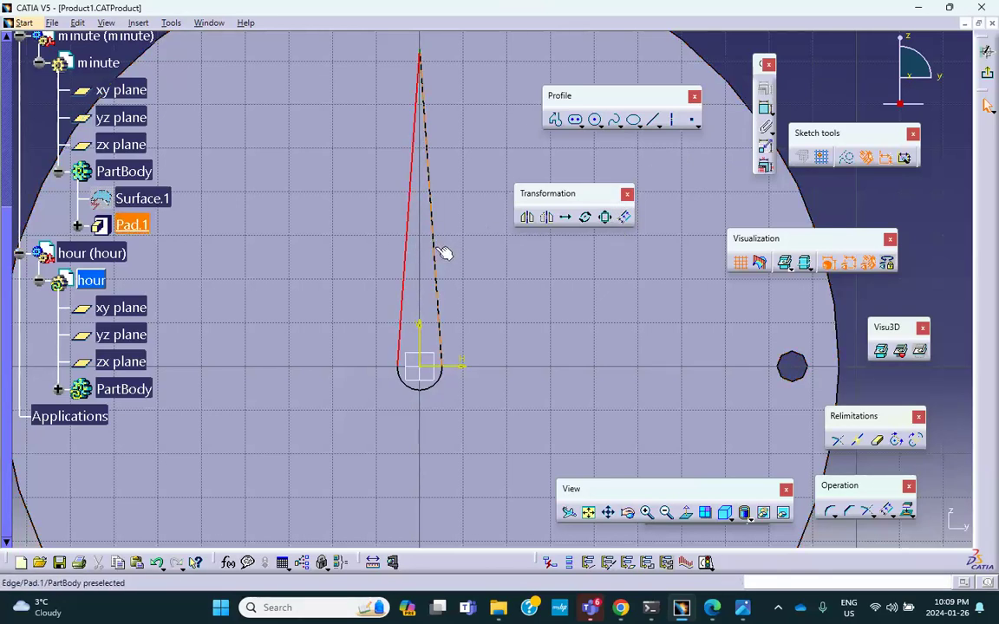
left_click(434, 256, "ctrl")
left_click(436, 392, "ctrl")
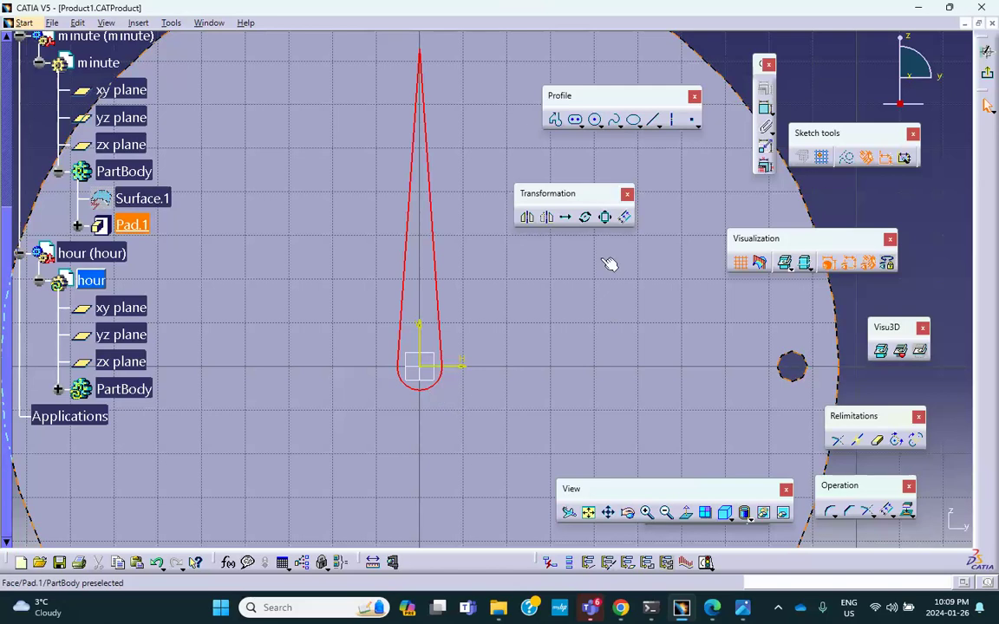
left_click(605, 218)
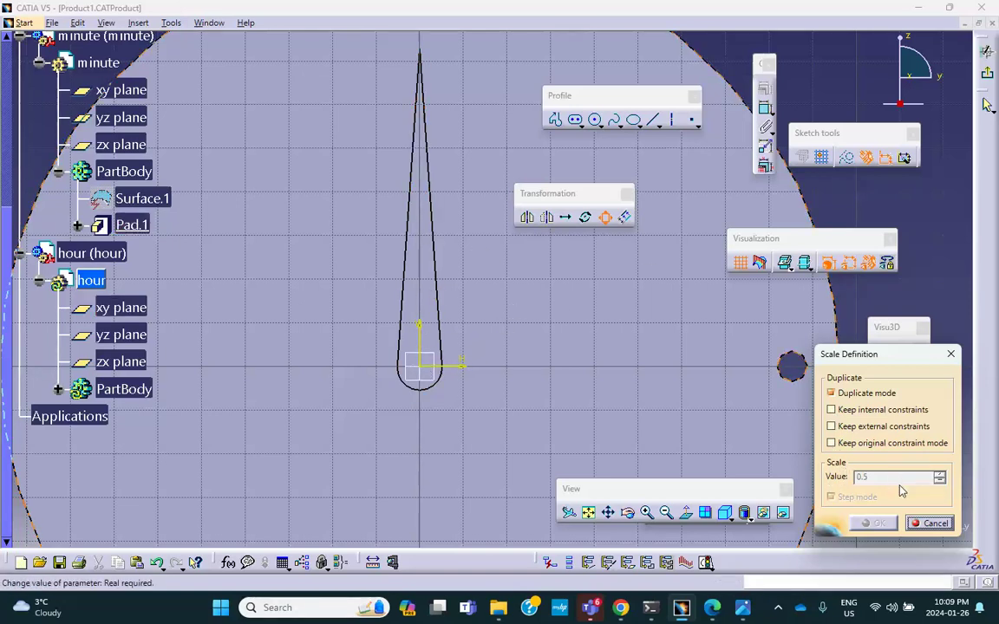
Close Scale Definition and restart scaling on the teardrop's left, right and bottom edges.
left_click(950, 354)
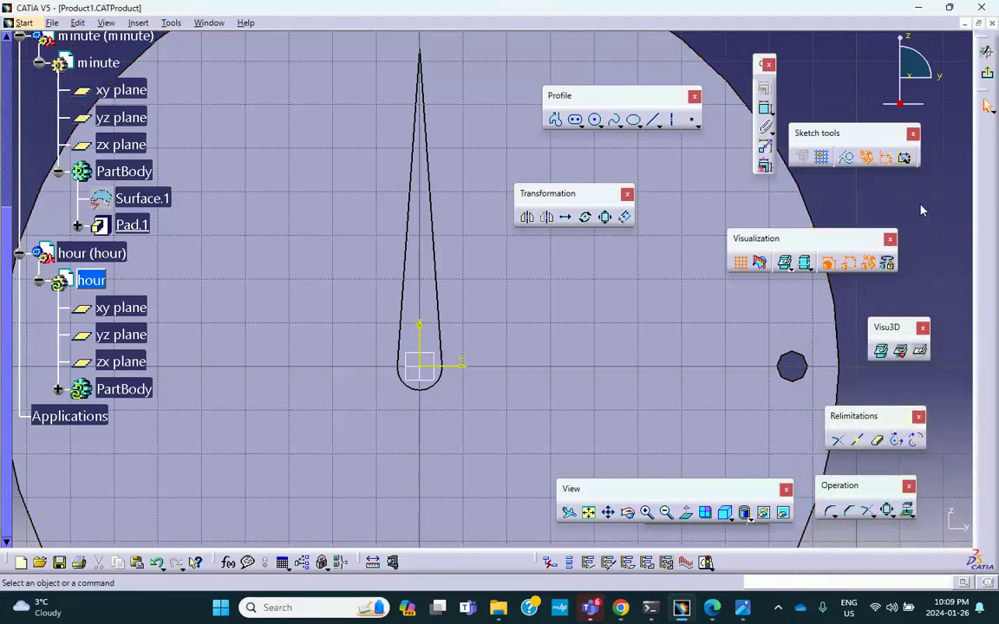
left_click(697, 167)
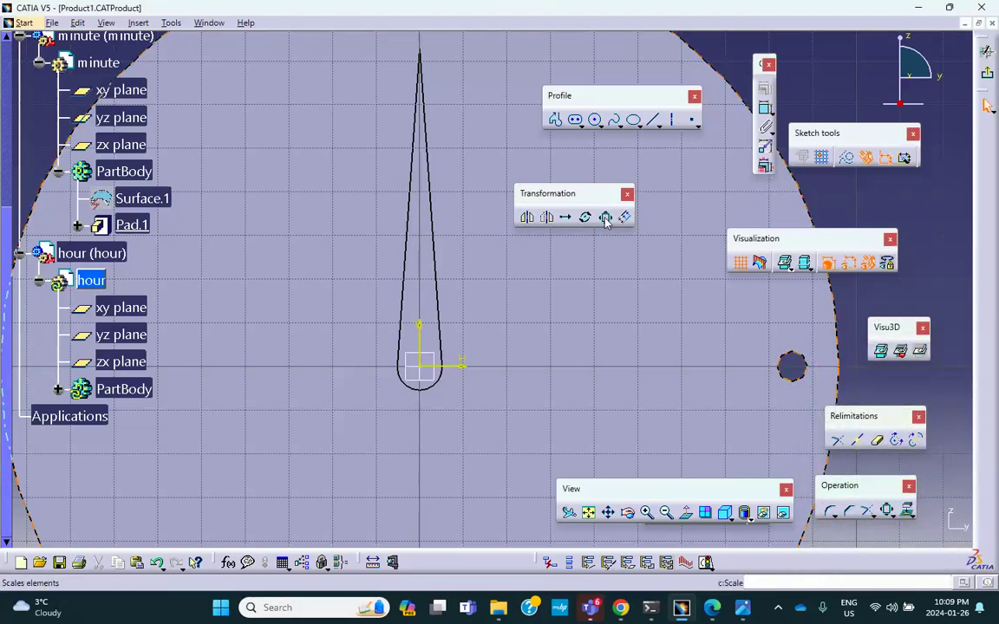
left_click(605, 217)
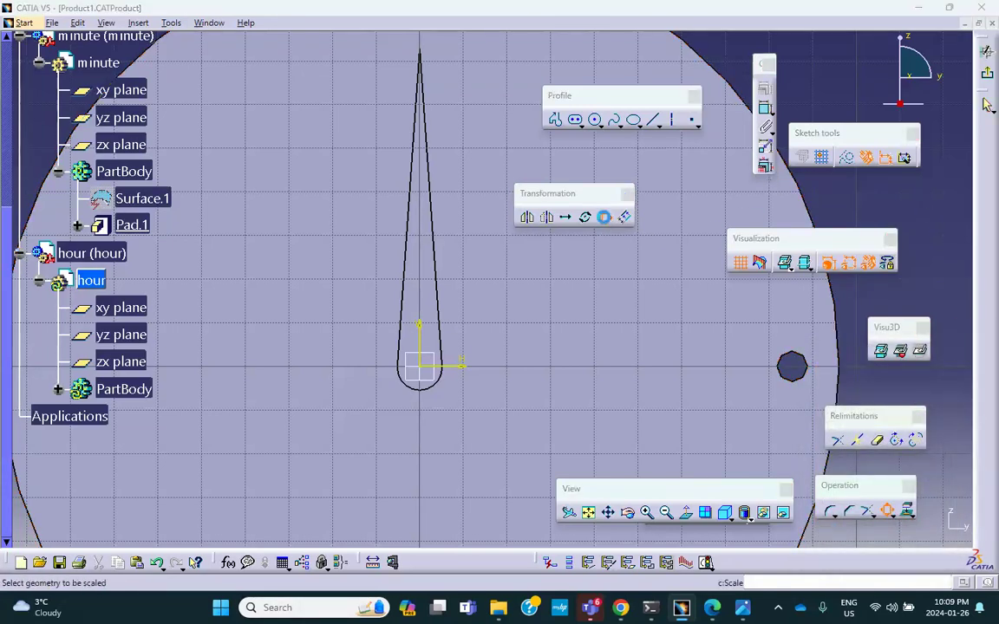
left_click(405, 248)
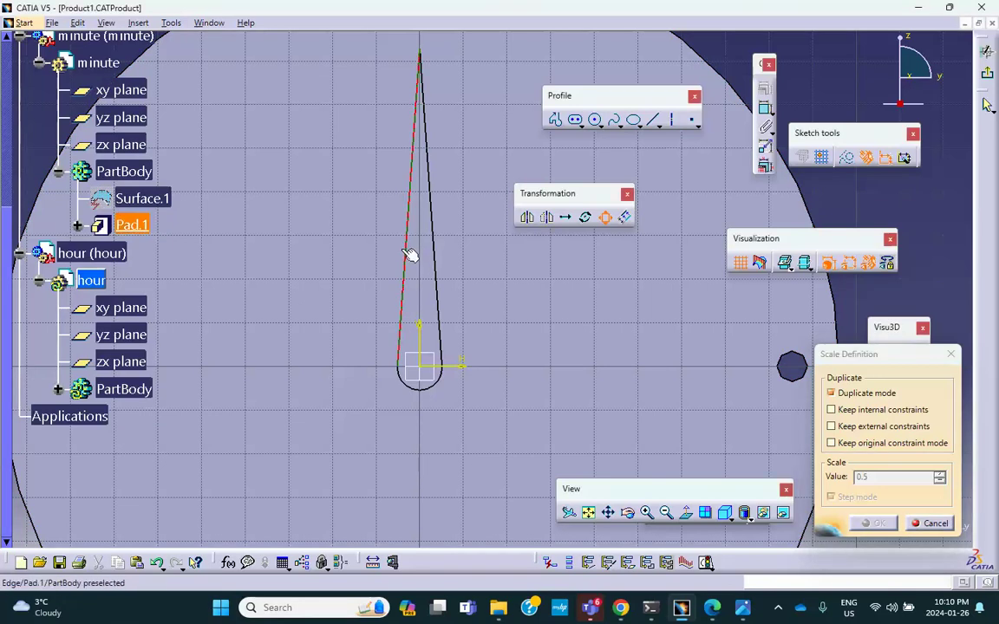
left_click(434, 230)
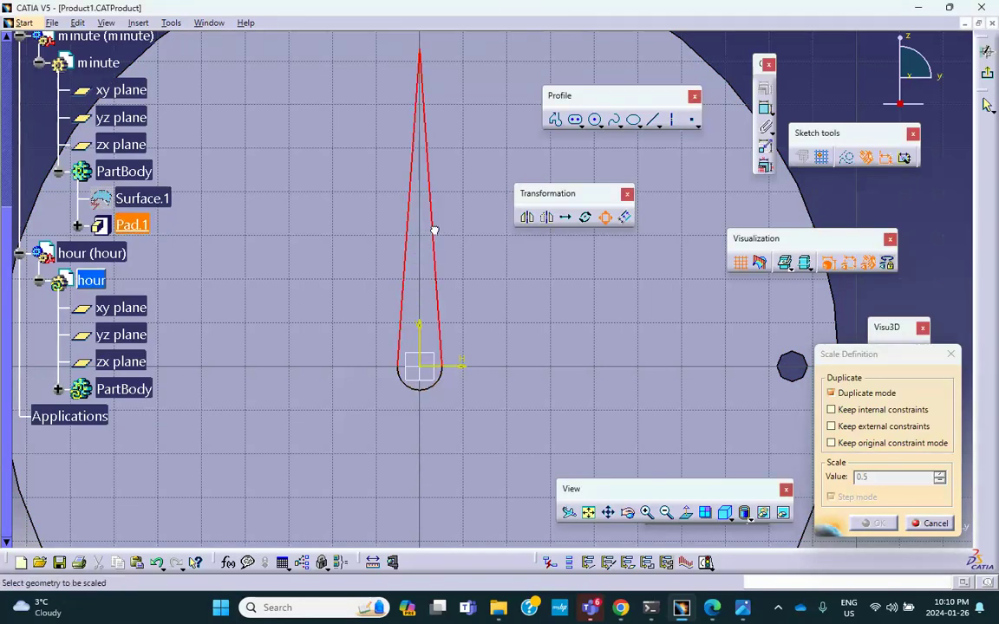
left_click(433, 386)
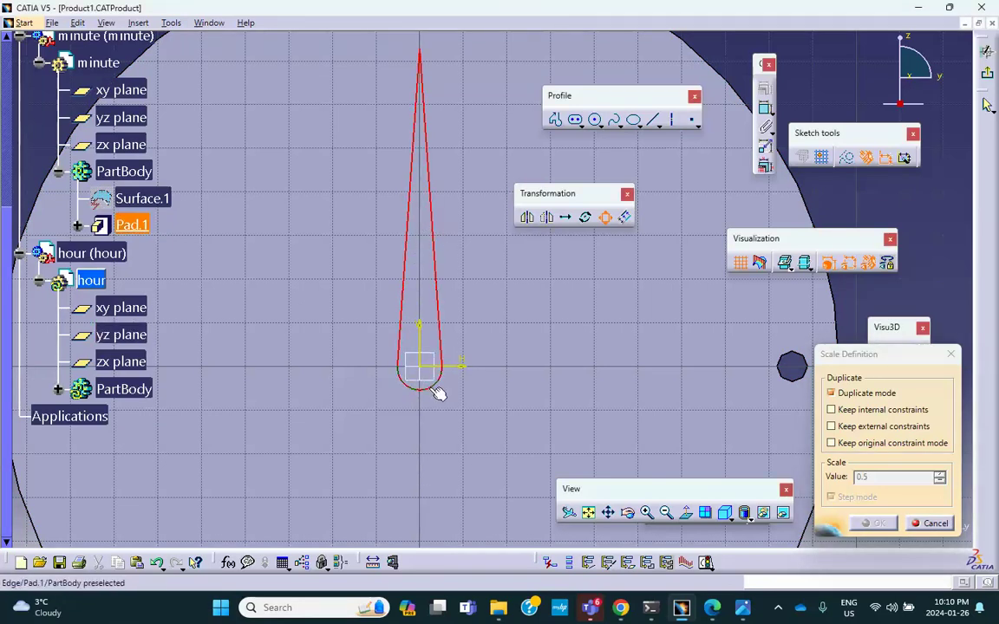
Toggle Duplicate mode off and on, reselect the teardrop profile, then cancel scaling.
left_click(832, 393)
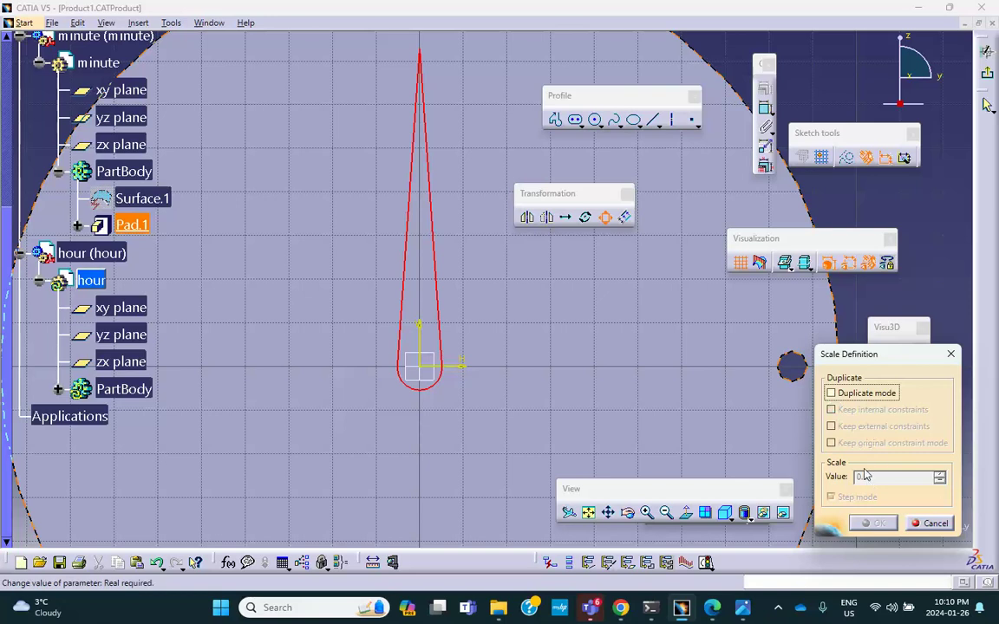
left_click(831, 394)
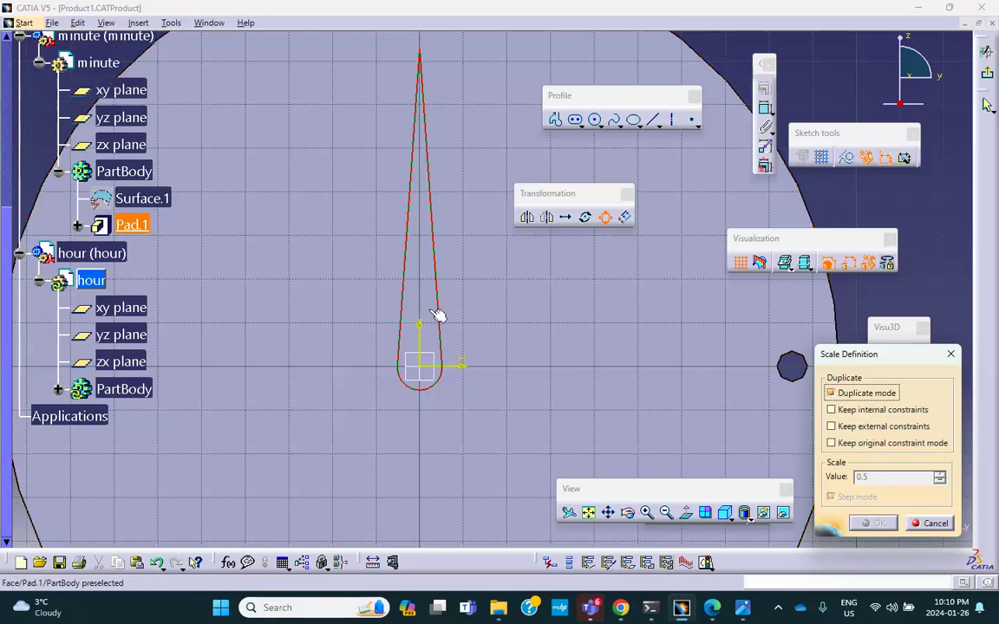
left_click(425, 375)
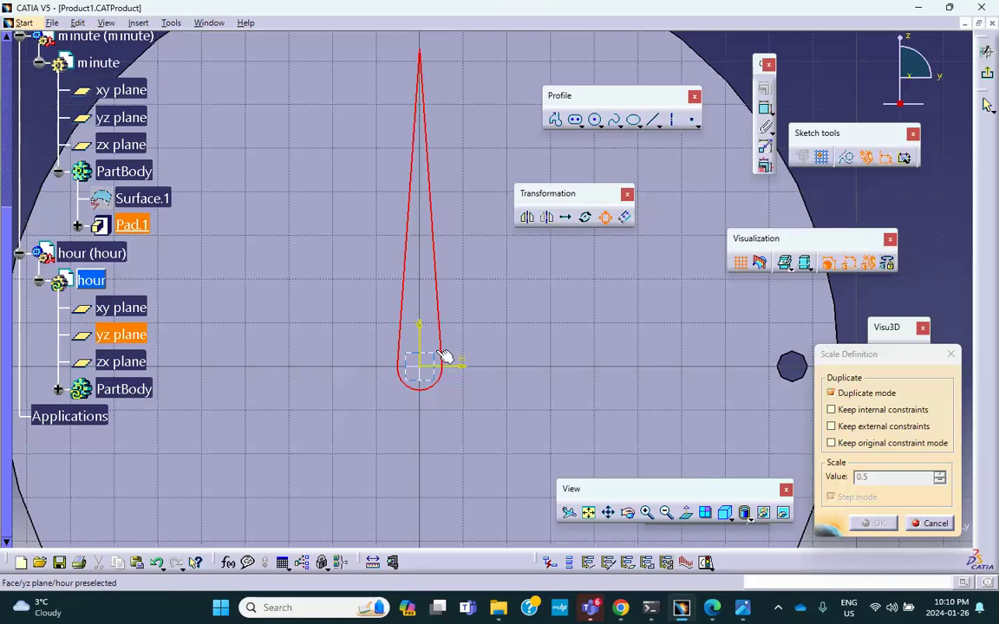
left_click(439, 350)
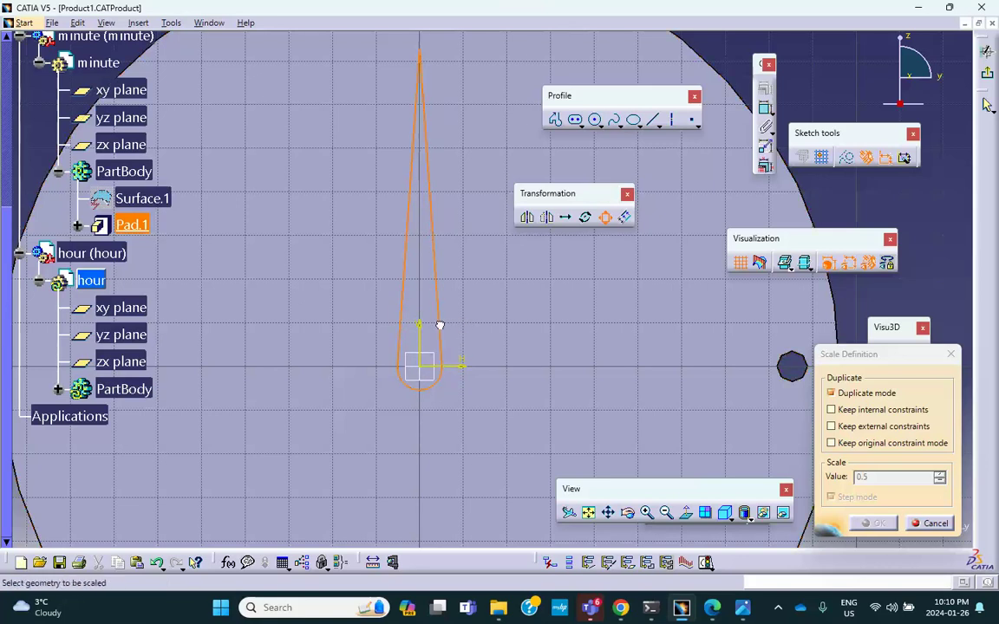
left_click(930, 523)
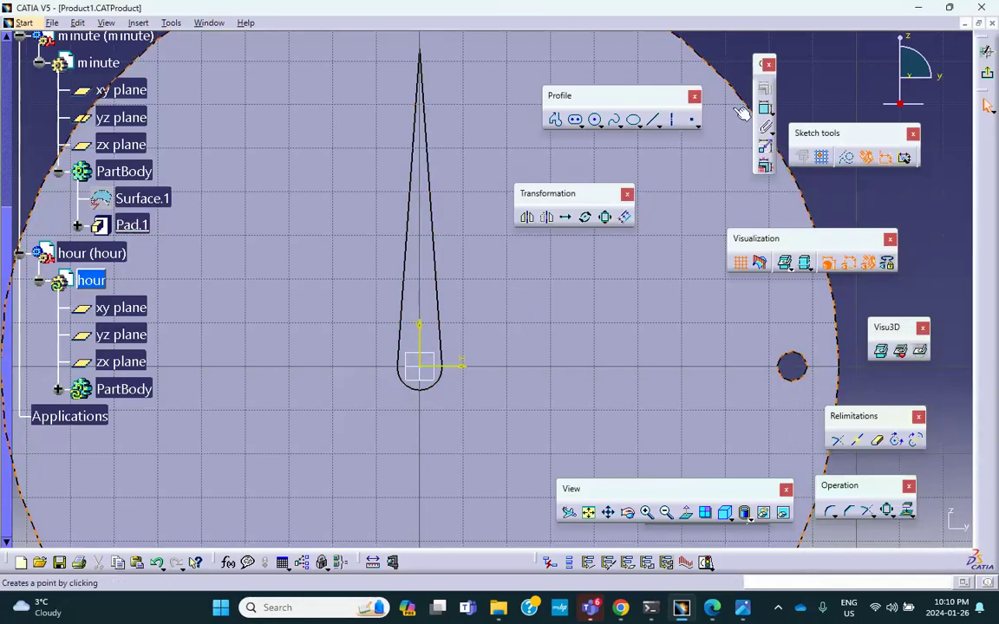
Reopen Scale Definition with the teardrop profile selected.
left_click(848, 203)
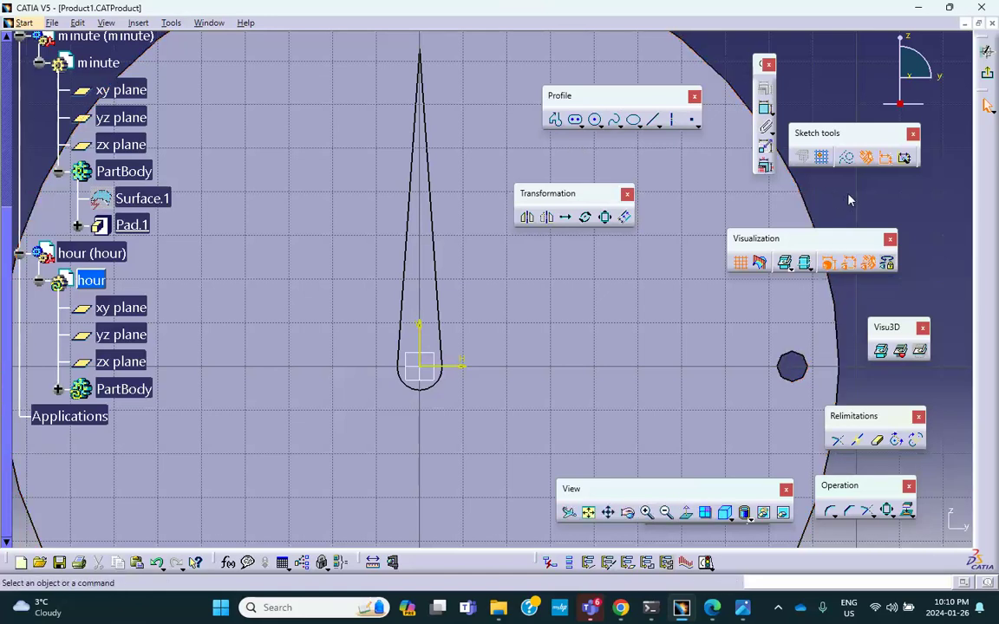
left_click(585, 216)
left_click(606, 219)
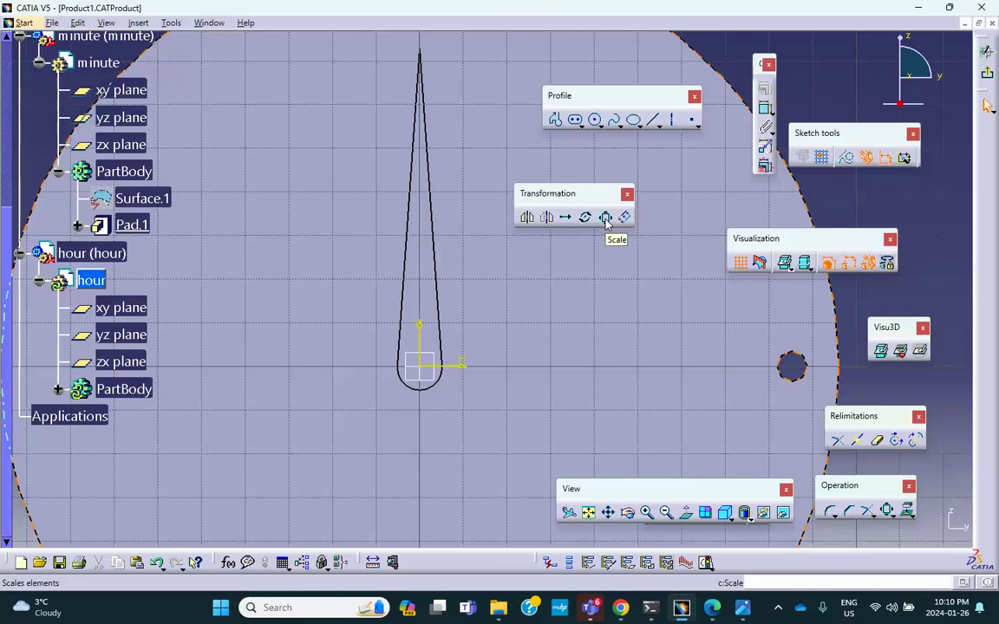
left_click(605, 218)
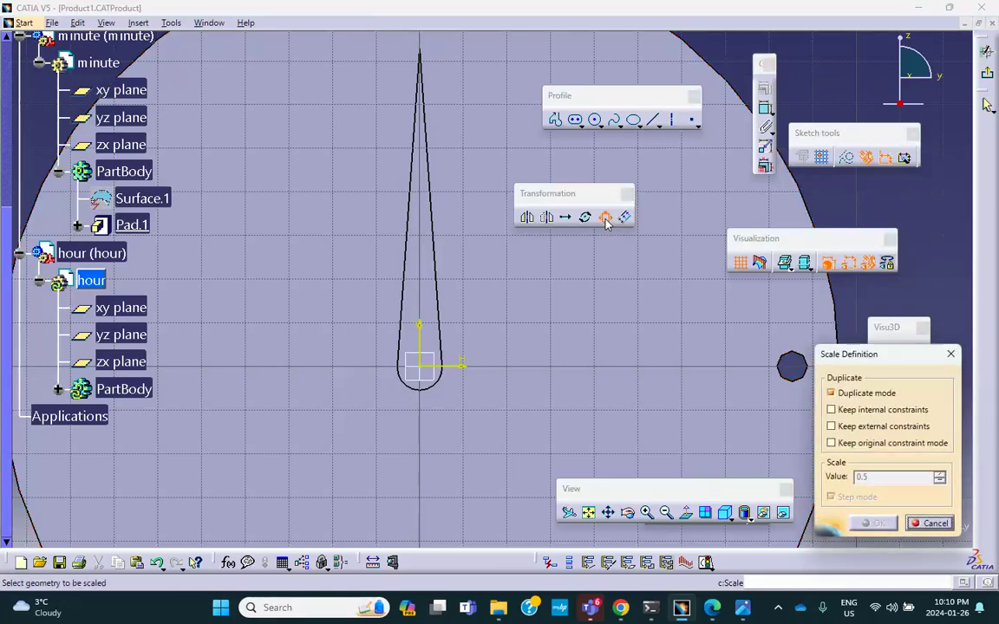
left_click(425, 261)
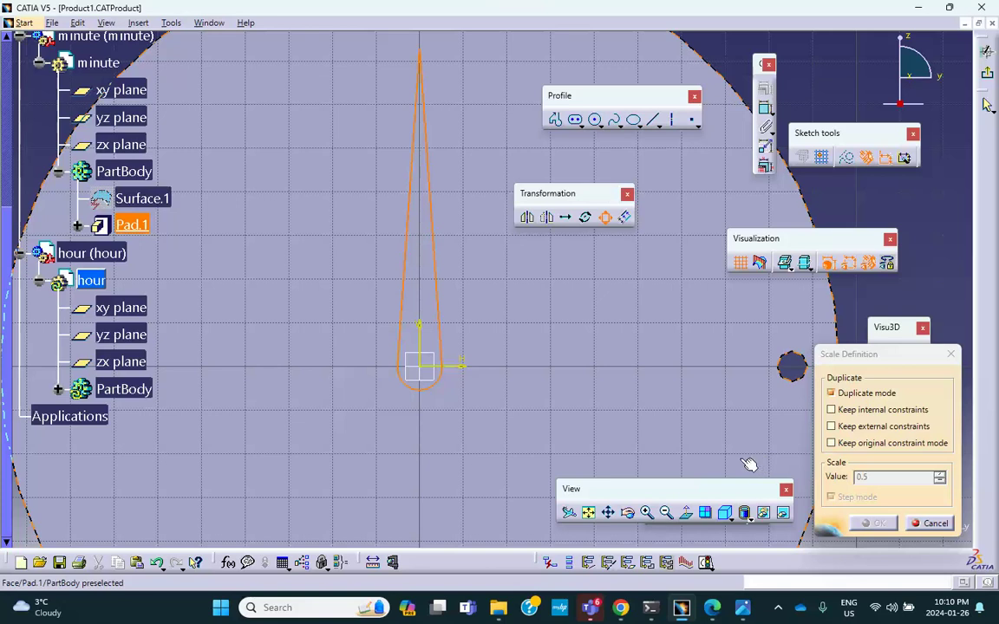
Toggle the constraint options, turn Duplicate mode off, and cancel the scaling.
left_click(833, 444)
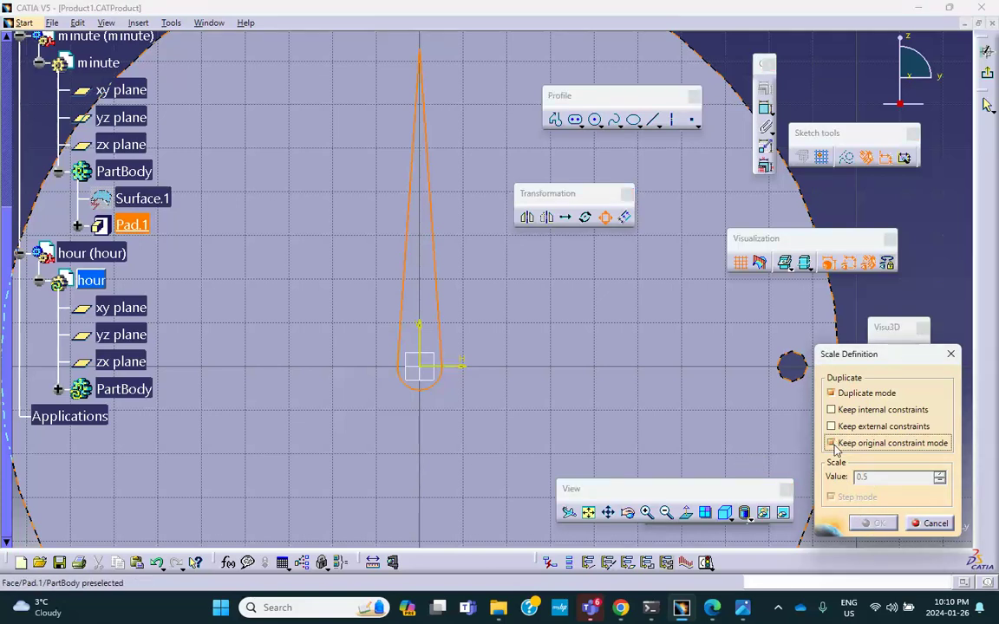
left_click(830, 426)
left_click(830, 410)
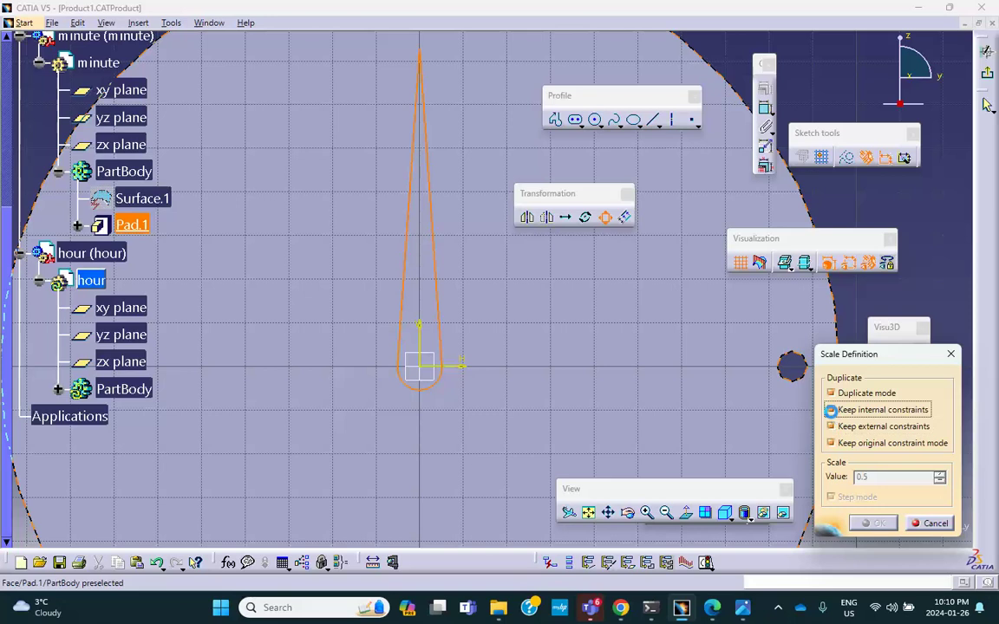
left_click(830, 410)
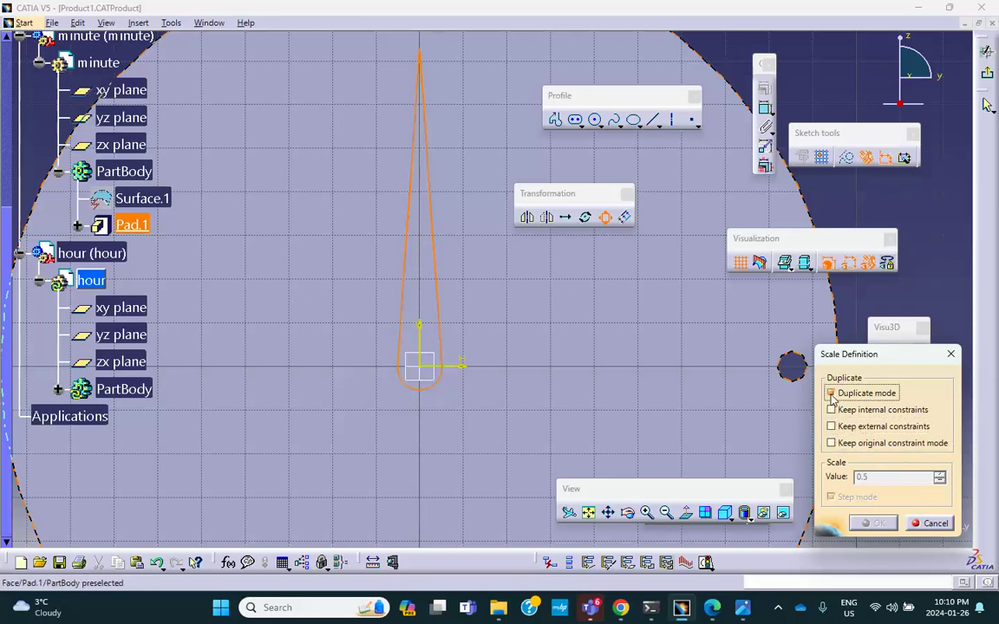
left_click(830, 393)
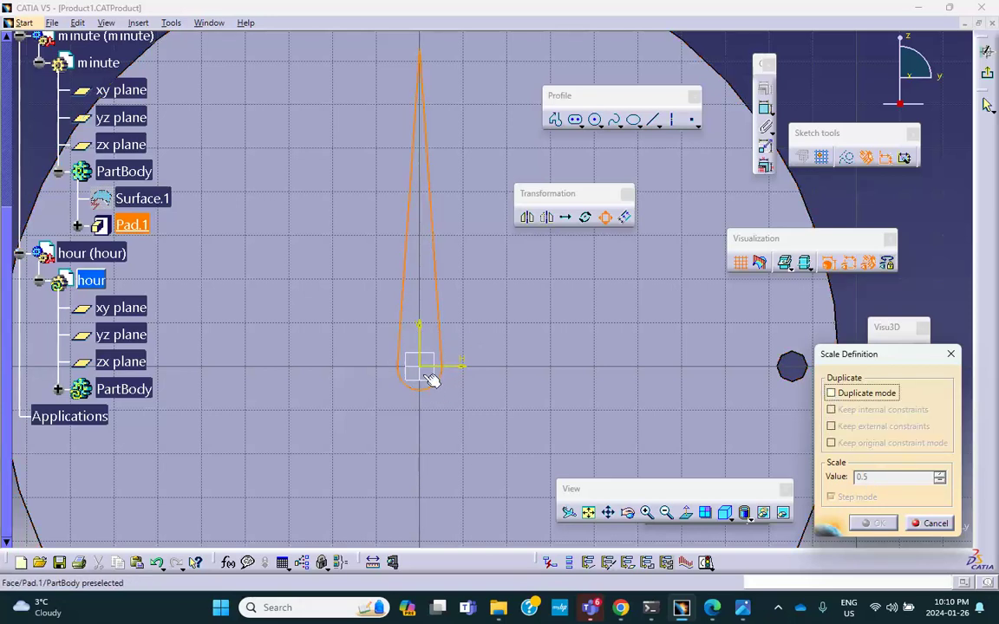
left_click(425, 369)
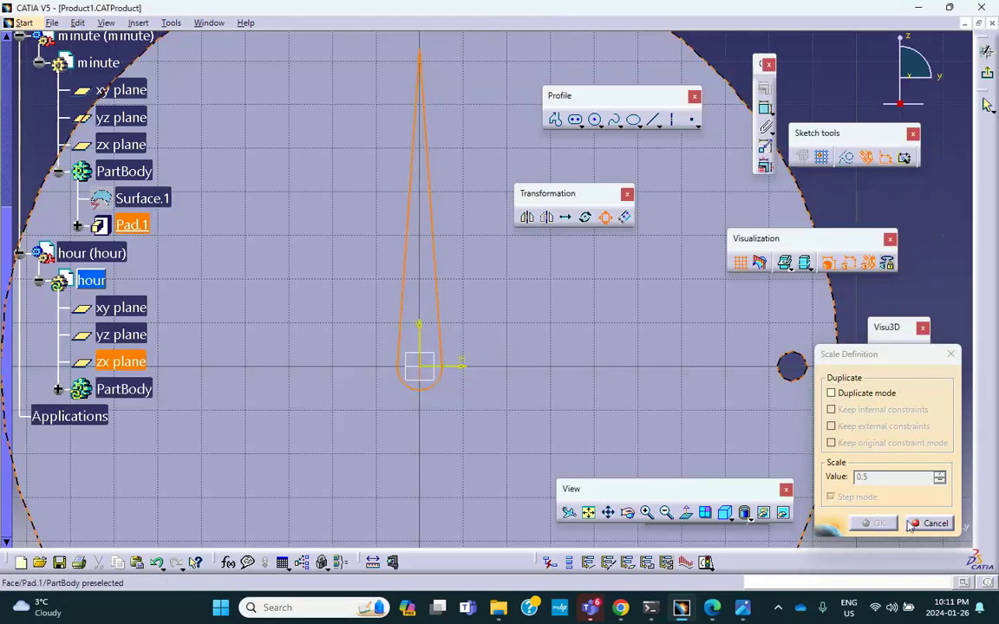
left_click(932, 524)
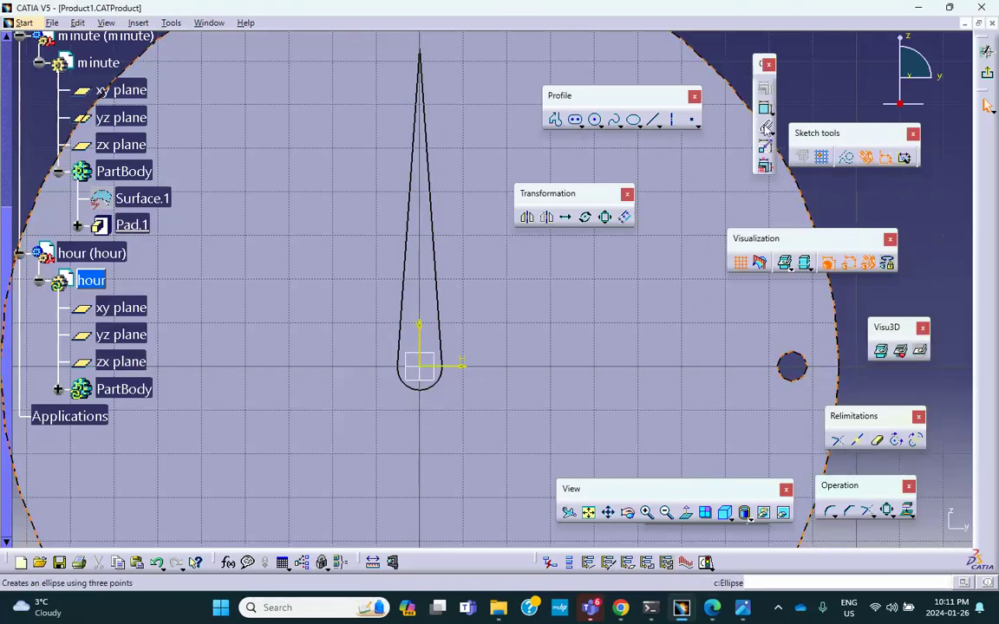
scroll(513, 277, "up", 3)
left_click(527, 217)
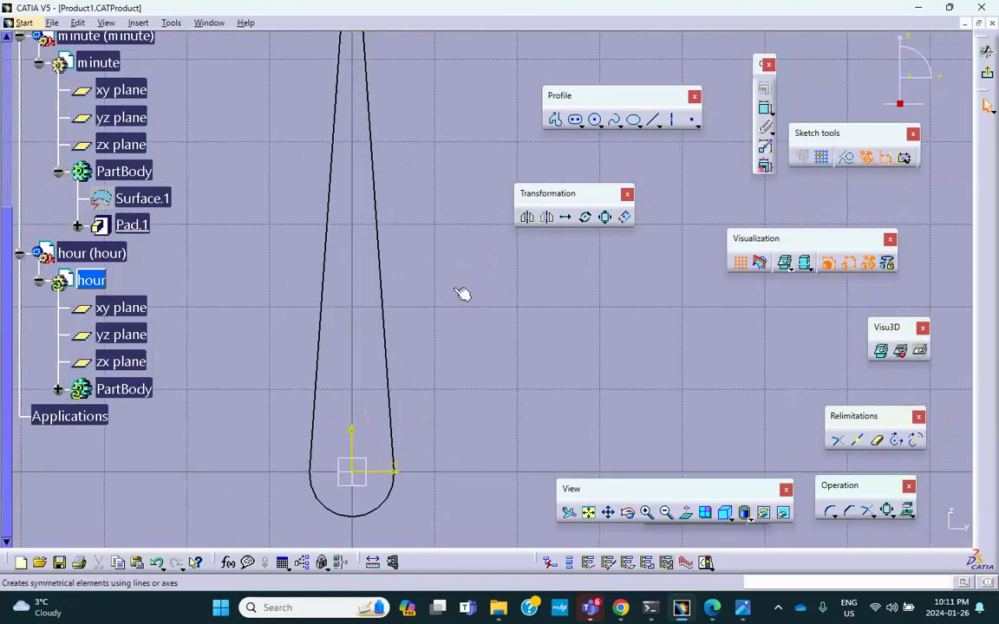
scroll(464, 292, "up", 2)
left_click(616, 118)
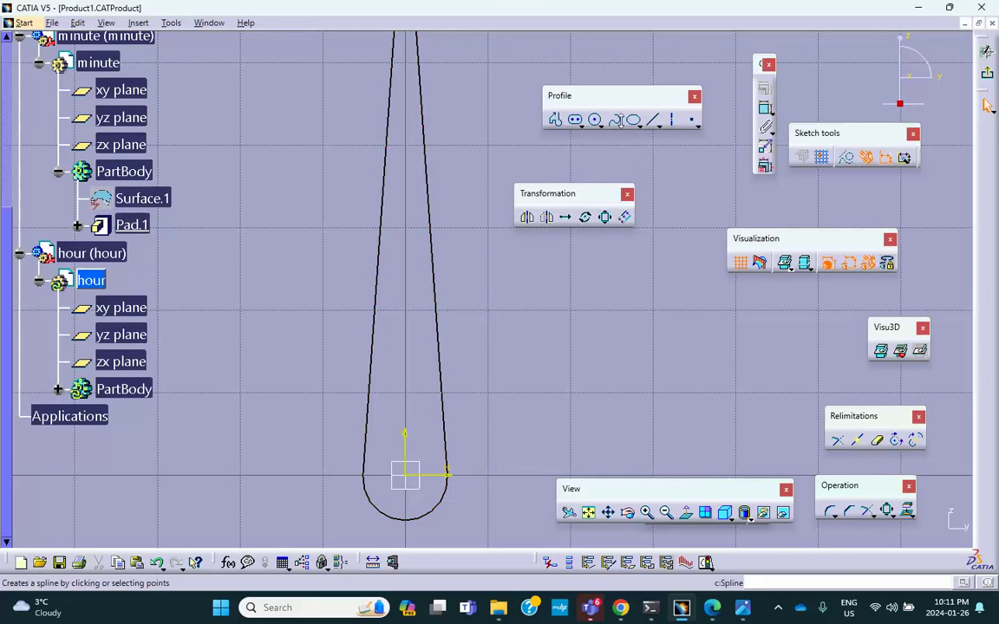
left_click(625, 218)
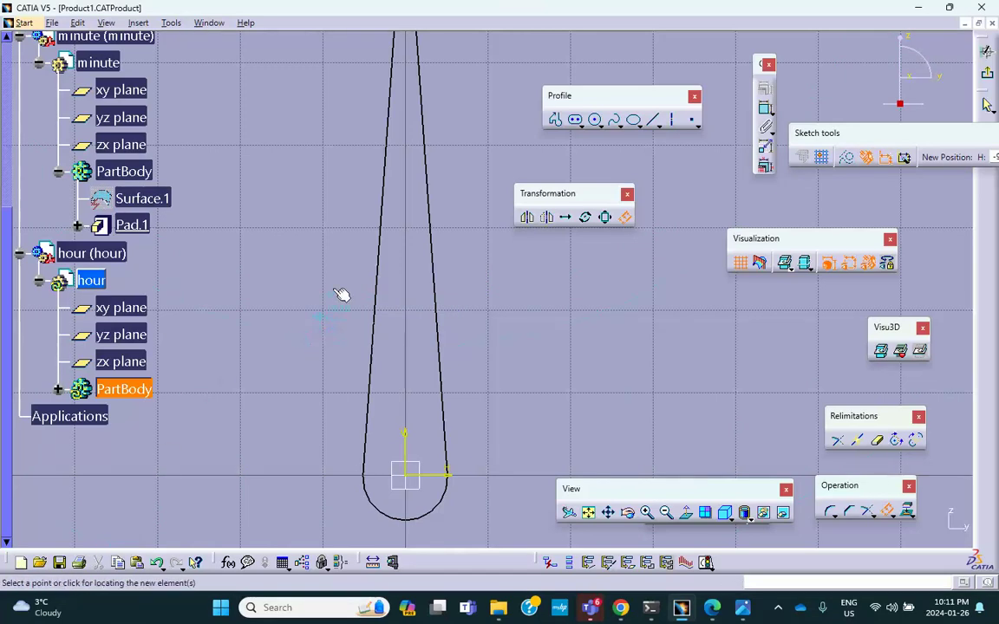
mouse_move(375, 160)
middle_mouse_down()
mouse_move(379, 266)
mouse_move(391, 283)
middle_mouse_up()
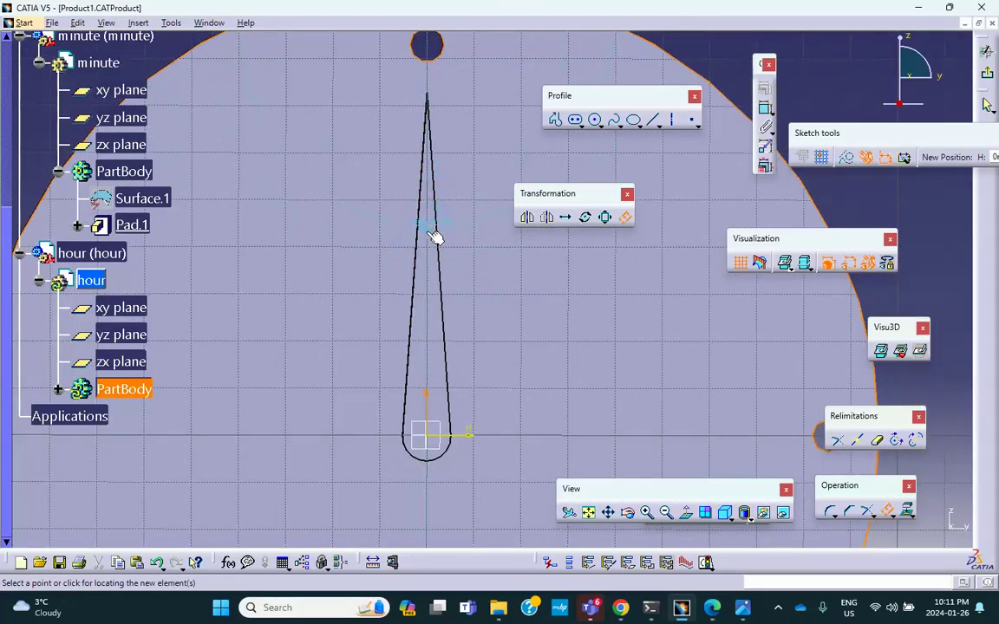
key("Escape")
middle_click_drag(462, 243, 434, 303, "ctrl")
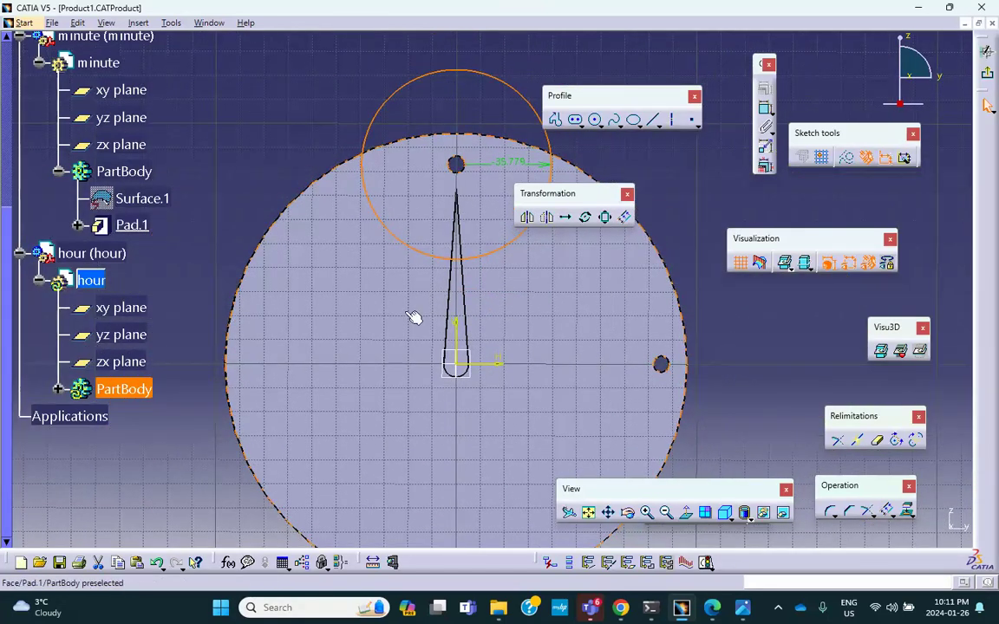
key("ctrl+z")
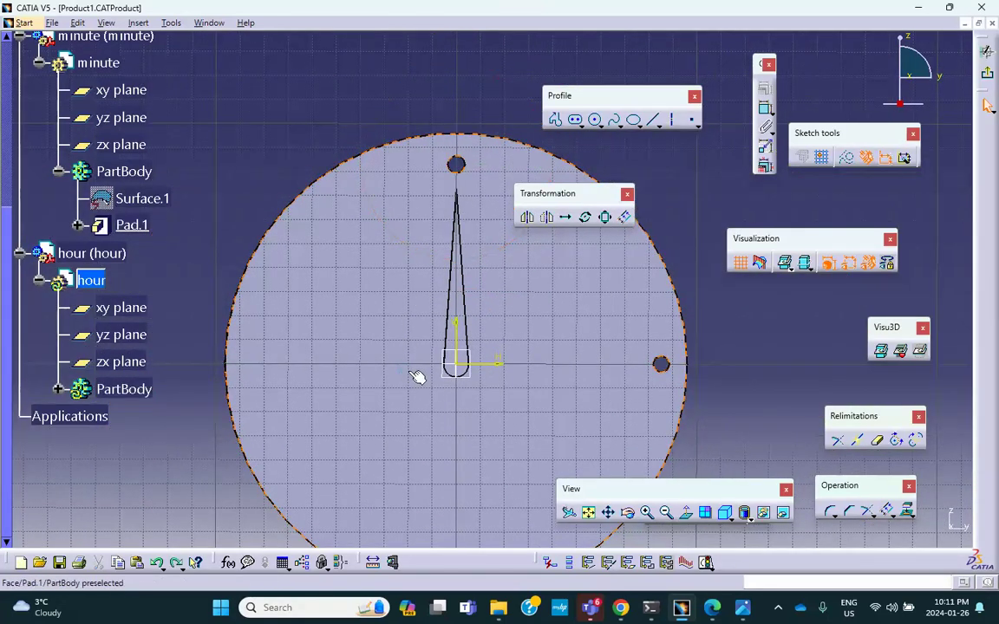
middle_click_drag(657, 282, 595, 221)
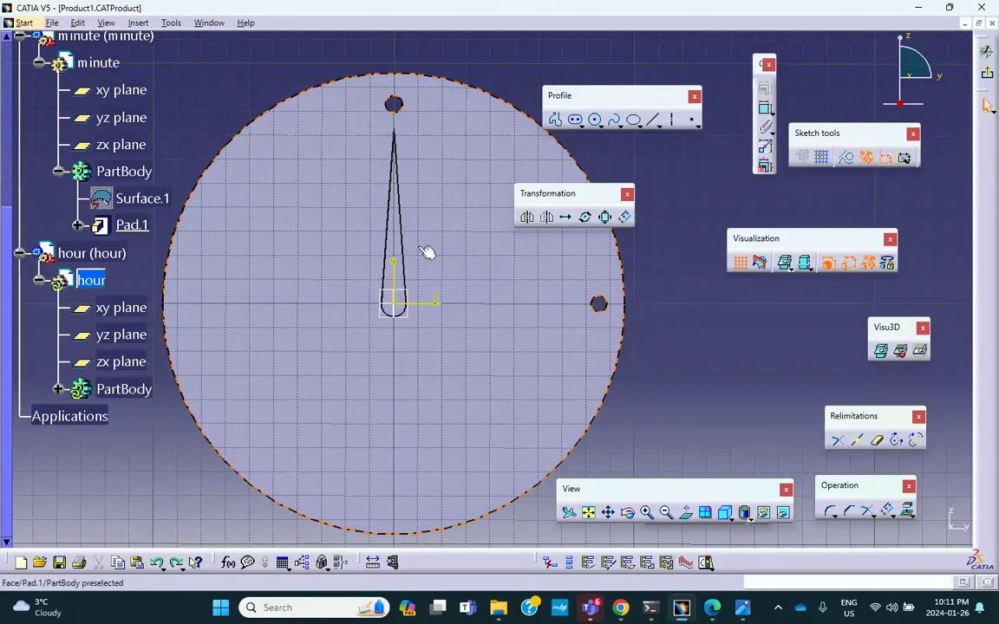
mouse_move(393, 251)
middle_mouse_down("ctrl")
mouse_move(470, 231)
mouse_move(461, 278)
mouse_move(459, 205)
mouse_move(424, 247)
mouse_move(562, 160)
middle_mouse_up("ctrl")
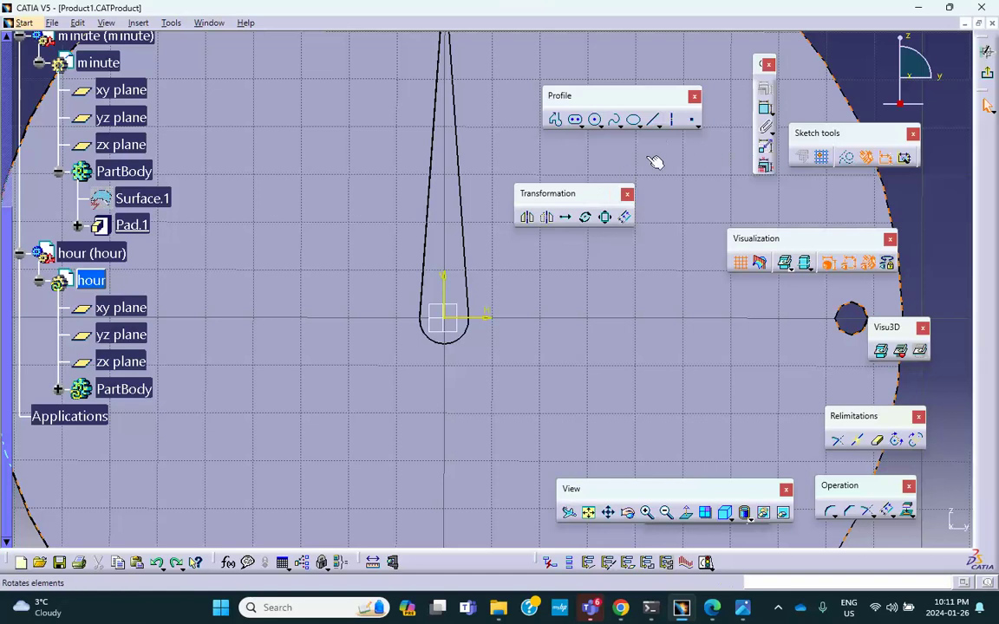
Draw a closed triangle profile from the teardrop tip to the hand's centre.
left_click(554, 120)
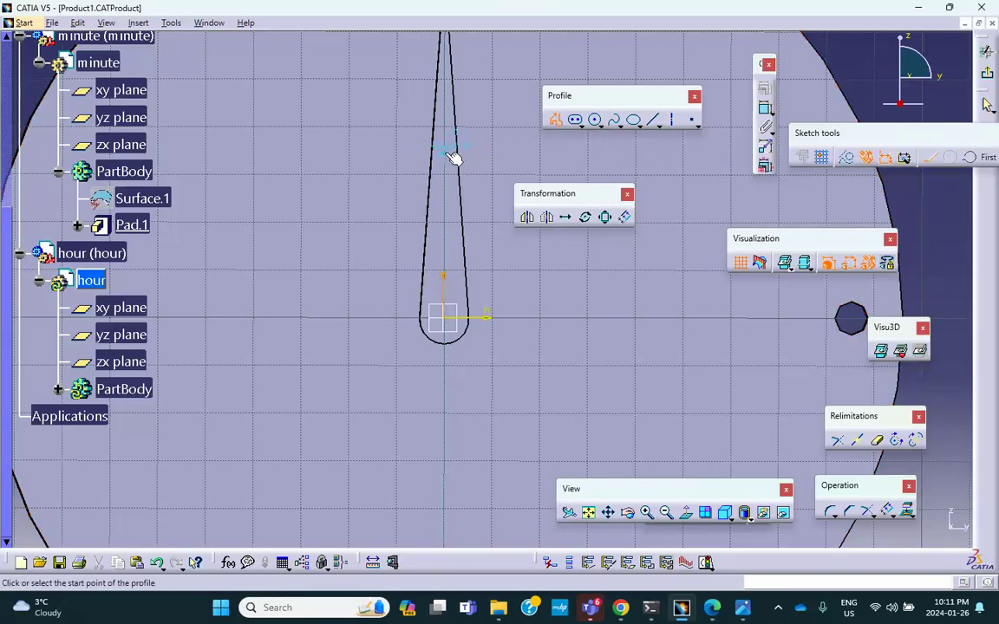
left_click(449, 143)
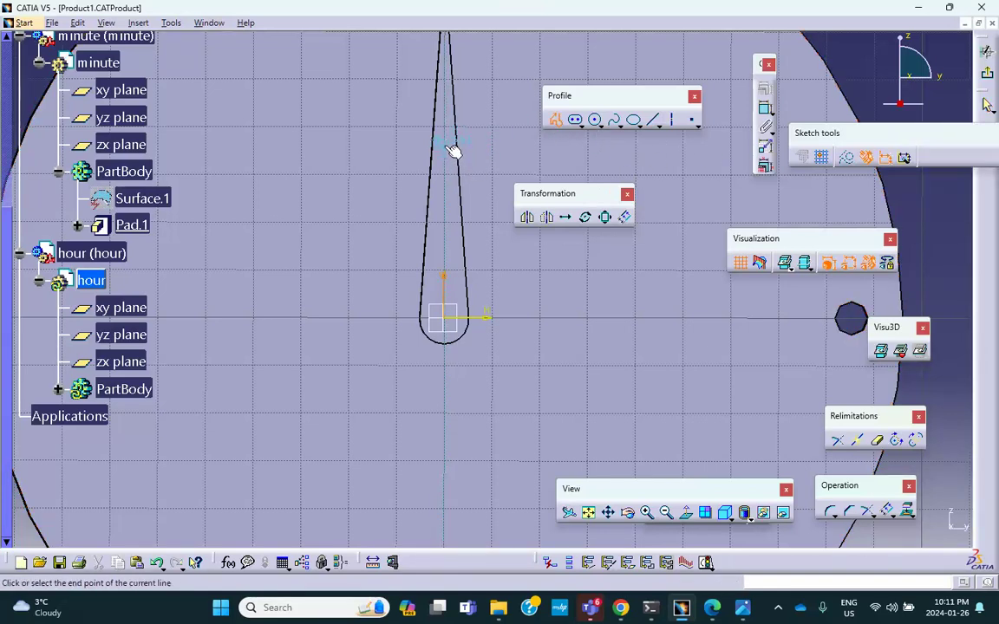
left_click(438, 314)
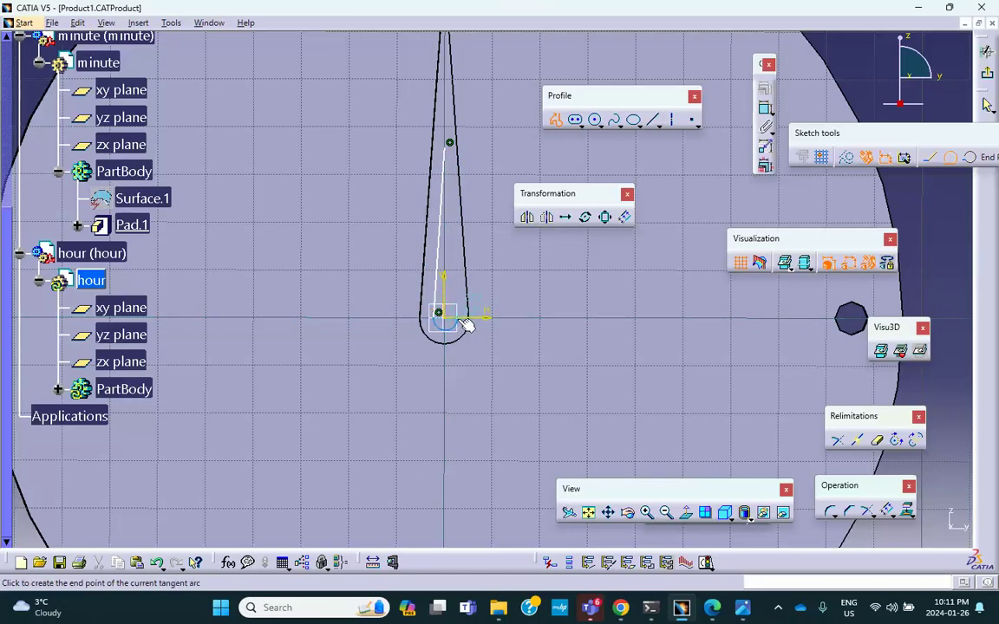
left_click(449, 143)
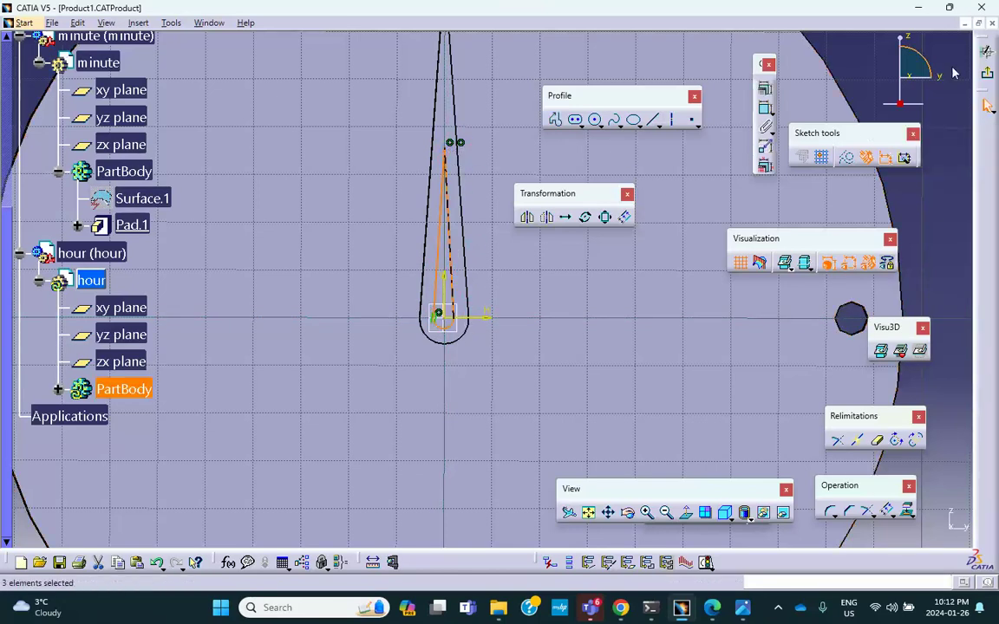
Pad the triangle sketch 5 mm into the hour hand solid.
left_click(987, 76)
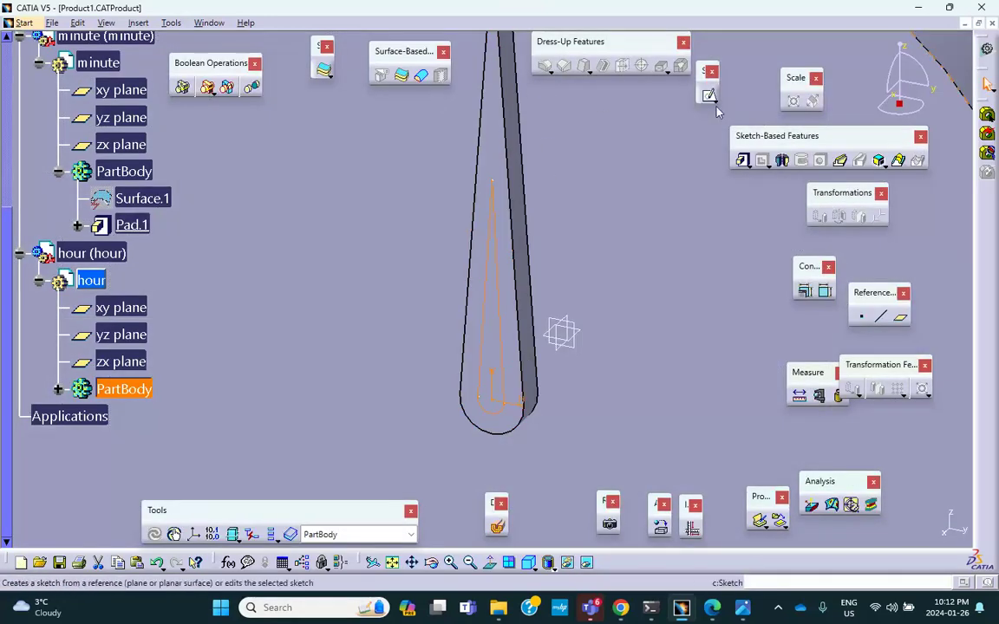
left_click(743, 159)
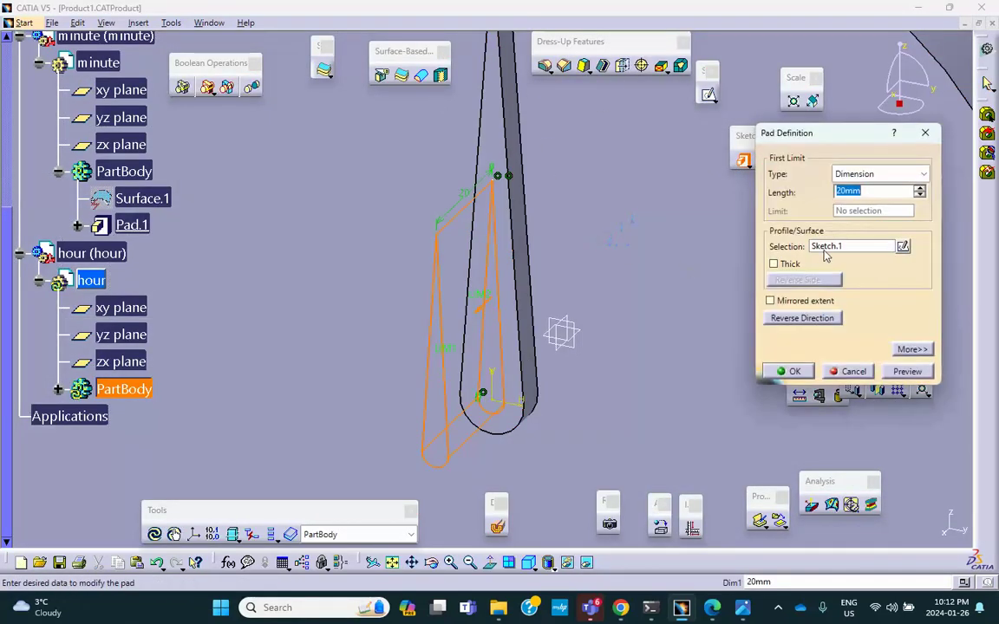
type("5")
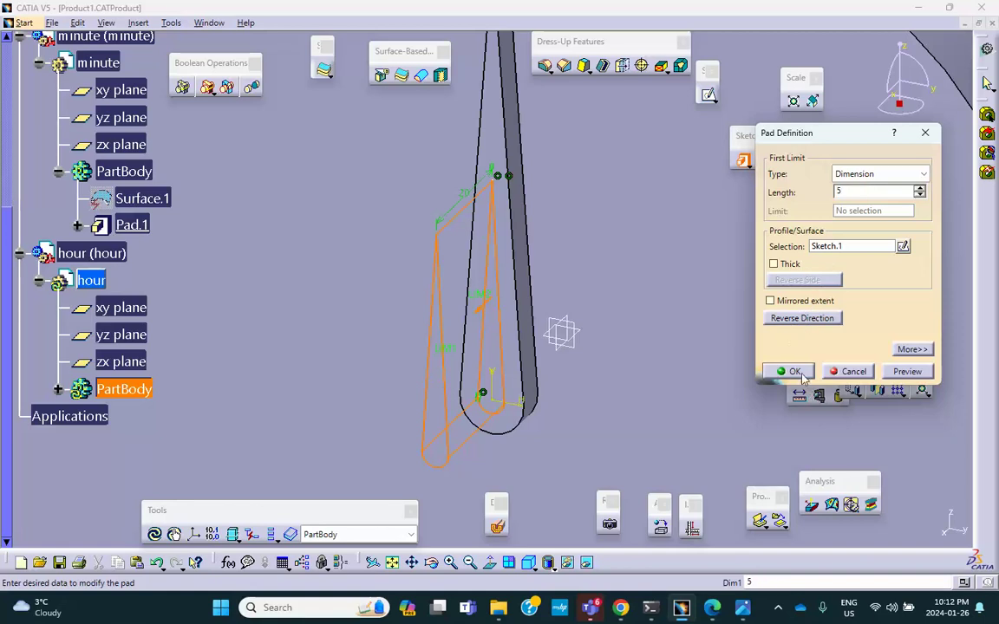
key("Return")
middle_click_drag(668, 285, 543, 362)
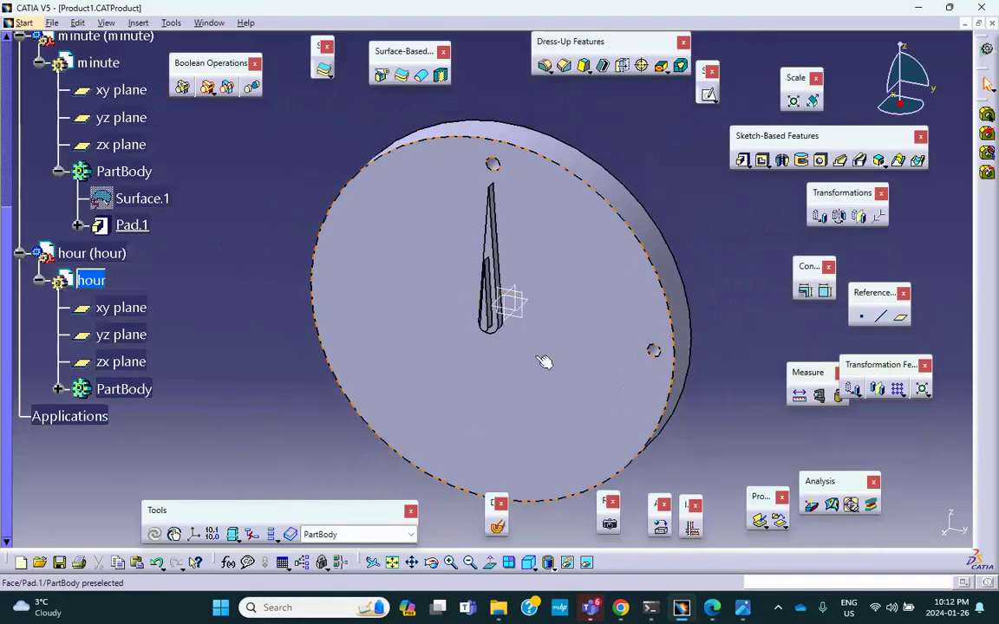
Colour the hour hand salmon in its Graphic properties.
right_click(100, 253)
left_click(138, 325)
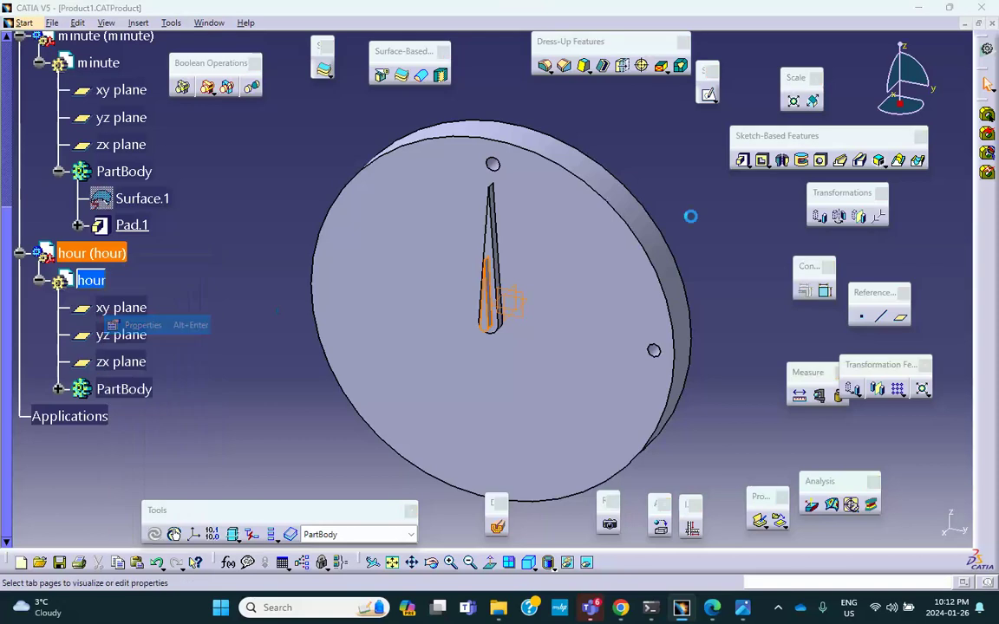
left_click(783, 181)
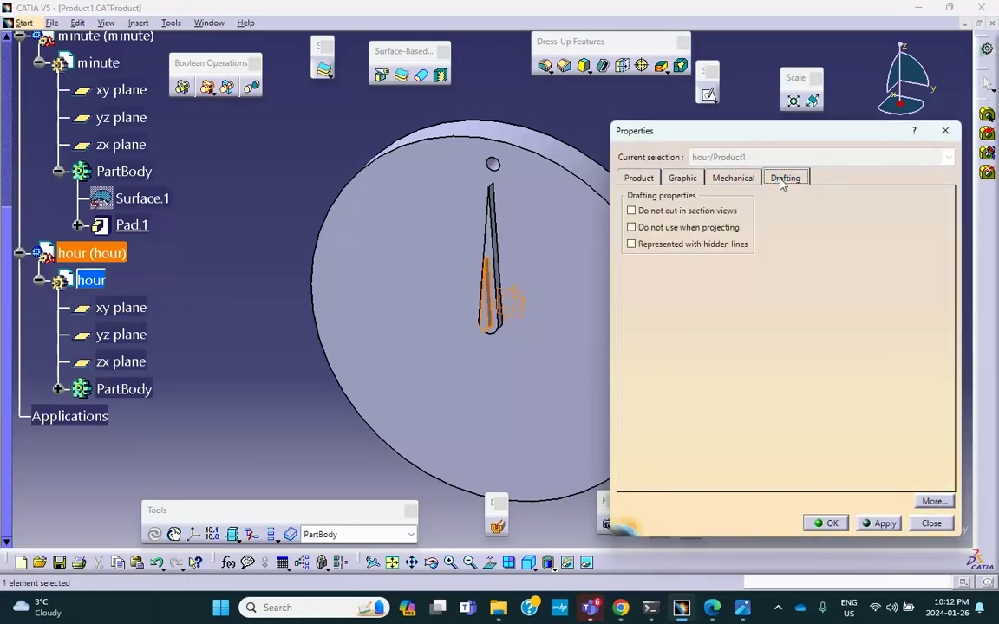
left_click(682, 178)
left_click(690, 226)
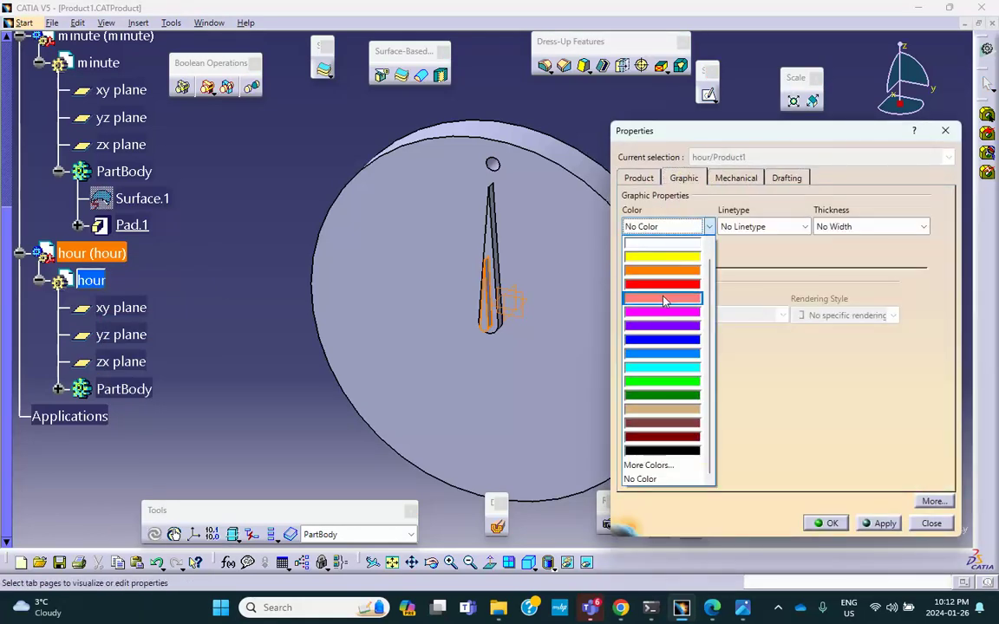
left_click(669, 300)
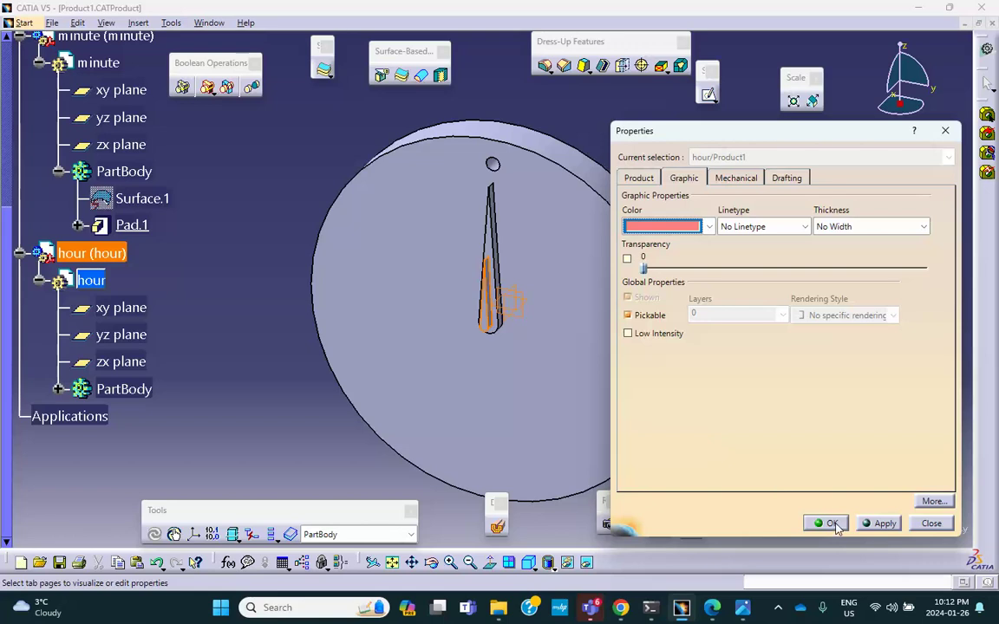
left_click(829, 524)
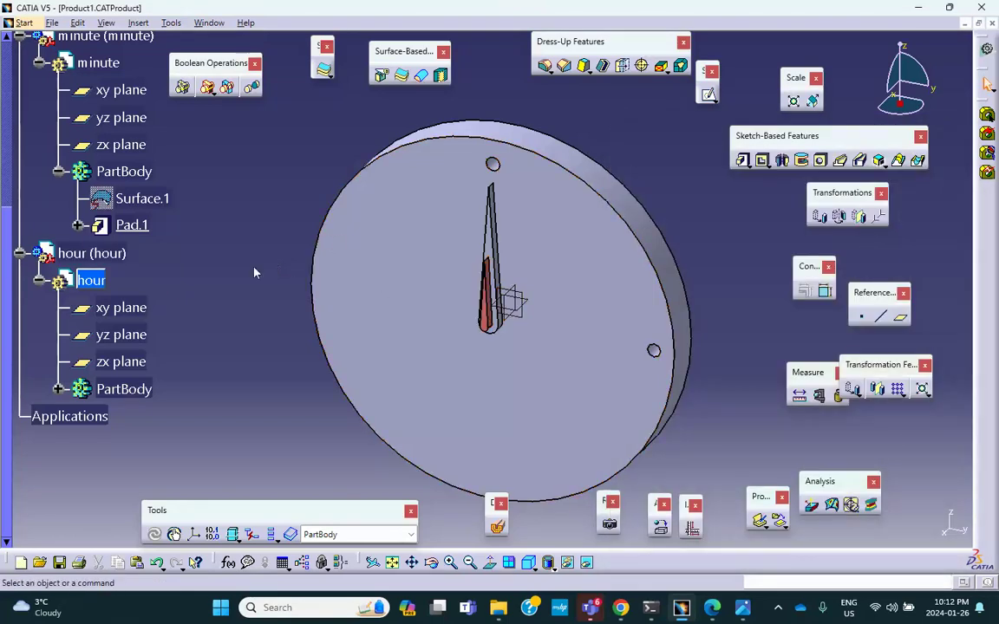
Look through the minute part's properties, closing them without changes.
scroll(105, 129, "up", 2)
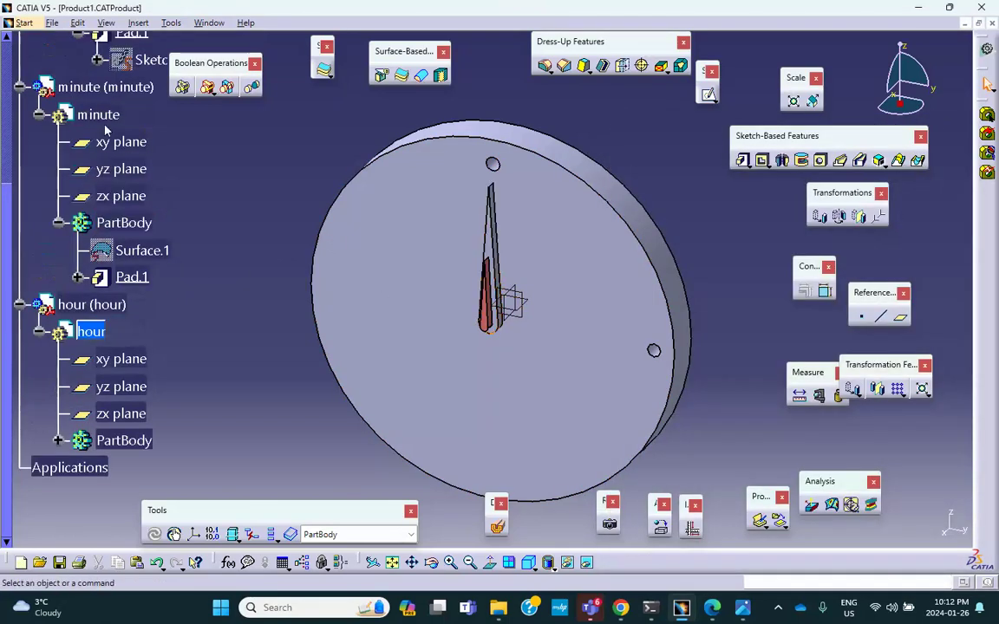
left_click(98, 117)
right_click(101, 120)
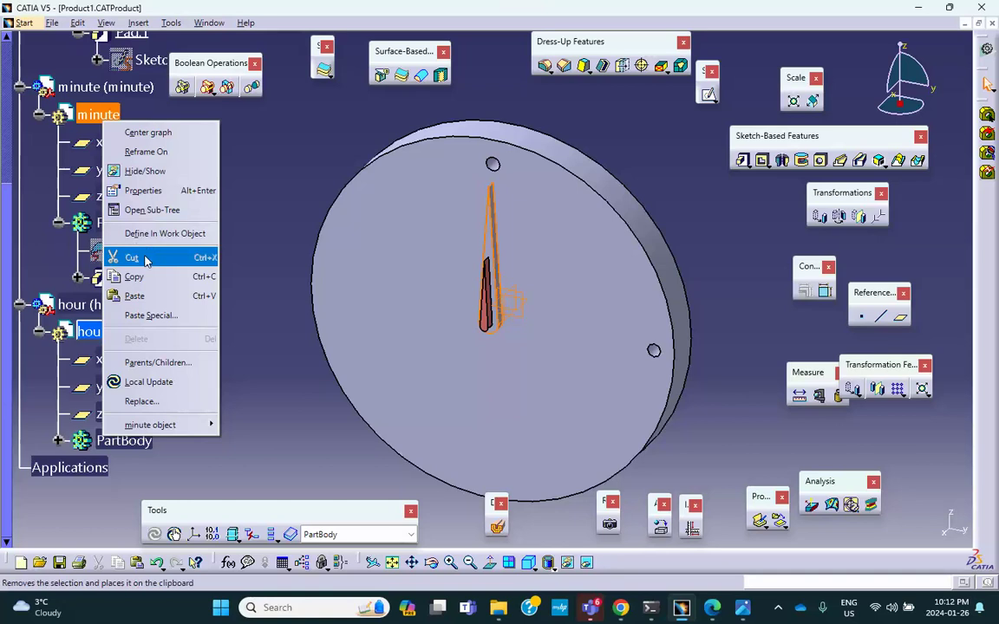
left_click(143, 190)
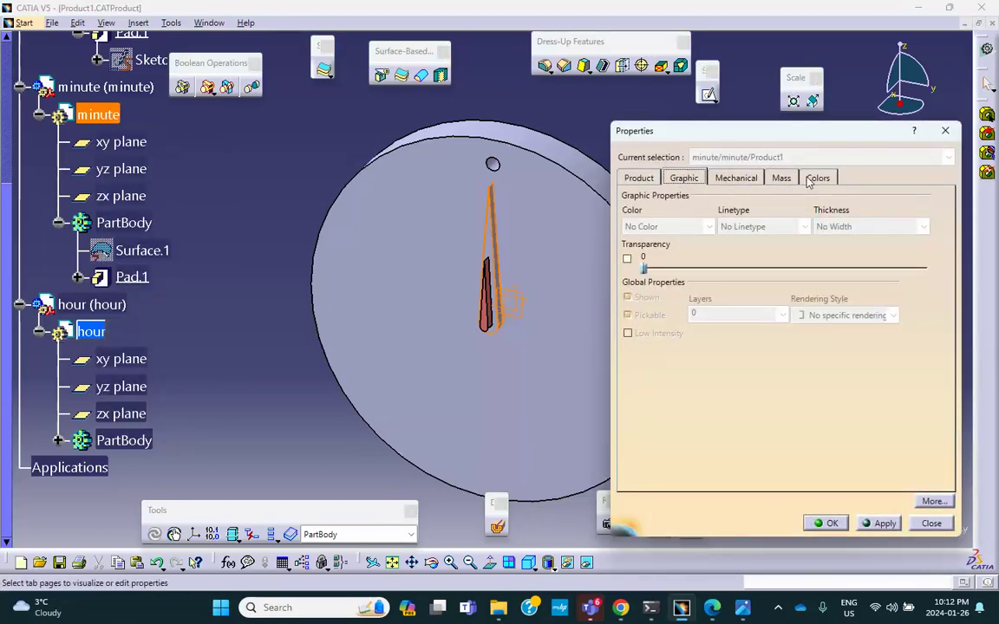
left_click(807, 179)
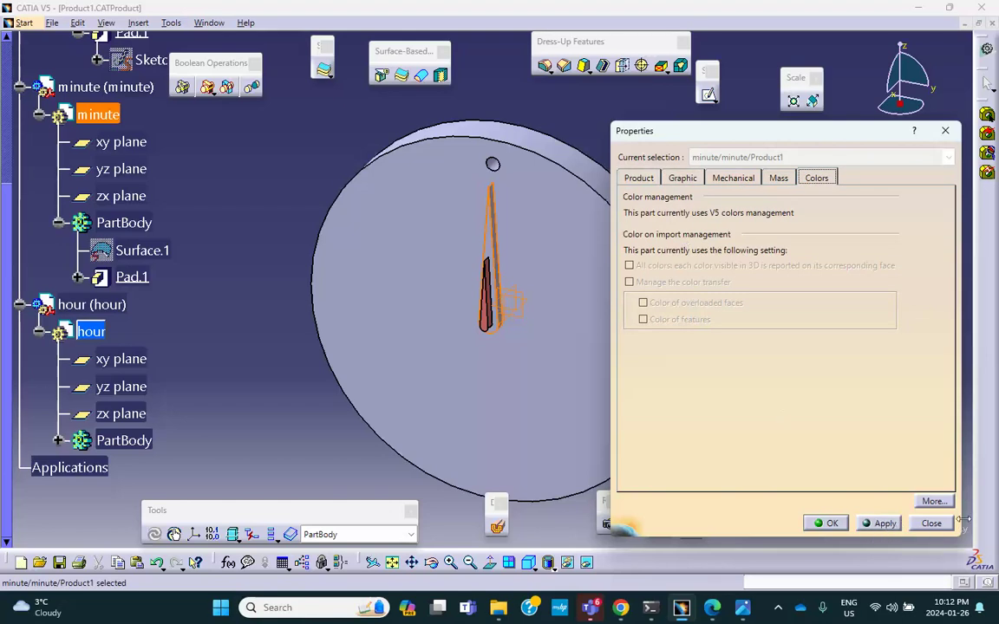
left_click(931, 523)
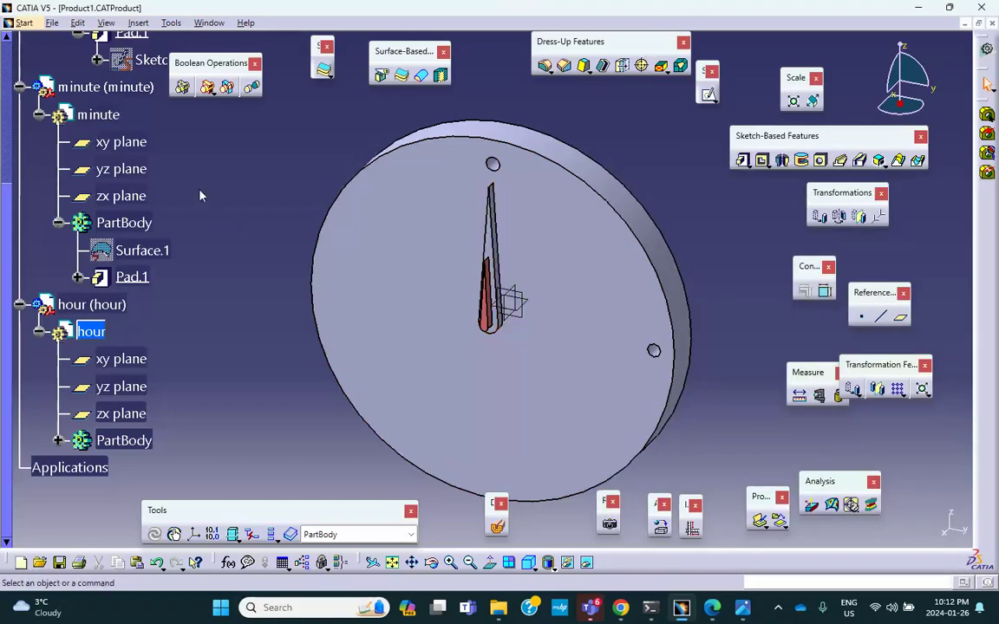
left_click(106, 114)
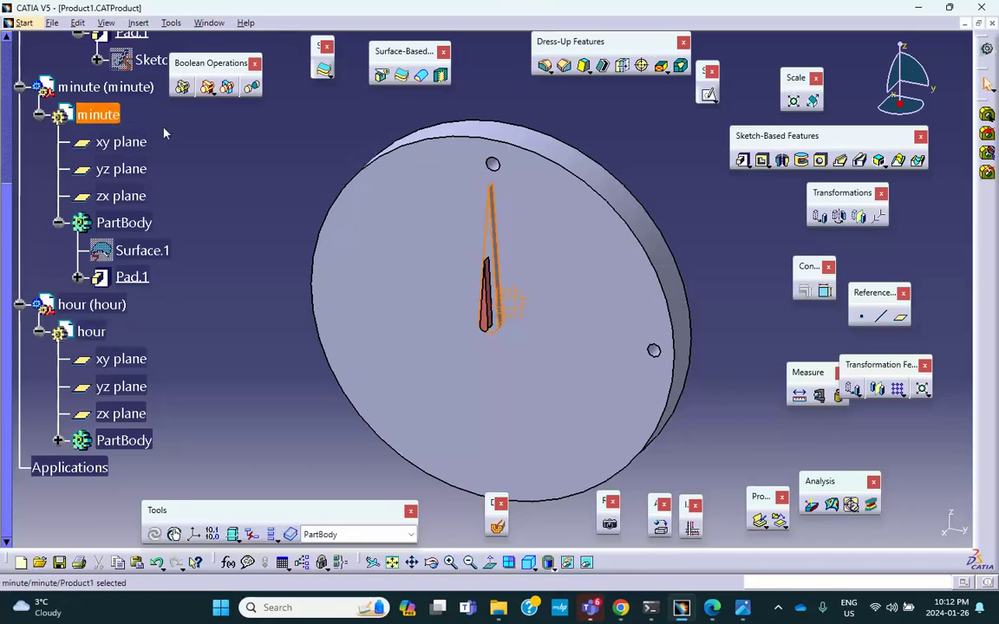
right_click(100, 117)
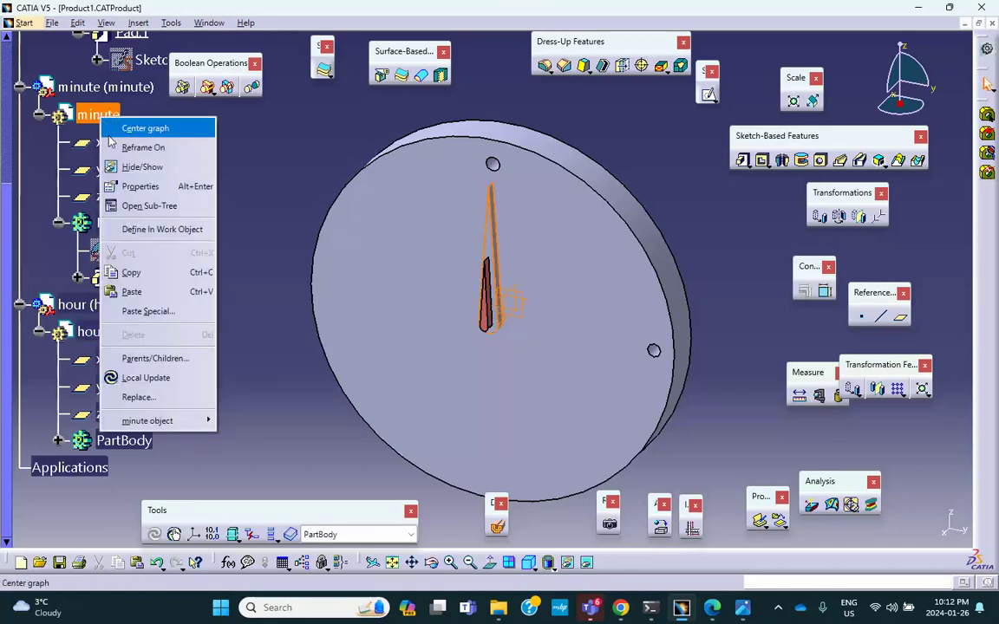
left_click(130, 186)
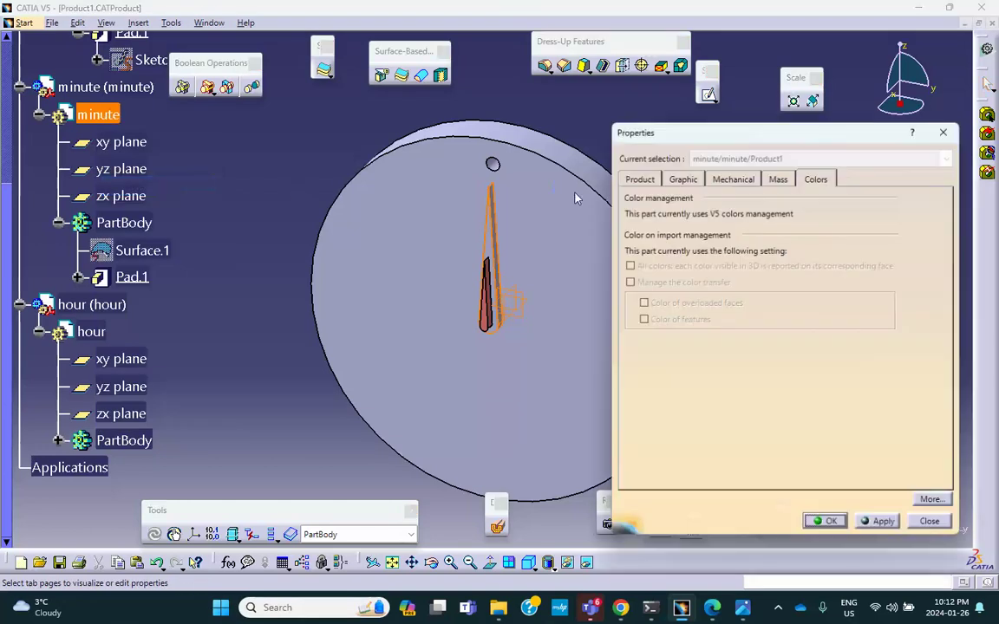
left_click(682, 179)
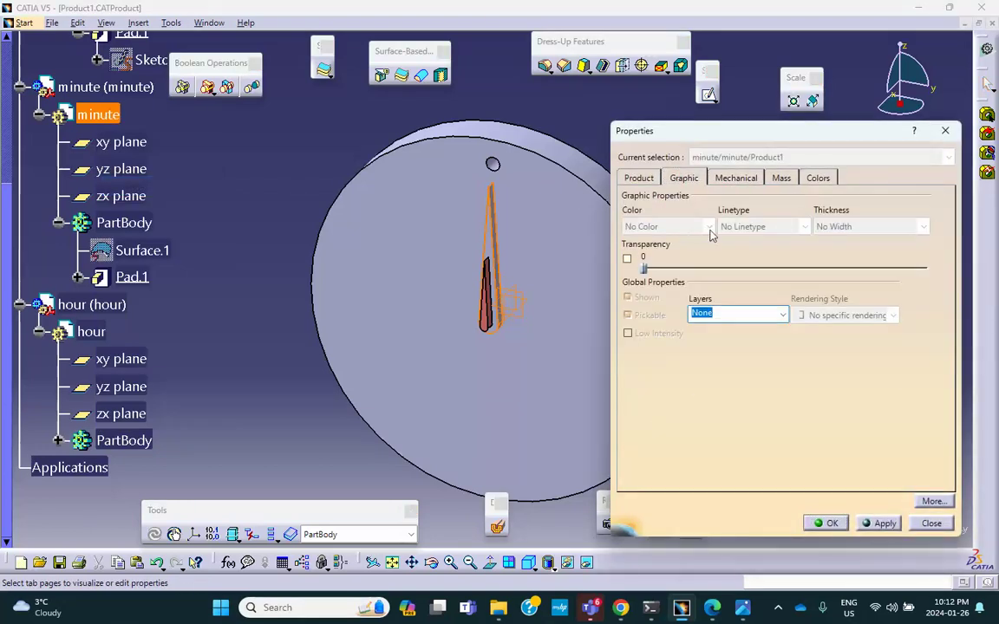
left_click(930, 524)
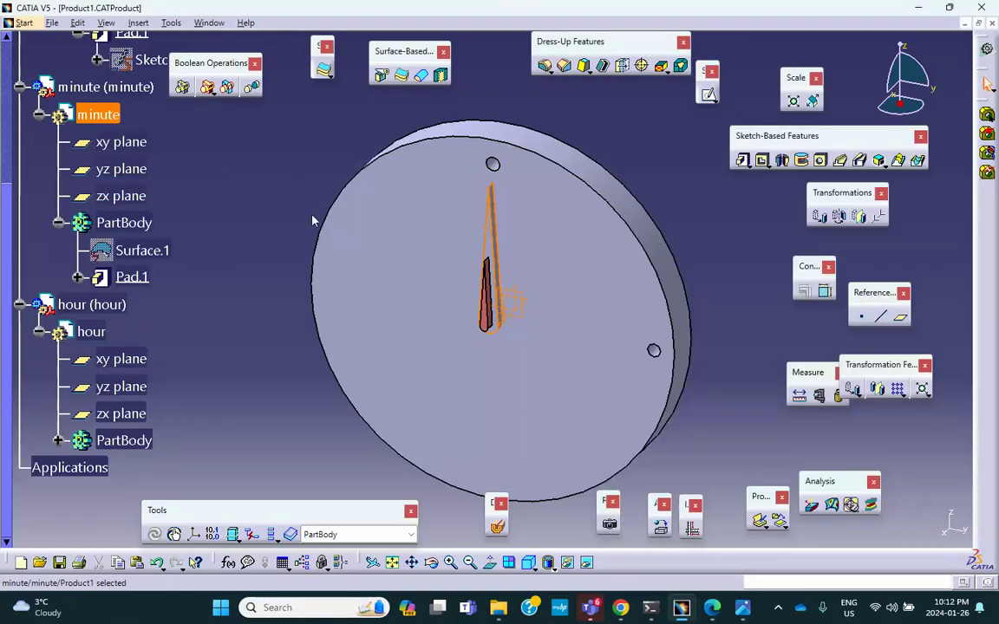
Set the minute component's colour to green.
right_click(128, 90)
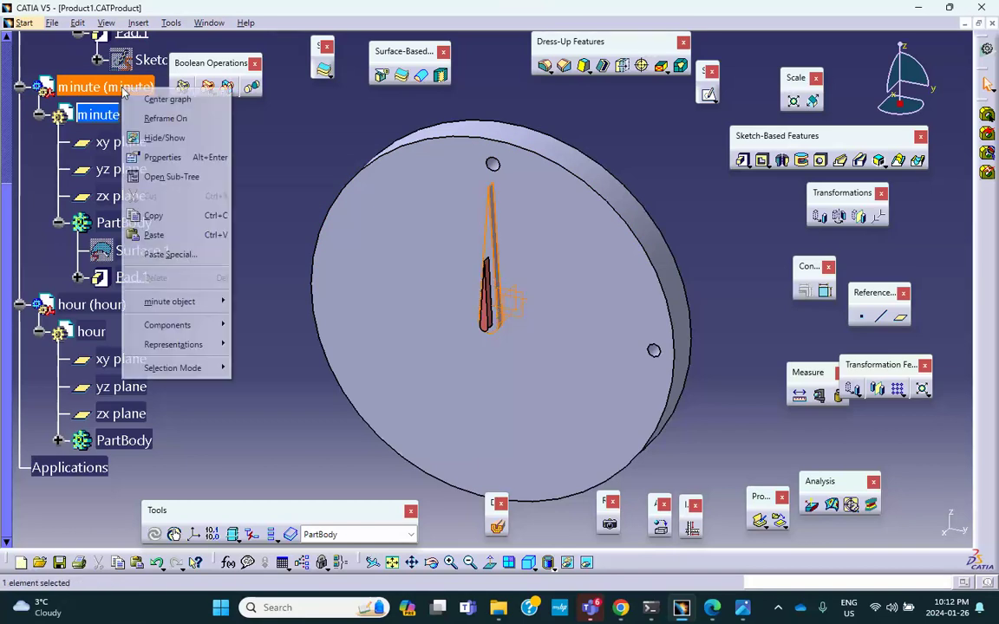
left_click(152, 157)
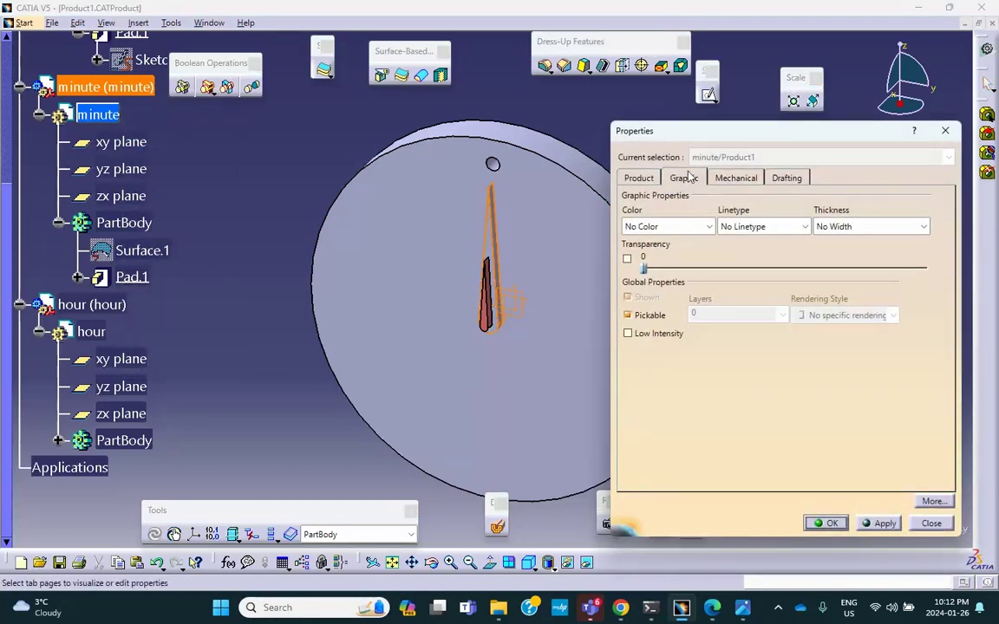
left_click(710, 227)
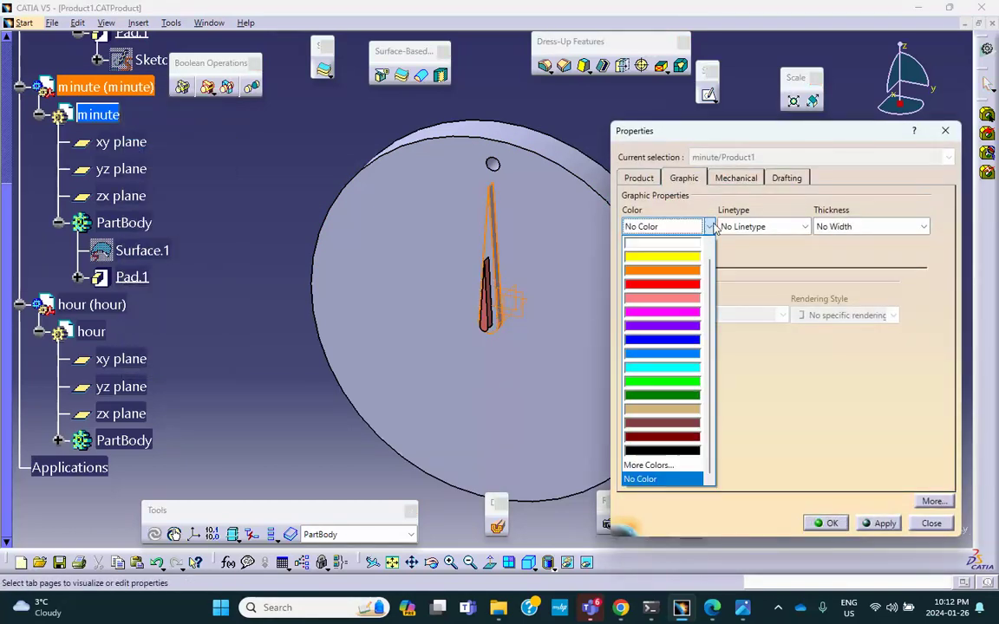
left_click(685, 382)
left_click(823, 523)
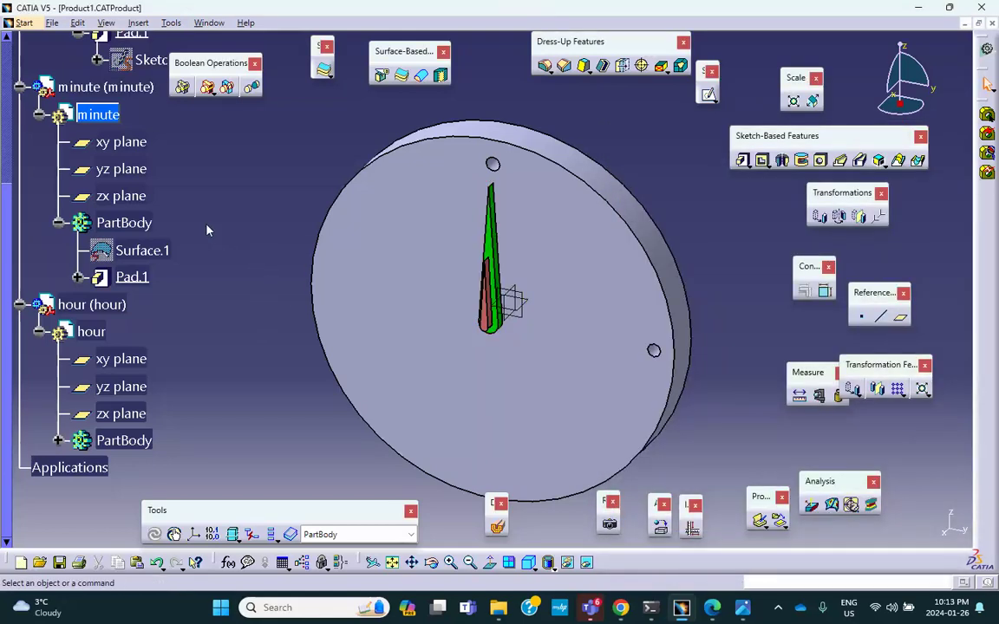
Make Product1 the active assembly and save it.
scroll(221, 248, "up", 5)
left_click(65, 152)
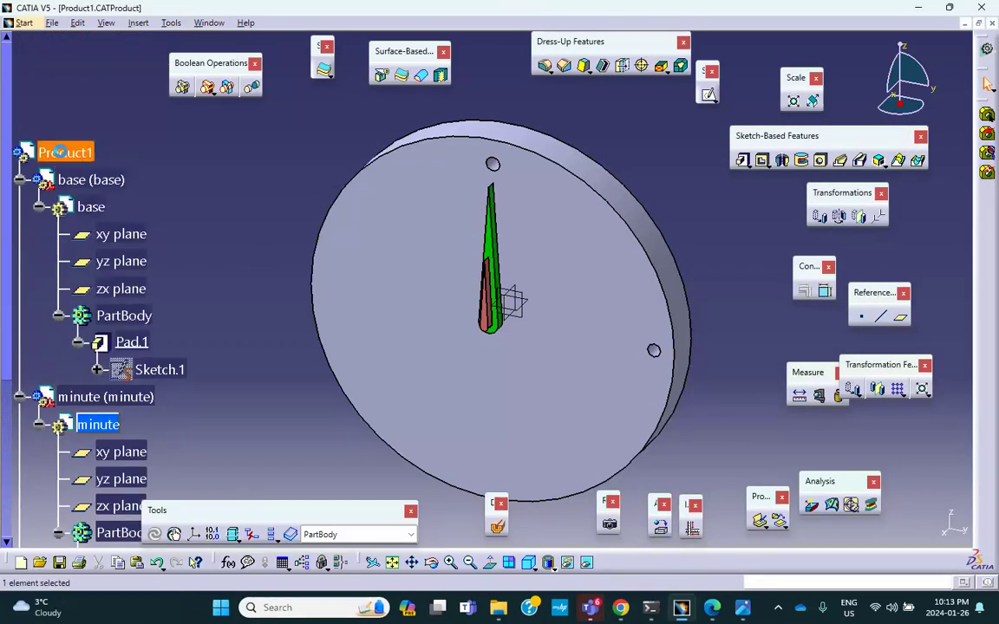
double_click(65, 151)
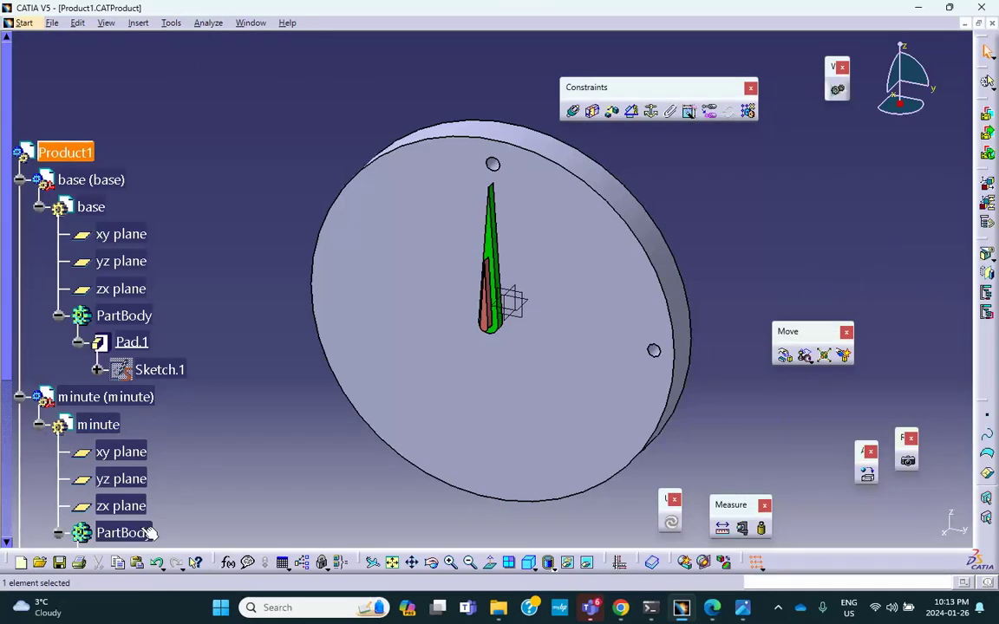
left_click(60, 563)
left_click(516, 338)
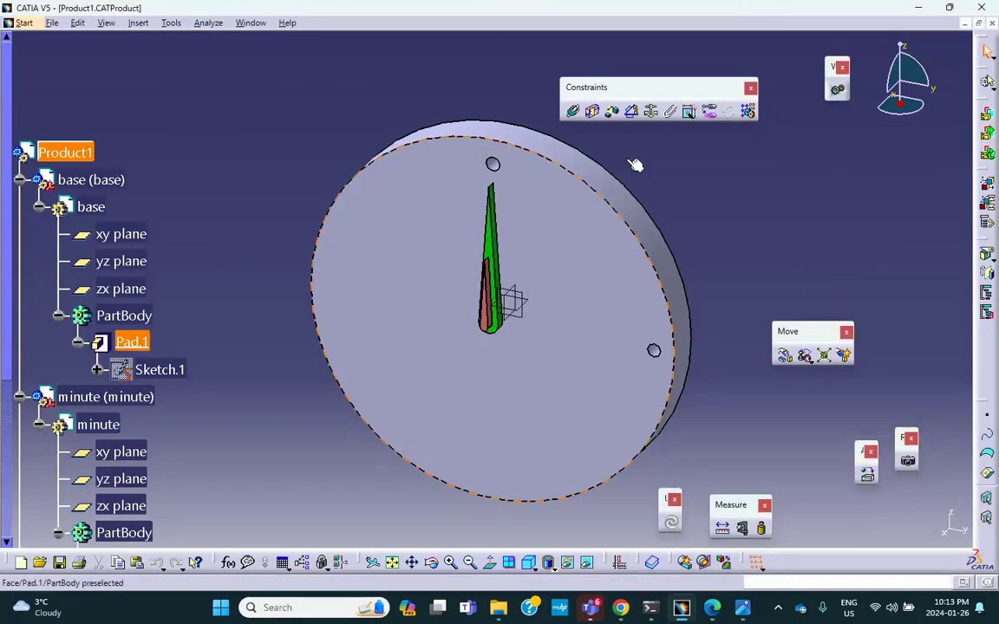
Fix the base disc, then drag the minute hand along the X axis only.
left_click(651, 112)
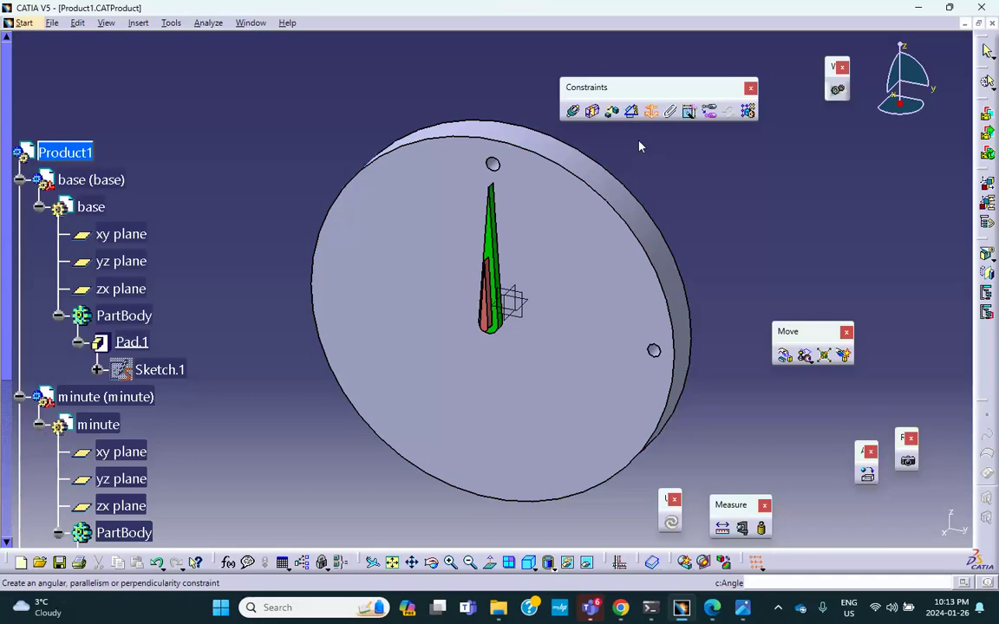
left_click(631, 230)
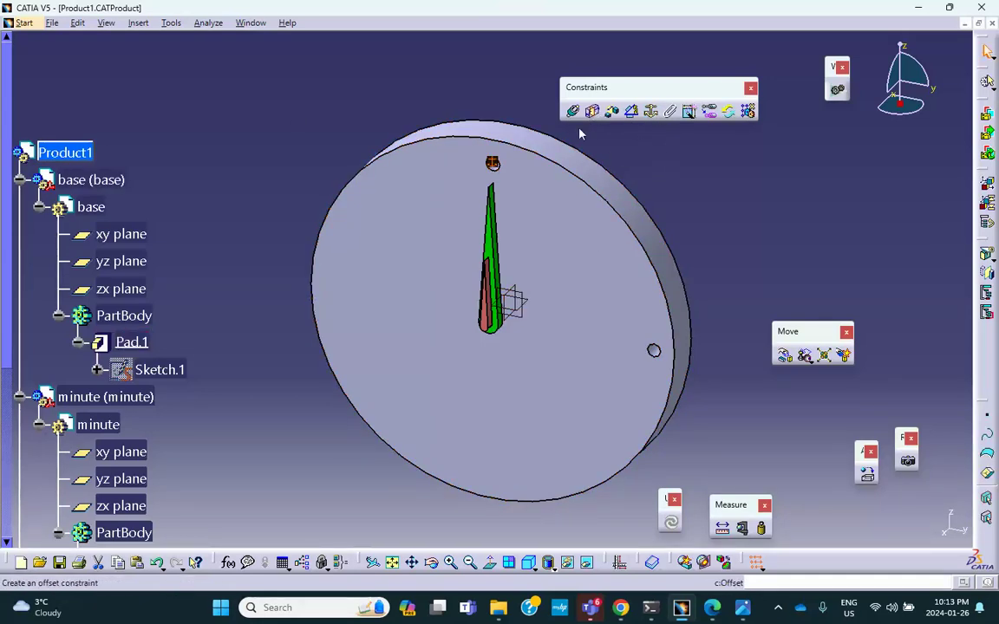
left_click(785, 357)
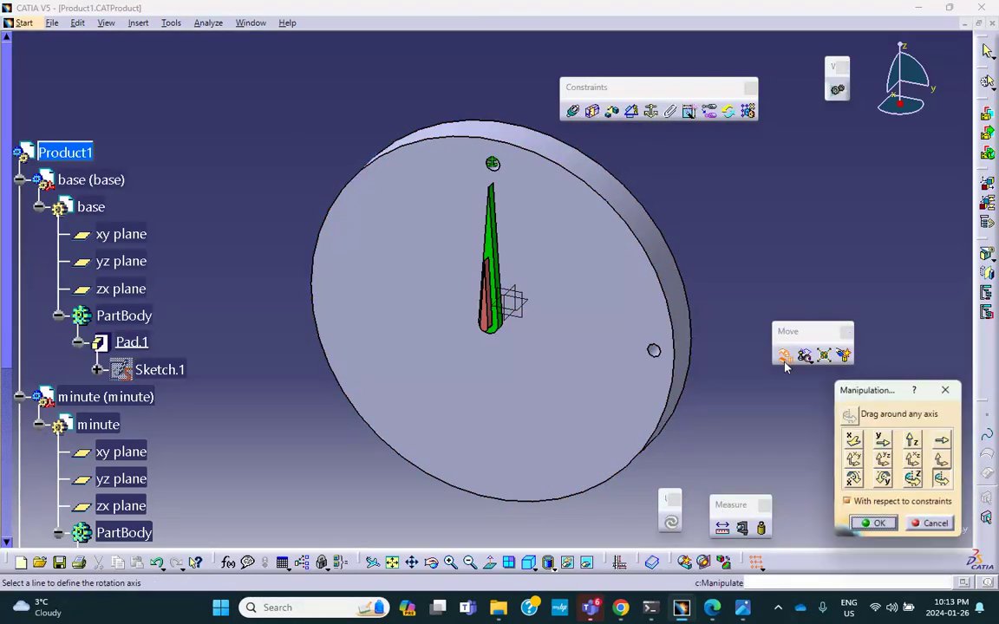
left_click(853, 439)
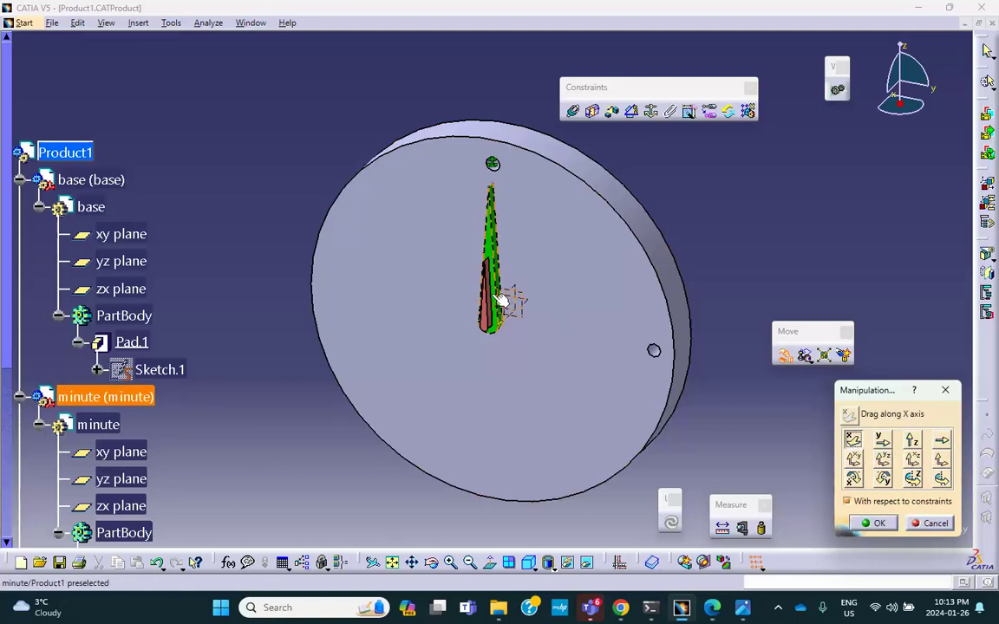
left_click_drag(501, 299, 288, 428)
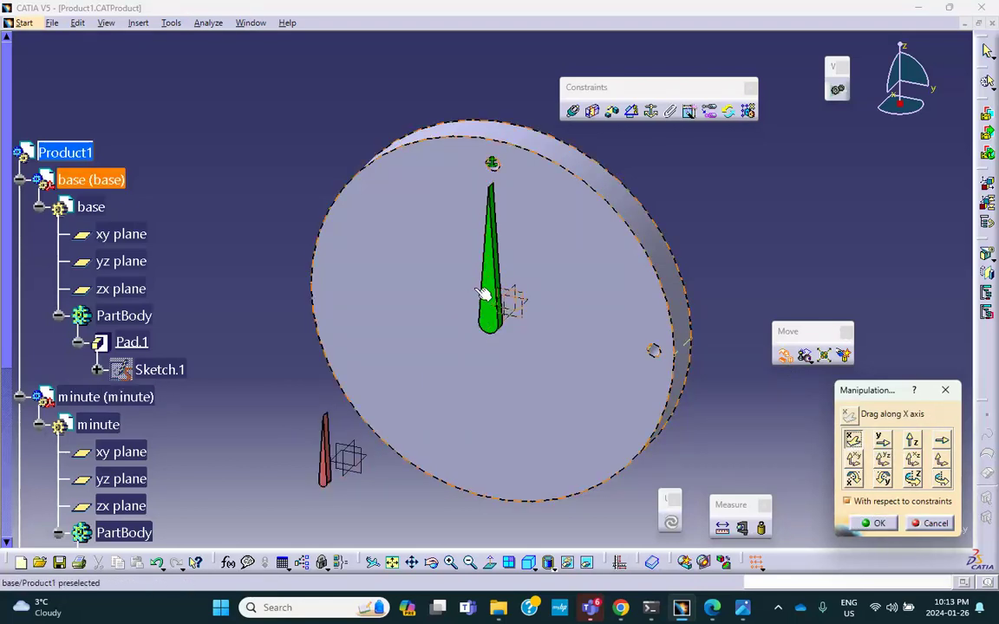
left_click_drag(482, 295, 391, 343)
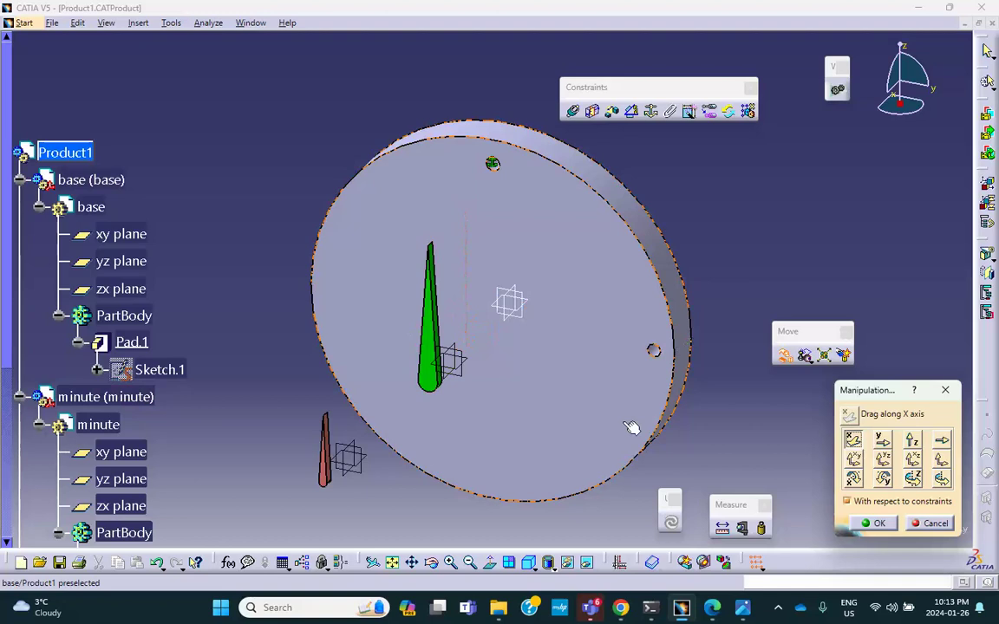
left_click(872, 523)
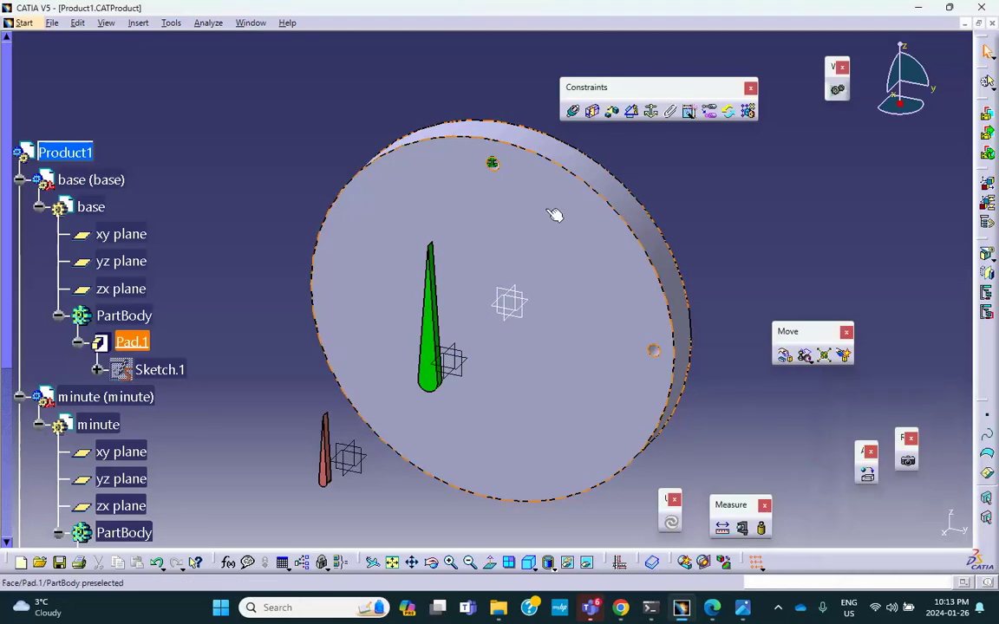
Add a coincidence between the base disc's axis and the minute hand's yz plane.
left_click(573, 111)
left_click(643, 217)
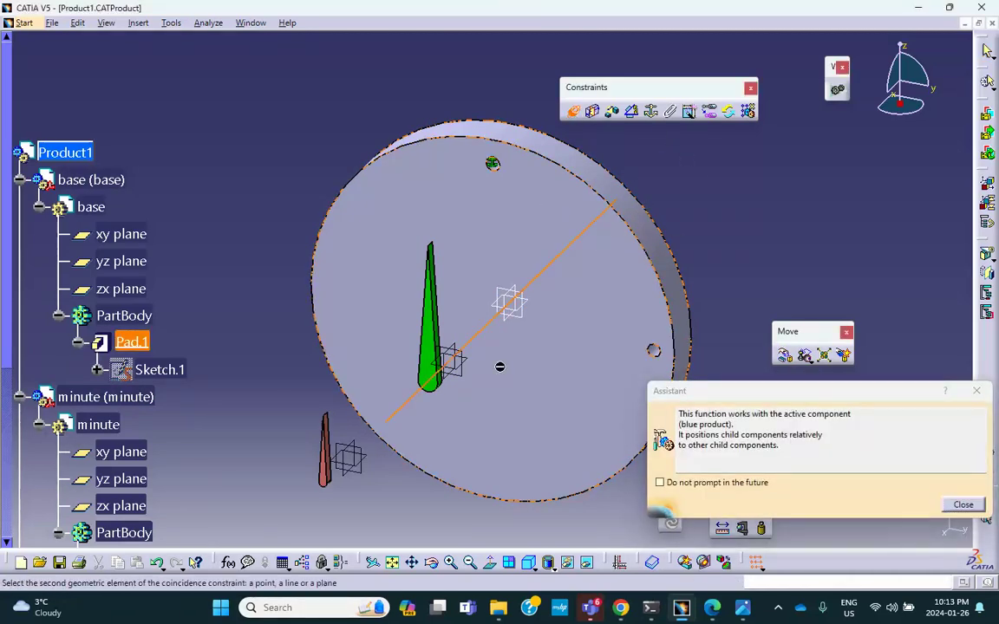
middle_click_drag(500, 366, 424, 251)
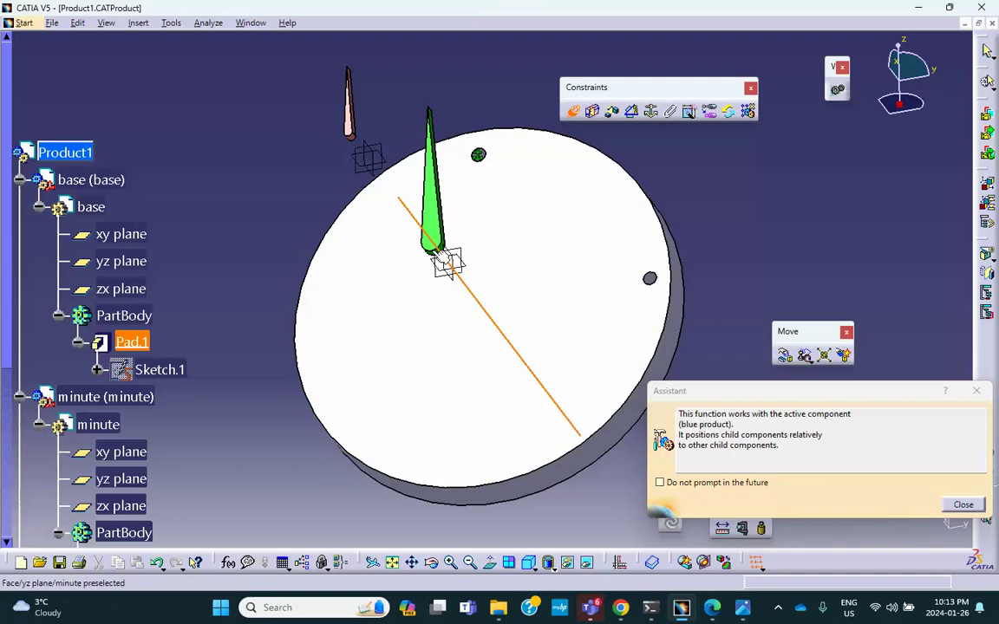
left_click(448, 263)
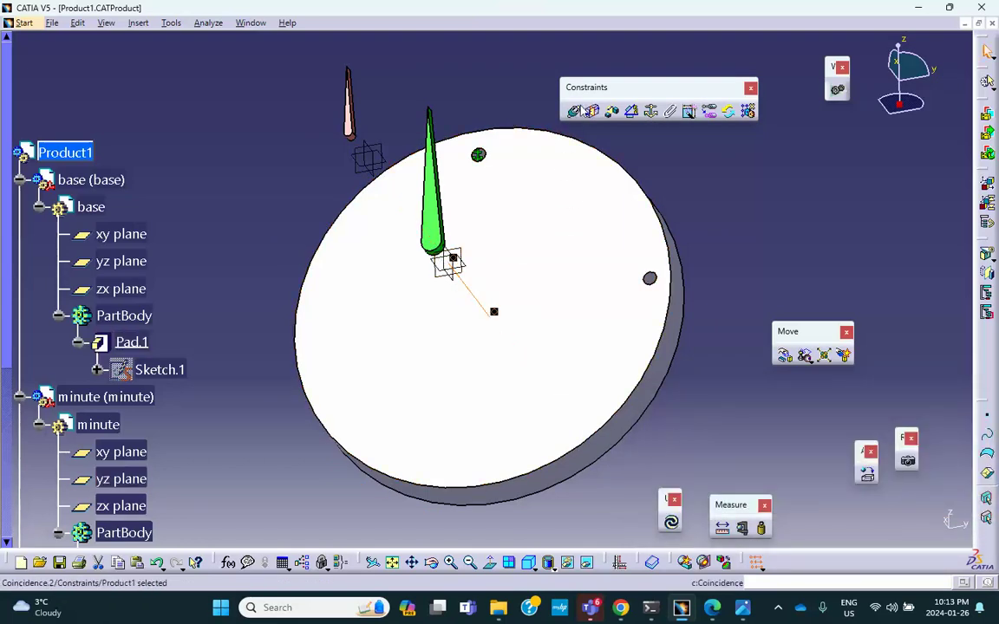
Add a coincidence between the base plane and minute hand plane with Opposite orientation.
left_click(573, 111)
left_click(561, 207)
middle_click_drag(526, 138, 256, 361)
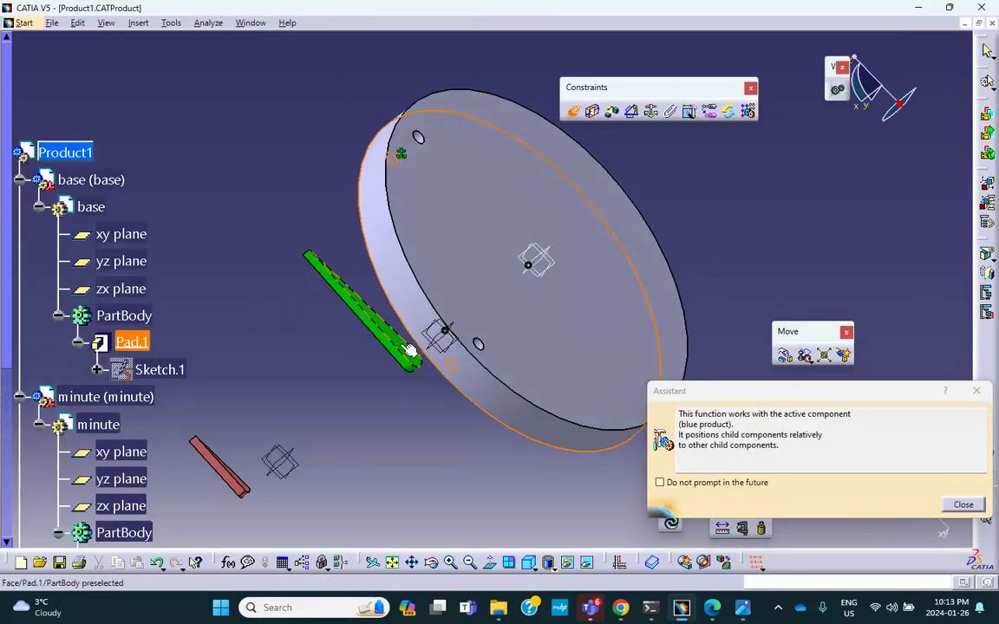
left_click(364, 314)
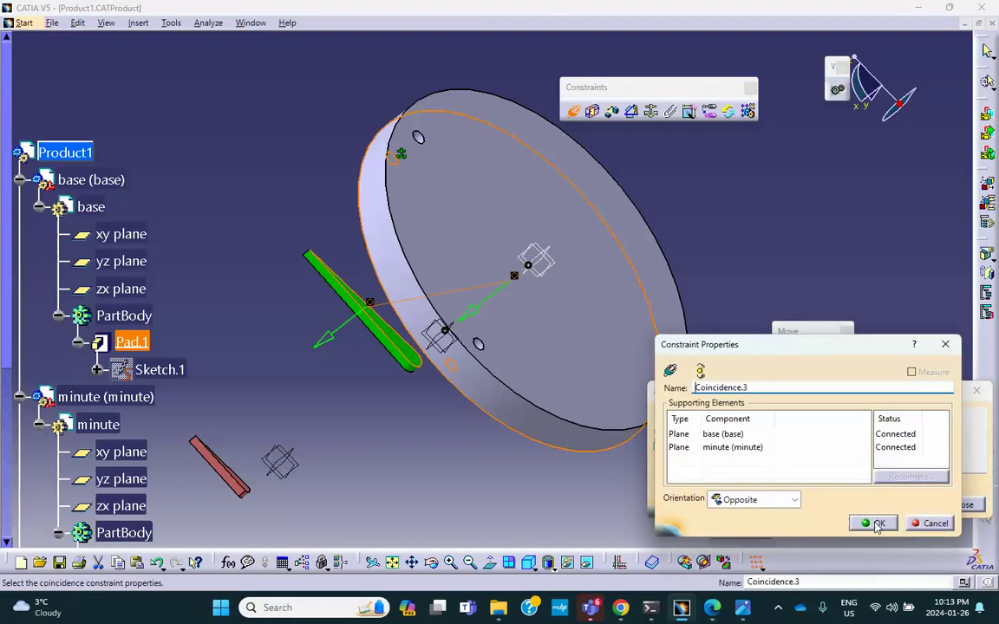
left_click(878, 523)
Update the whole assembly and dismiss the update diagnosis report.
middle_click_drag(368, 382, 498, 321)
left_click(673, 523)
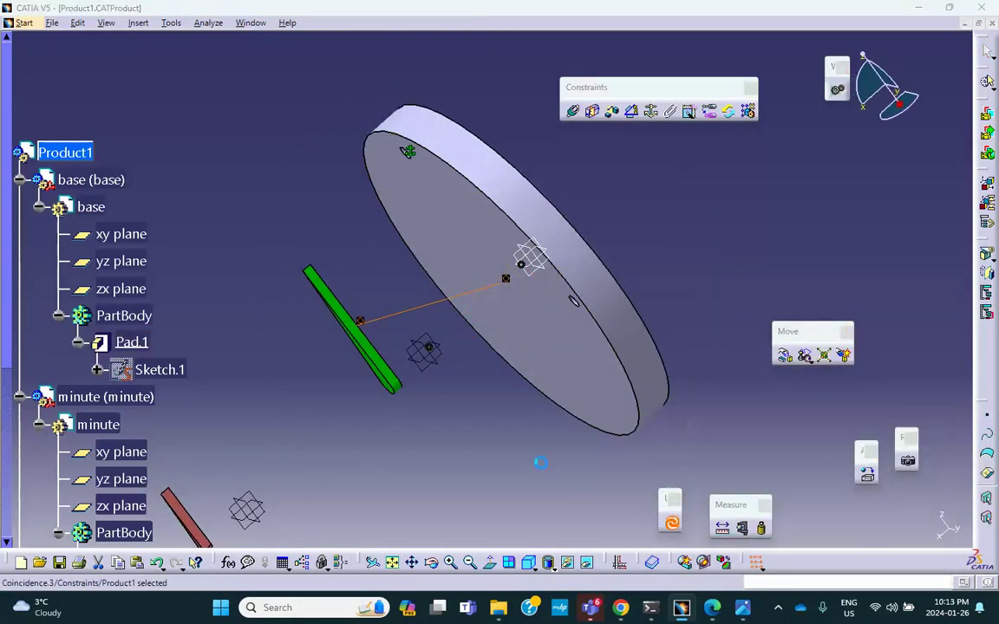
left_click(670, 488)
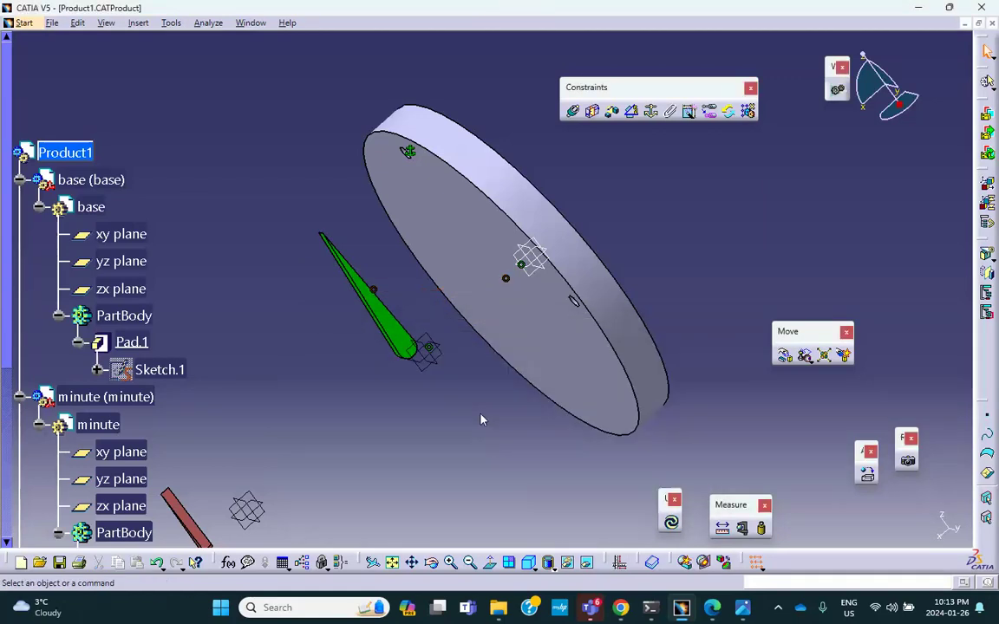
middle_click_drag(436, 393, 491, 388)
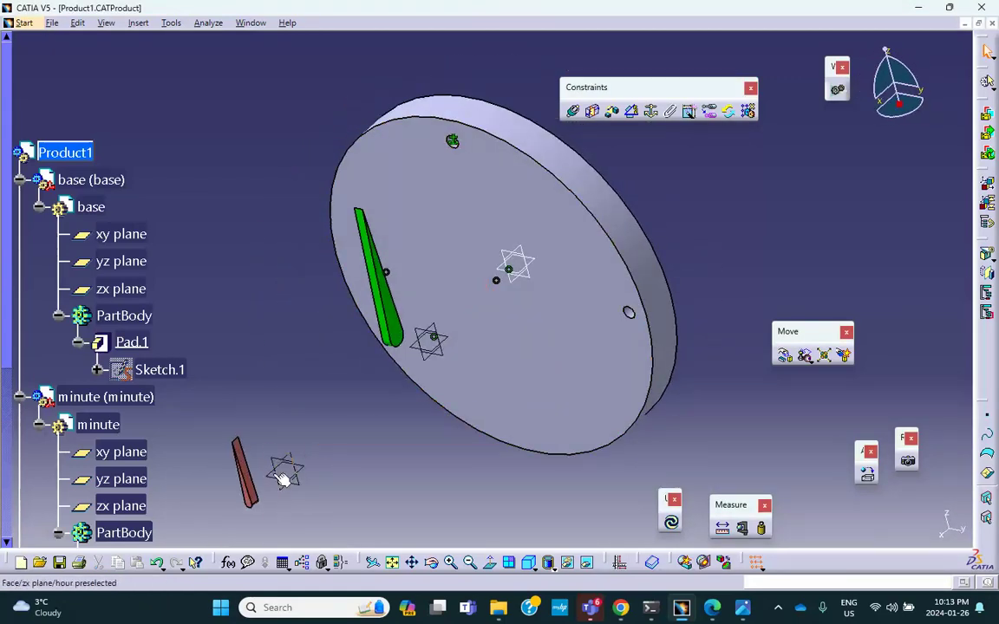
Delete the Coincidence.3 constraint and update the assembly.
scroll(247, 359, "down", 5)
scroll(247, 359, "down", 6)
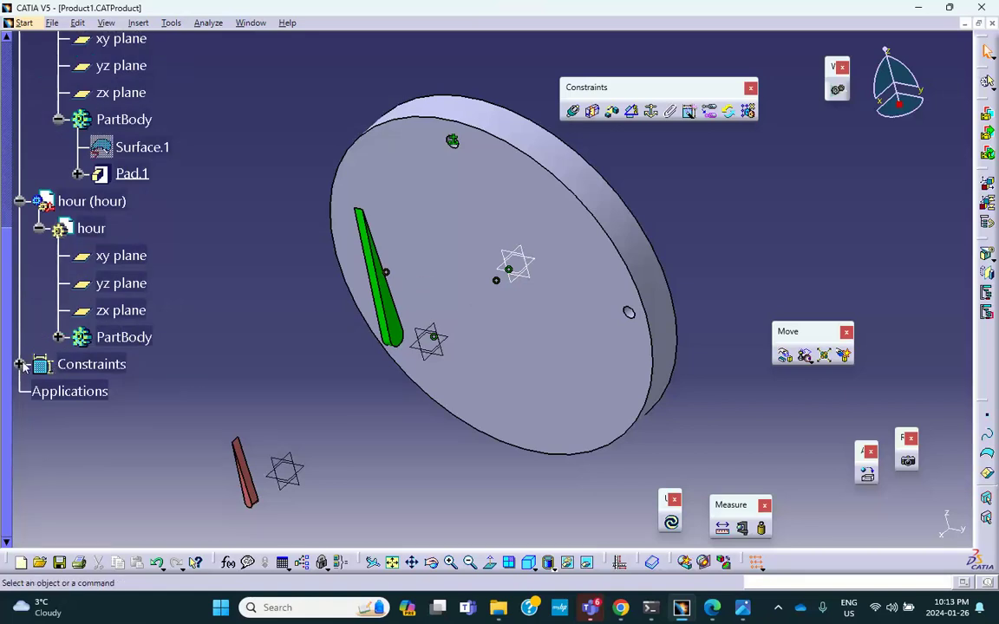
left_click(19, 364)
right_click(127, 447)
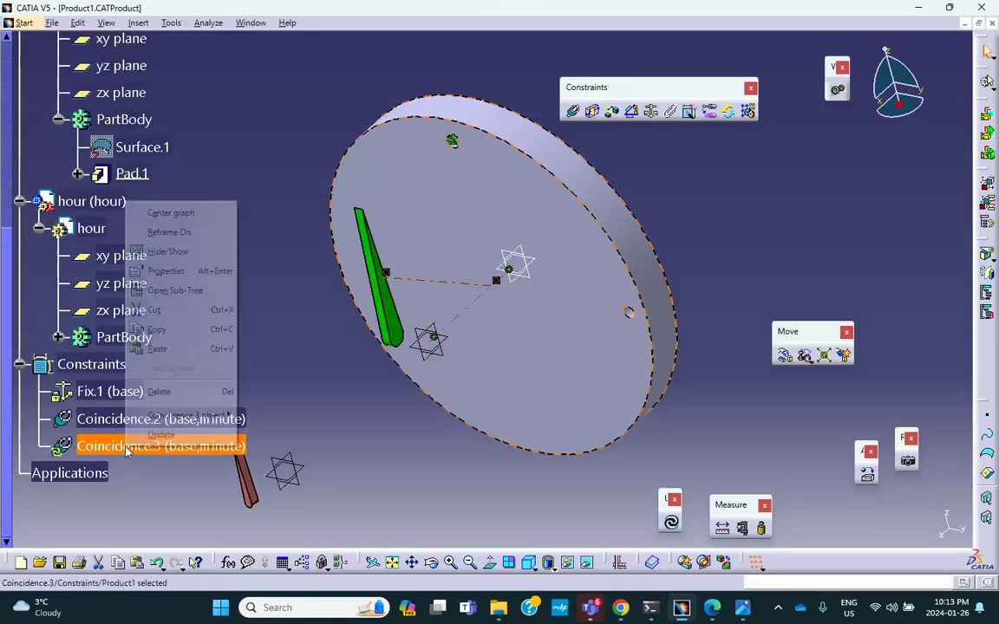
left_click(158, 391)
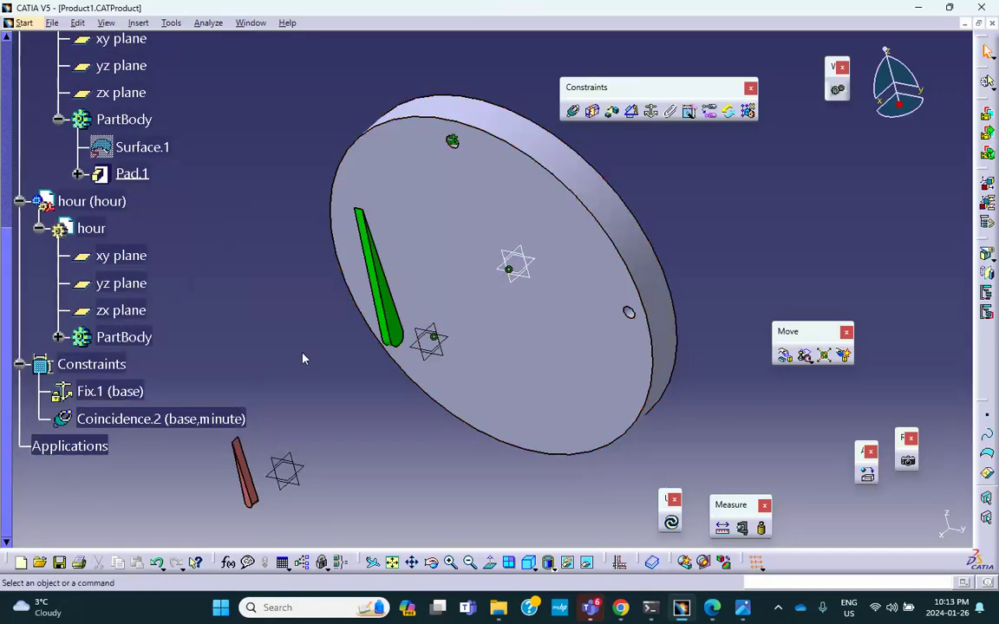
mouse_move(294, 379)
middle_mouse_down()
mouse_move(291, 388)
mouse_move(343, 390)
mouse_move(301, 382)
middle_mouse_up()
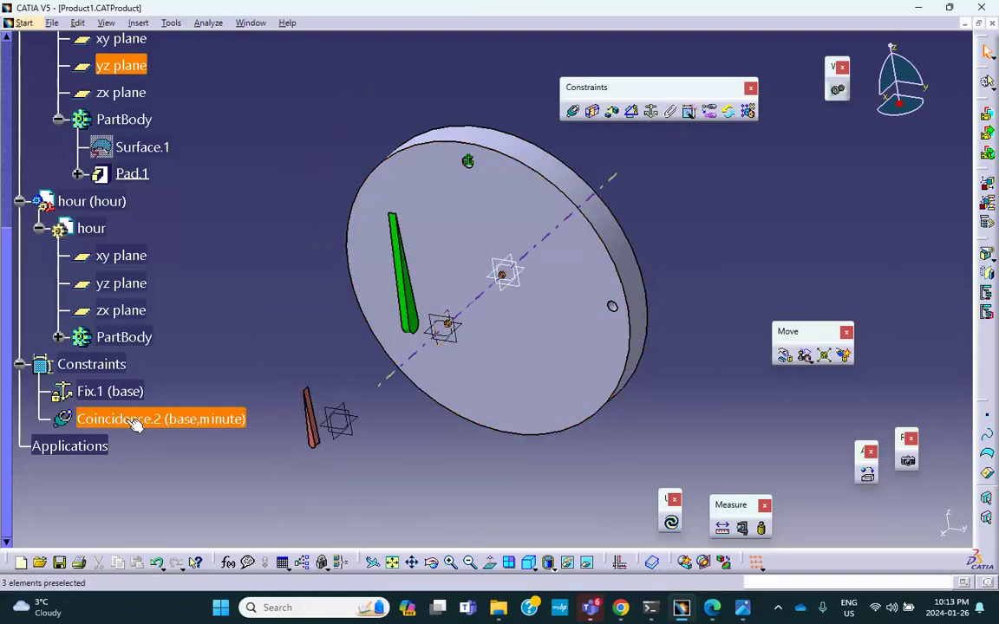
left_click(671, 525)
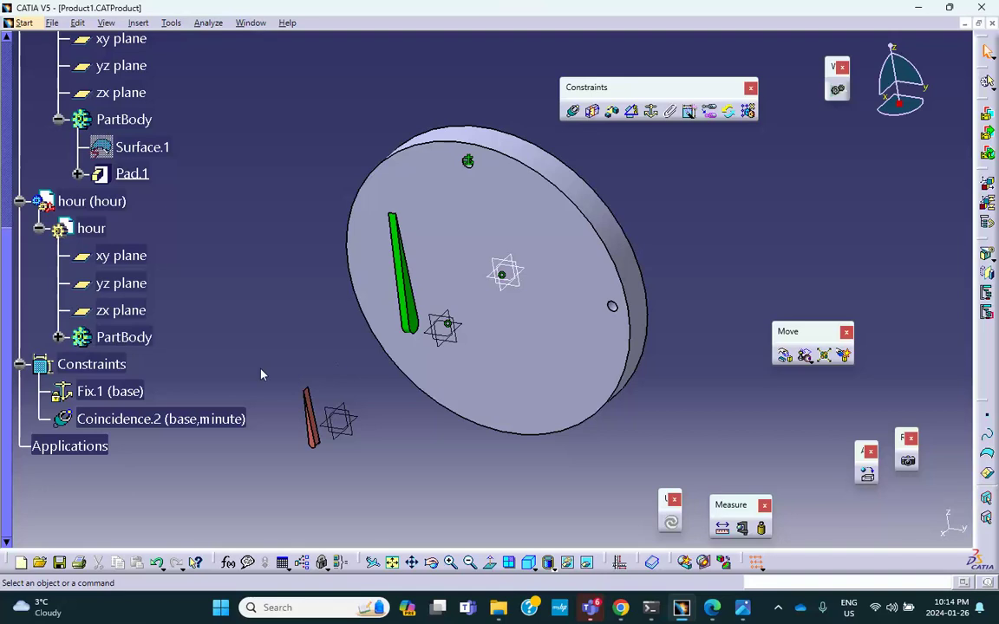
Delete the old Coincidence.2 constraint, leaving only Fix.1 under Constraints.
right_click(147, 419)
left_click(161, 362)
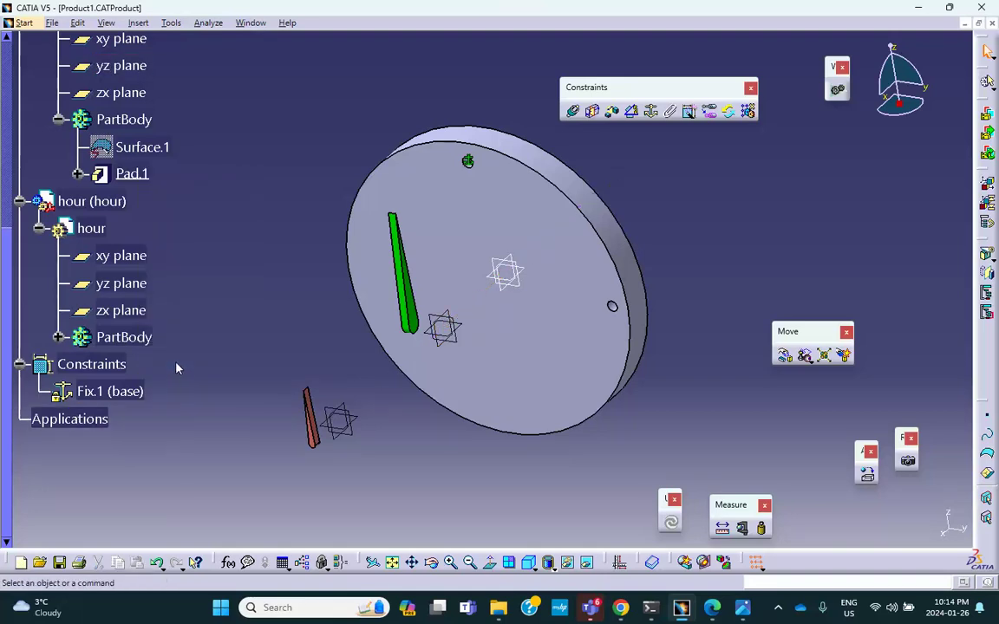
left_click(611, 111)
Coincide the clock base's axis with the minute hand's axis and update.
left_click(572, 117)
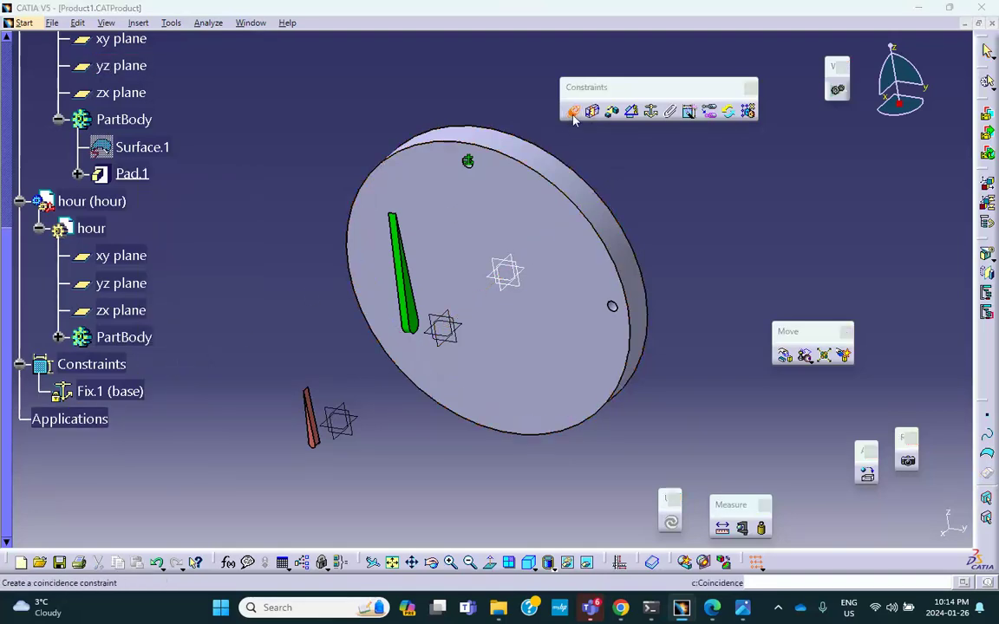
left_click(597, 192)
middle_click_drag(491, 371, 384, 294)
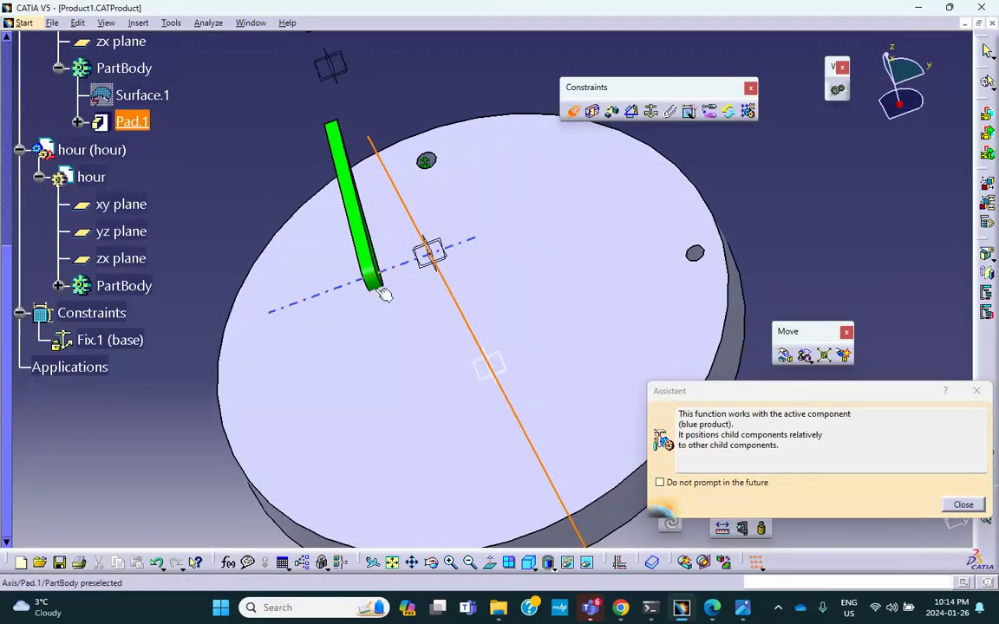
left_click(381, 291)
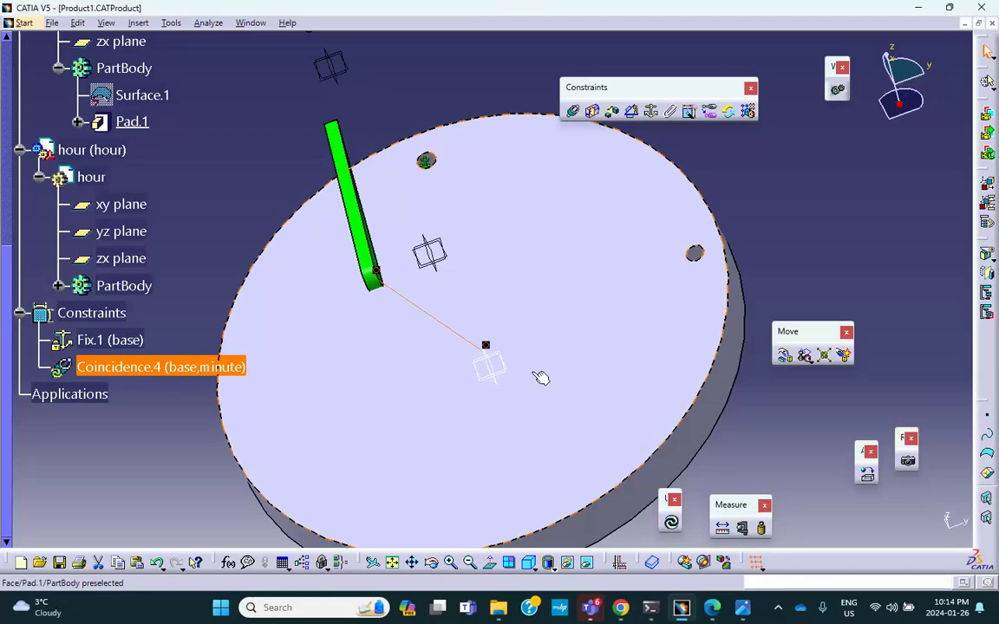
left_click(672, 524)
middle_click_drag(574, 327, 397, 410)
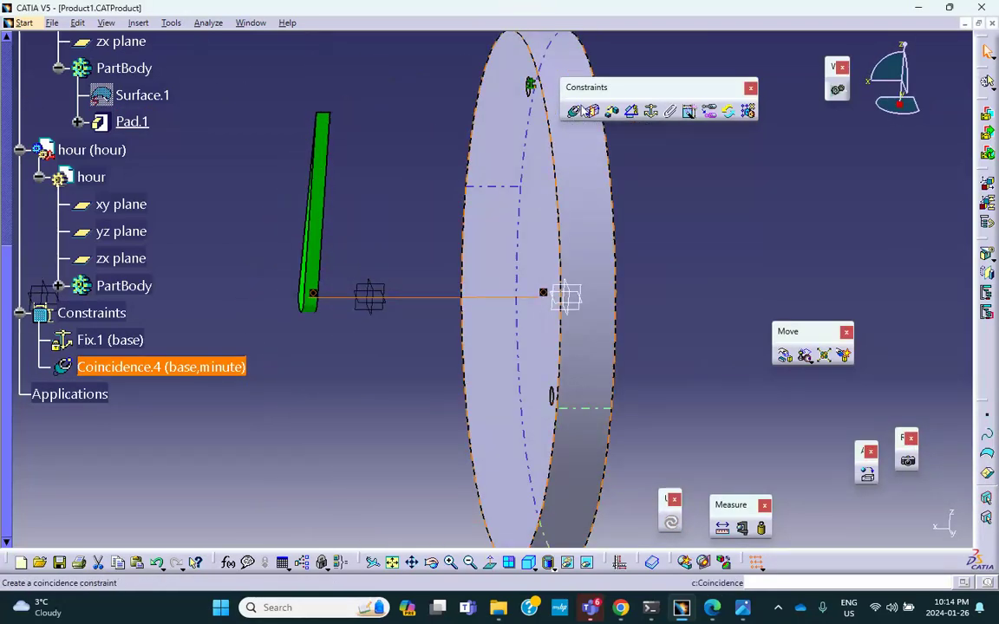
Coincide the minute hand's face with the disc face, Opposite orientation, and update.
left_click(572, 113)
middle_click_drag(514, 149, 317, 241)
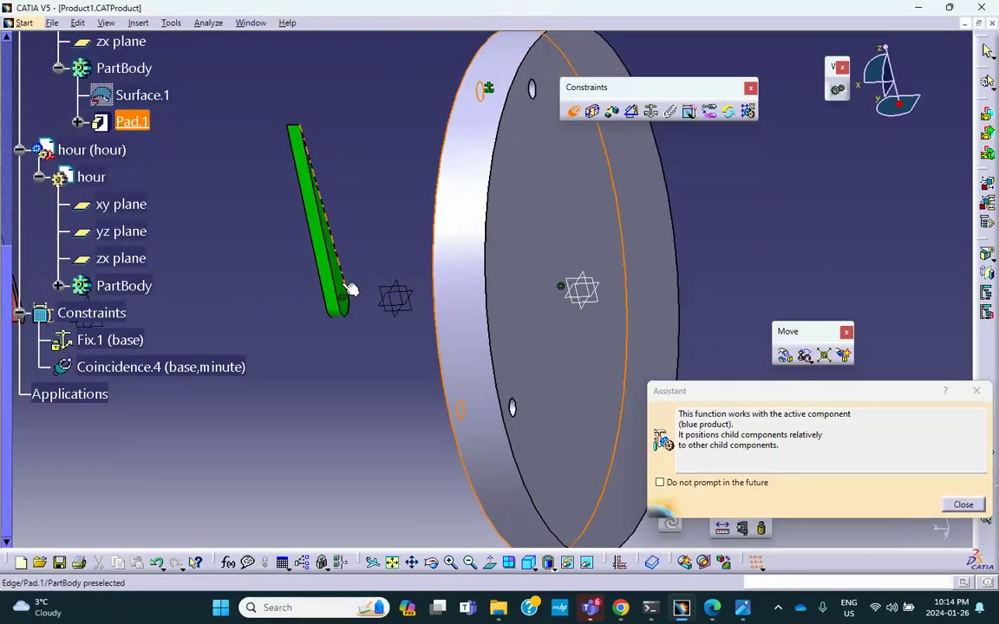
left_click(349, 297)
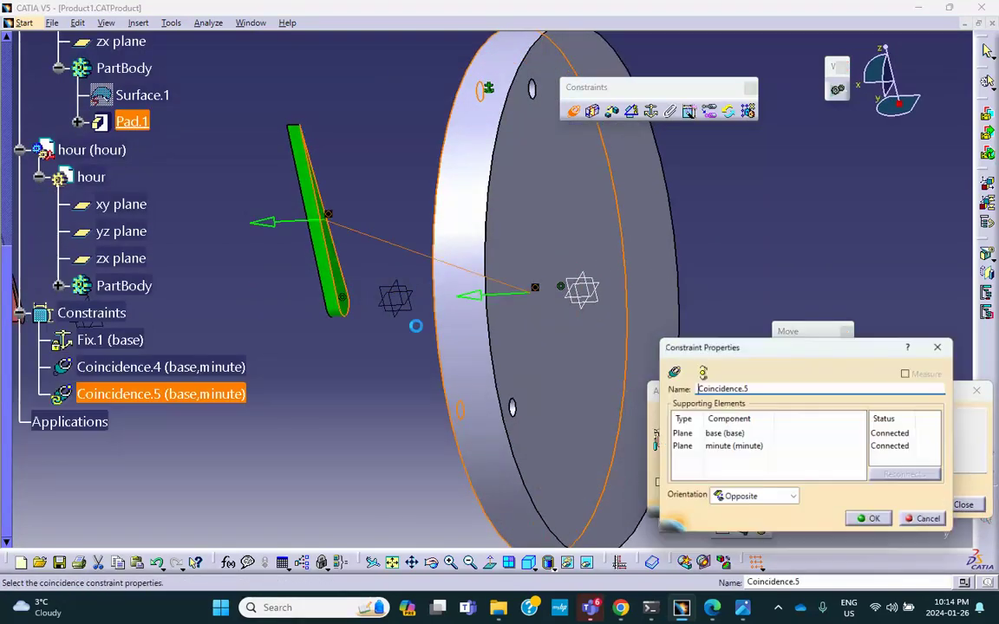
left_click(877, 523)
left_click(671, 524)
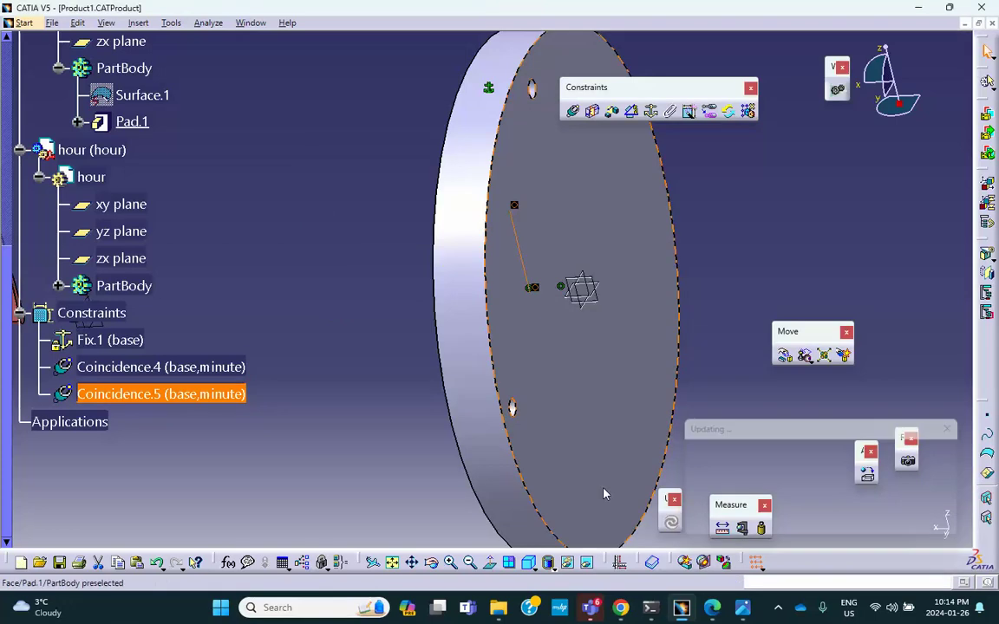
middle_click_drag(477, 371, 604, 293)
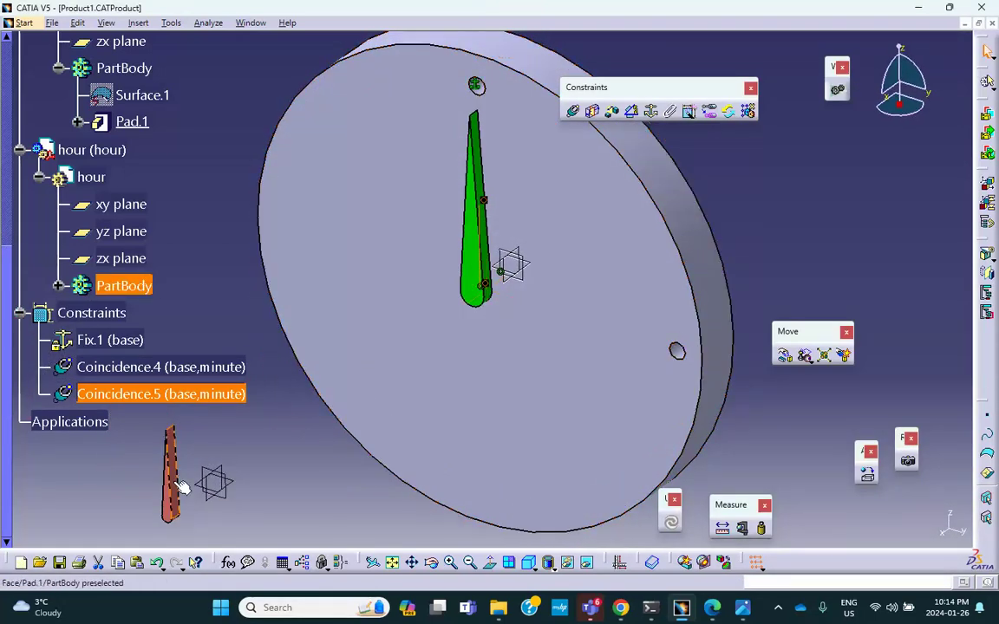
Create Coincidence.6 between the base axis and the hour hand's axis, then update.
left_click(576, 115)
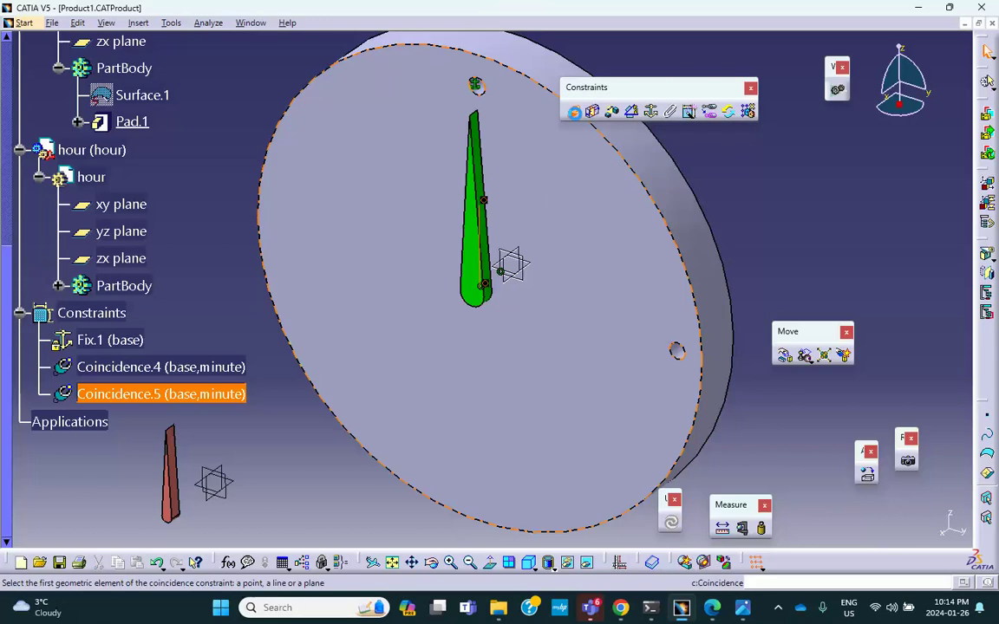
middle_click_drag(416, 372, 242, 242)
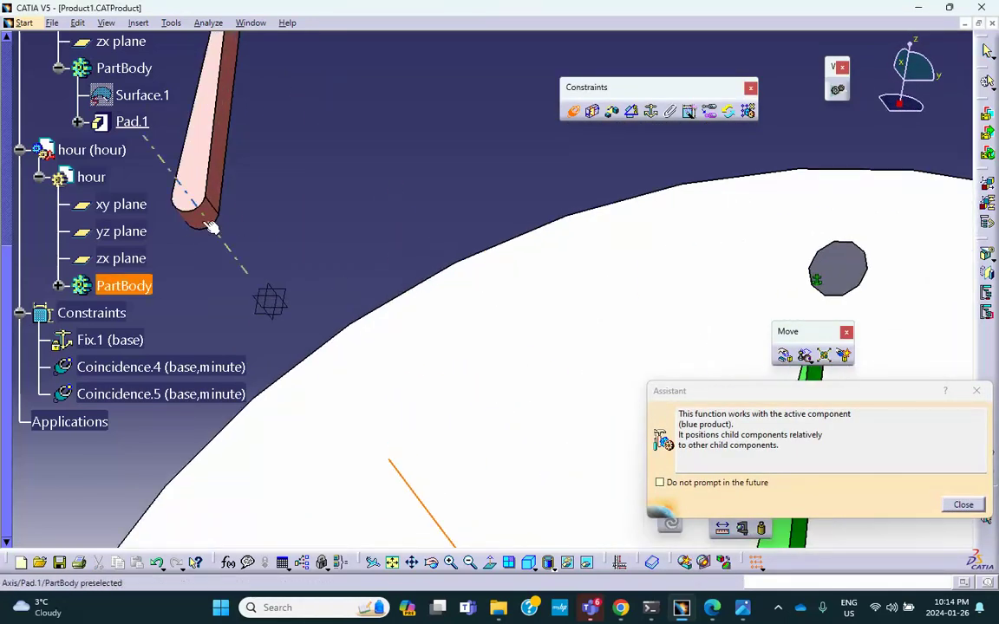
left_click(217, 223)
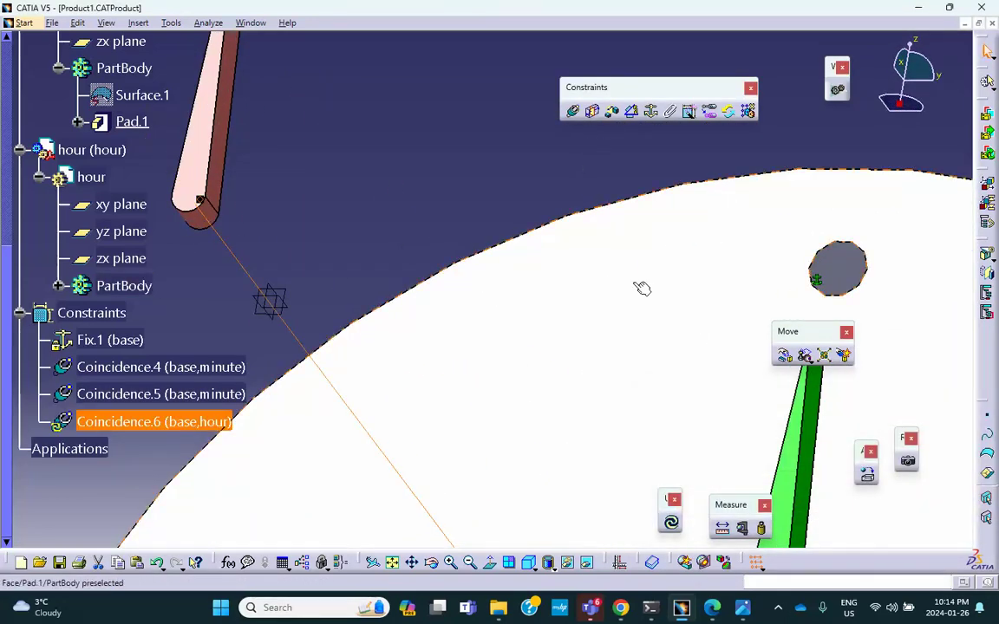
left_click(670, 522)
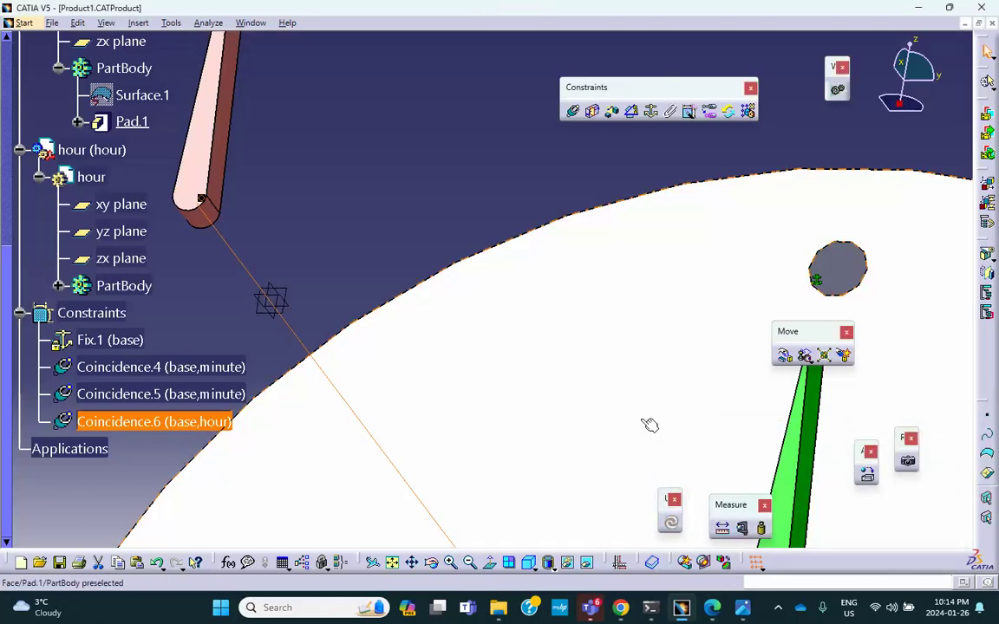
middle_click_drag(639, 404, 631, 521)
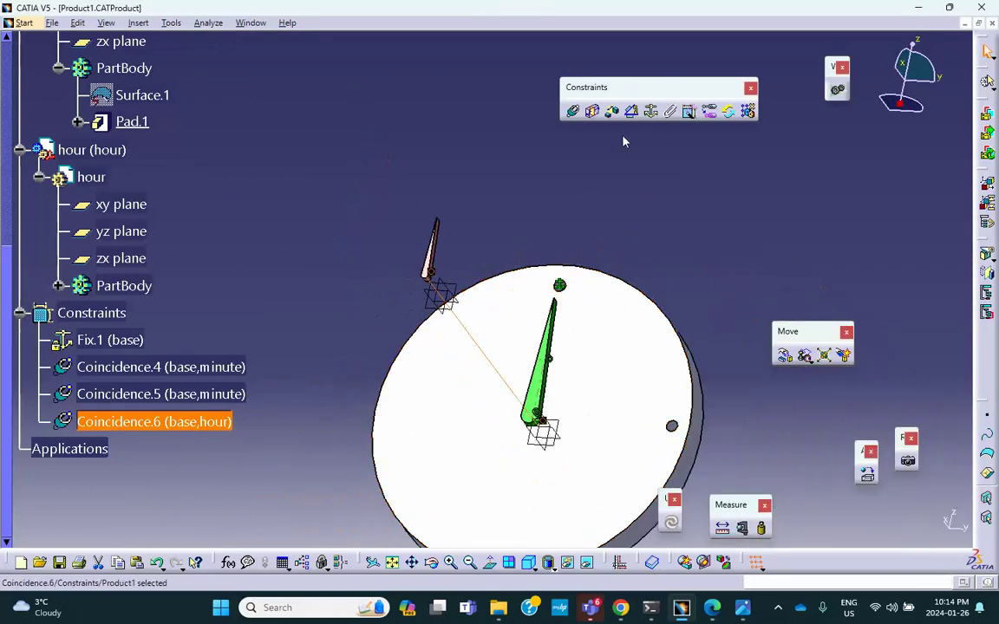
left_click(573, 110)
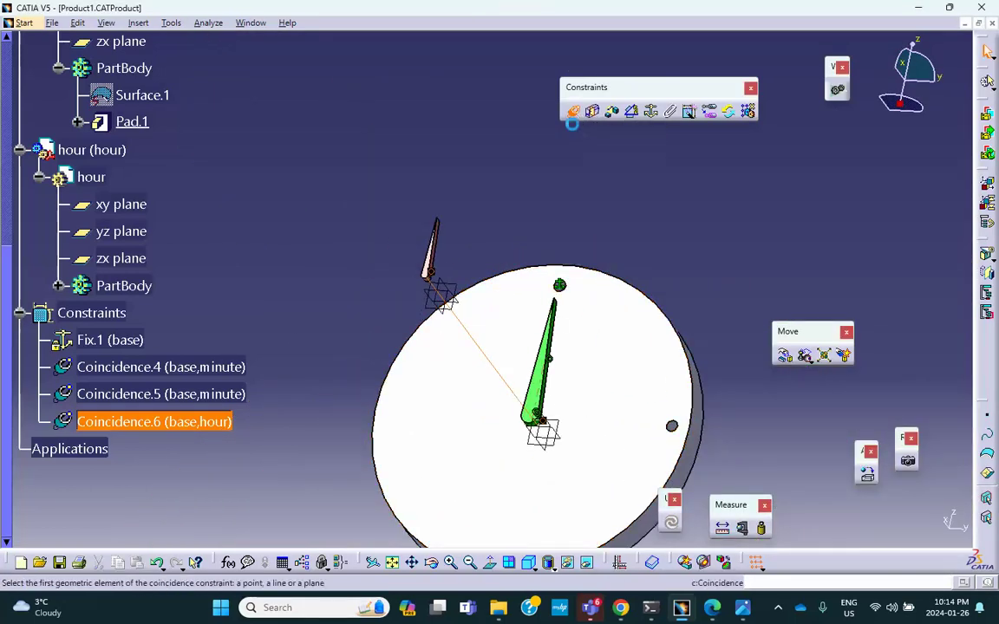
middle_click_drag(468, 260, 586, 117)
left_click(572, 112)
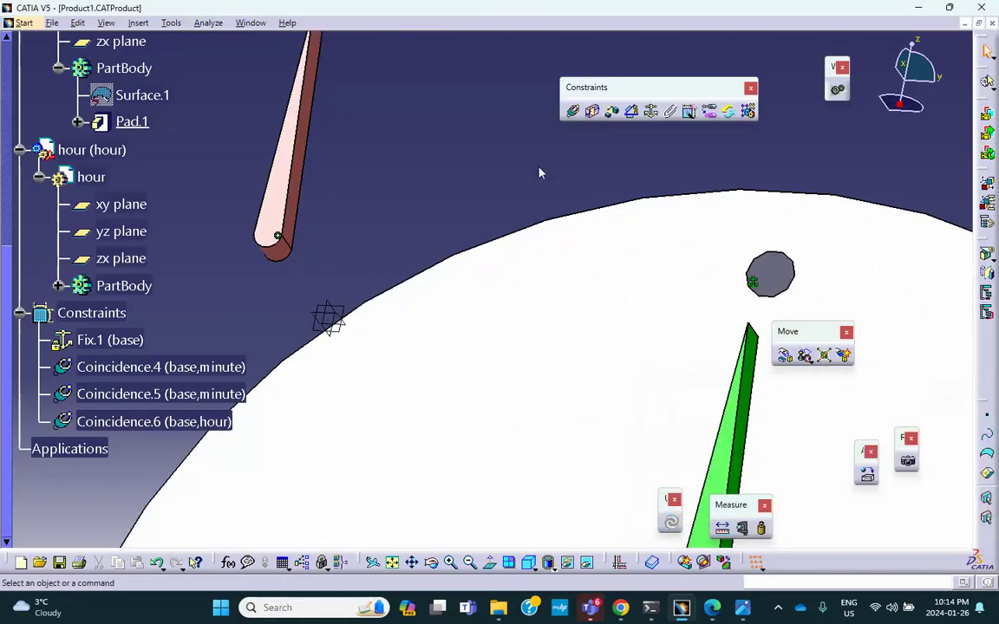
middle_click_drag(538, 172, 560, 190)
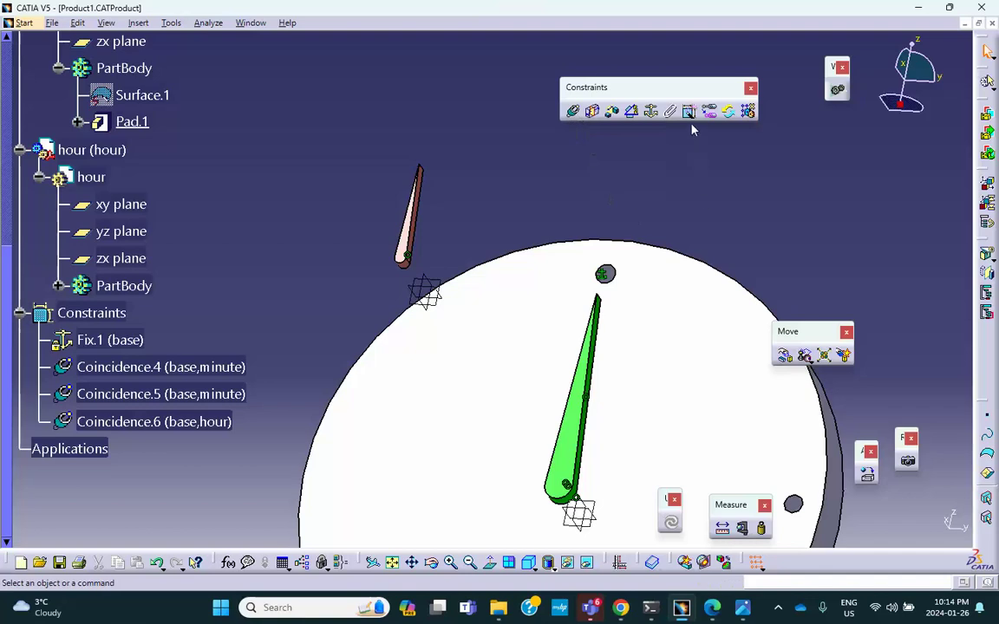
Create Offset.7 holding the hour hand face 5 mm from the disc face, then update.
left_click(612, 111)
middle_click_drag(439, 243, 258, 254)
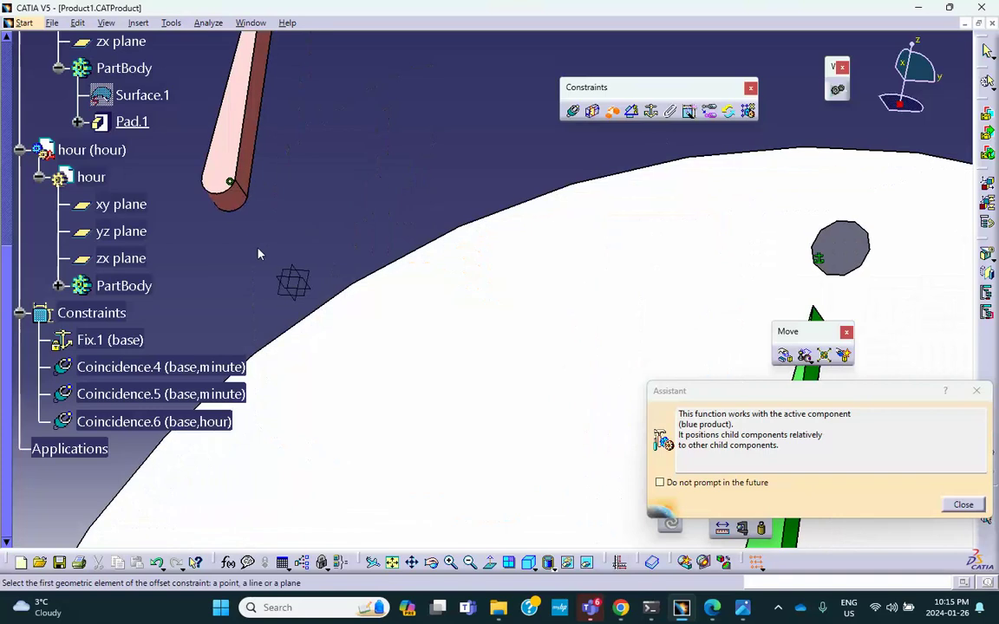
middle_click(272, 241)
middle_click_drag(303, 290, 209, 270)
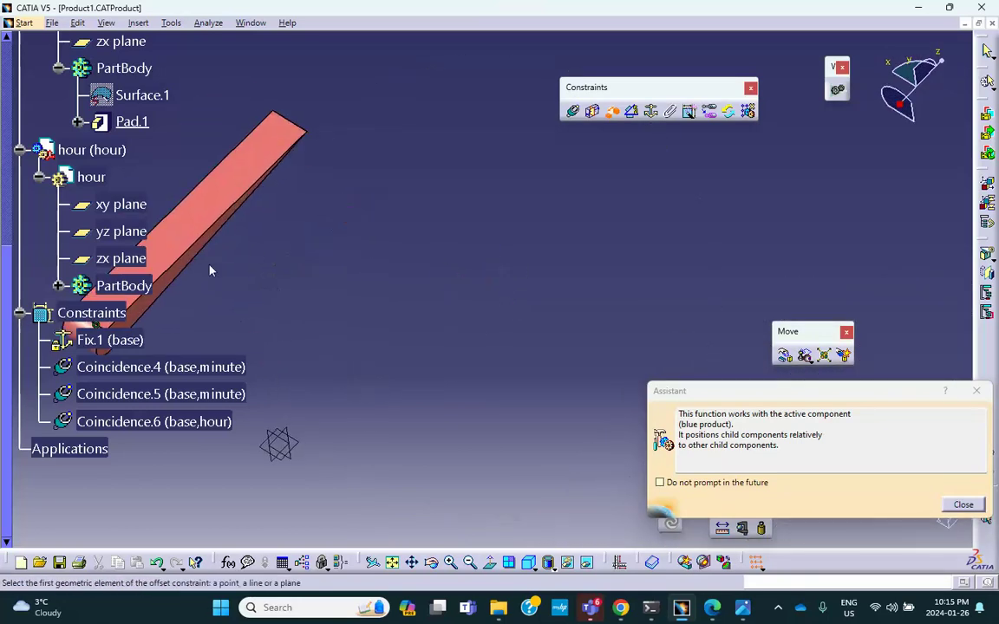
left_click(164, 285)
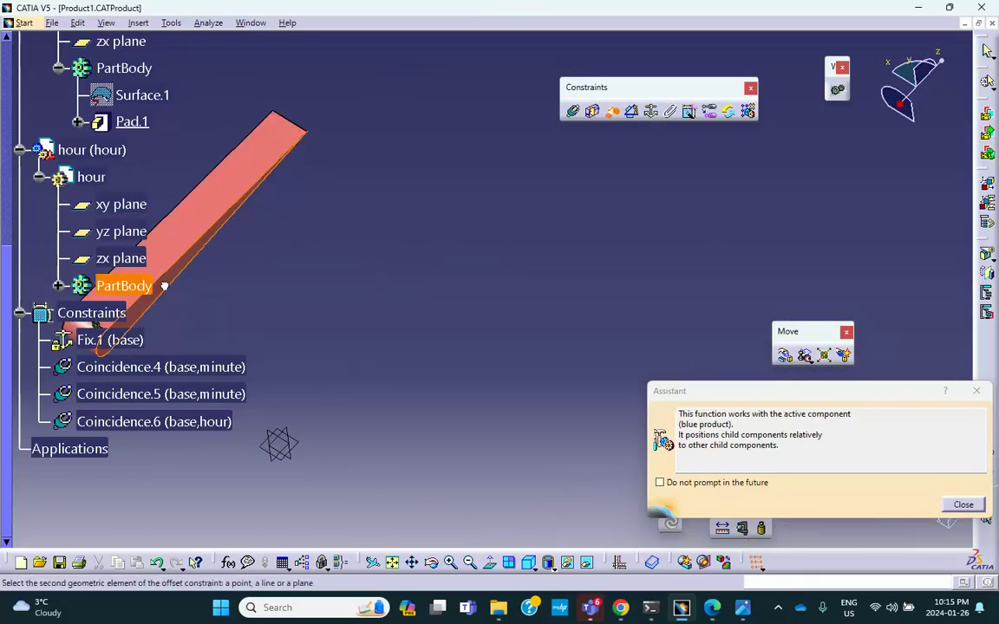
middle_click_drag(223, 287, 626, 257)
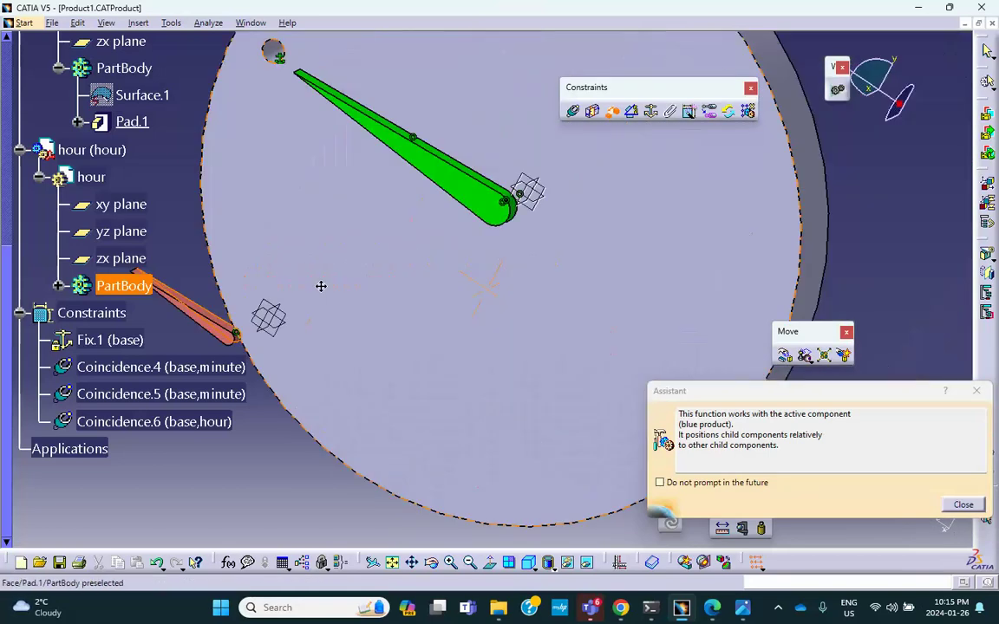
left_click(634, 263)
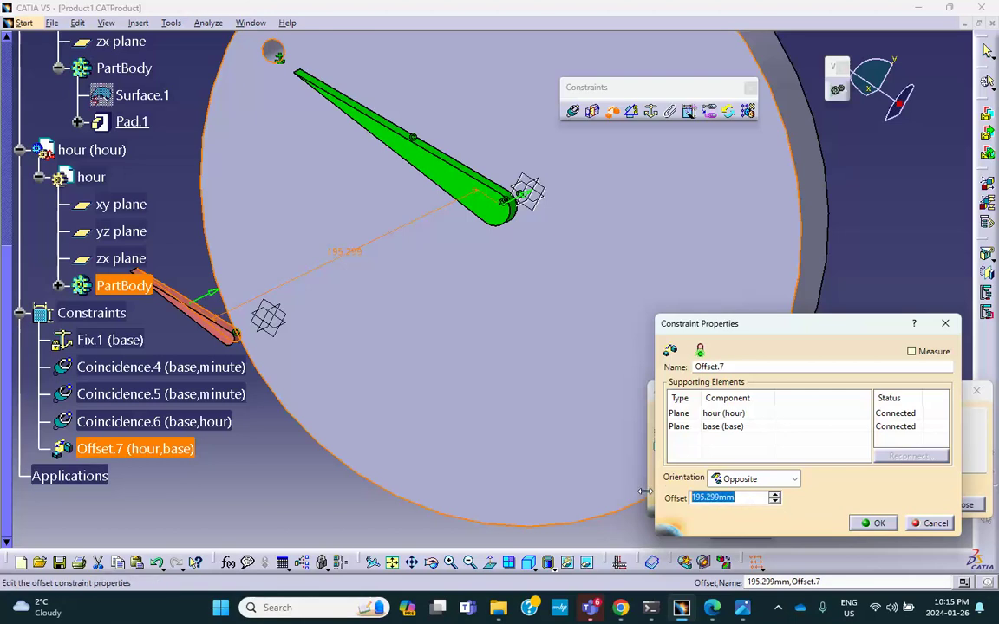
left_click(877, 523)
left_click(671, 525)
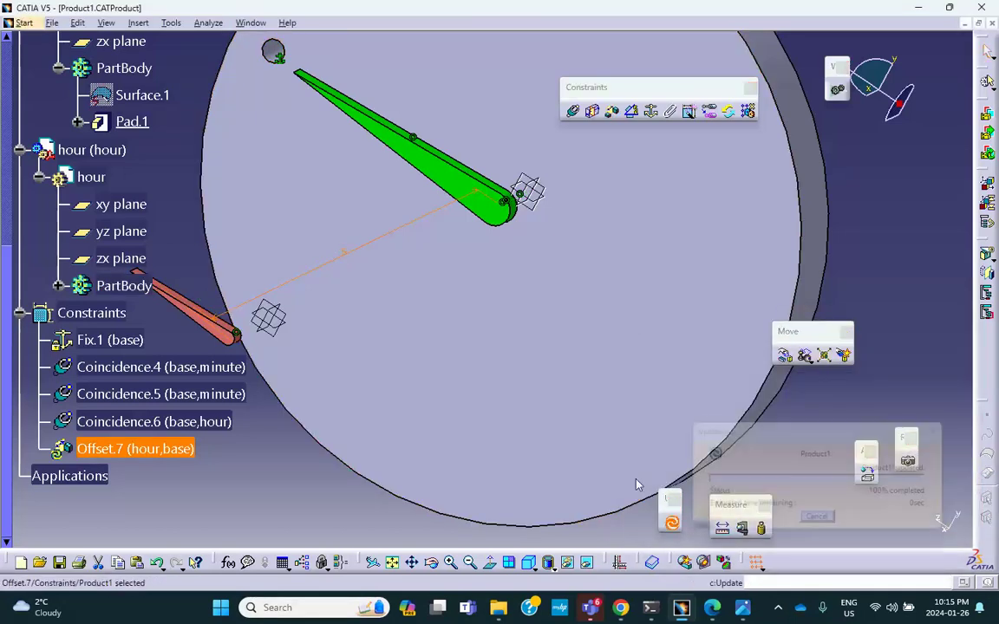
middle_click_drag(628, 396, 608, 428)
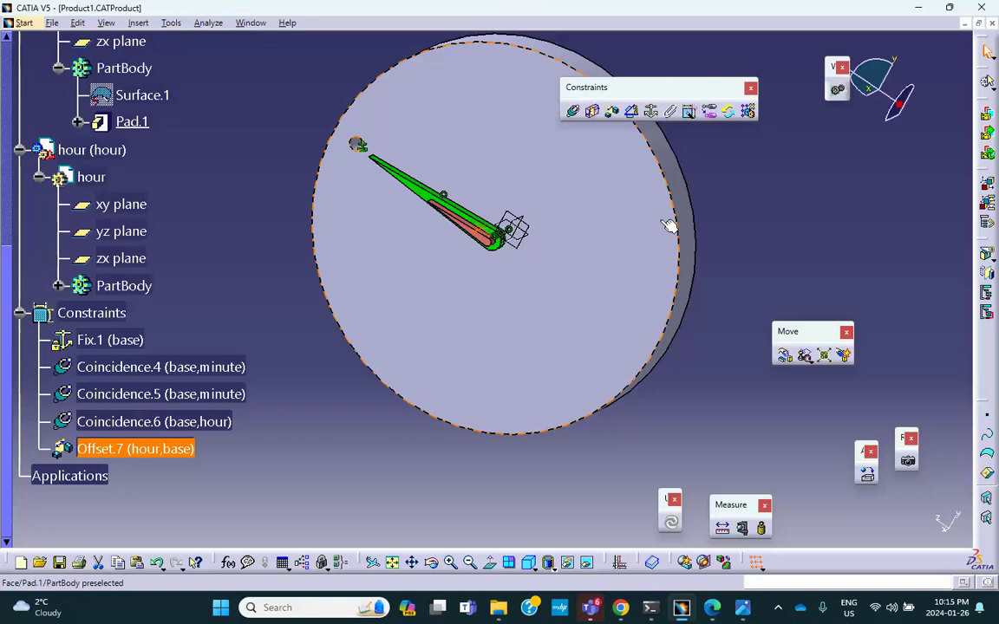
middle_click_drag(612, 184, 675, 358)
mouse_move(578, 280)
middle_mouse_down()
mouse_move(551, 270)
mouse_move(565, 284)
middle_mouse_up()
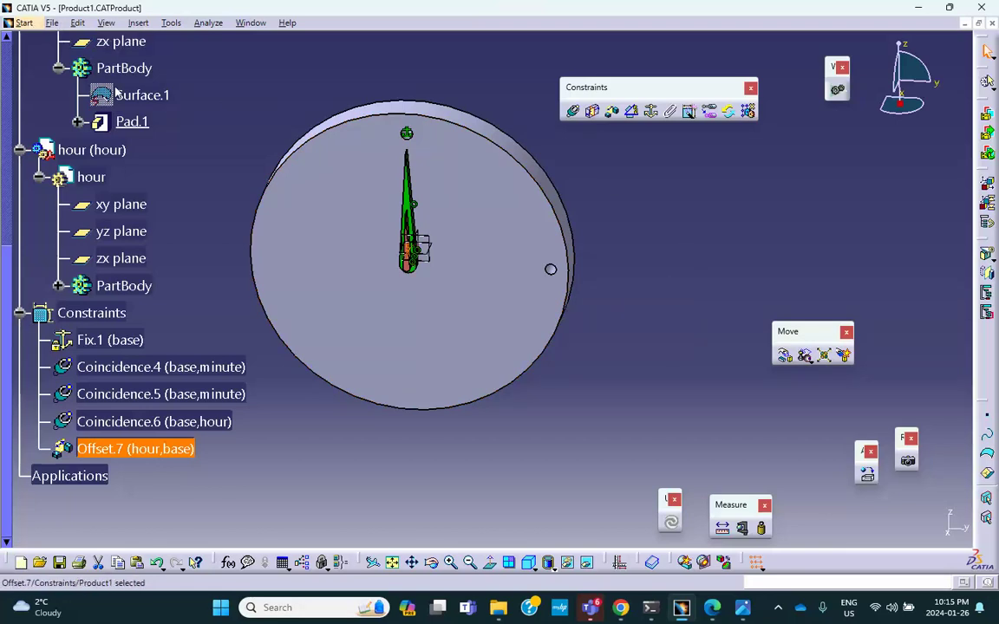
scroll(74, 103, "up", 5)
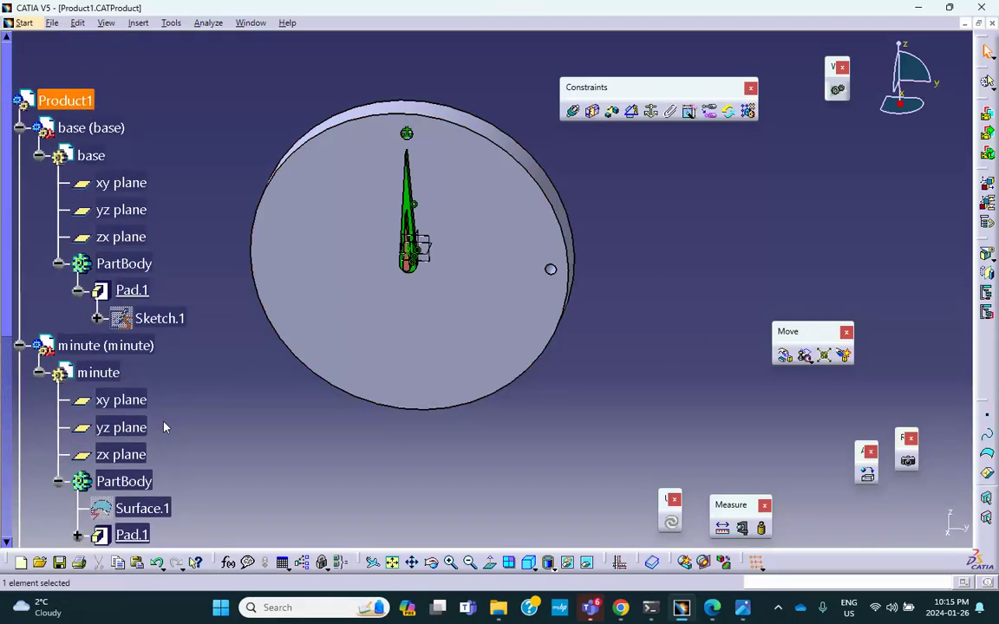
Save Product1, then switch to Start > Digital Mockup > DMU Kinematics.
left_click(61, 562)
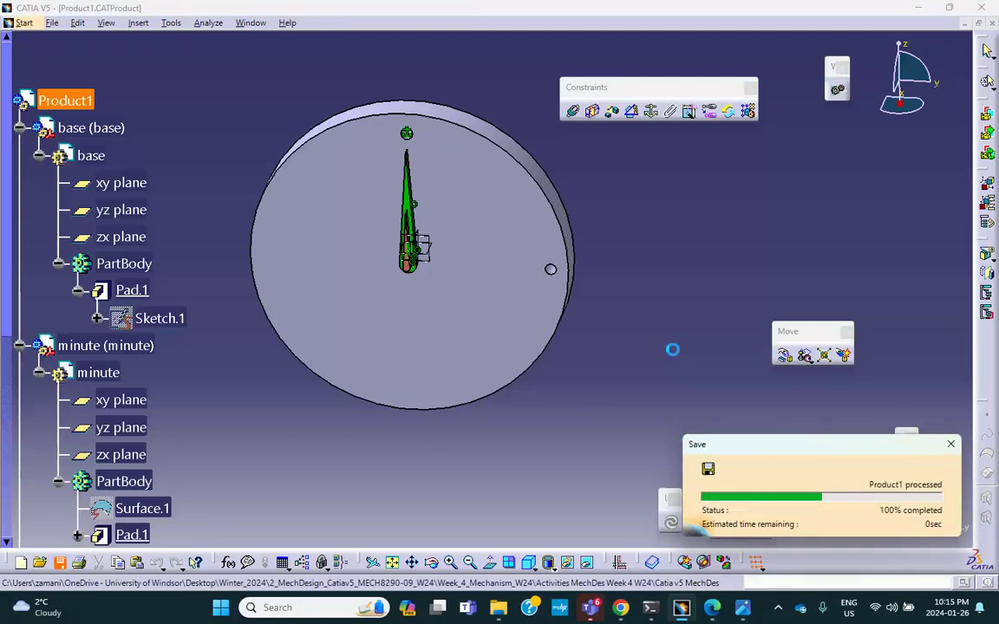
left_click(24, 24)
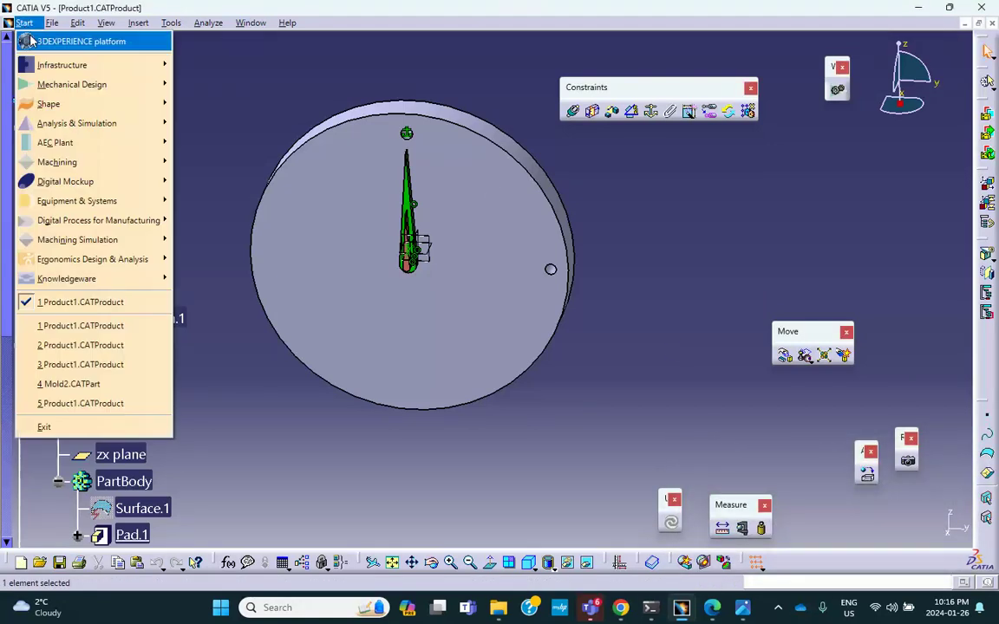
mouse_move(73, 183)
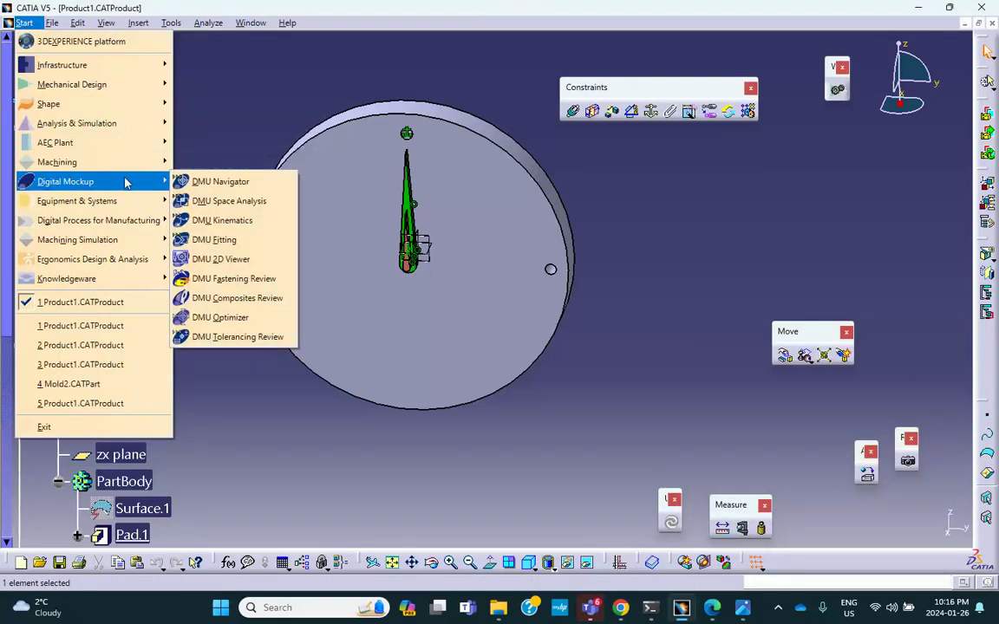
left_click(194, 215)
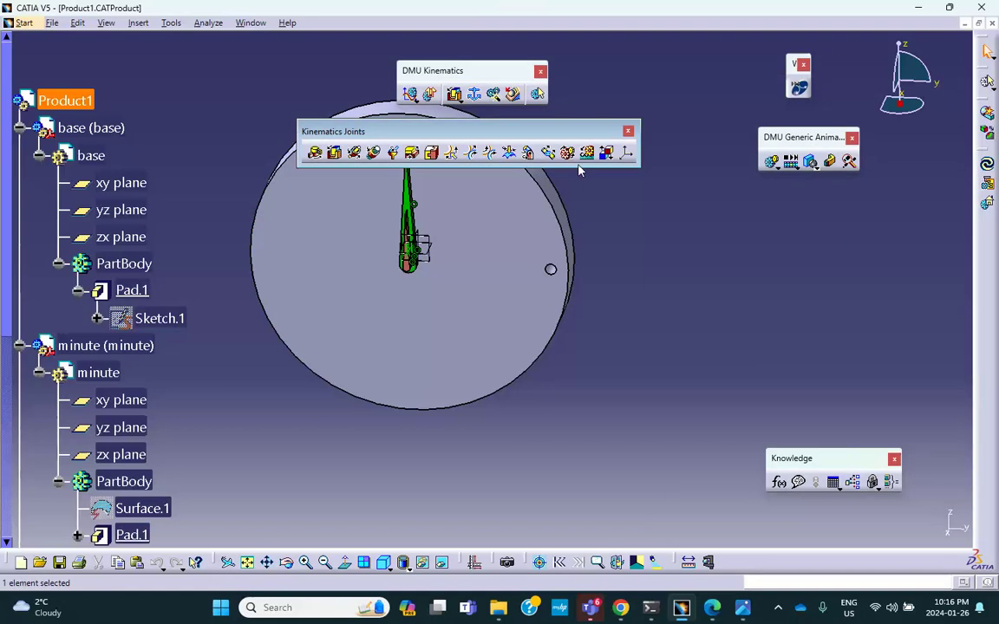
Convert the assembly constraints into a new Mechanism.1 using Auto Create.
left_click(493, 95)
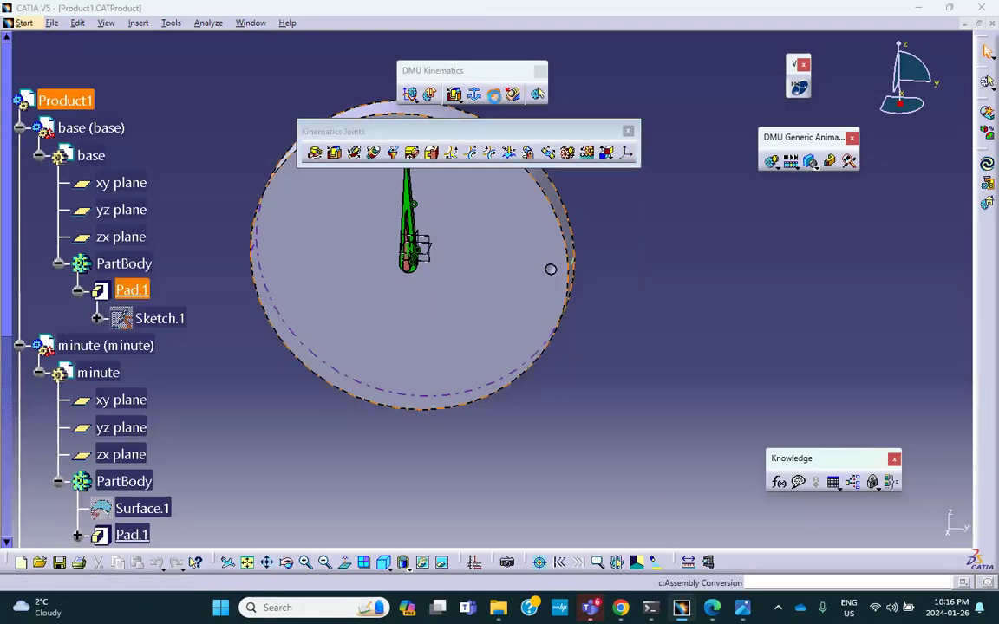
left_click(891, 472)
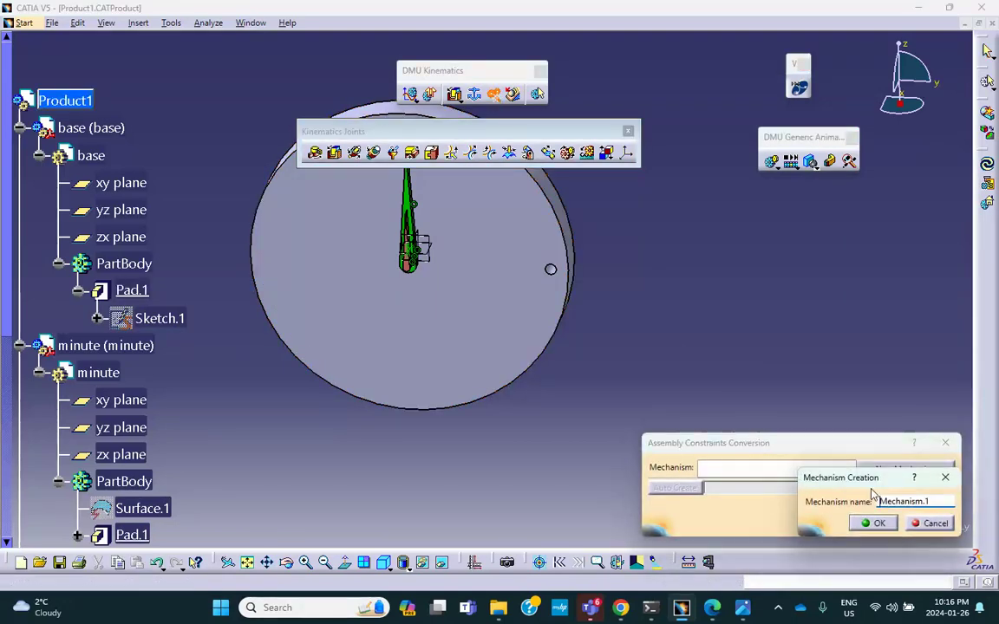
left_click(877, 524)
left_click(681, 489)
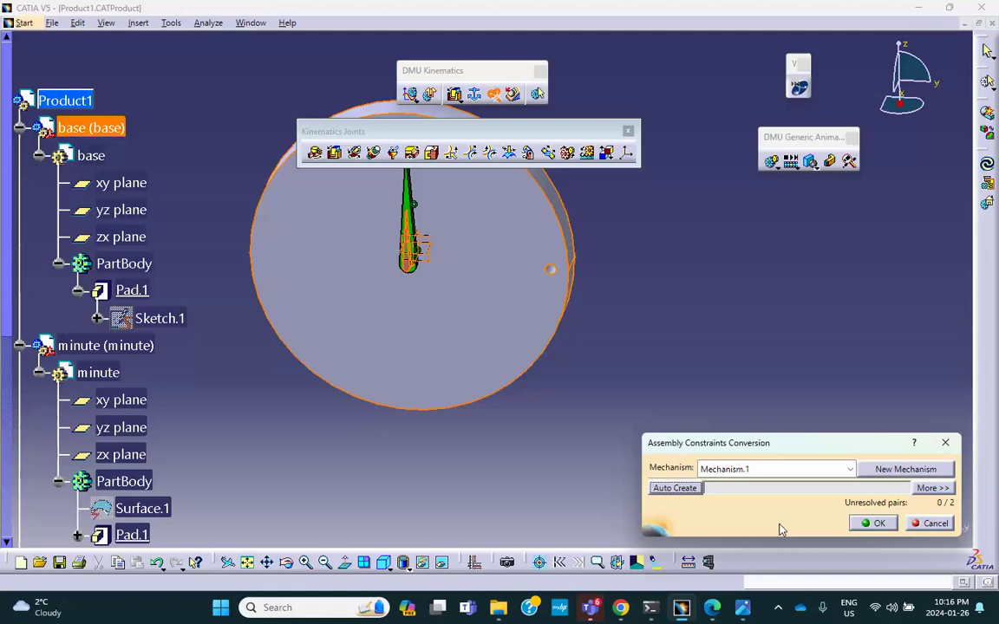
left_click(884, 525)
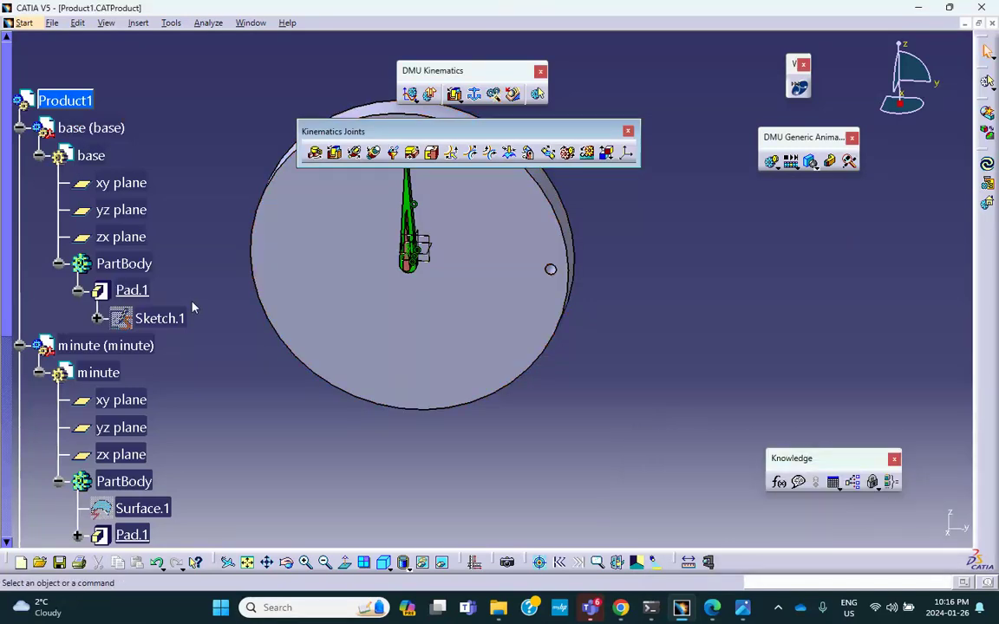
Expand Applications > Mechanisms > Mechanism.1 > Joints to show Revolute.1 and Revolute.2.
scroll(184, 295, "down", 3)
scroll(184, 294, "down", 3)
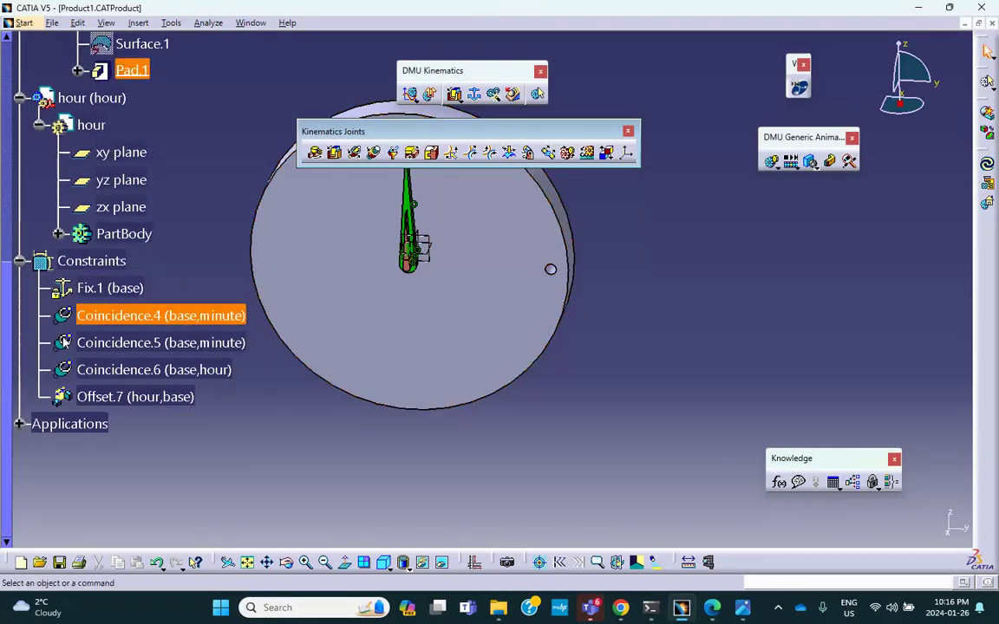
left_click(18, 424)
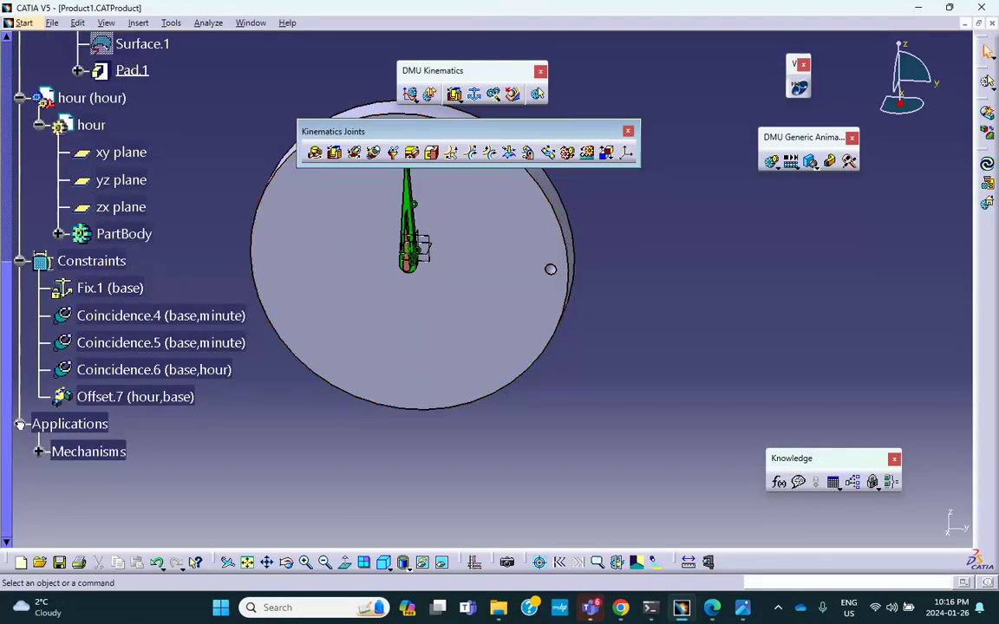
left_click(19, 261)
scroll(48, 176, "down", 2)
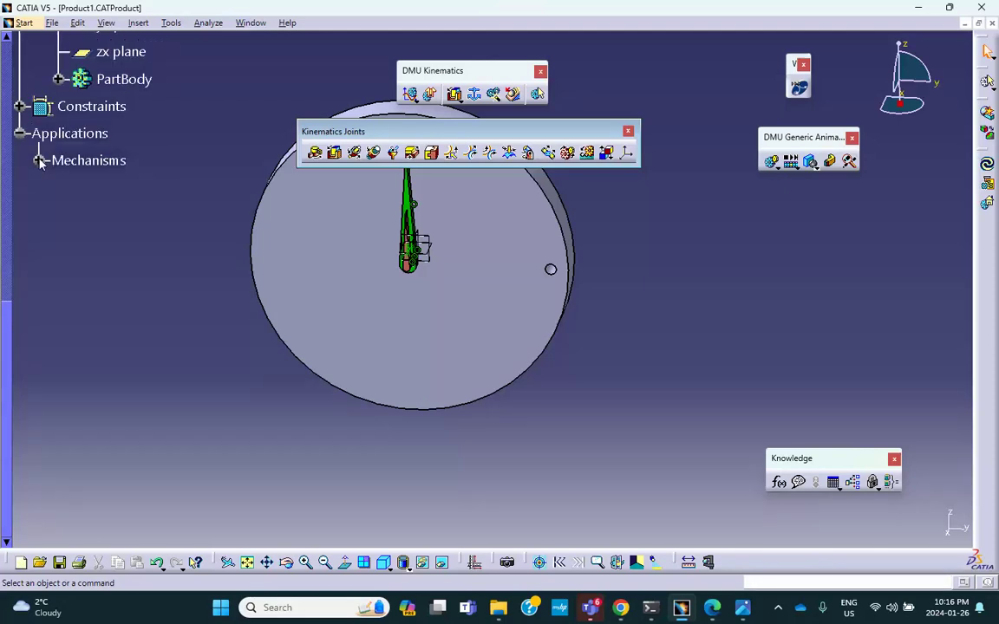
left_click(39, 161)
left_click(58, 188)
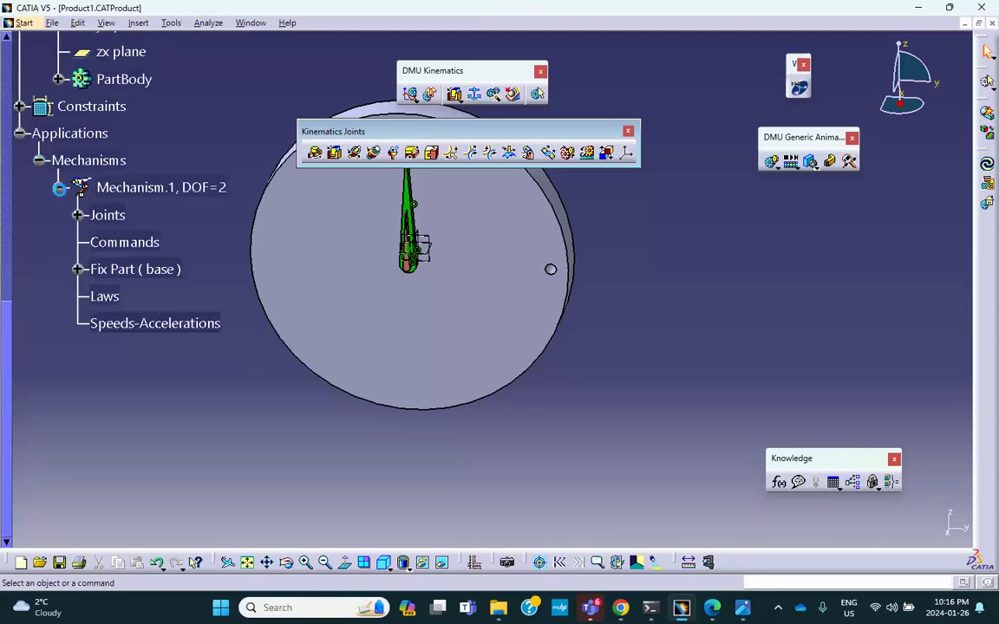
left_click(77, 215)
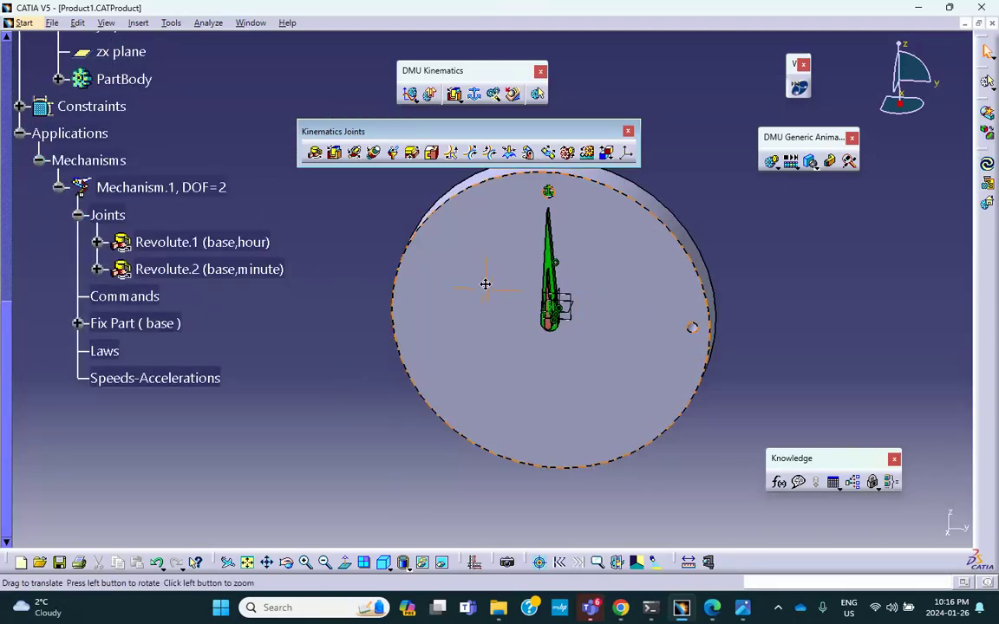
Make the hour joint Revolute.1 angle driven with a 0deg lower limit.
double_click(216, 244)
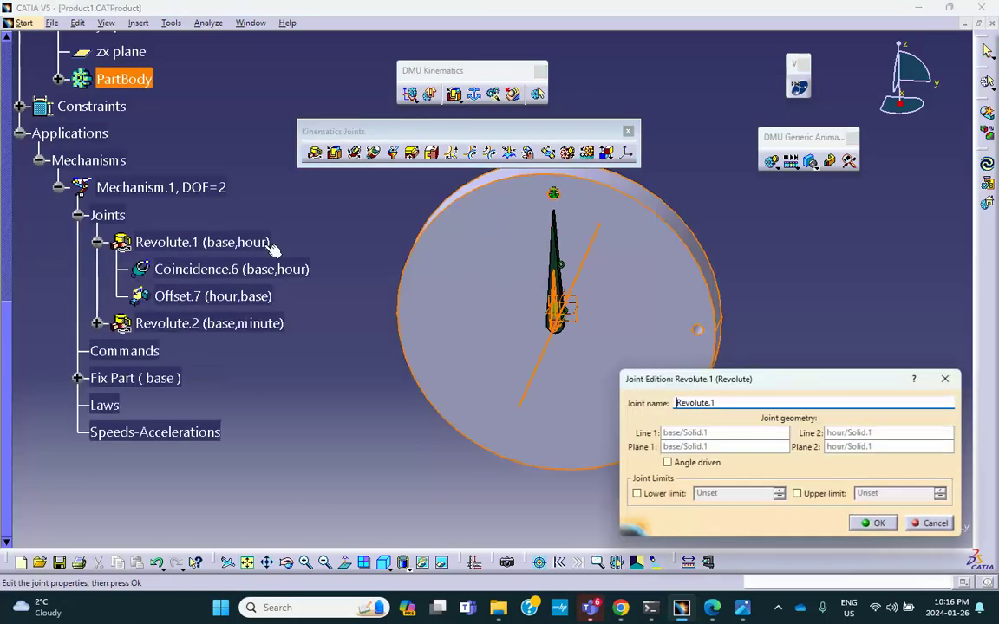
left_click(667, 462)
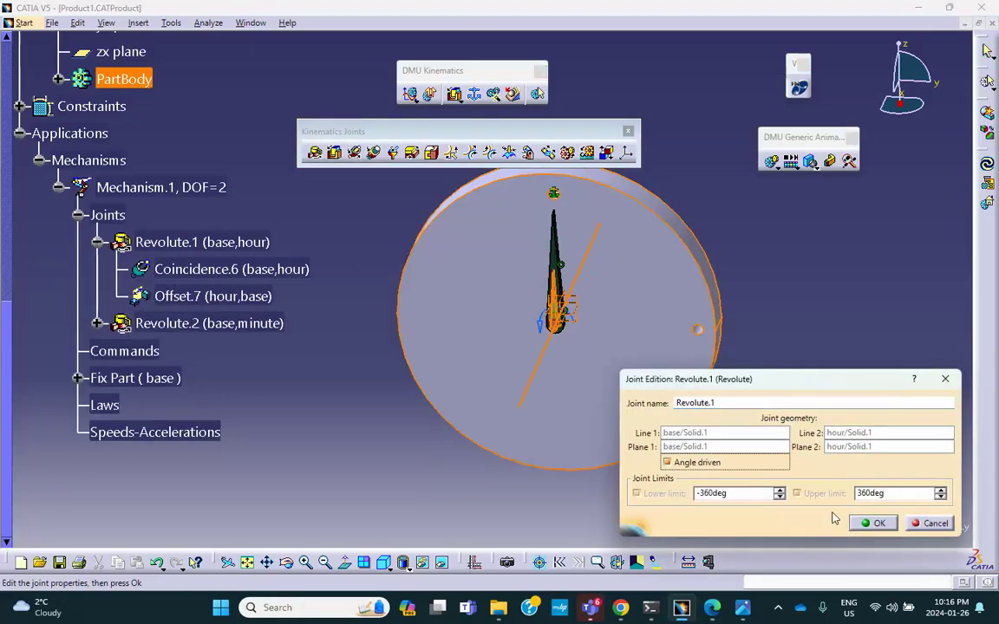
left_click_drag(726, 492, 626, 488)
type("0")
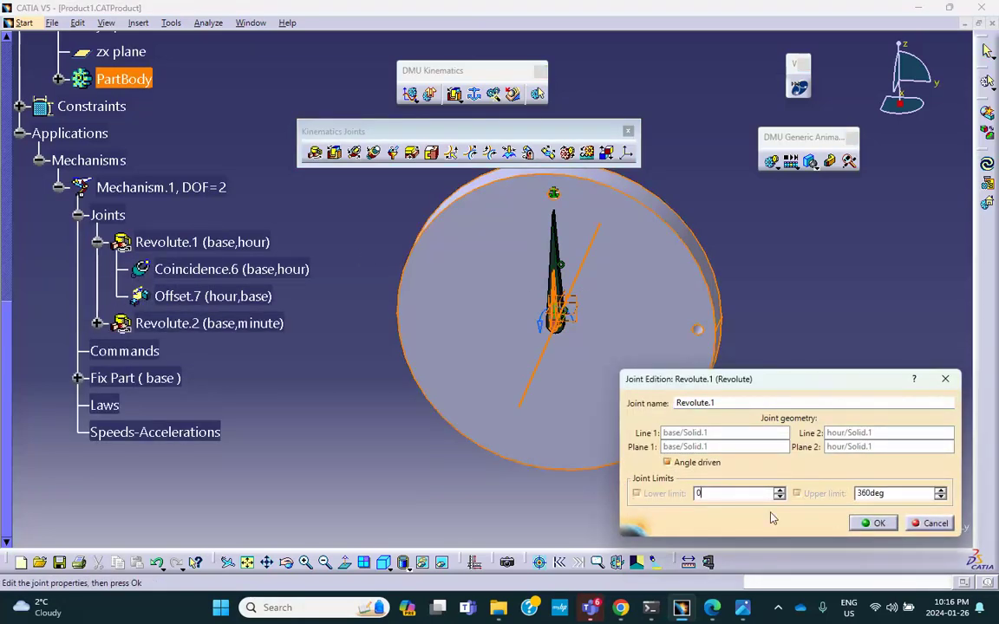
left_click(873, 523)
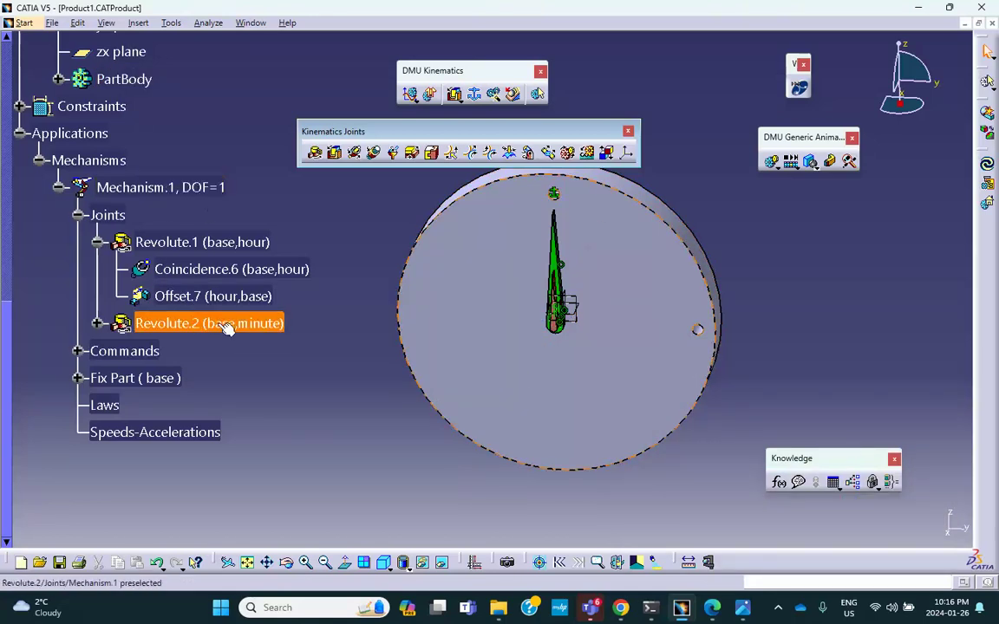
Make the minute joint Revolute.2 angle driven with lower limit 0deg and acknowledge the simulation message.
double_click(223, 324)
left_click(666, 462)
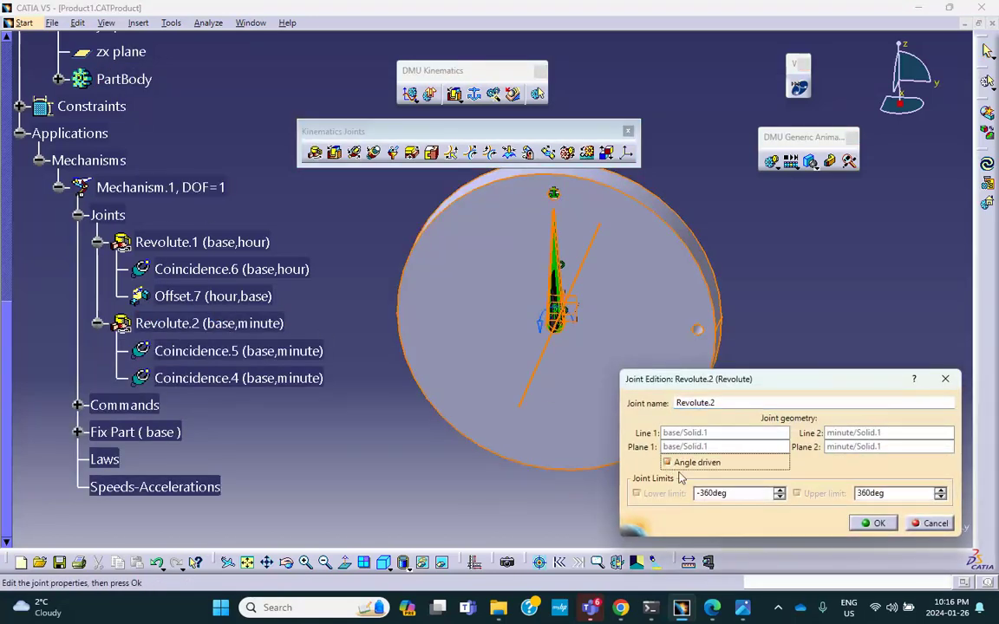
type("0deg")
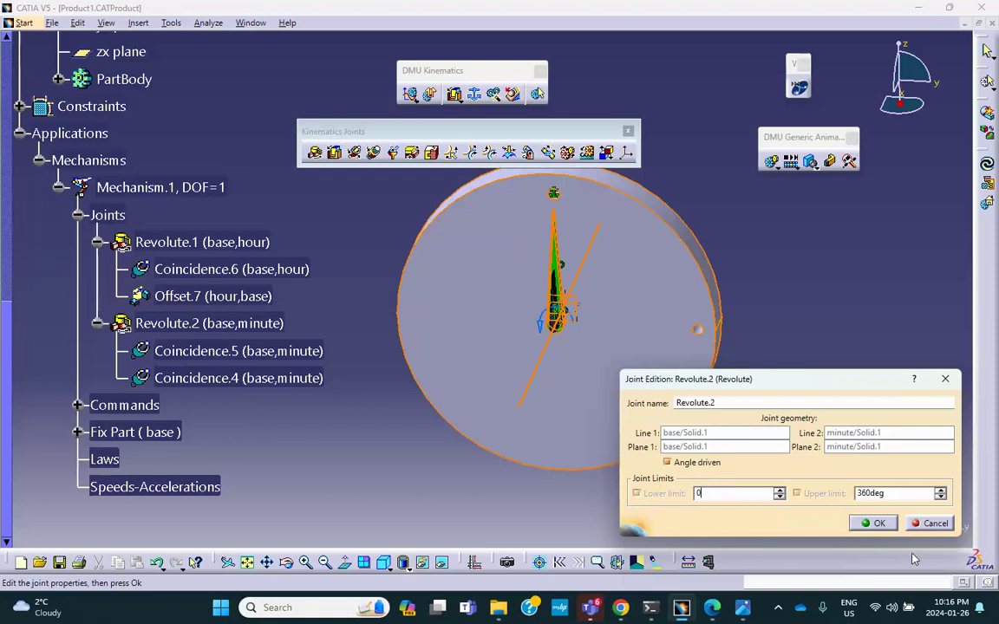
left_click(877, 525)
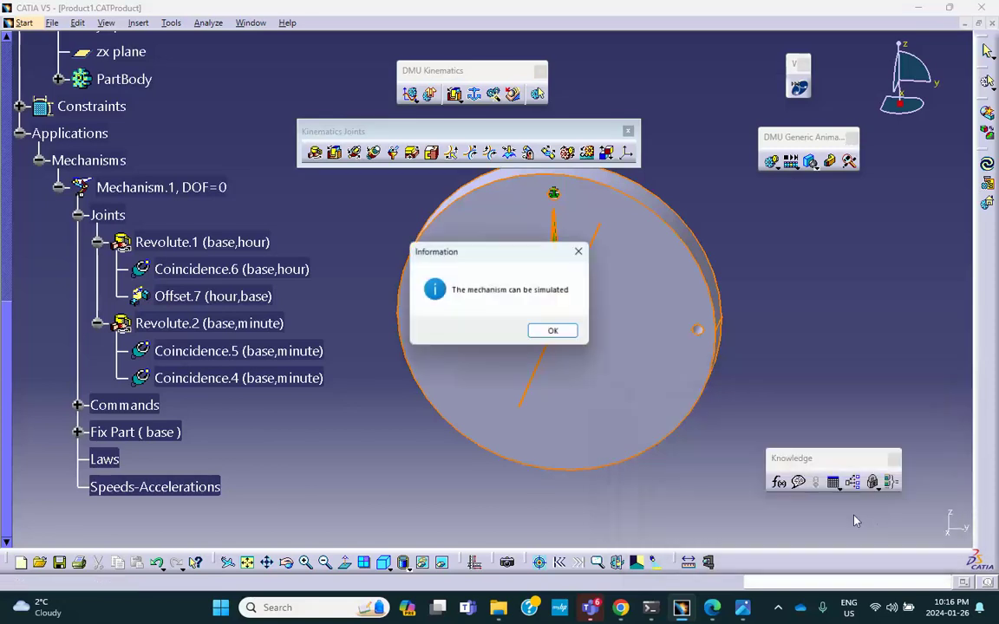
left_click(557, 331)
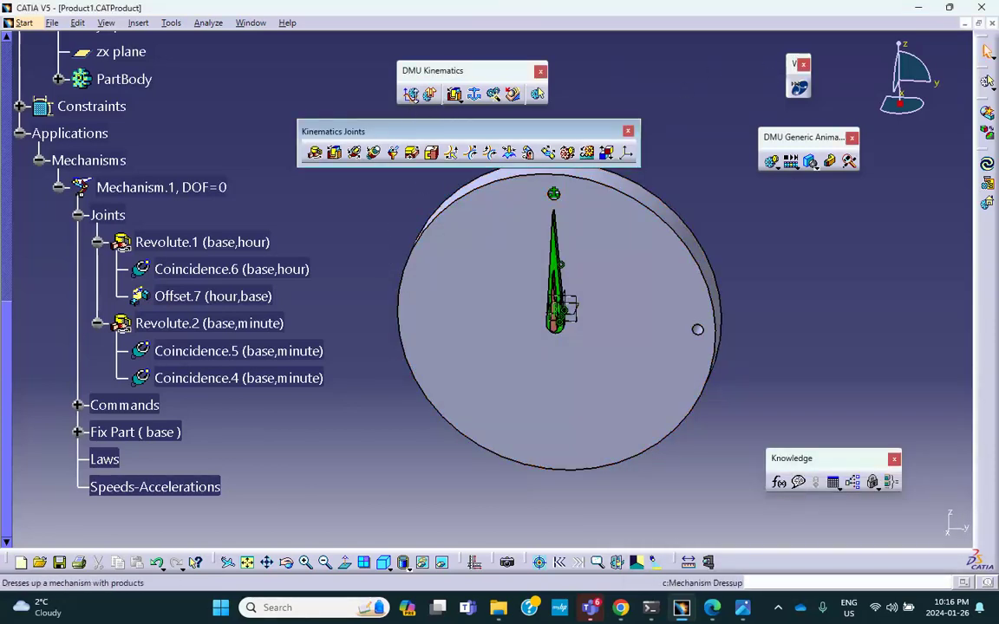
left_click(433, 98)
left_click(435, 108)
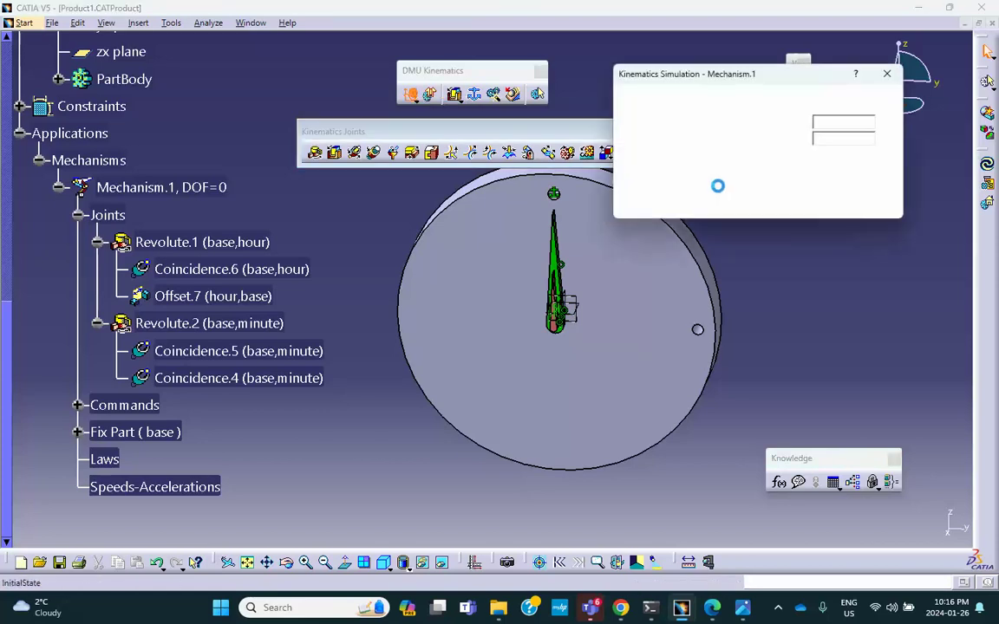
mouse_move(714, 123)
left_mouse_down()
mouse_move(758, 124)
mouse_move(713, 123)
mouse_move(738, 141)
mouse_move(713, 140)
left_mouse_up()
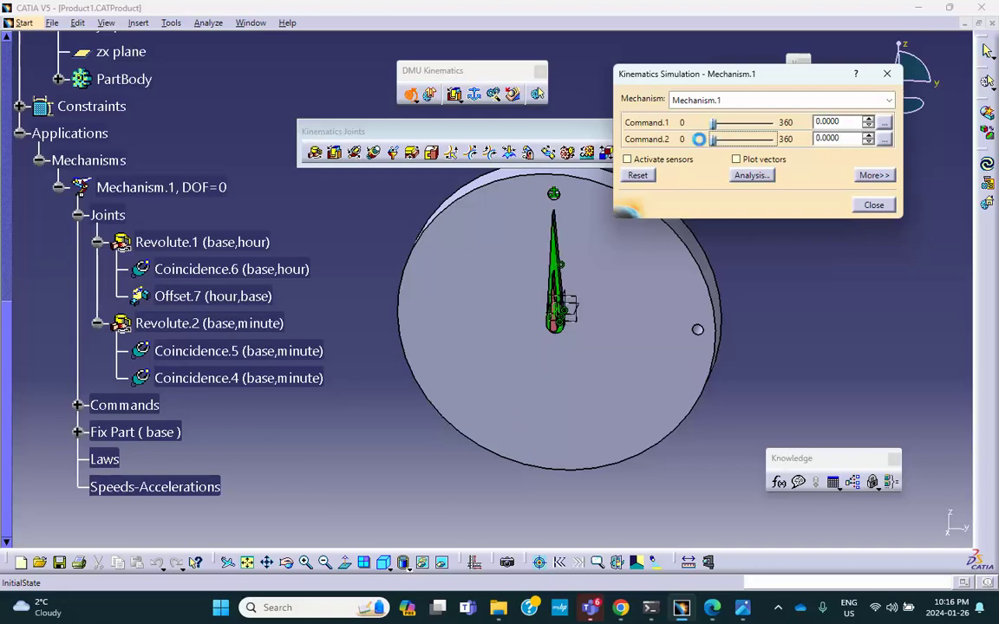
left_click(873, 204)
left_click(189, 243)
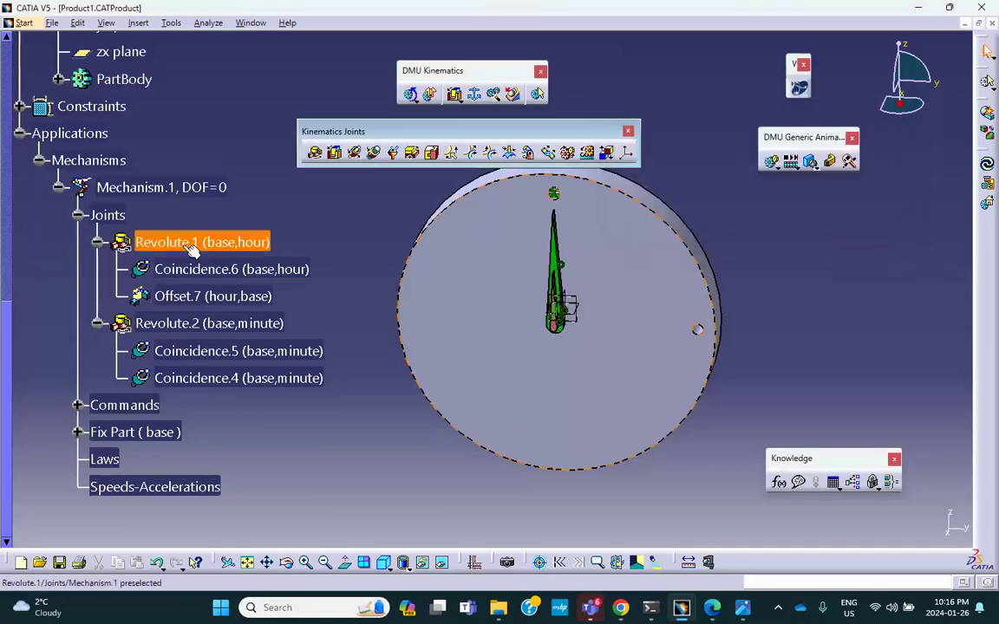
double_click(186, 242)
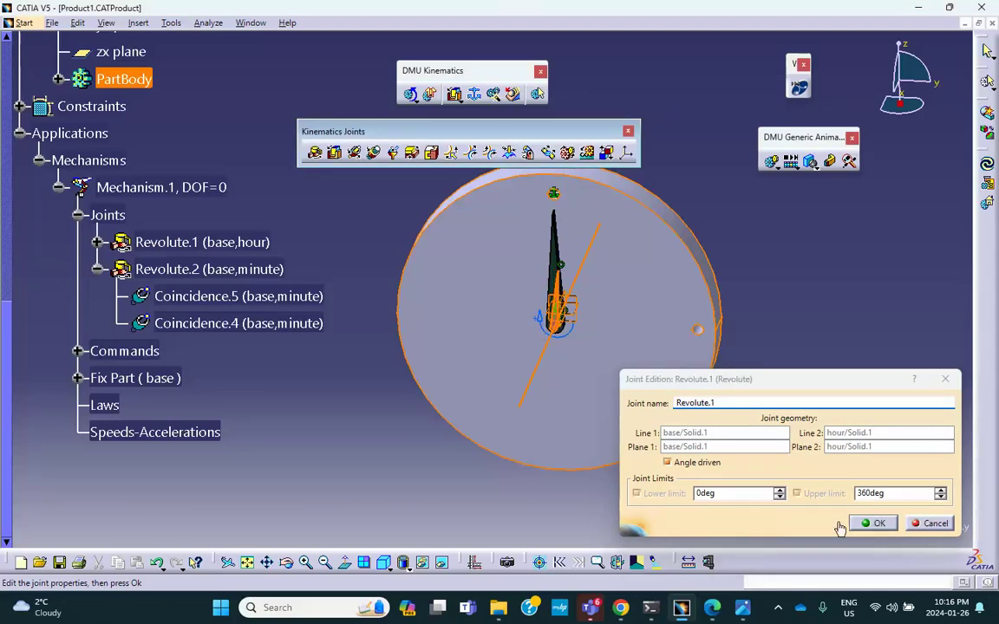
left_click(876, 524)
left_click(197, 271)
double_click(198, 270)
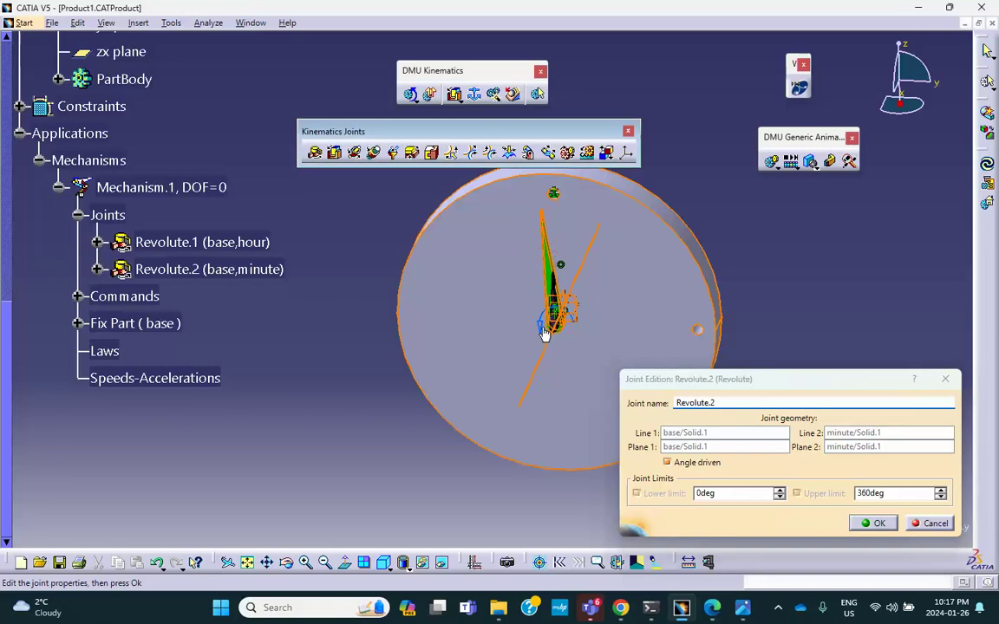
left_click(872, 522)
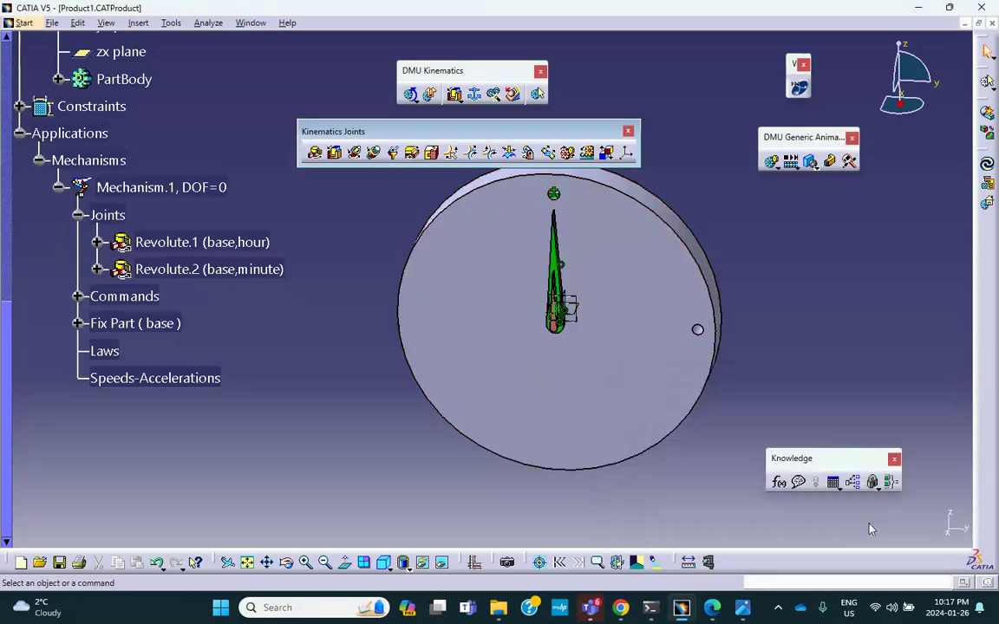
left_click(410, 94)
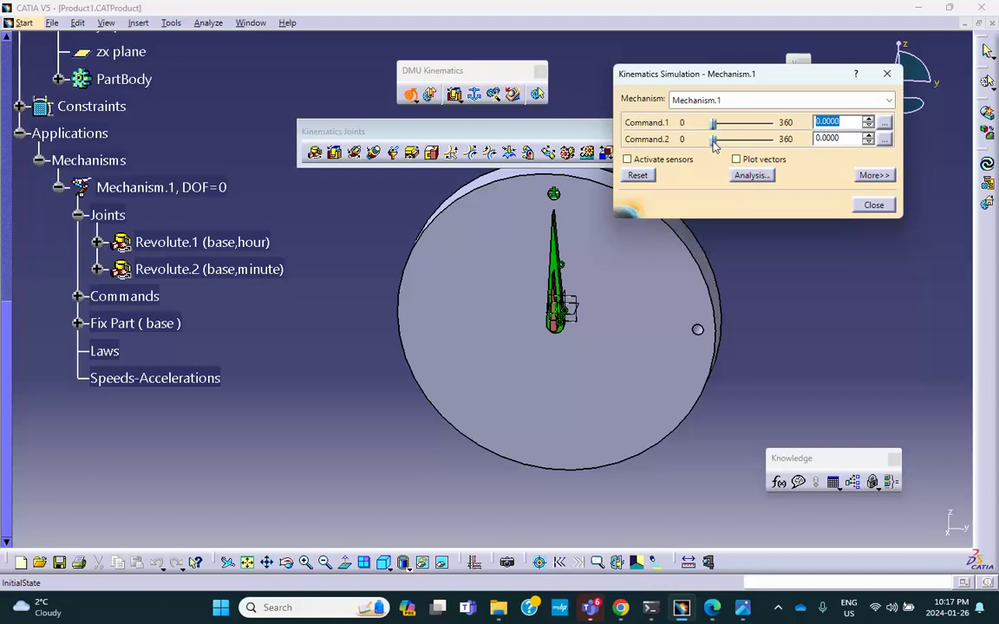
left_click_drag(713, 139, 684, 139)
left_click(872, 204)
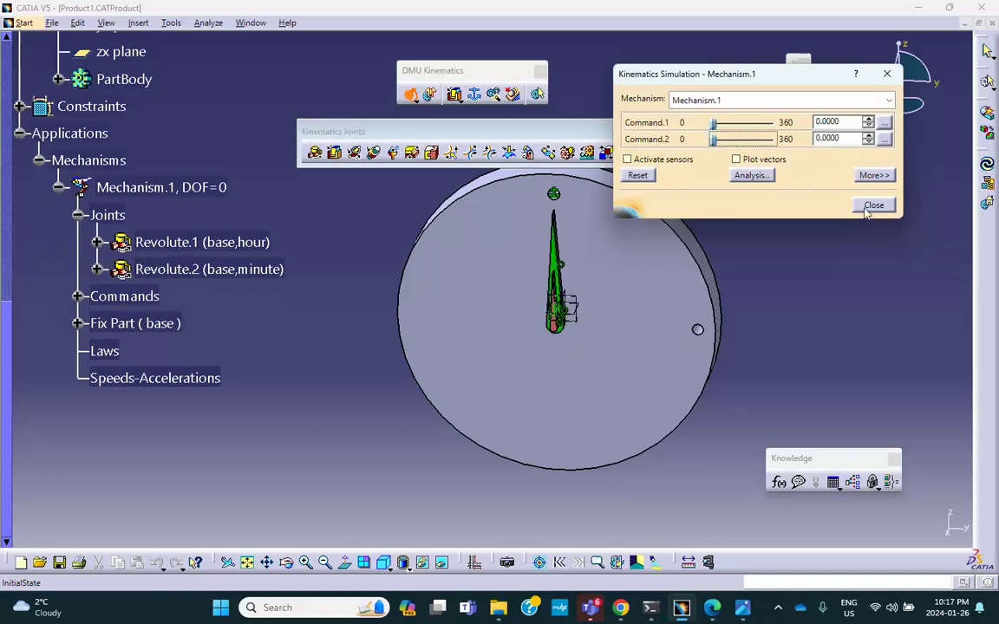
middle_click_drag(789, 250, 724, 285)
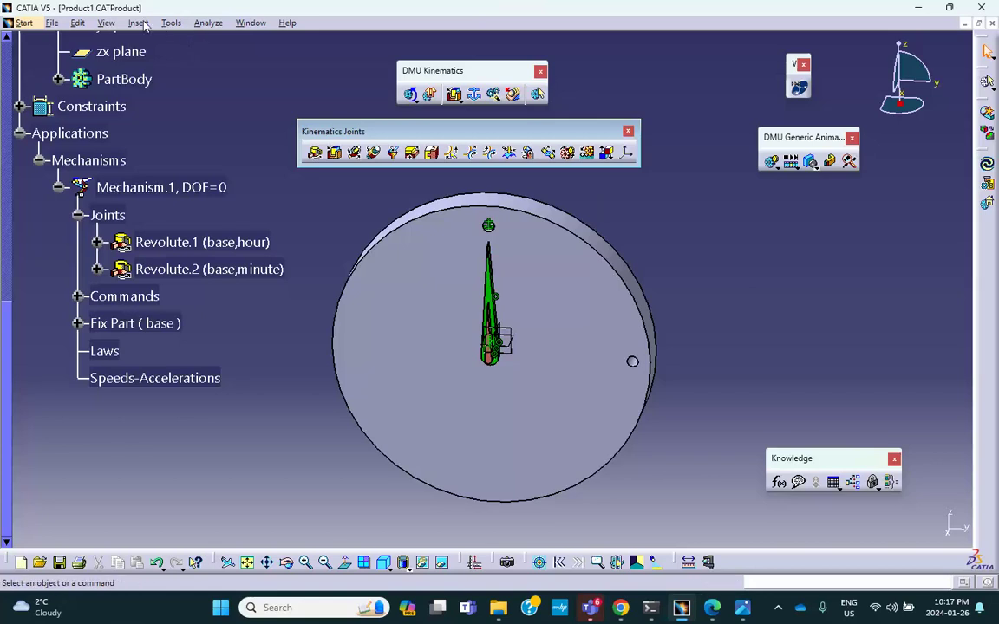
In Options > Parameters and Measure > Units, change Time from Second to Minute (mn).
left_click(169, 24)
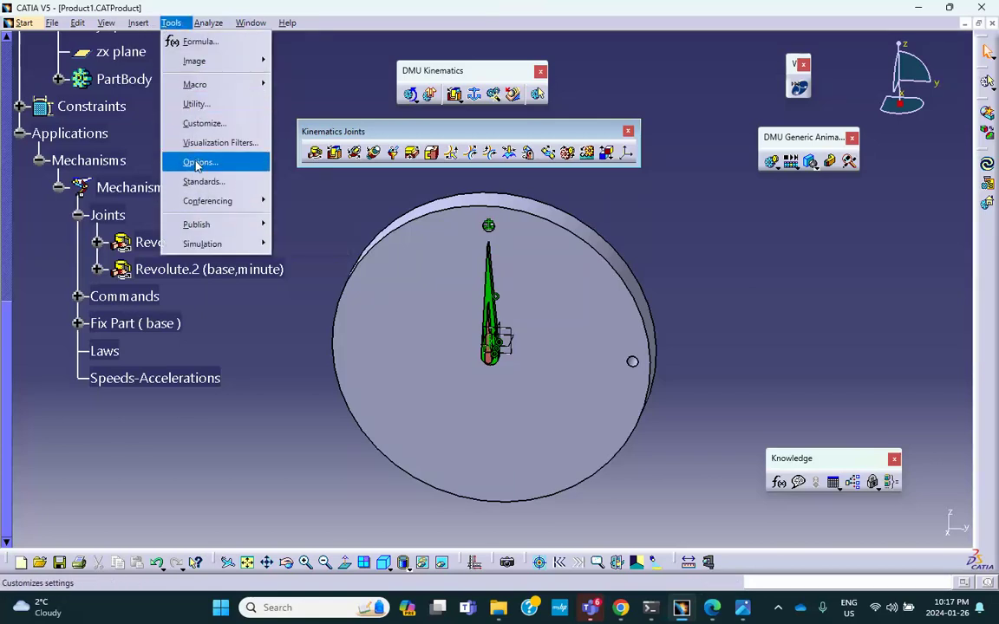
left_click(192, 162)
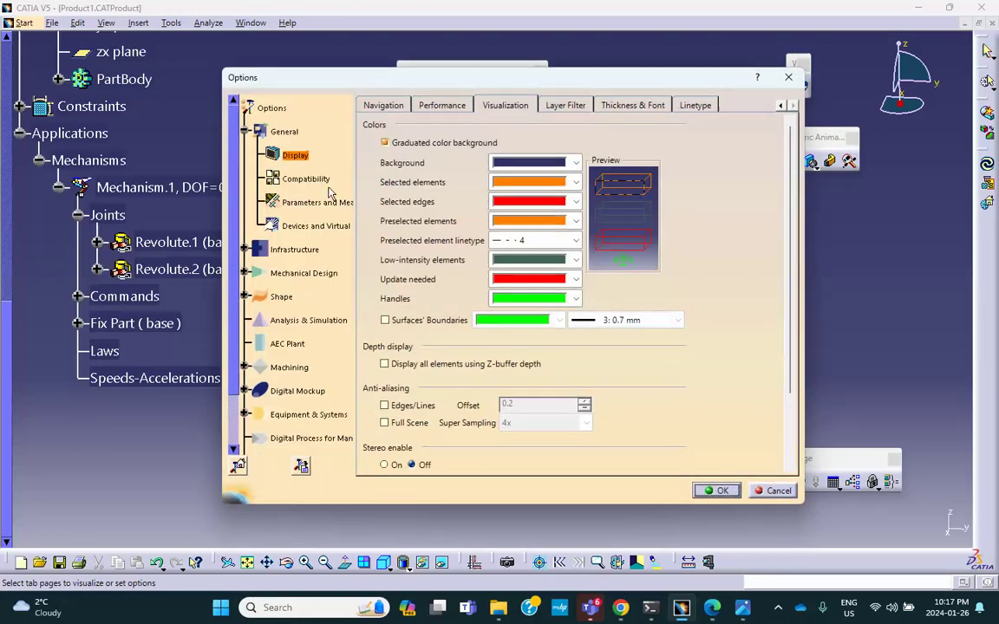
left_click(308, 203)
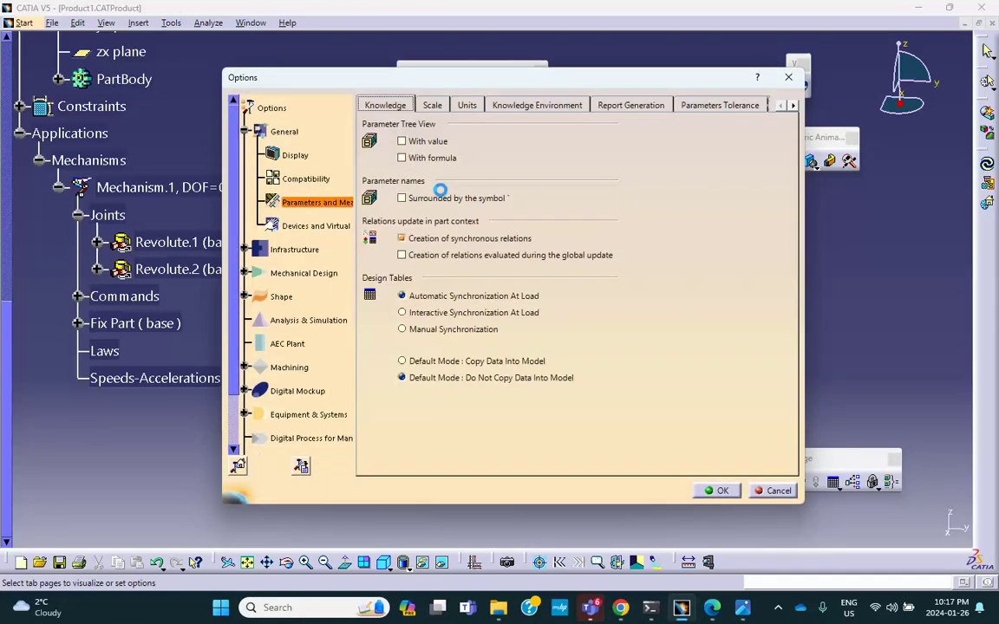
left_click(468, 105)
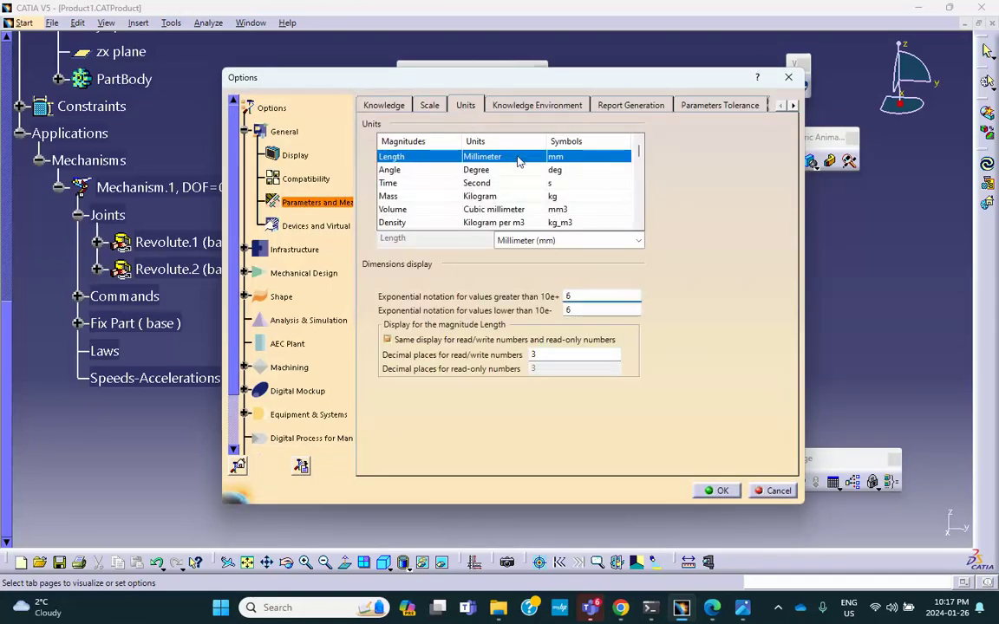
left_click(388, 183)
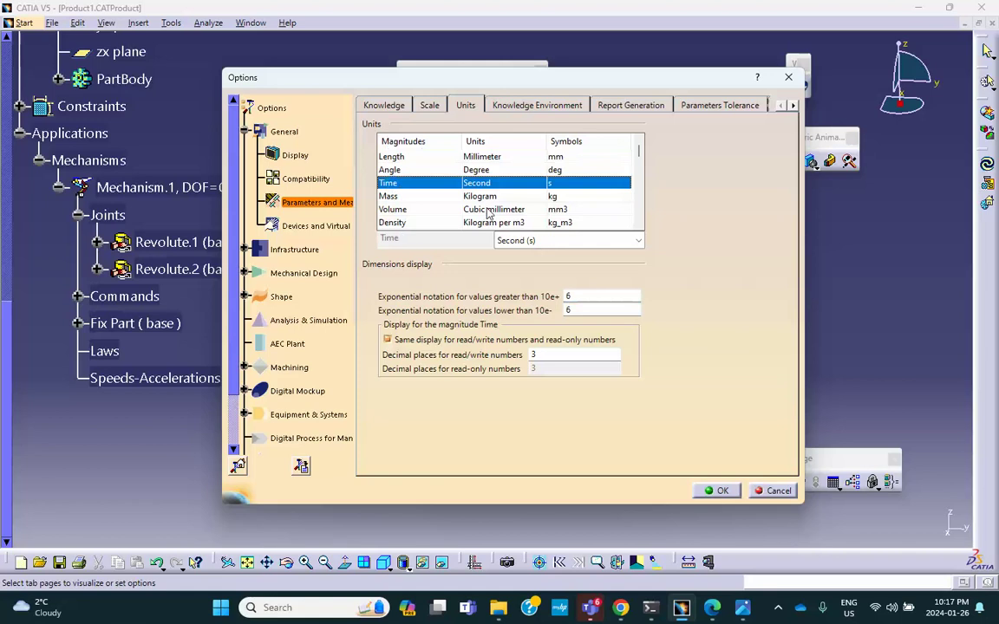
left_click(553, 240)
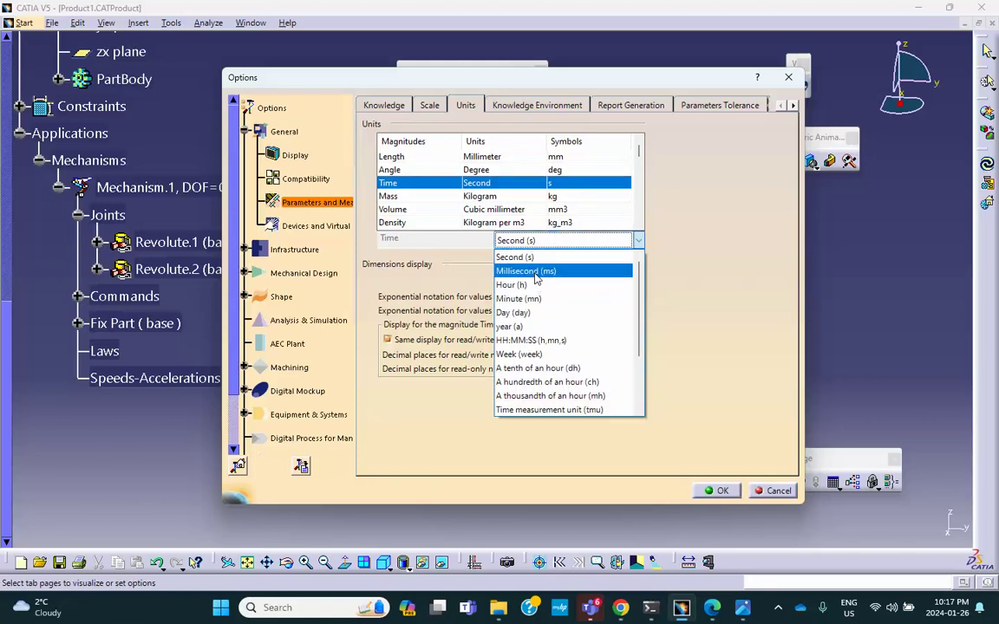
left_click(520, 298)
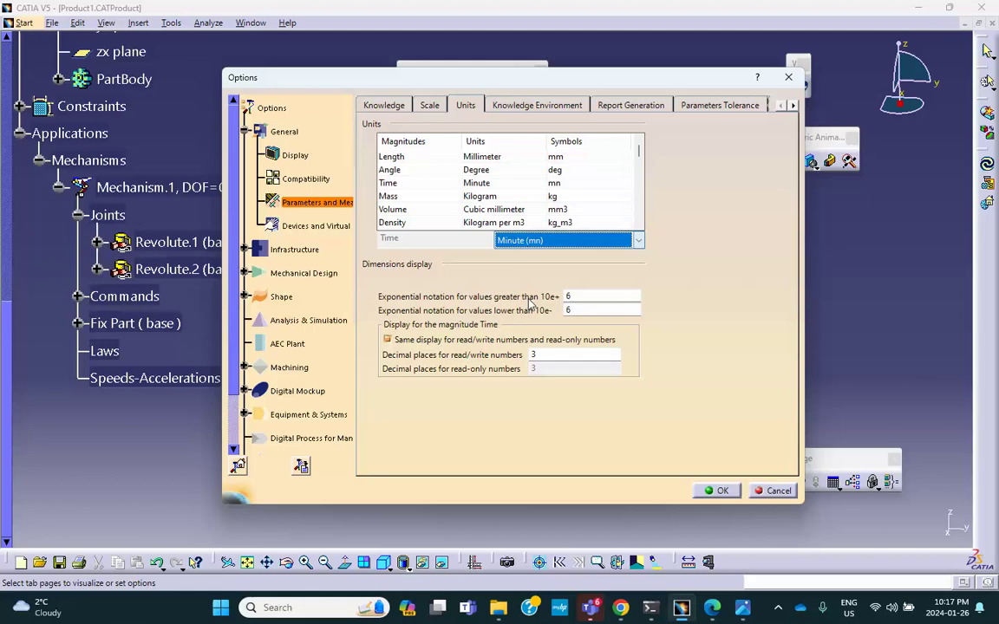
left_click(716, 491)
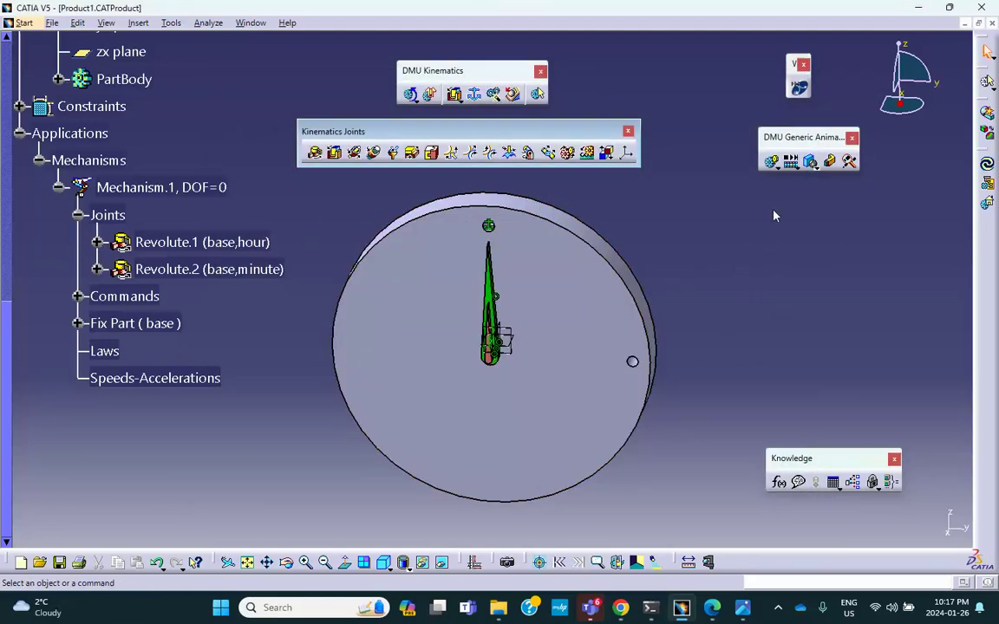
Filter the Formulas dialog to Mechanism.1 and add a formula on Command.1\Angle.
left_click(778, 482)
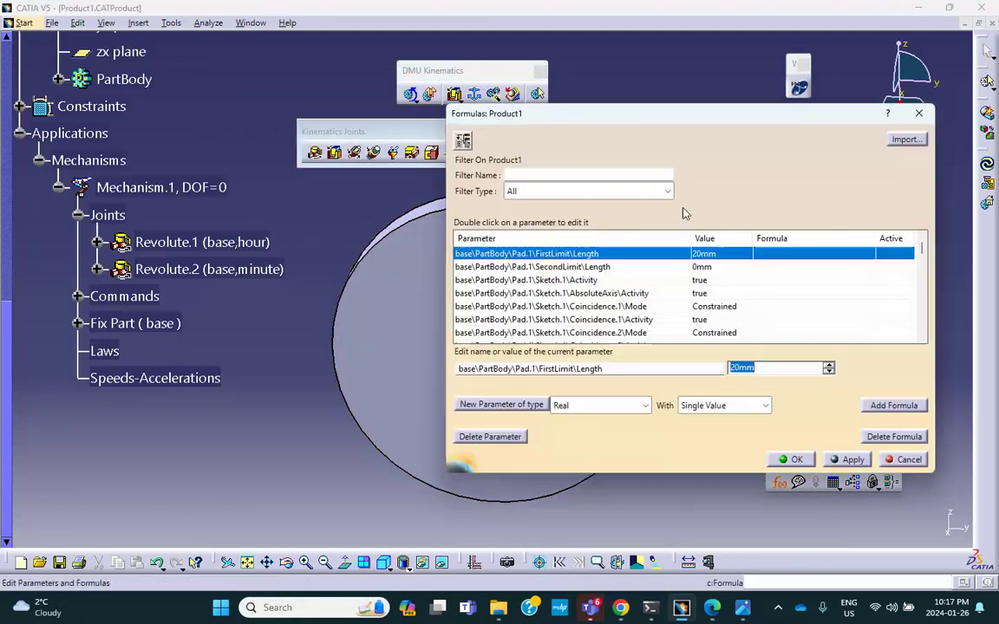
left_click_drag(685, 128, 802, 118)
left_click(138, 188)
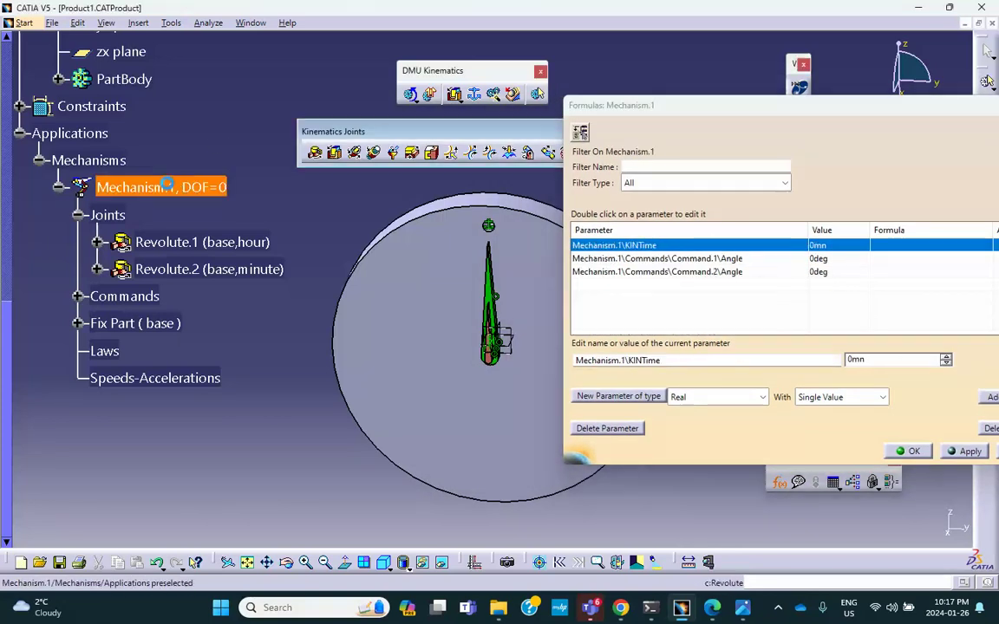
left_click(701, 258)
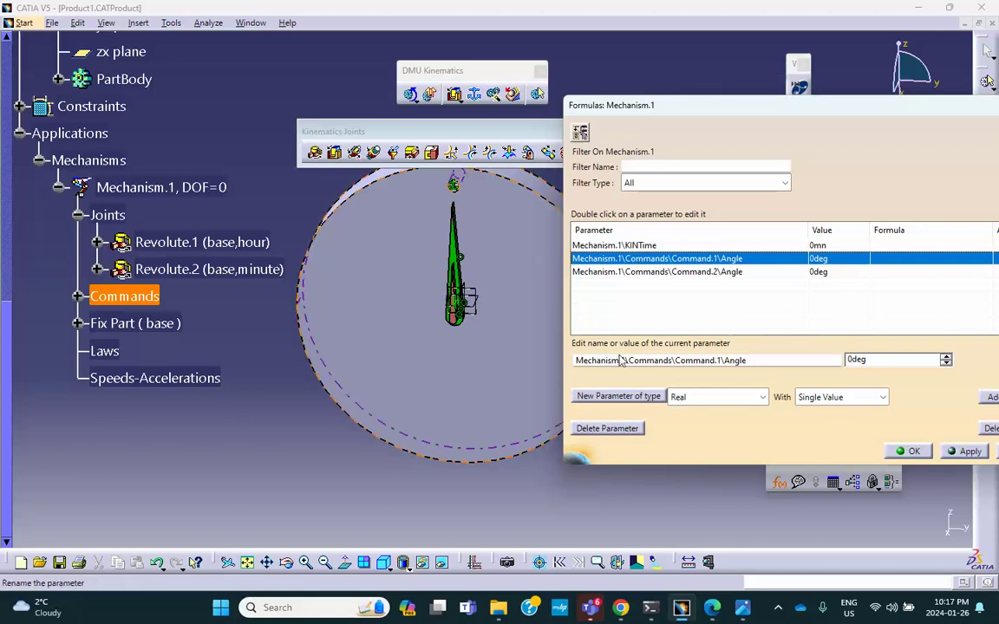
left_click_drag(784, 104, 511, 115)
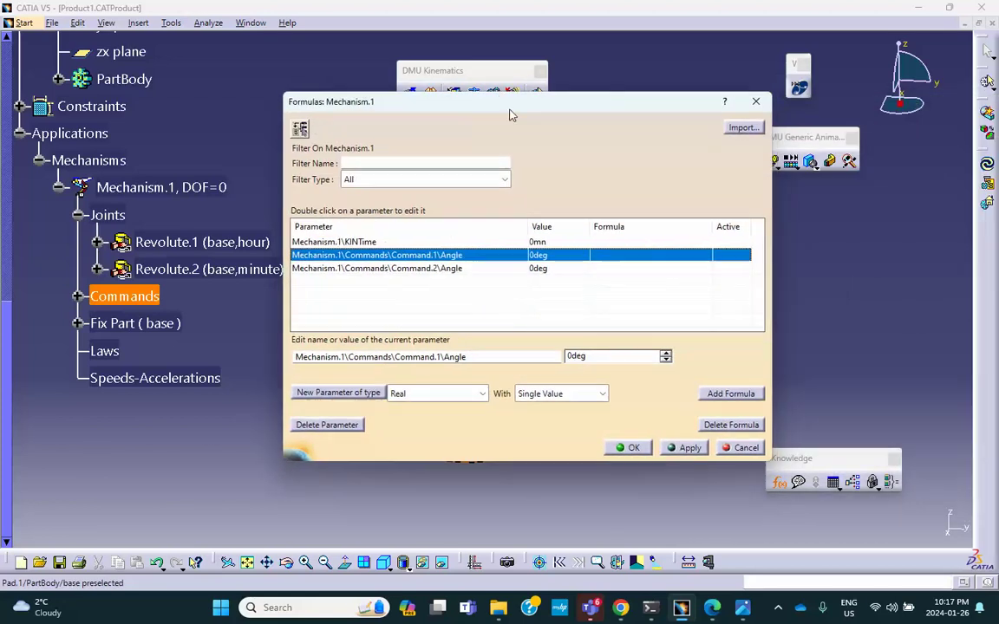
left_click(730, 393)
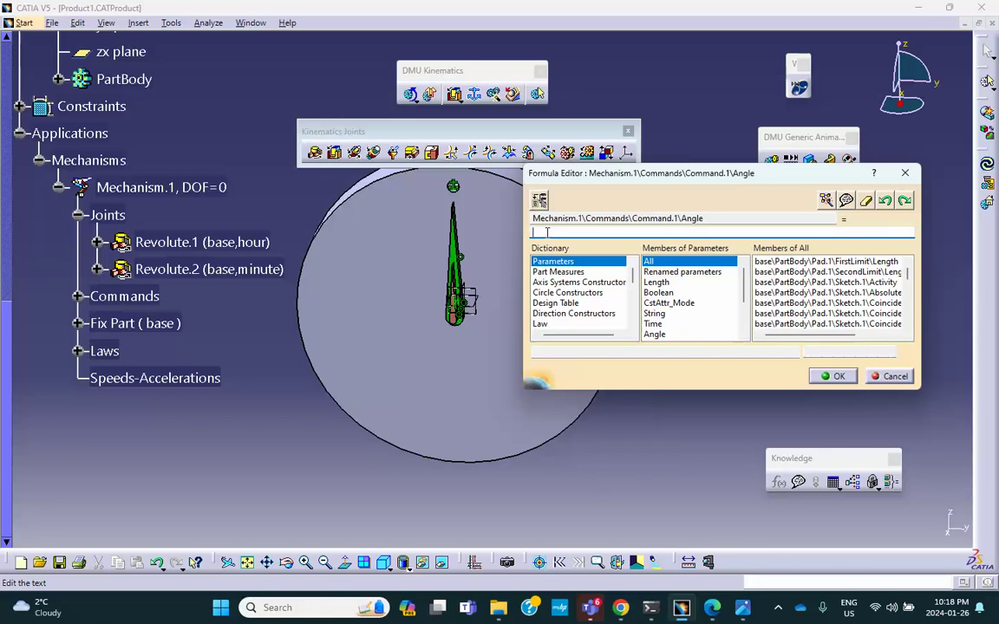
Enter 1rpm*Mechanism.1\KINTime as the Command.1 angle formula and dismiss the units warning.
type("3")
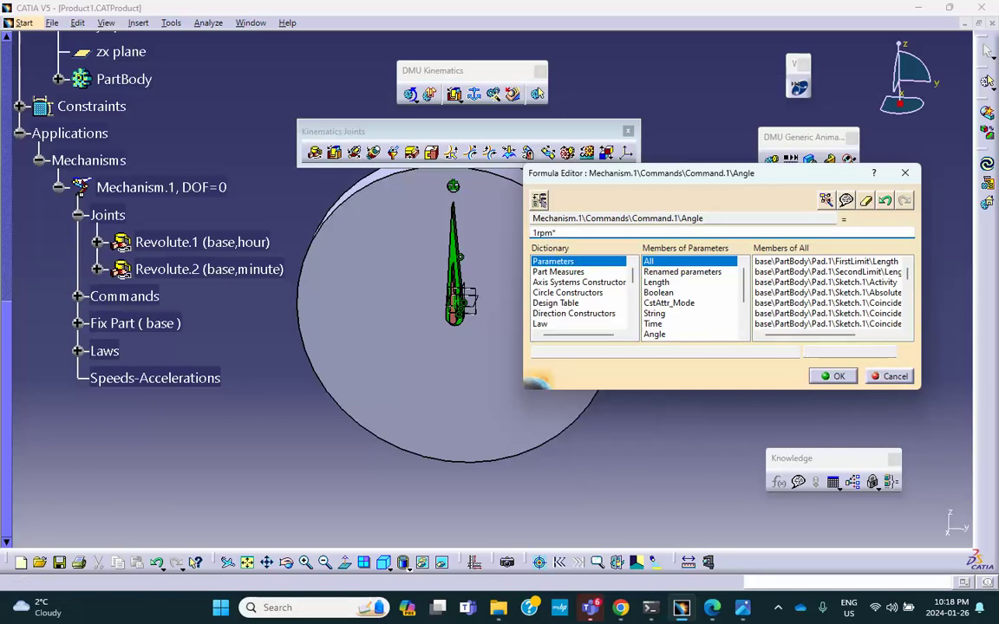
left_click(657, 324)
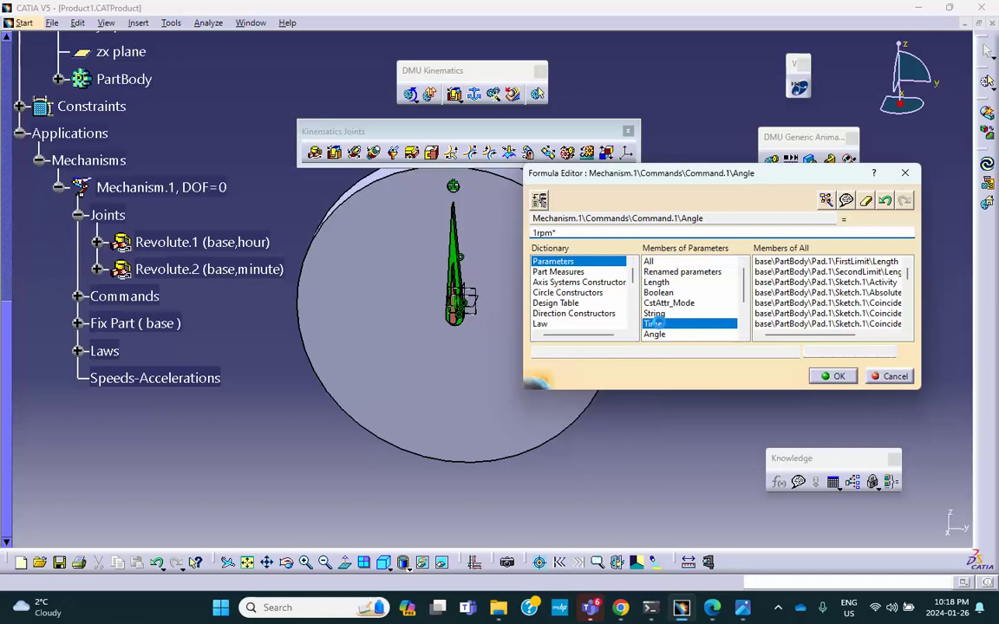
double_click(783, 262)
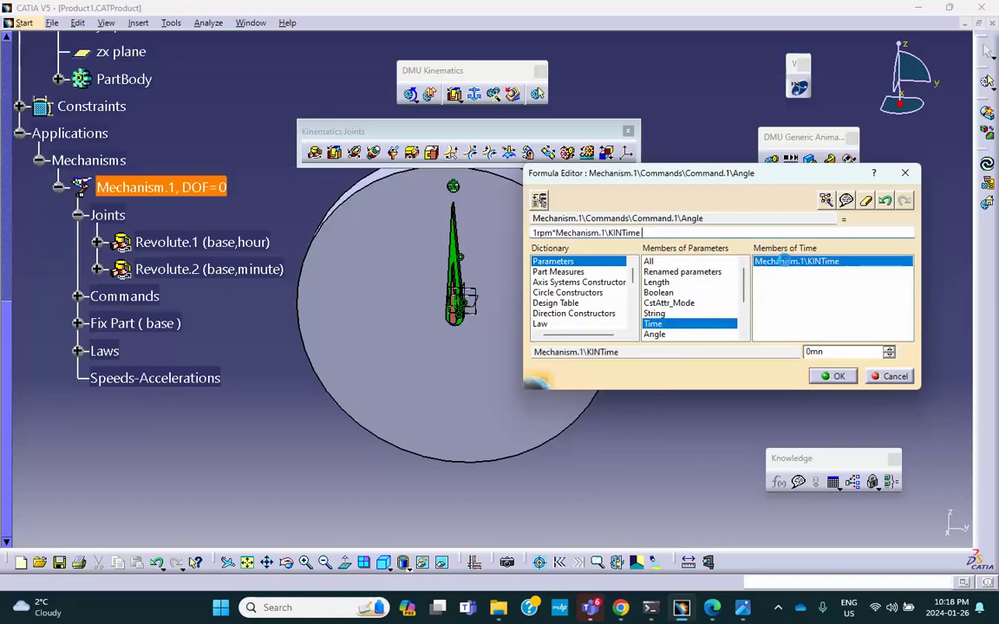
left_click(834, 376)
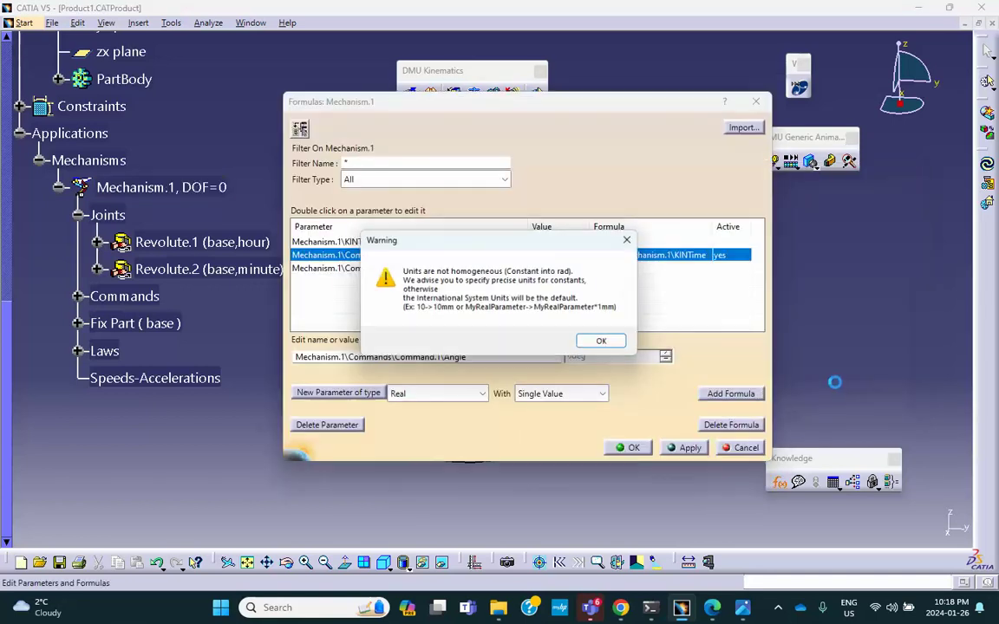
left_click(603, 345)
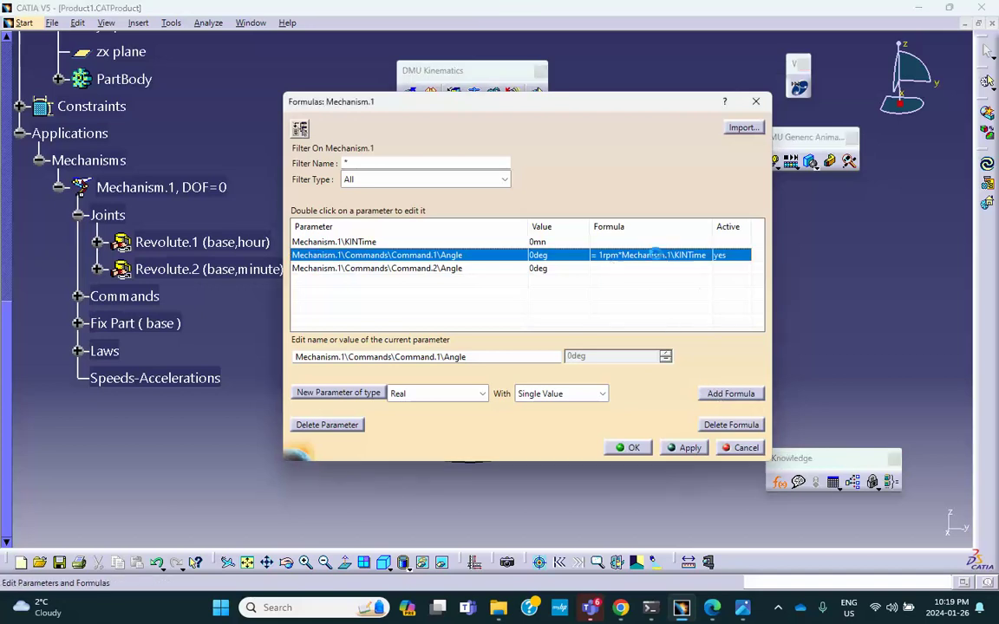
Replace rpm with turn_min so Command.1 reads 1turn_min*Mechanism.1\KINTime.
double_click(675, 256)
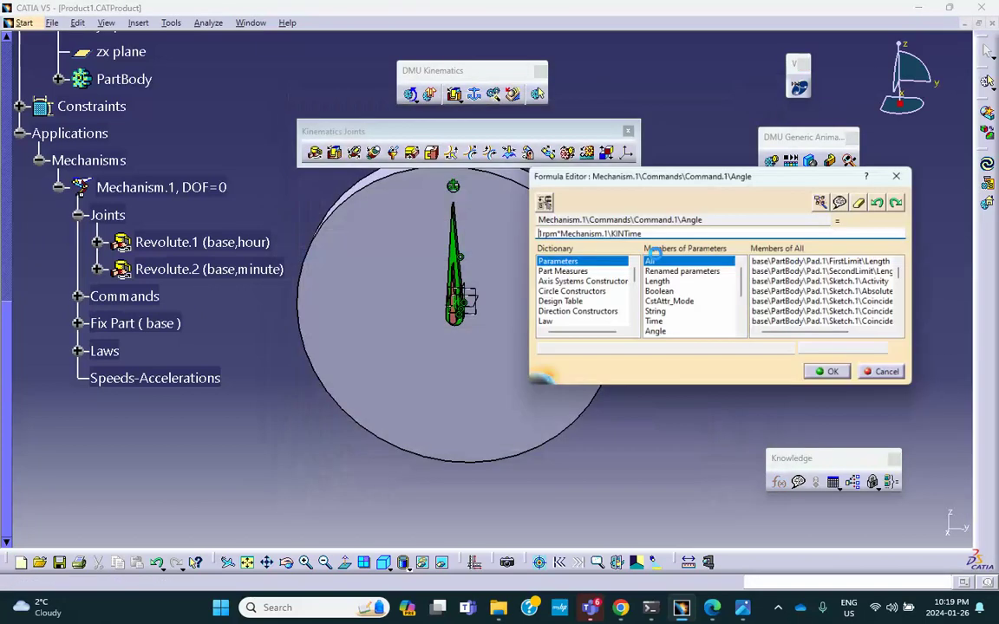
left_click(556, 233)
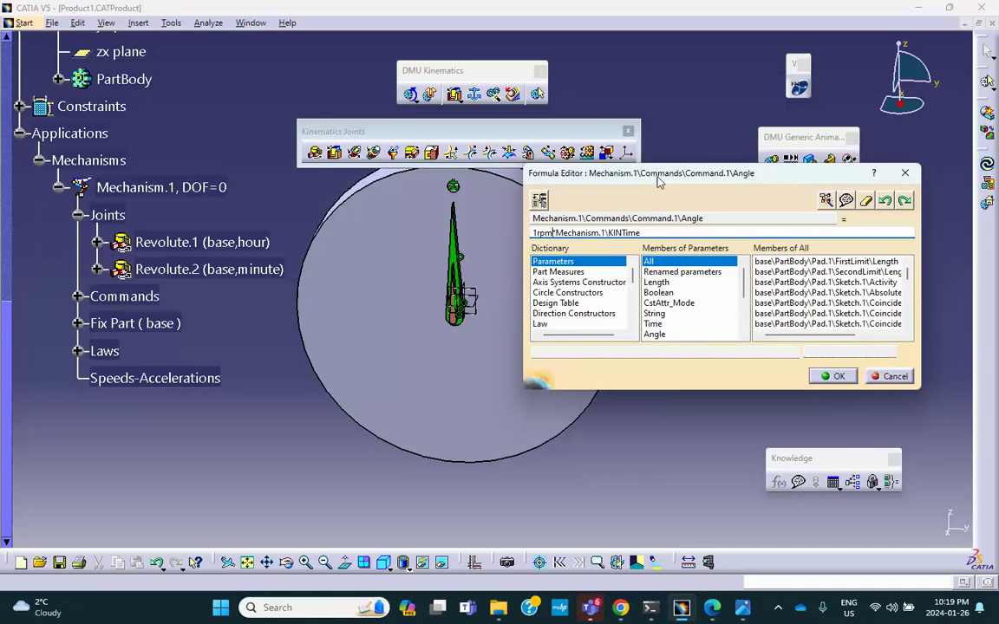
key("BackSpace")
key("BackSpace")
key("BackSpace")
key("BackSpace")
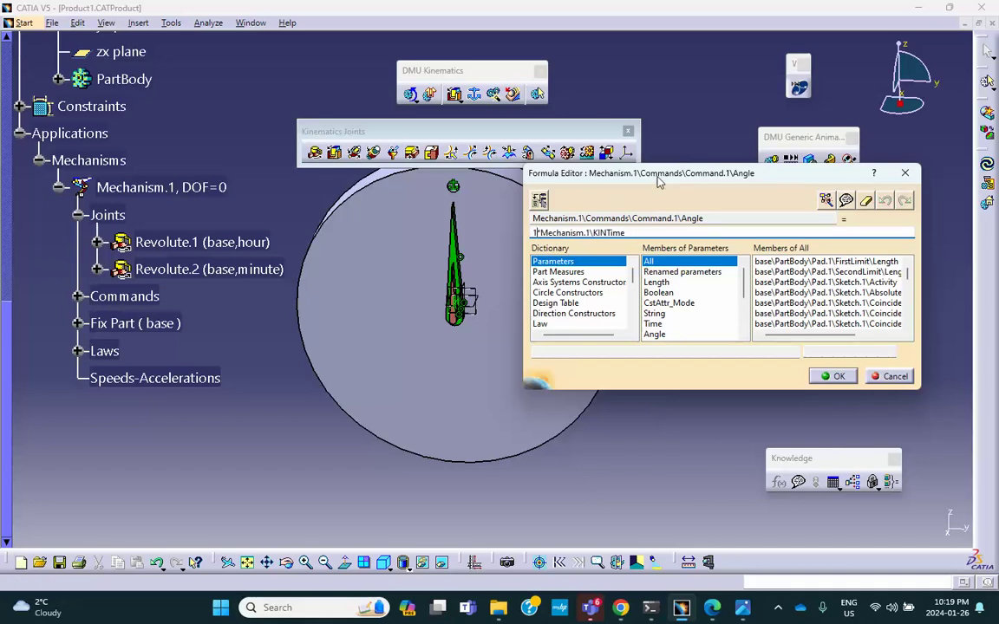
type("tur")
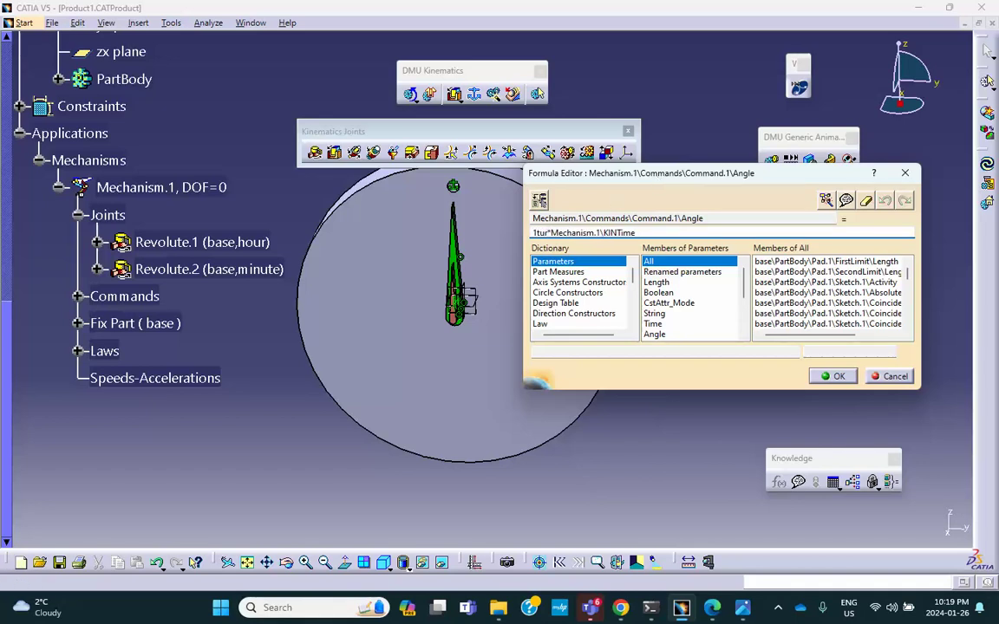
type("n_min")
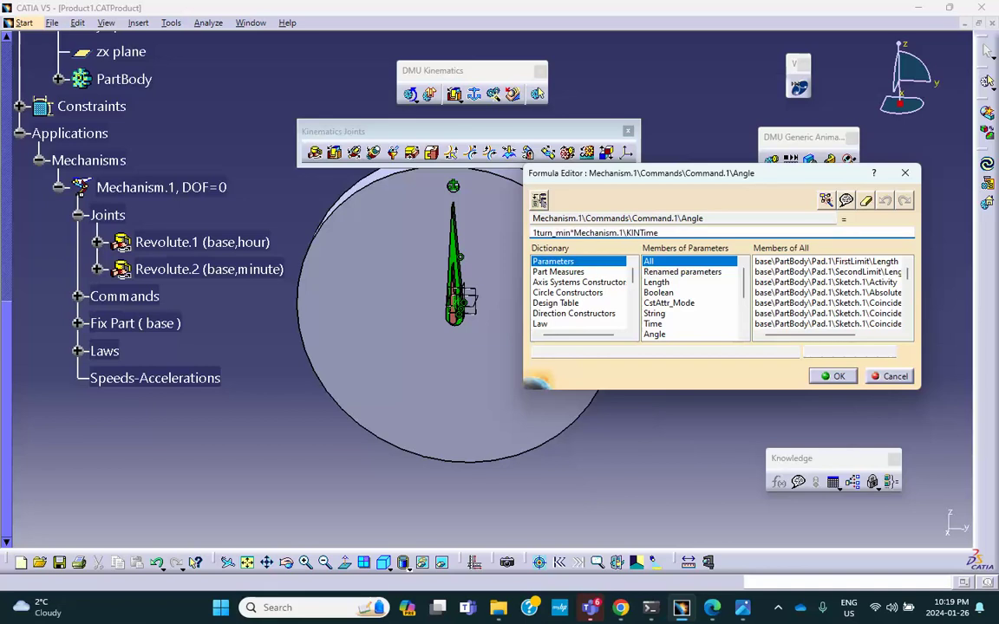
key("Return")
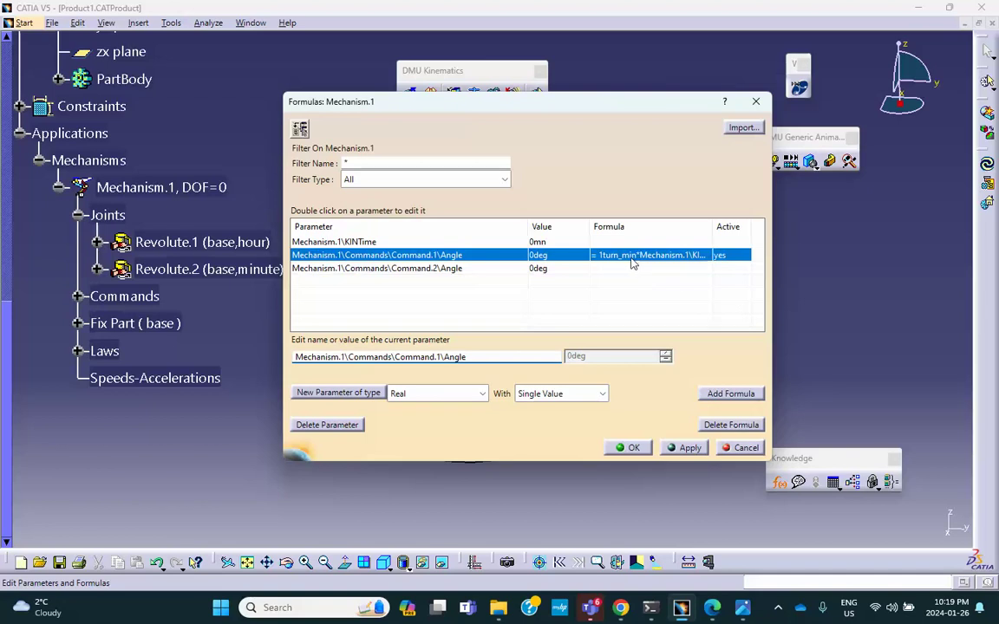
left_click(412, 271)
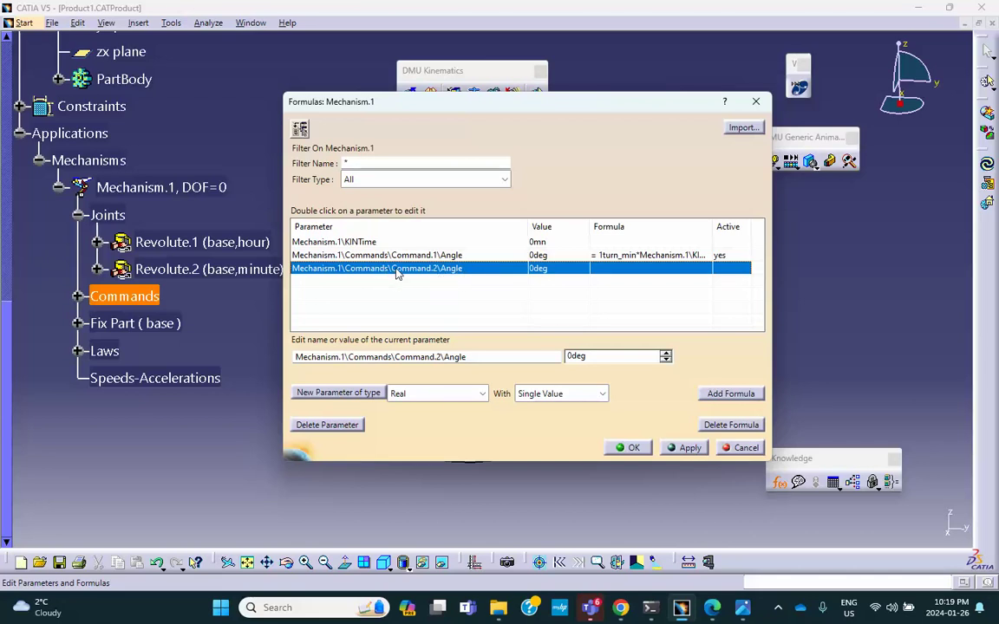
Add a formula on the selected Mechanism.1\Commands\Command.2\Angle row.
left_click(726, 394)
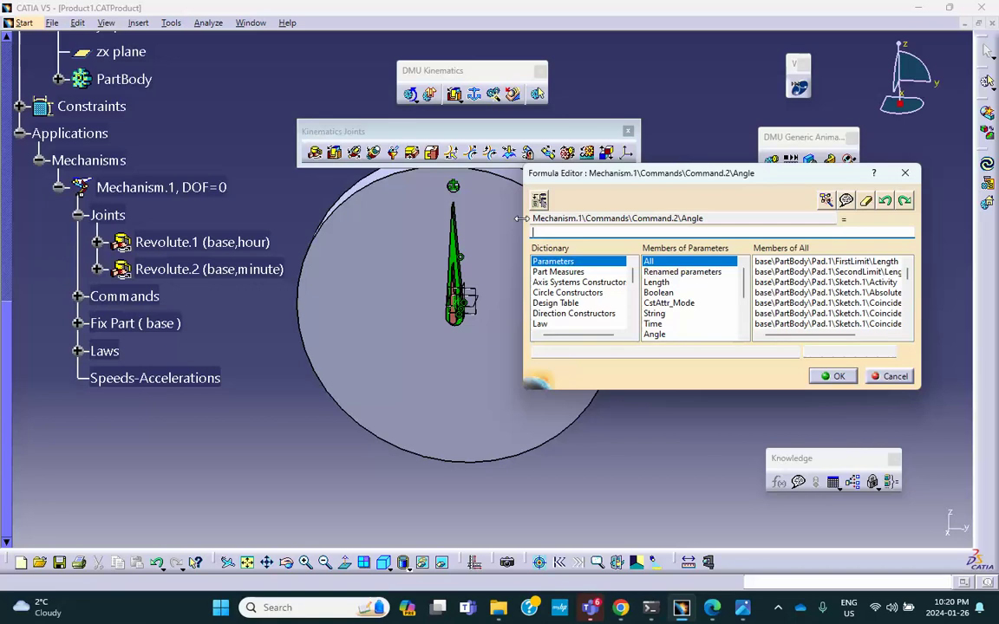
Enter 1/720turn_m*Mechanism.1\KINTime as the Command.2 angle formula and confirm it.
type("1turn_ m")
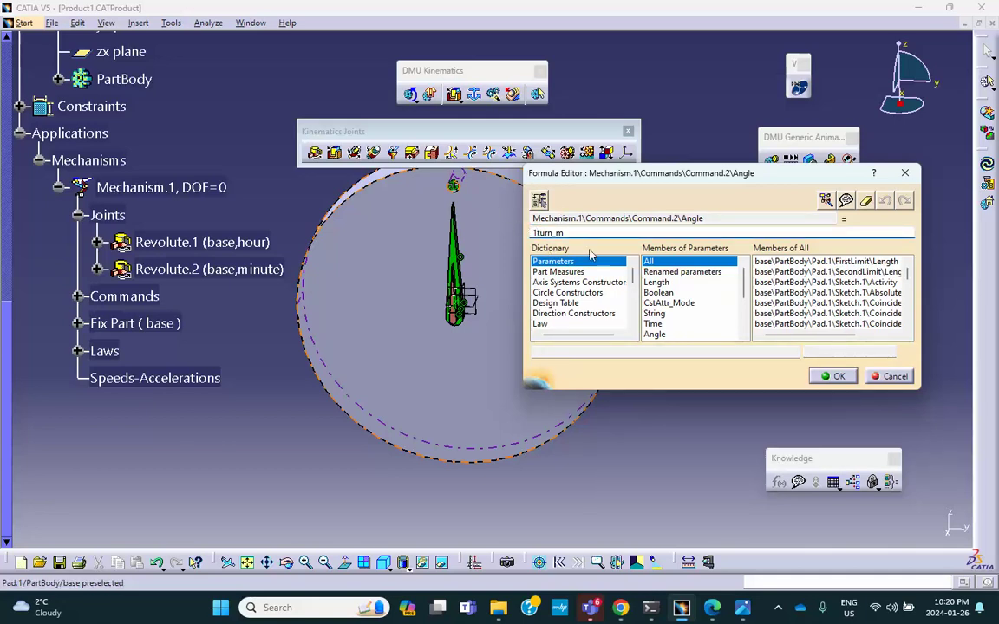
left_click(536, 233)
type("/")
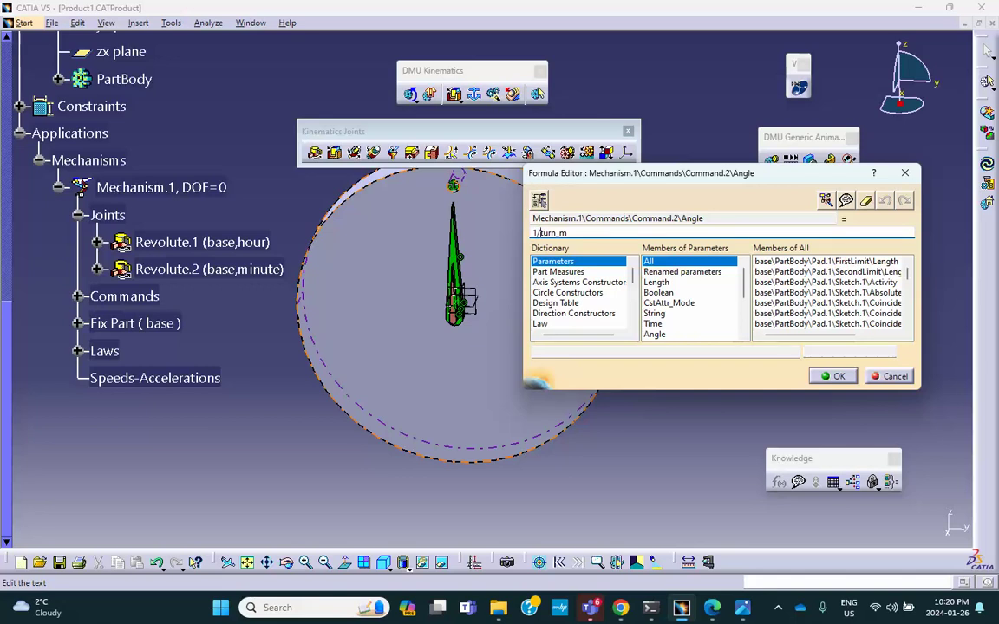
type("1")
type("20")
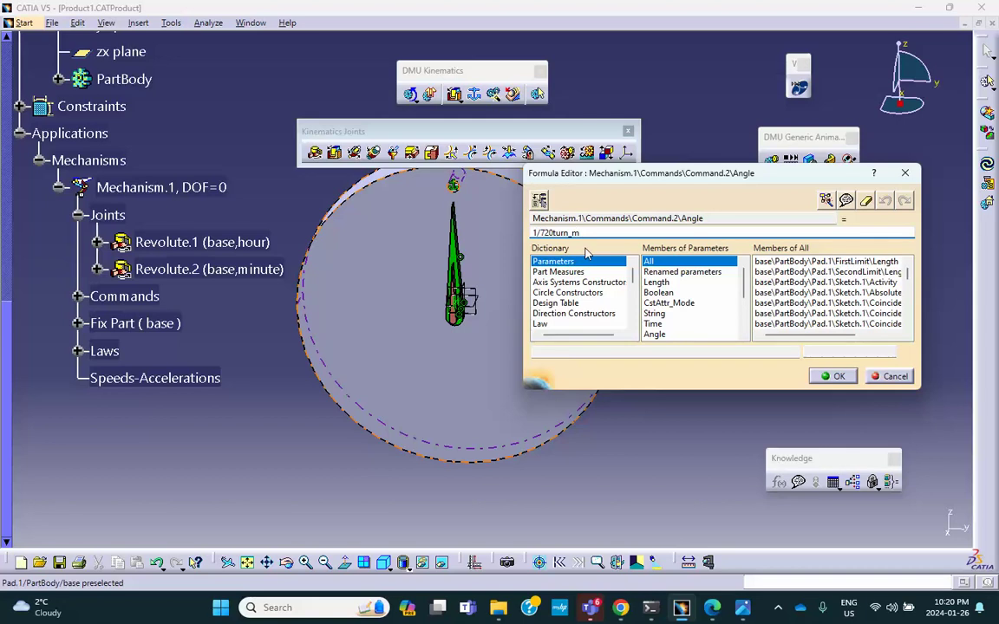
type("*")
left_click(652, 323)
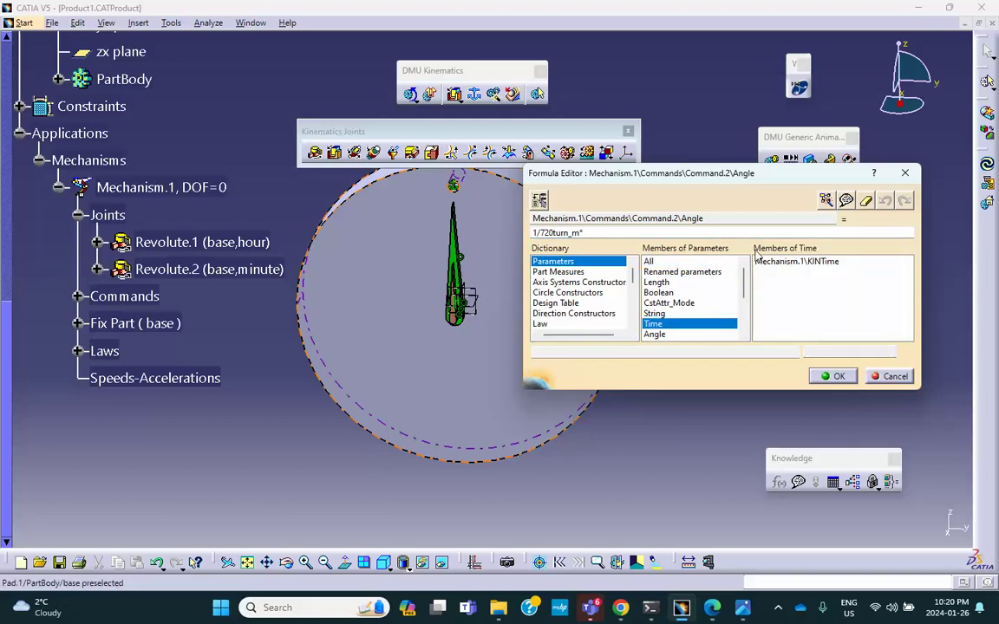
double_click(781, 262)
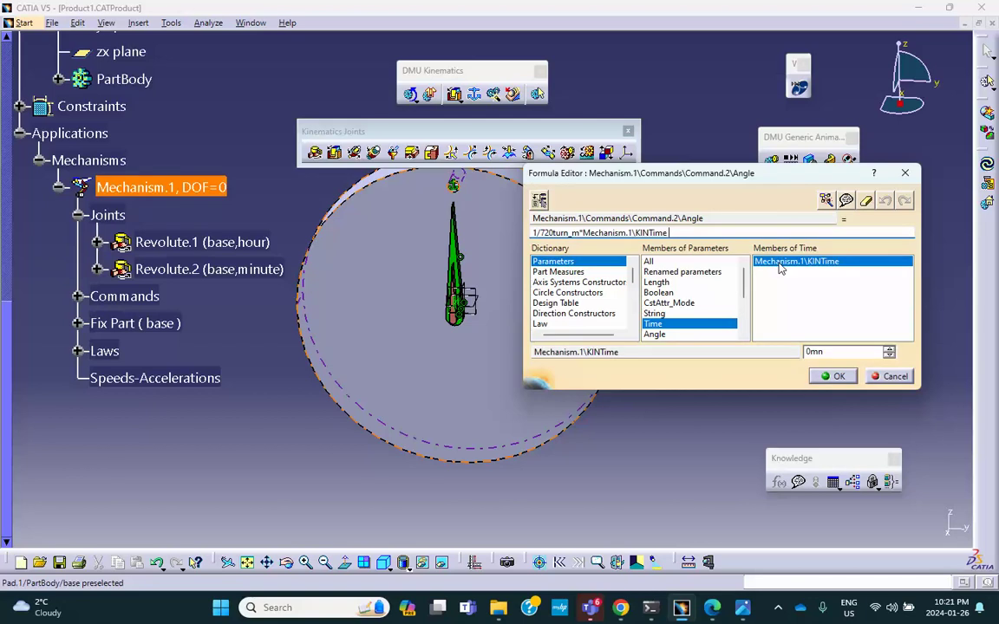
left_click(839, 378)
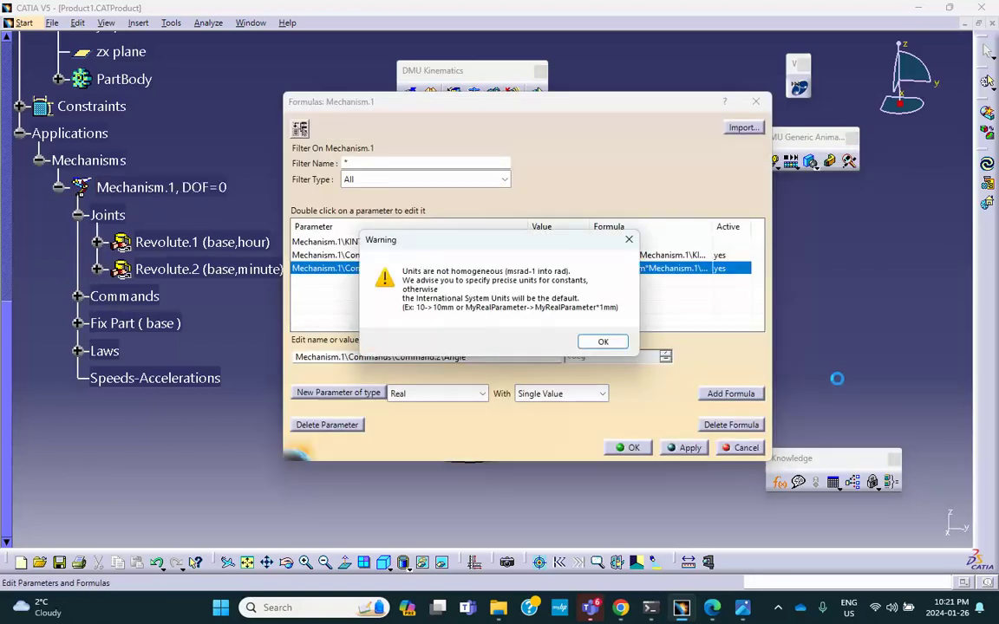
Reopen the Command.2 formula, wrap the factor as (1/720) with an asterisk, and retry.
left_click(607, 339)
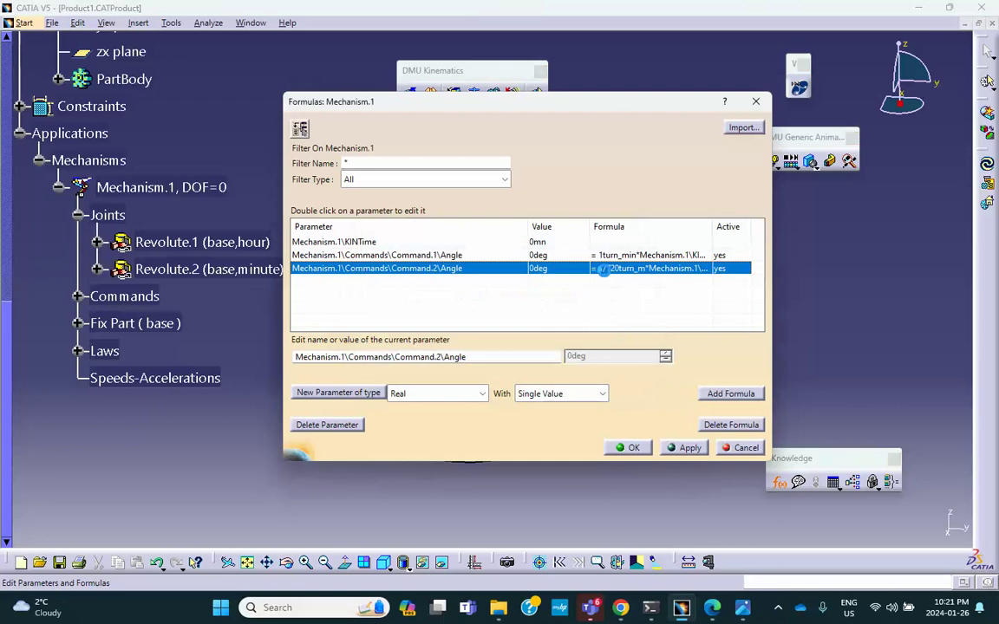
double_click(602, 271)
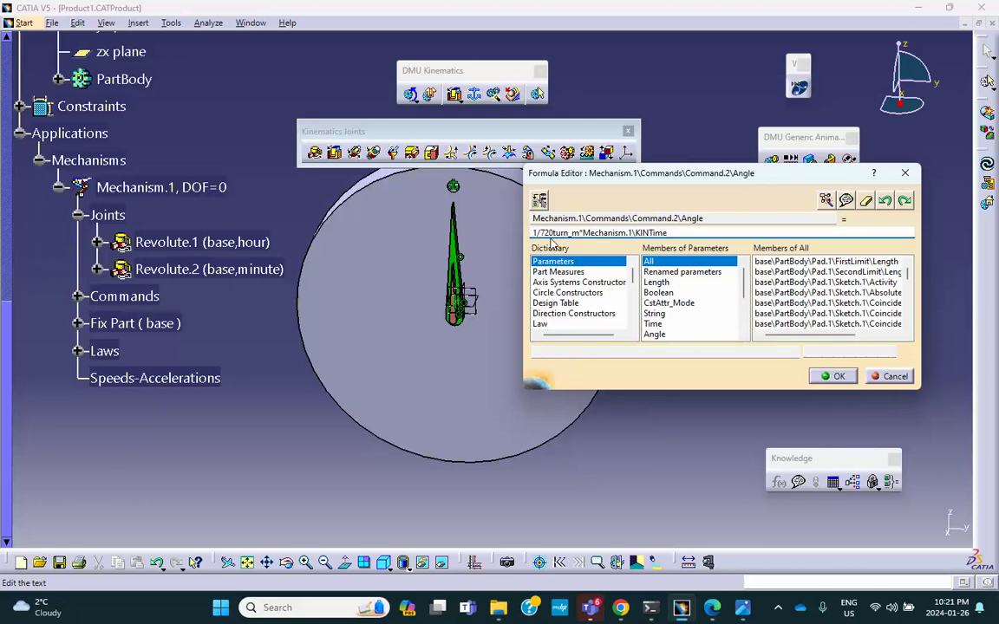
type("(")
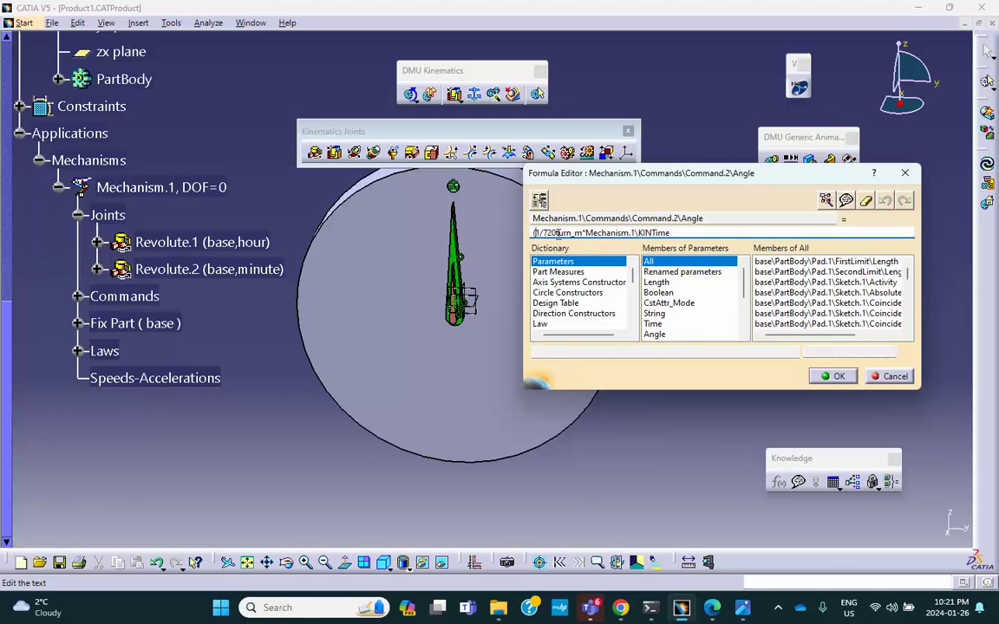
left_click(556, 234)
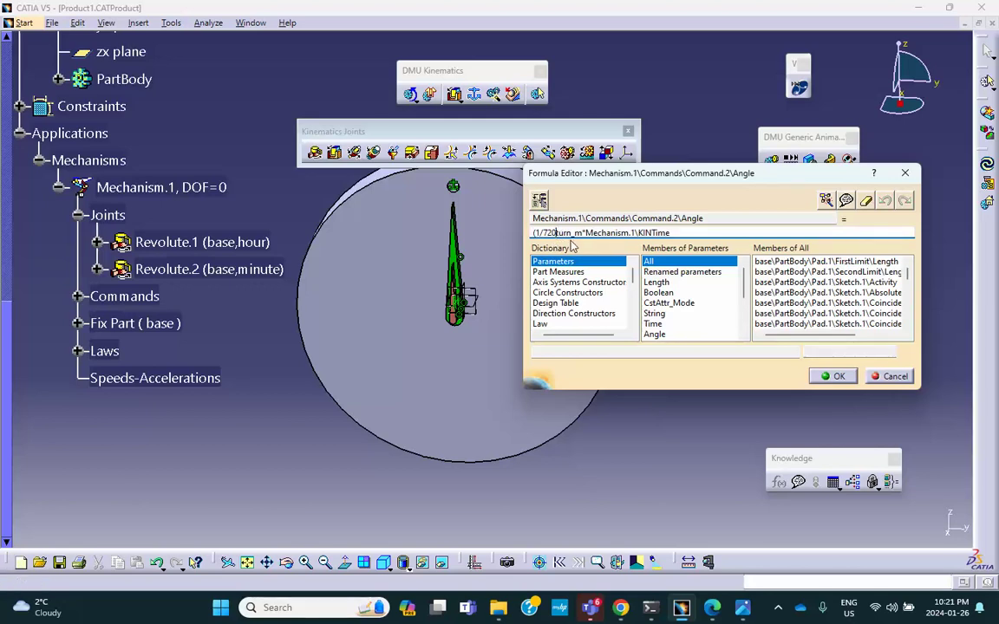
type(")")
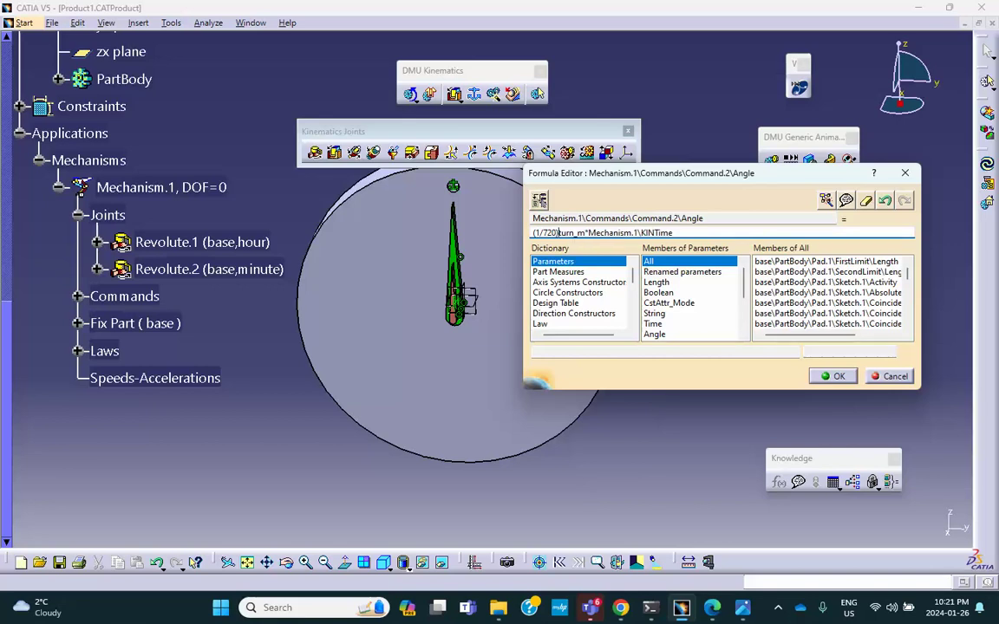
type("*")
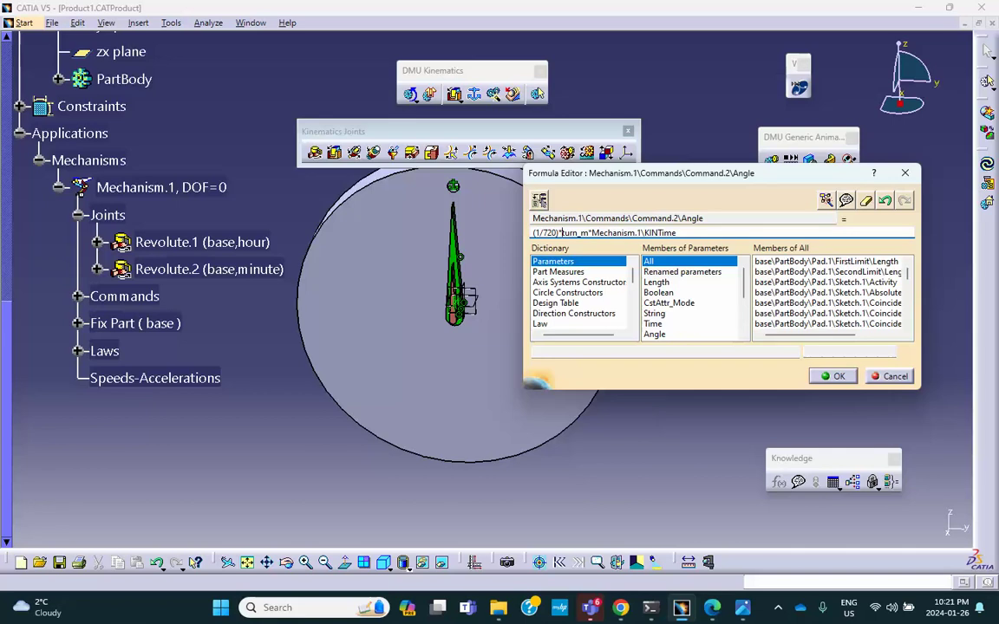
left_click(834, 376)
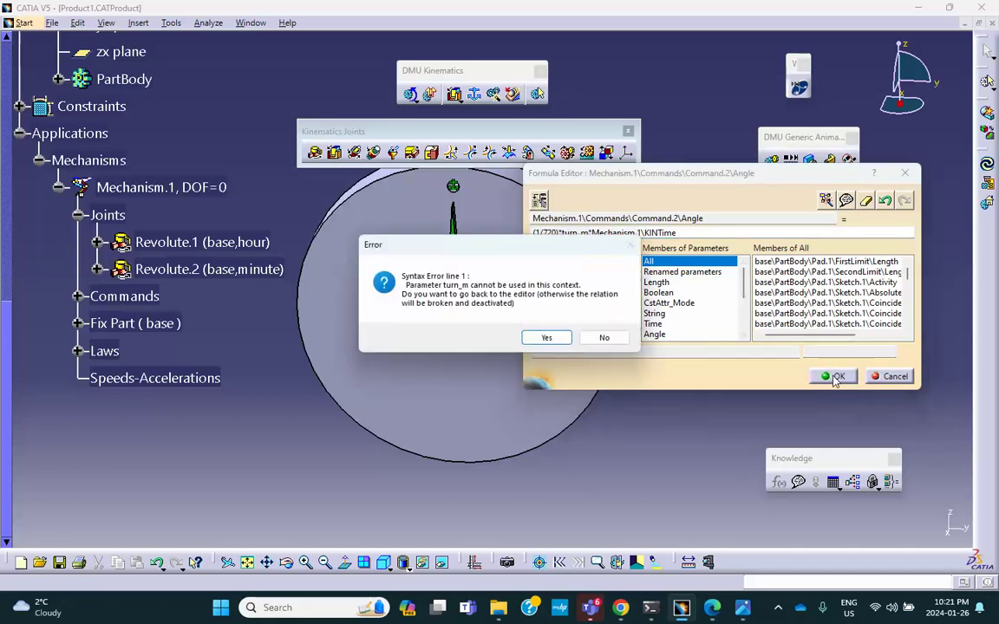
Delete the asterisk before turn_m in the Command.2 formula and retry accepting it.
left_click(547, 337)
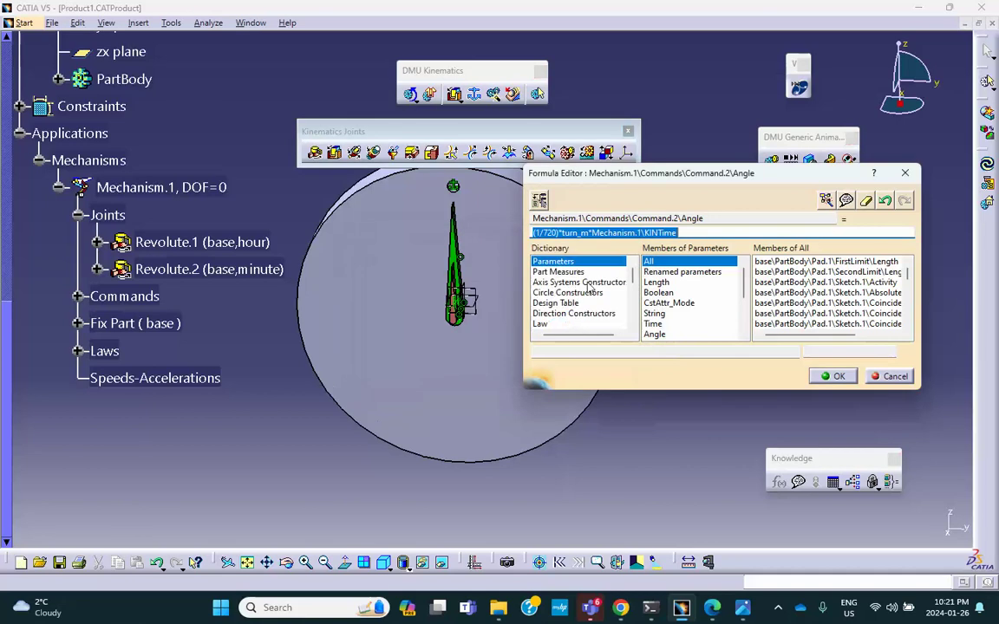
left_click(563, 232)
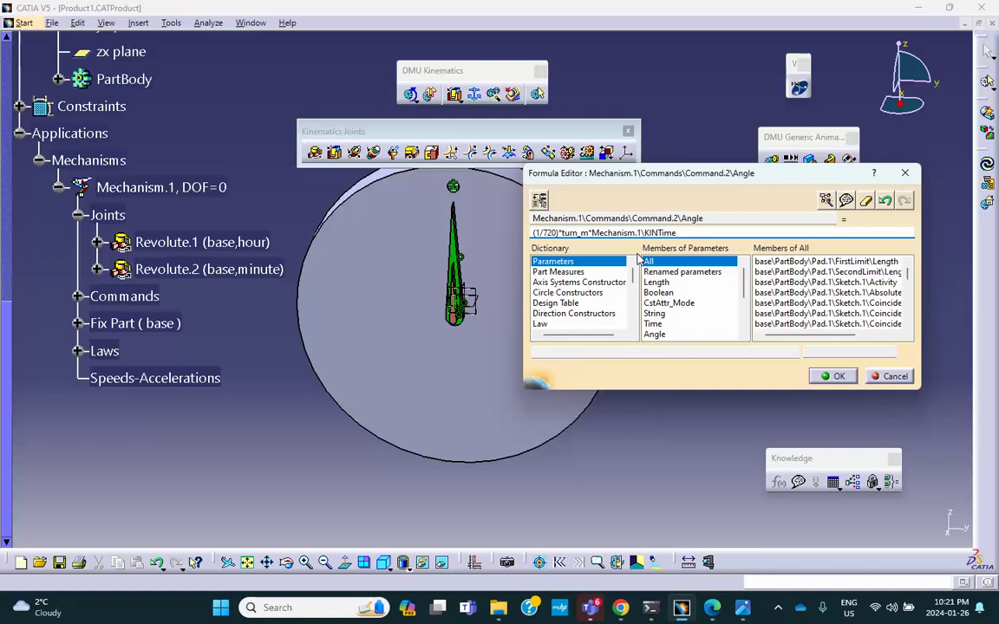
key("BackSpace")
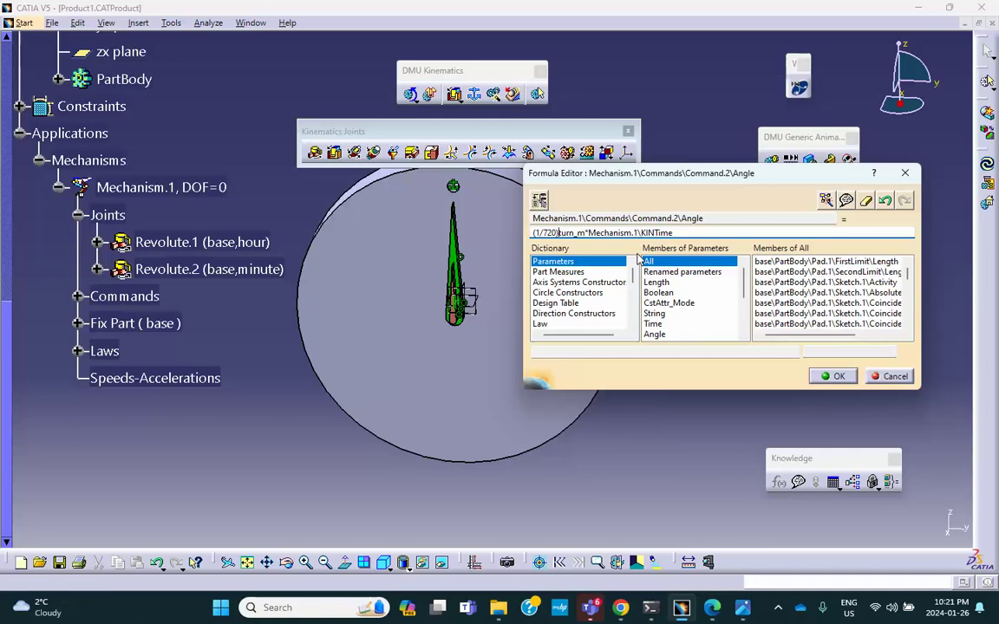
left_click(837, 377)
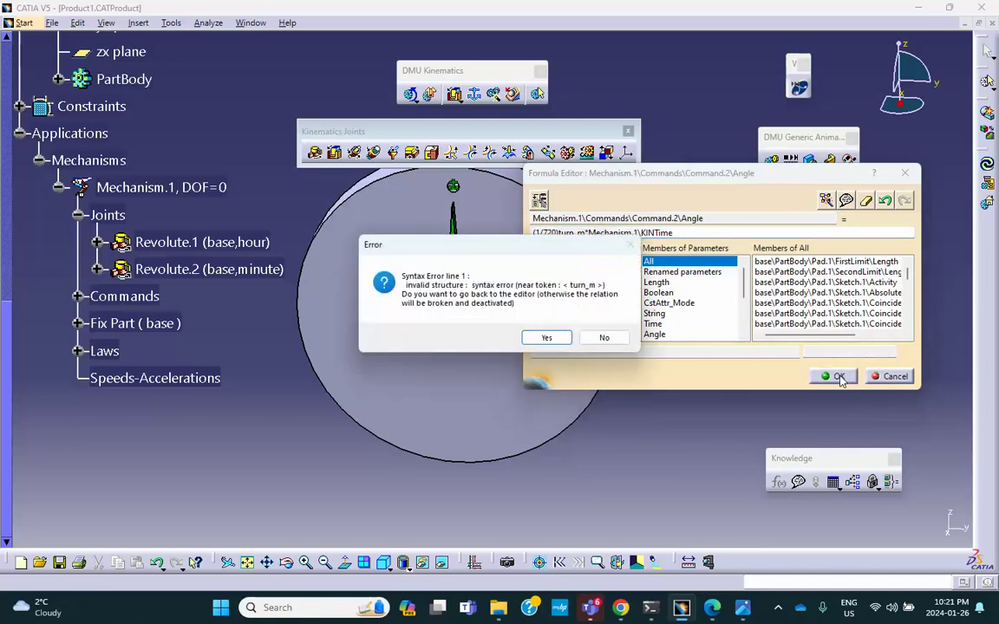
Change turn_m to turn_min in the Command.2 formula and retry after the syntax error.
left_click(547, 337)
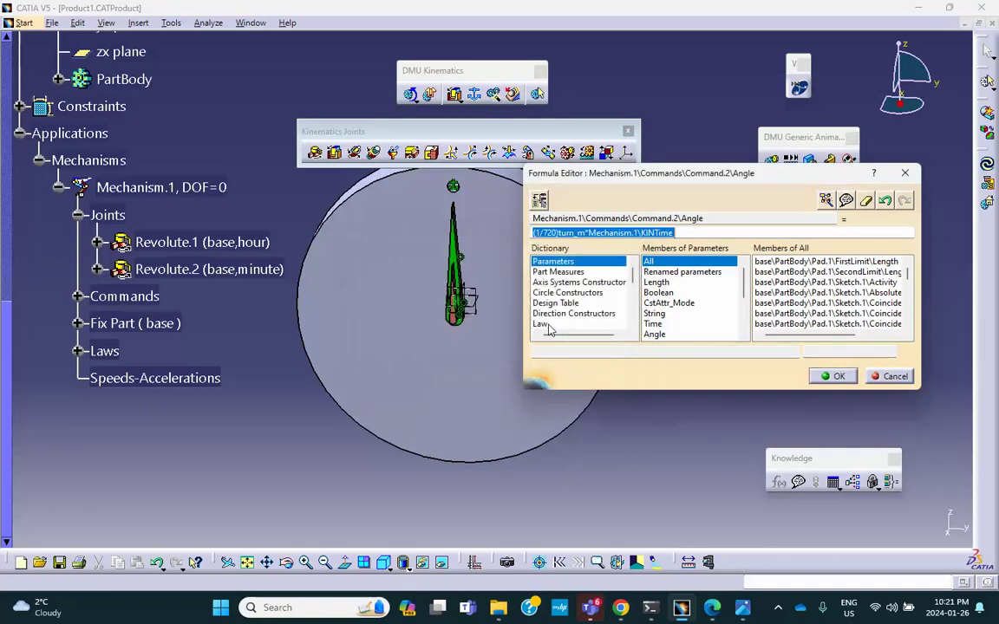
left_click(575, 236)
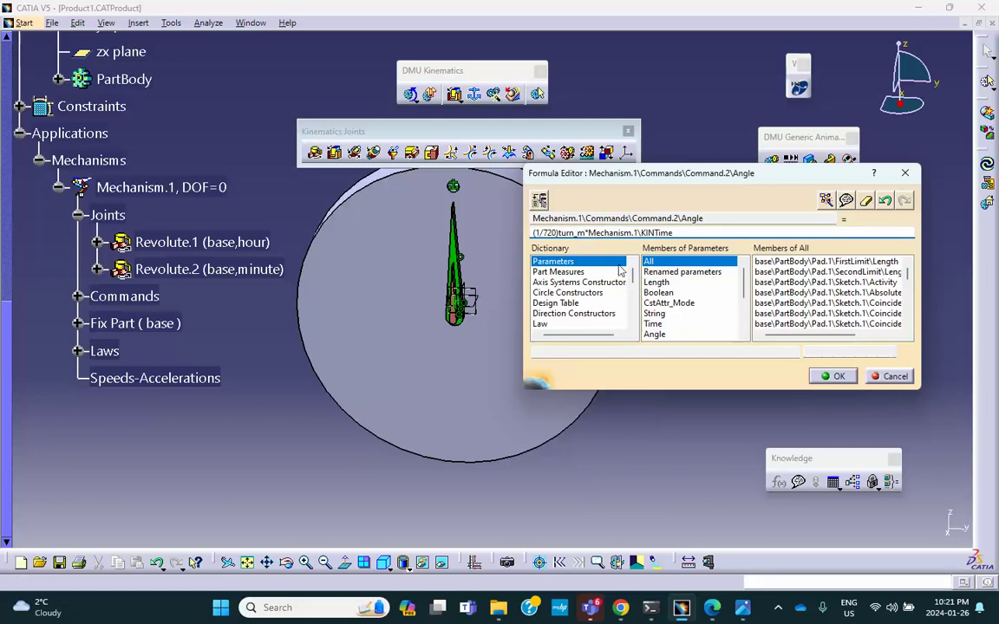
left_click(594, 232)
type("in")
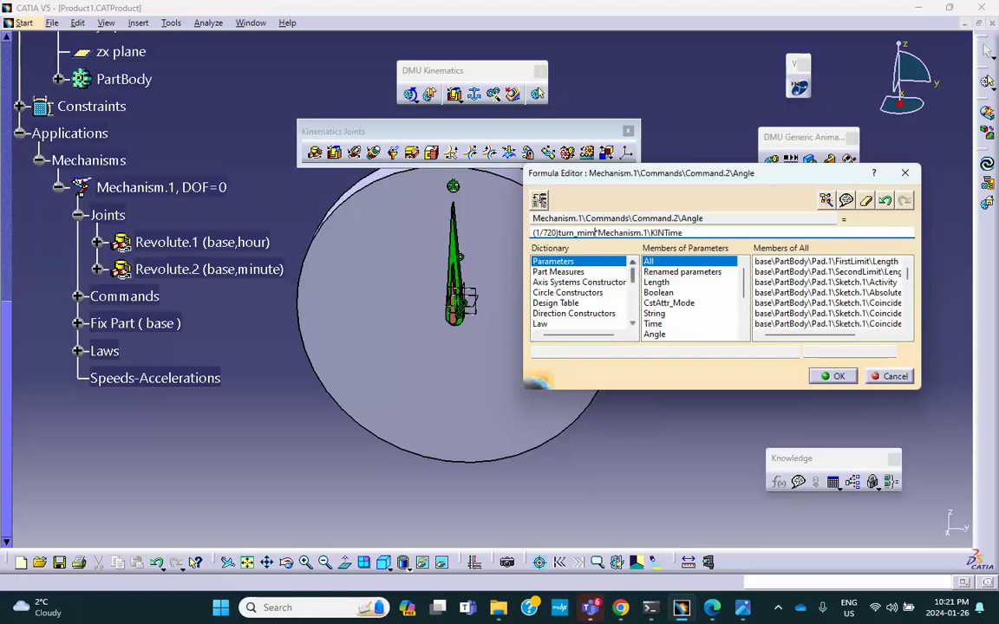
key("BackSpace")
type("n")
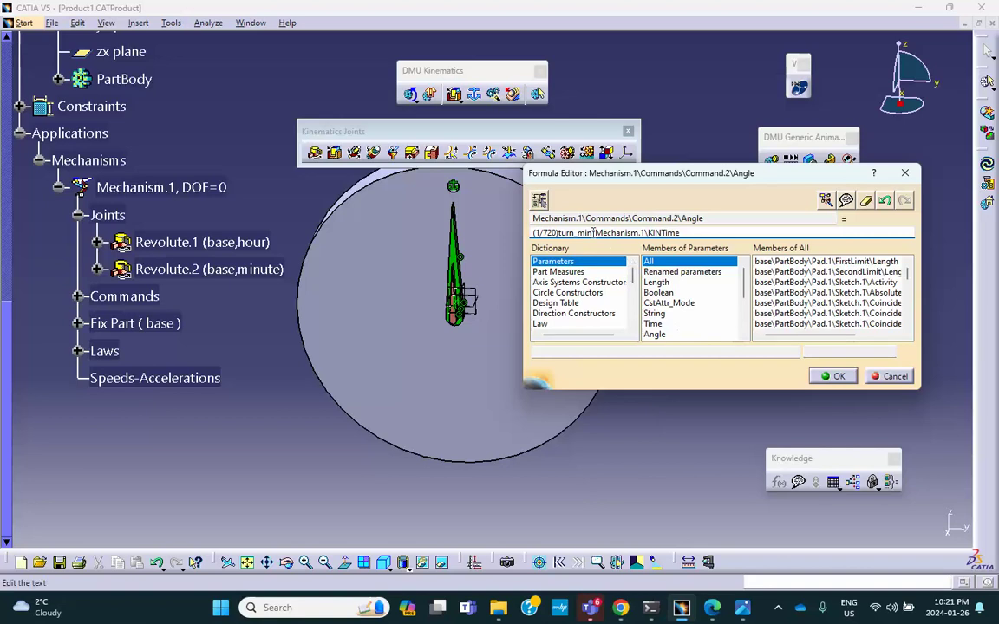
left_click(837, 378)
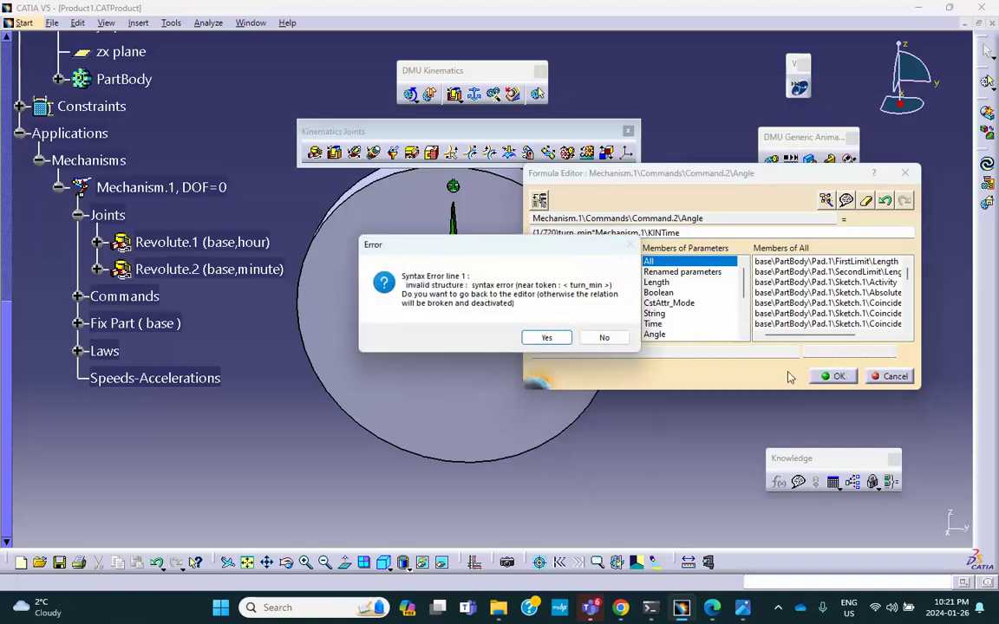
left_click(546, 338)
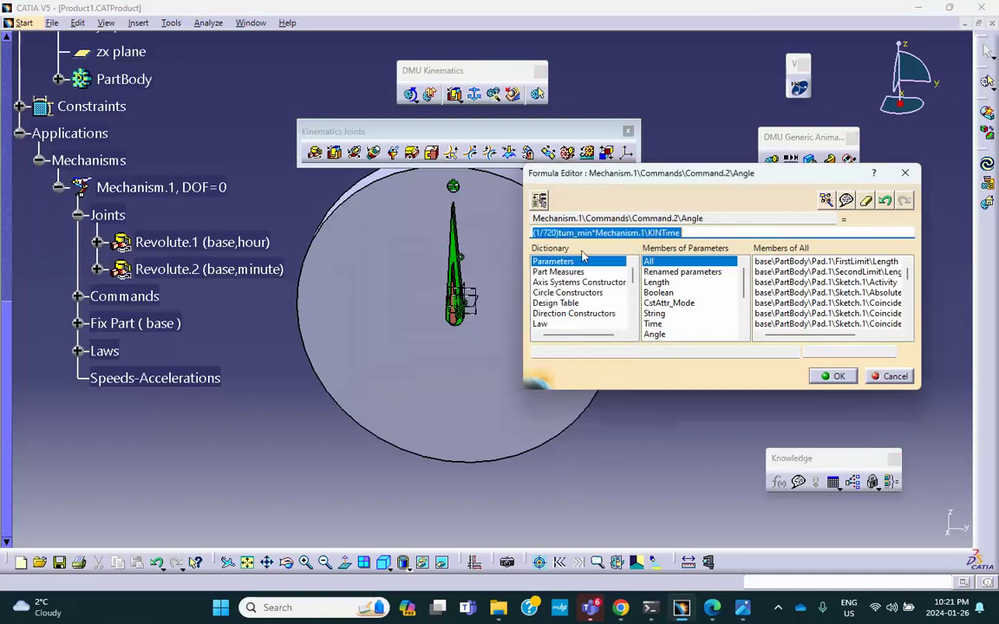
left_click(610, 233)
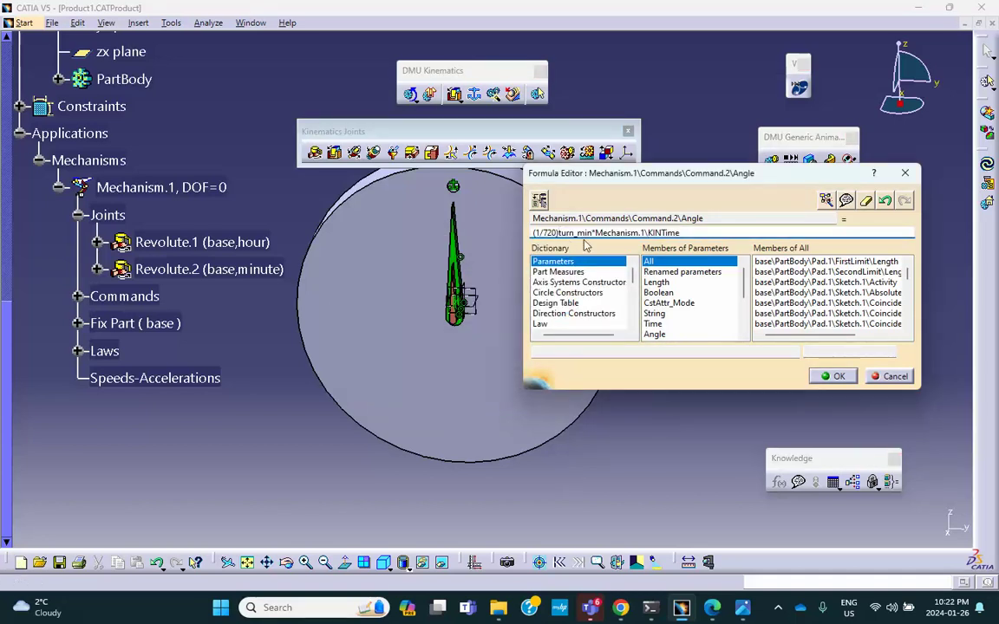
Rewrite the Command.2 formula as 1turn_min/720*Mechanism.1\KINTime and accept it.
left_click(560, 234)
type("*")
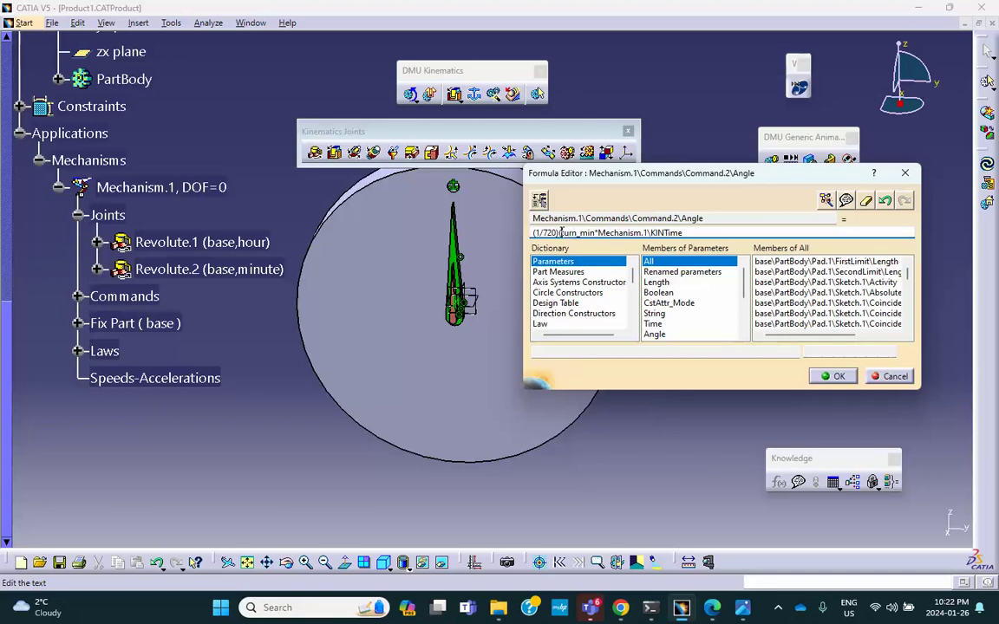
left_click(560, 232)
type("1")
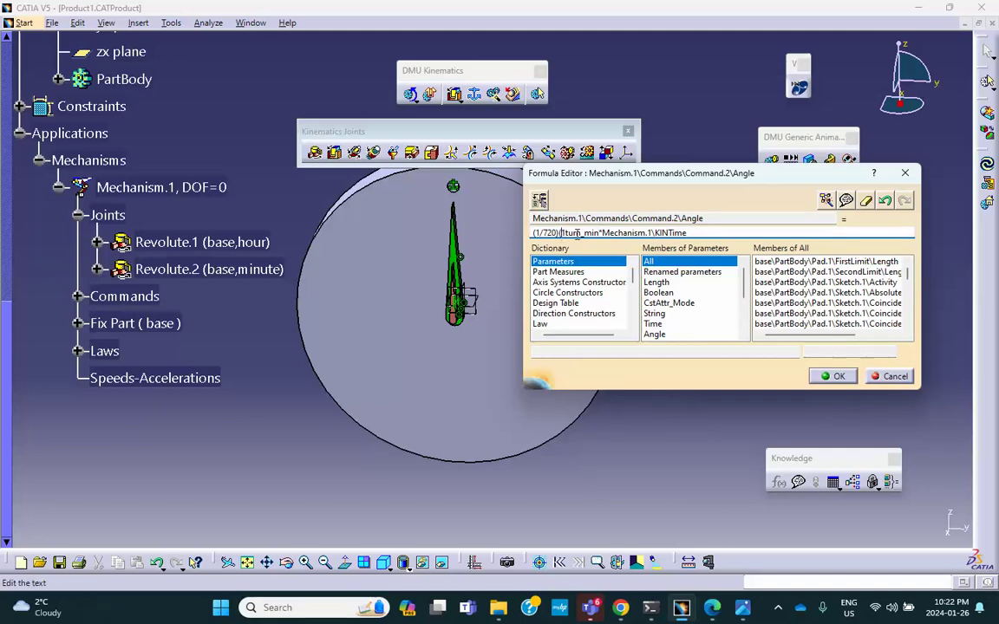
key("BackSpace")
key("BackSpace")
key("BackSpace")
key("BackSpace")
key("BackSpace")
key("BackSpace")
key("BackSpace")
key("BackSpace")
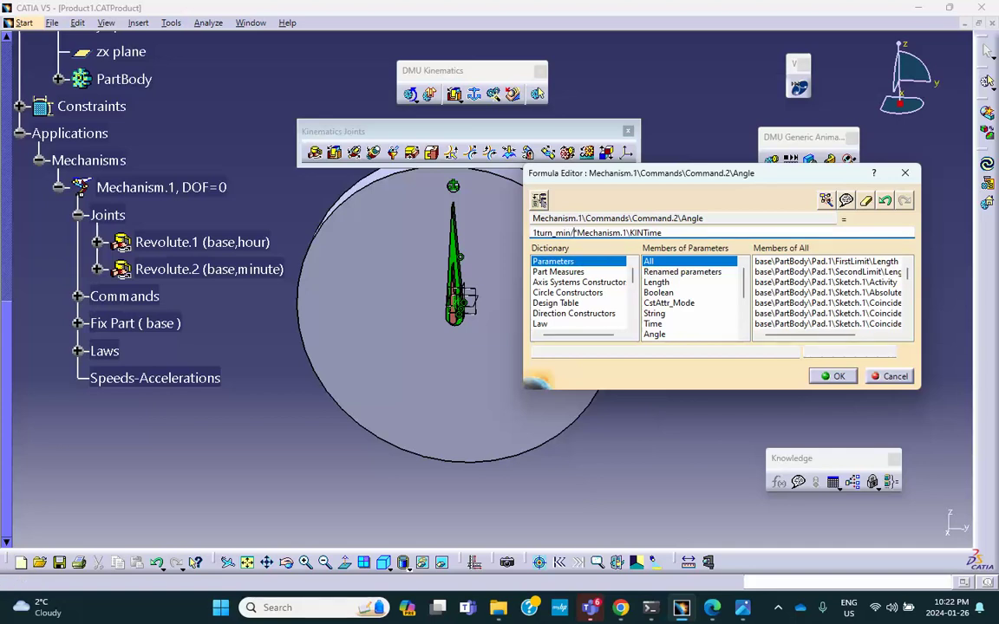
left_click(574, 233)
type("/720*")
key("BackSpace")
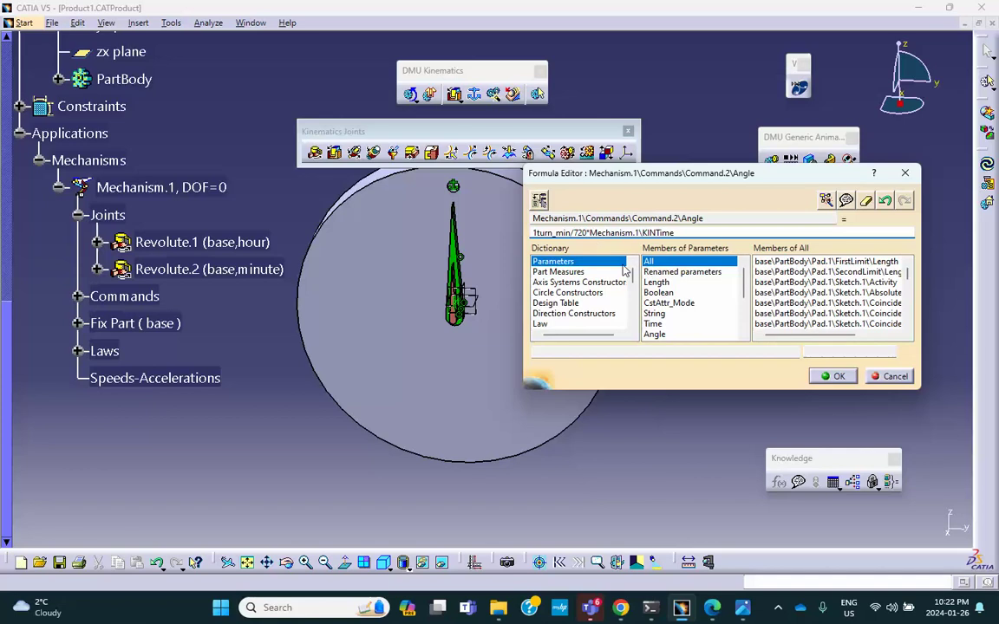
type("*")
key("Return")
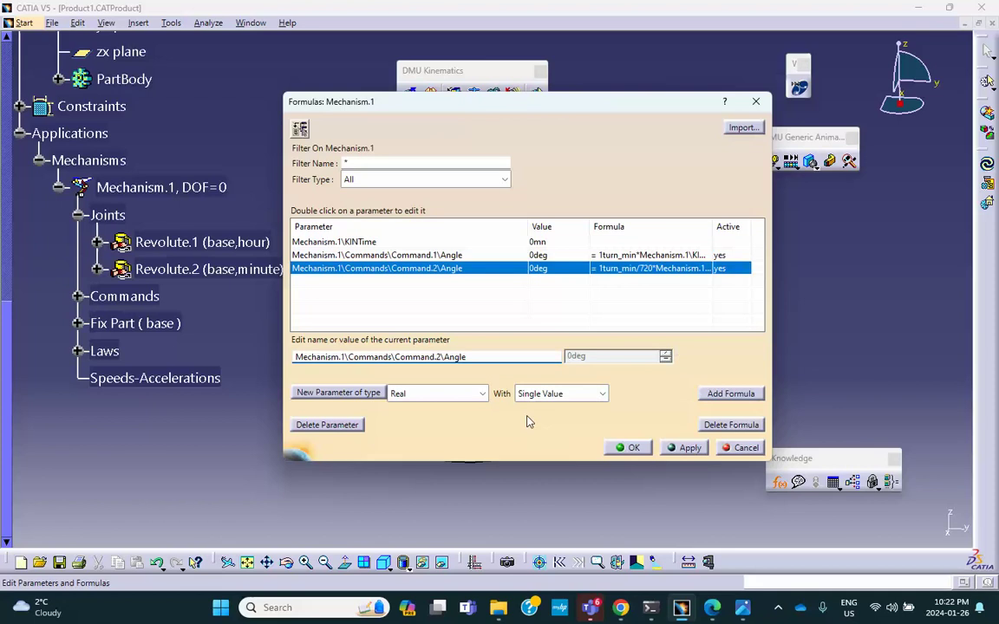
left_click(634, 448)
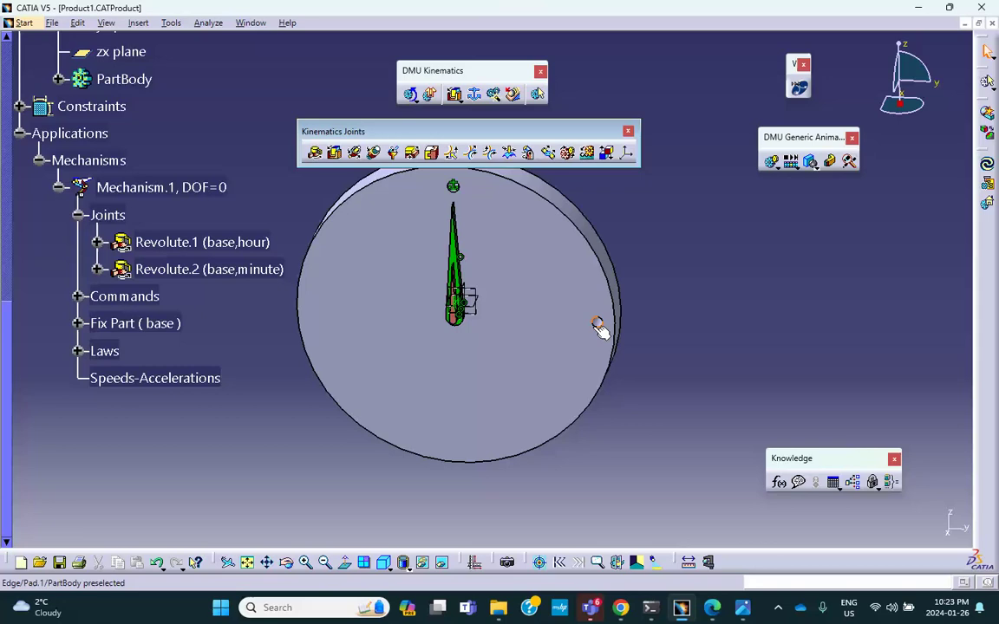
Start Simulation with Laws and change the maximum time bound from 10 s to 180 s.
left_click(417, 101)
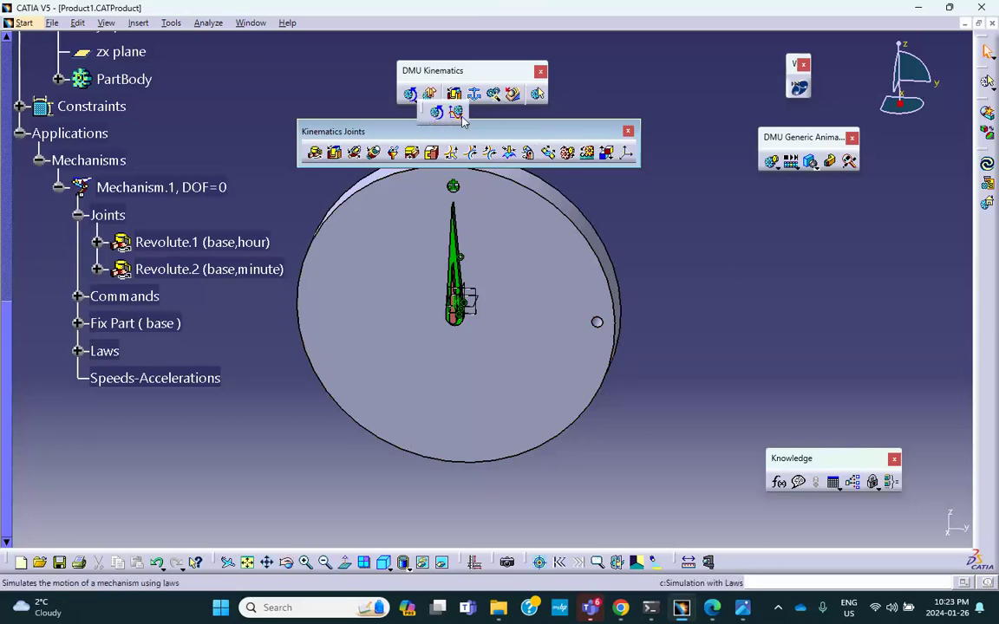
left_click(437, 111)
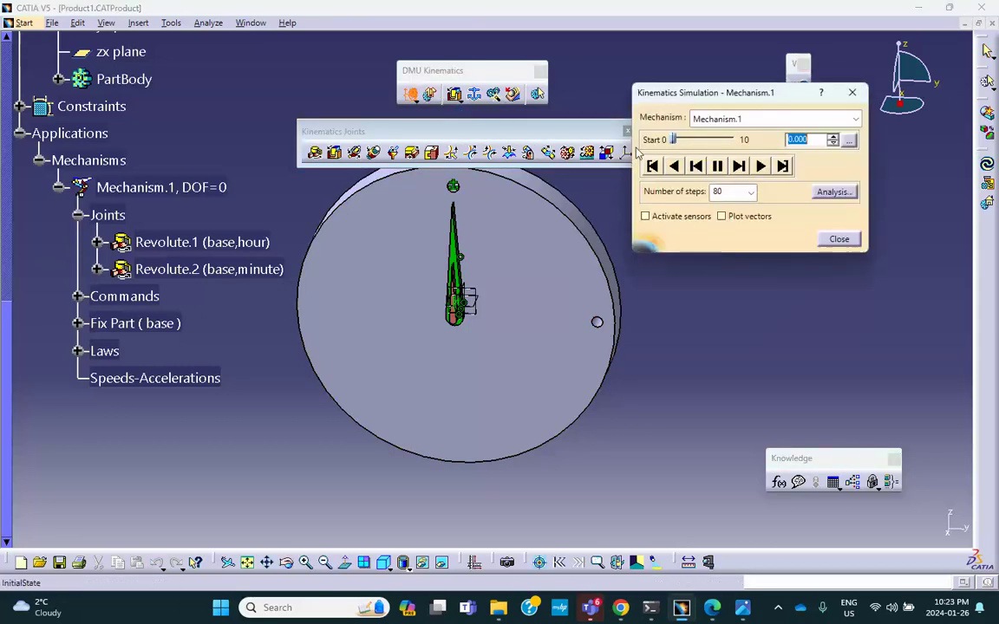
left_click(848, 141)
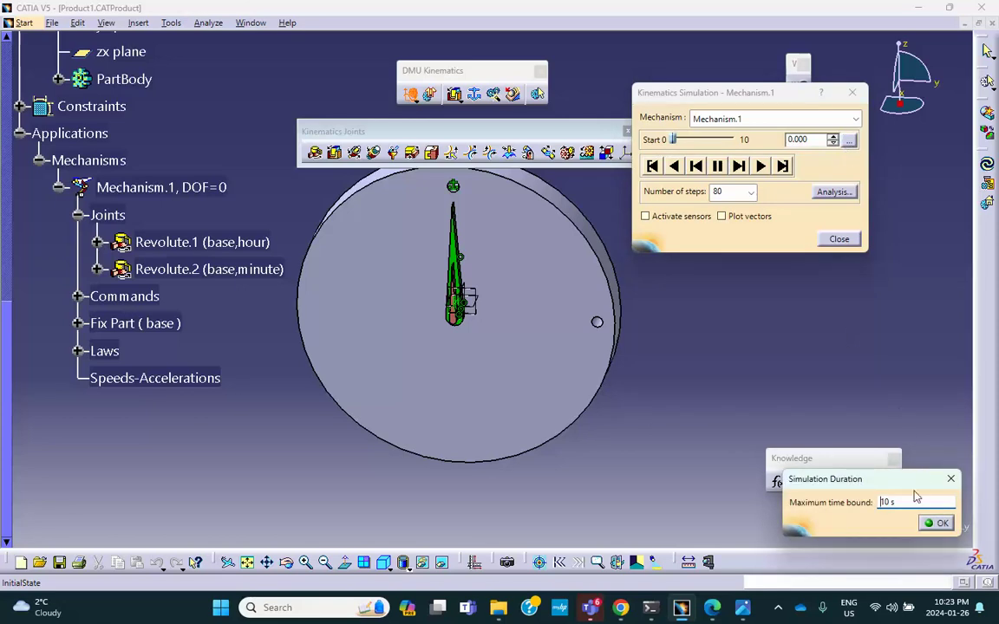
double_click(885, 501)
left_click(936, 522)
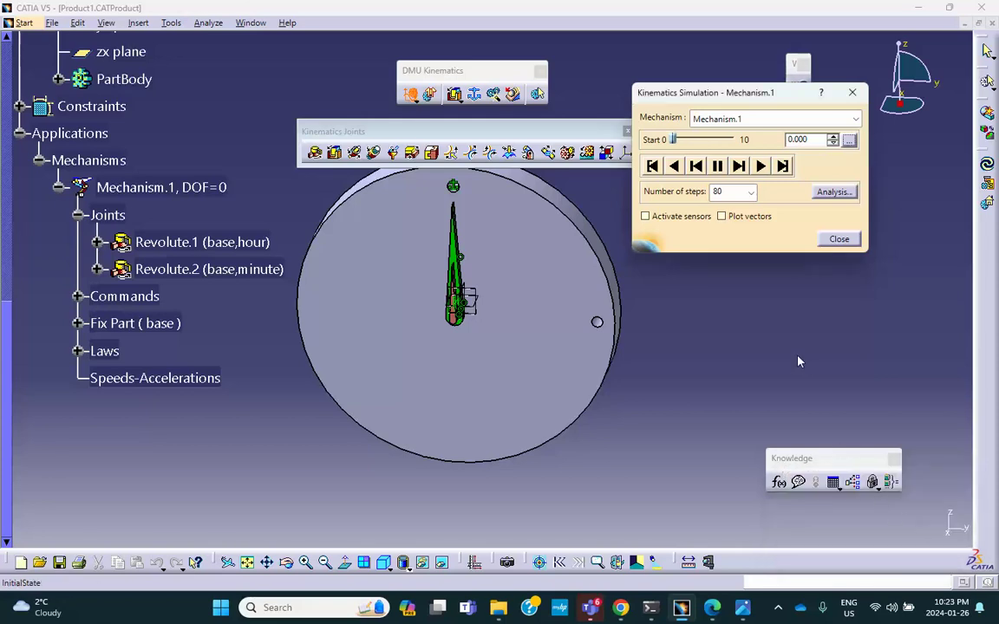
left_click(848, 140)
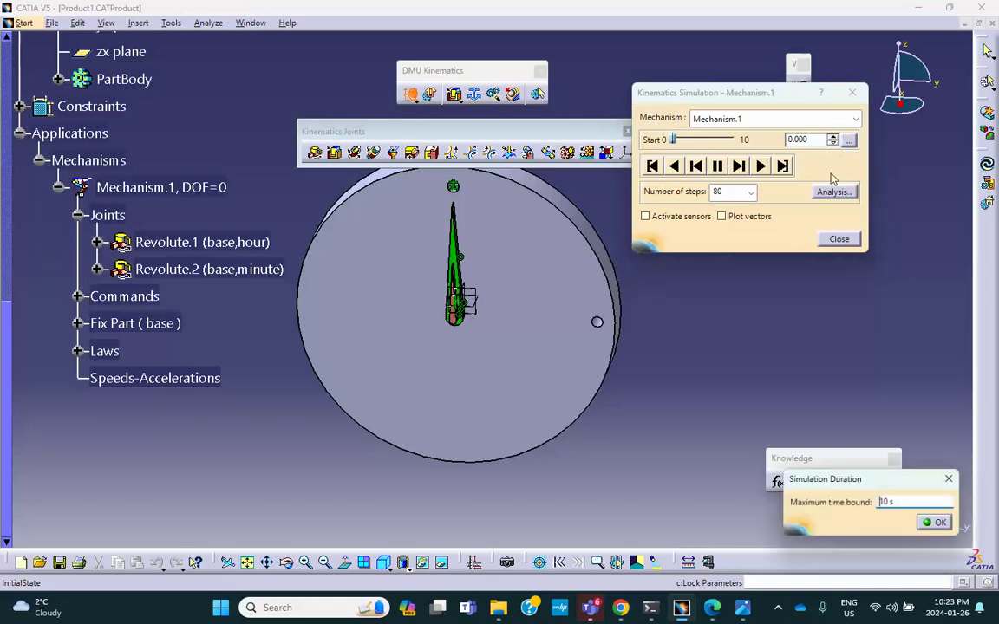
left_click_drag(881, 501, 757, 495)
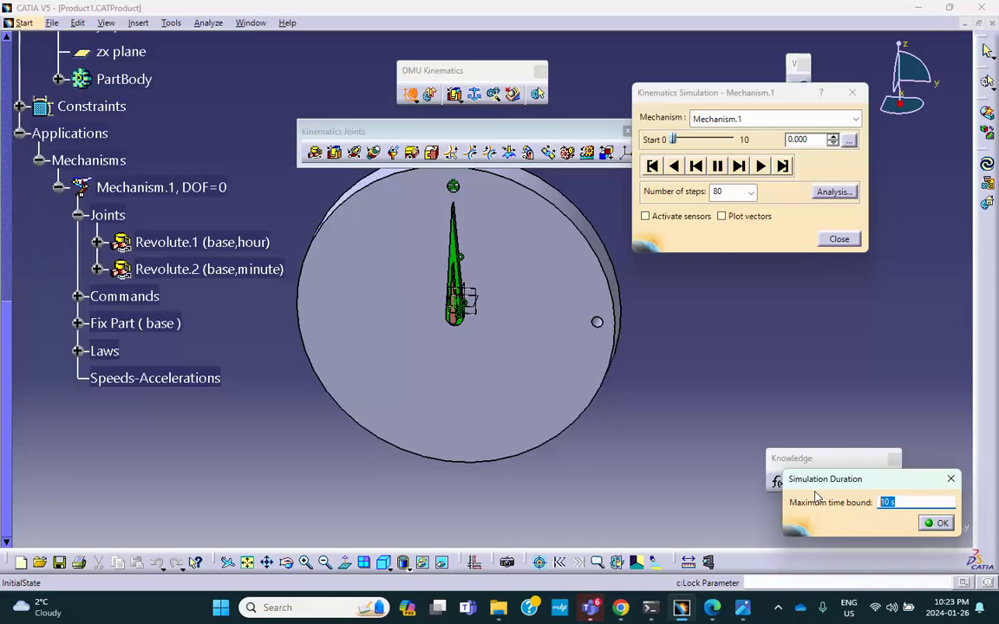
type("1")
key("Return")
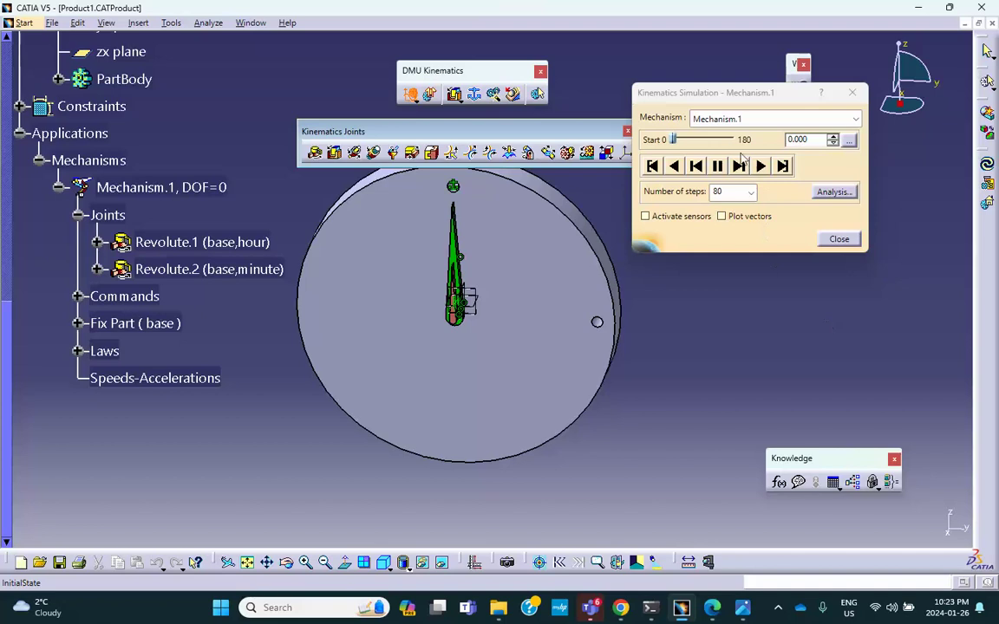
Raise the maximum time bound to 10800 s and verify the value.
left_click(849, 140)
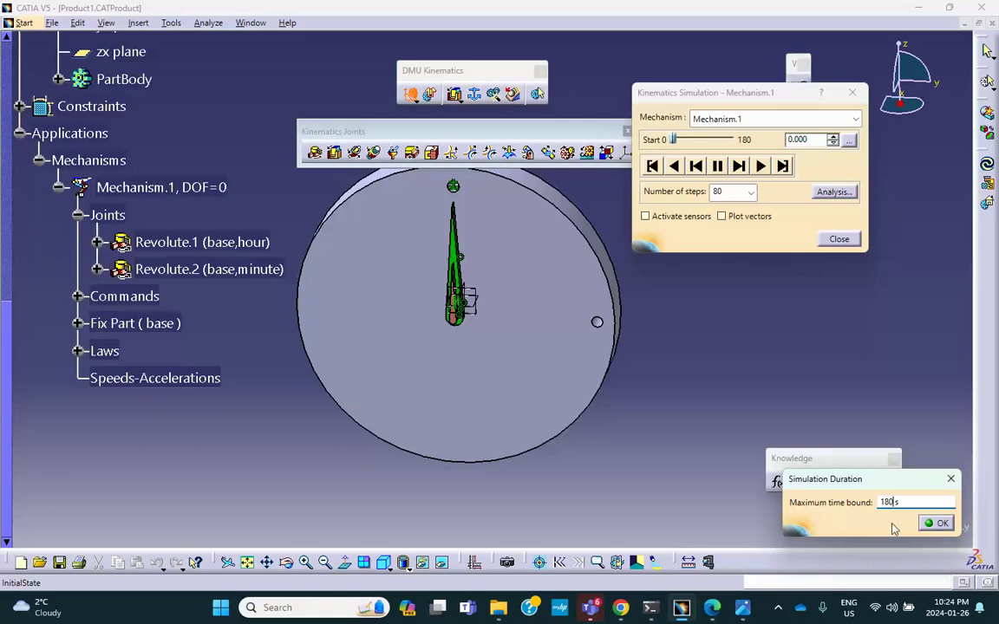
type("0")
left_click(903, 504)
type("0")
left_click(940, 524)
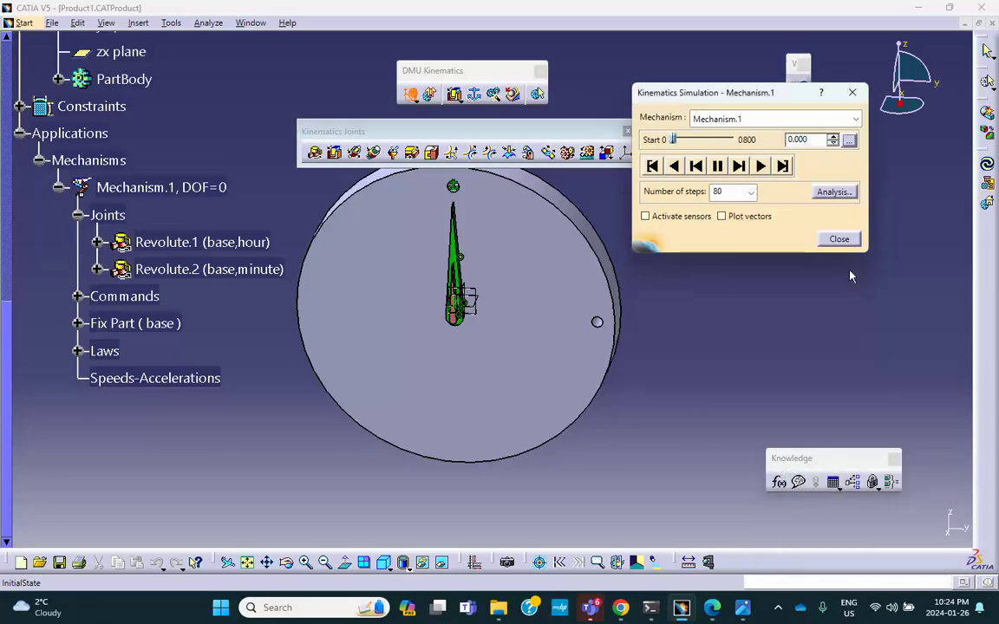
left_click(848, 140)
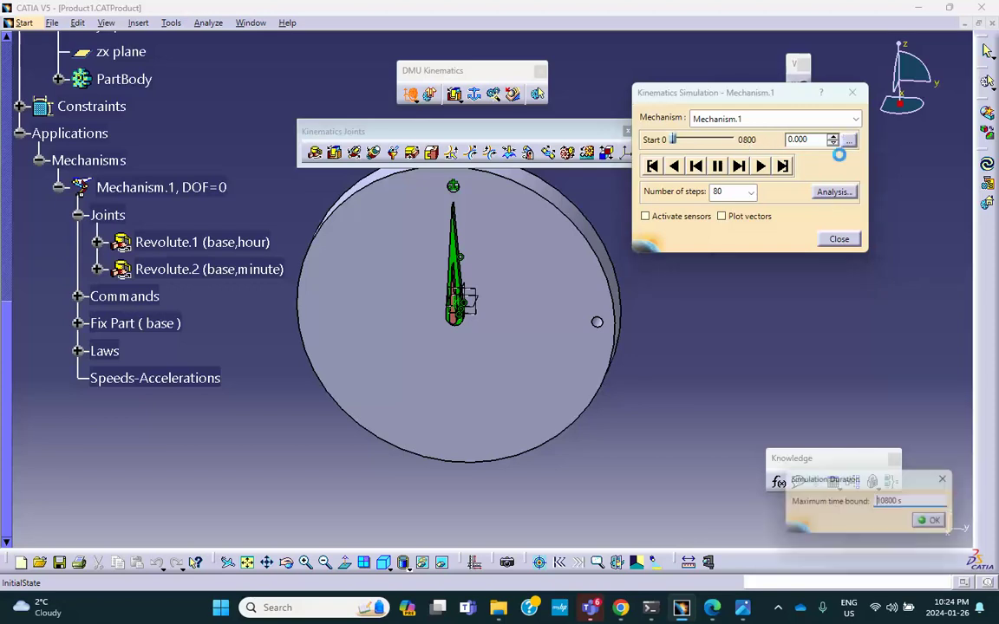
left_click(934, 523)
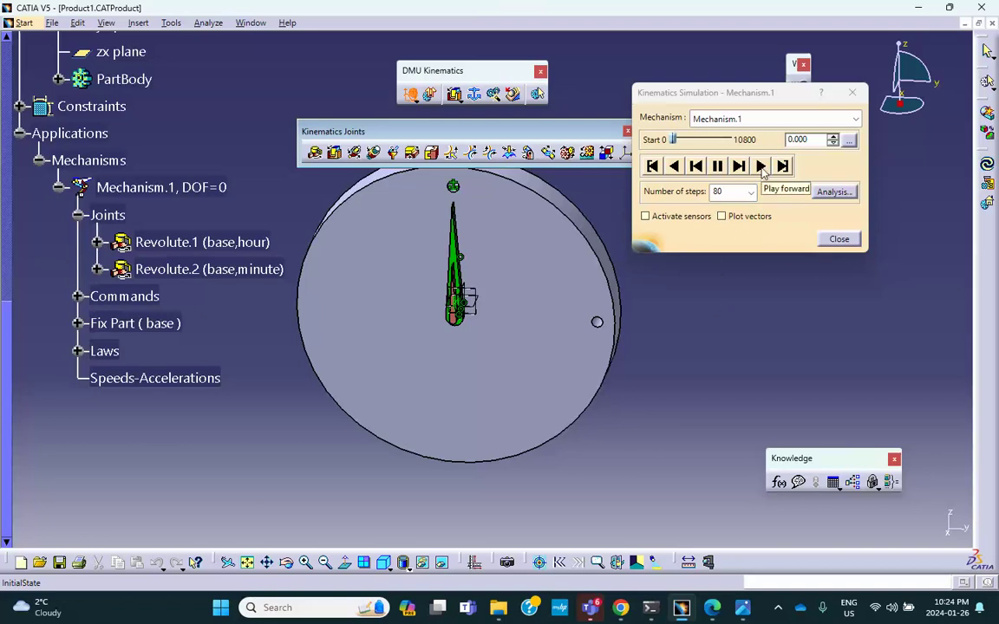
Set 500 steps, play the clock simulation through 10800 s, then close it.
left_click(761, 165)
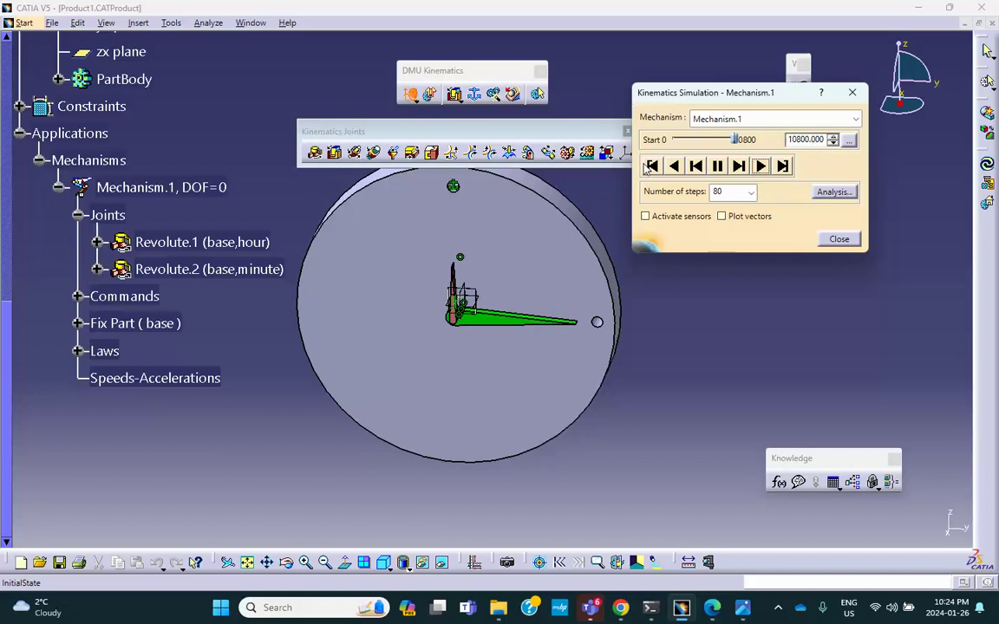
left_click(652, 166)
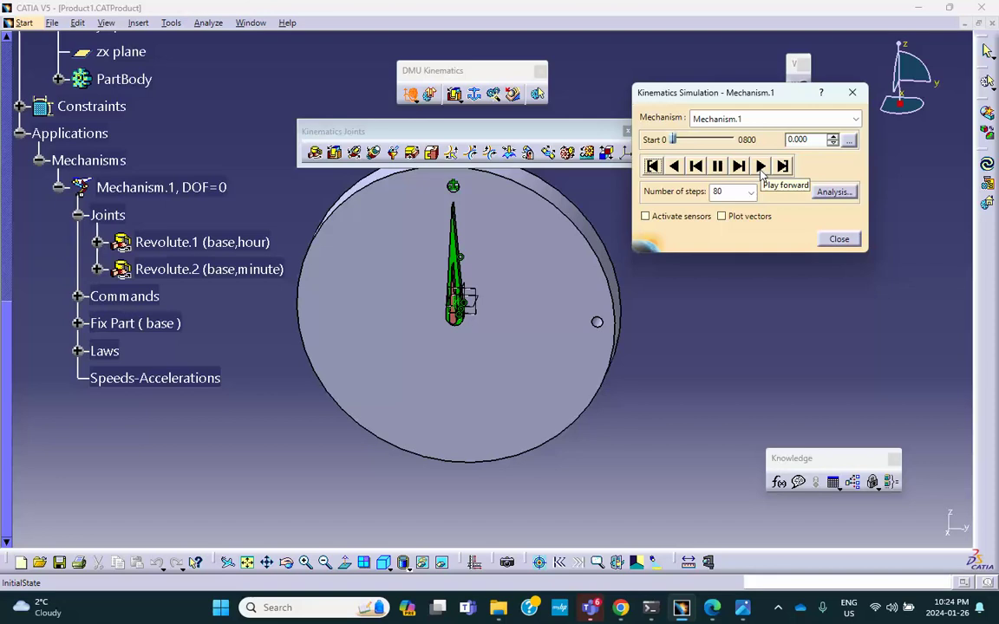
left_click(749, 192)
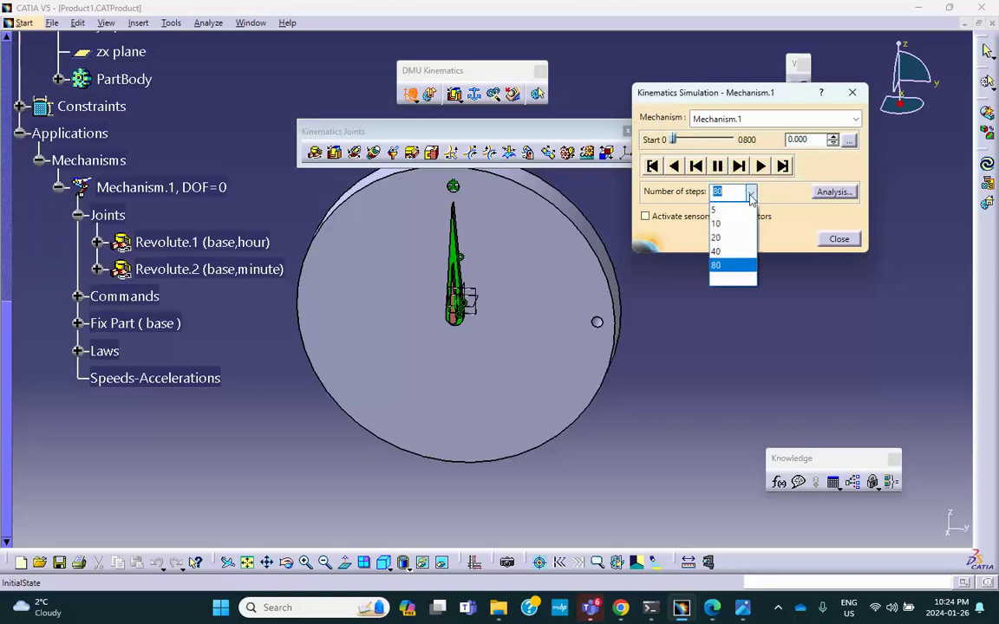
left_click(750, 192)
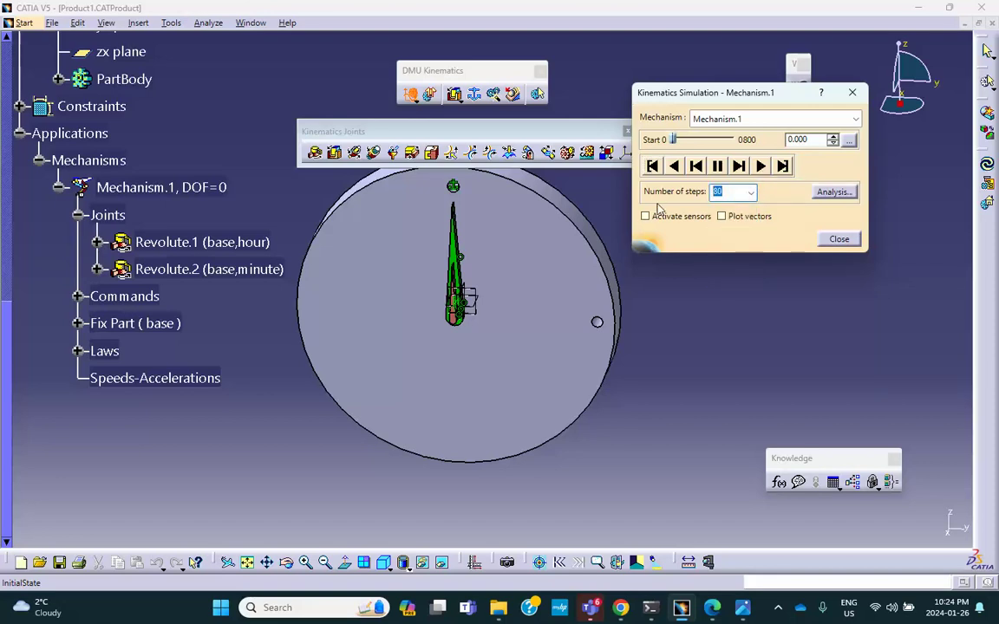
type("500")
left_click(761, 169)
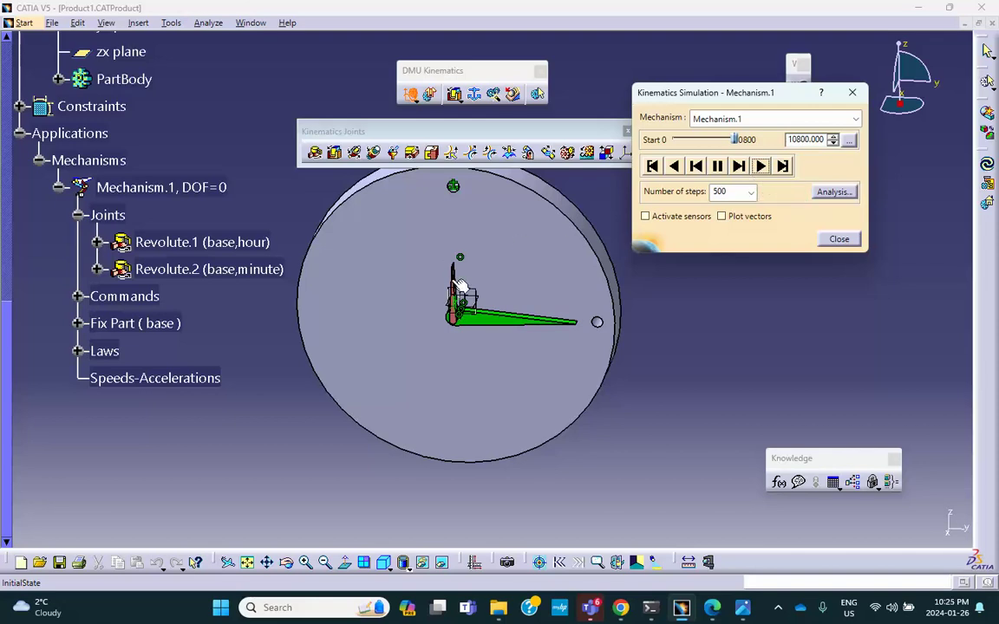
left_click(838, 240)
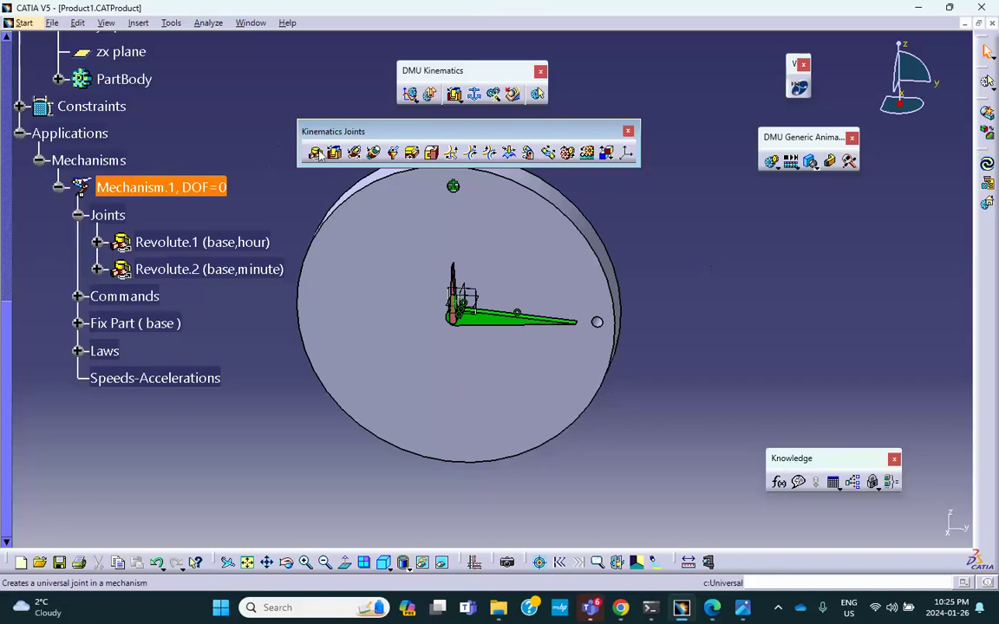
Rewind the law simulation to time 0 so the clock hands return to their start.
left_click(409, 93)
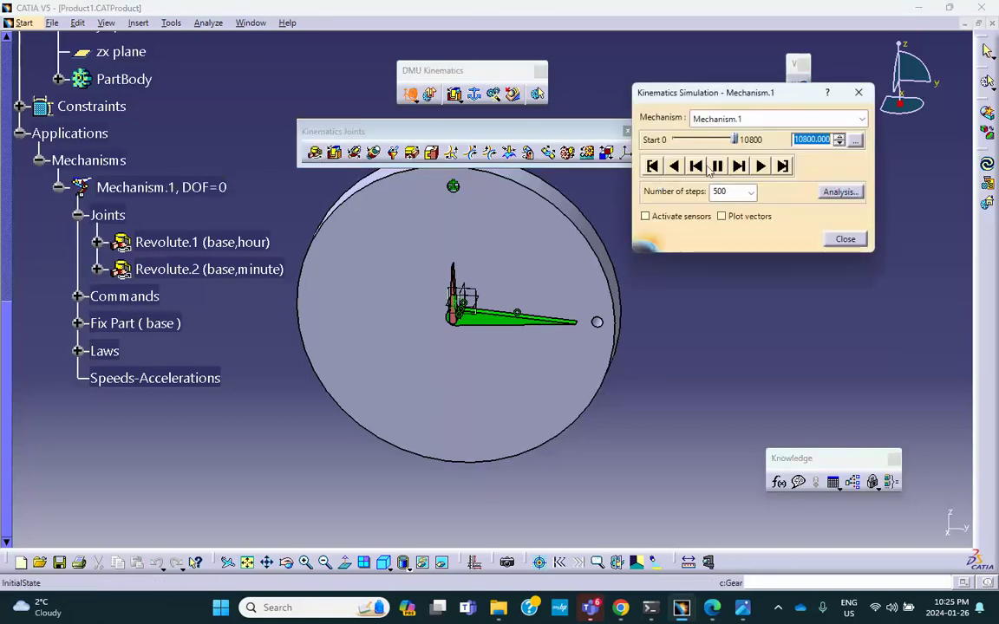
left_click_drag(737, 139, 671, 139)
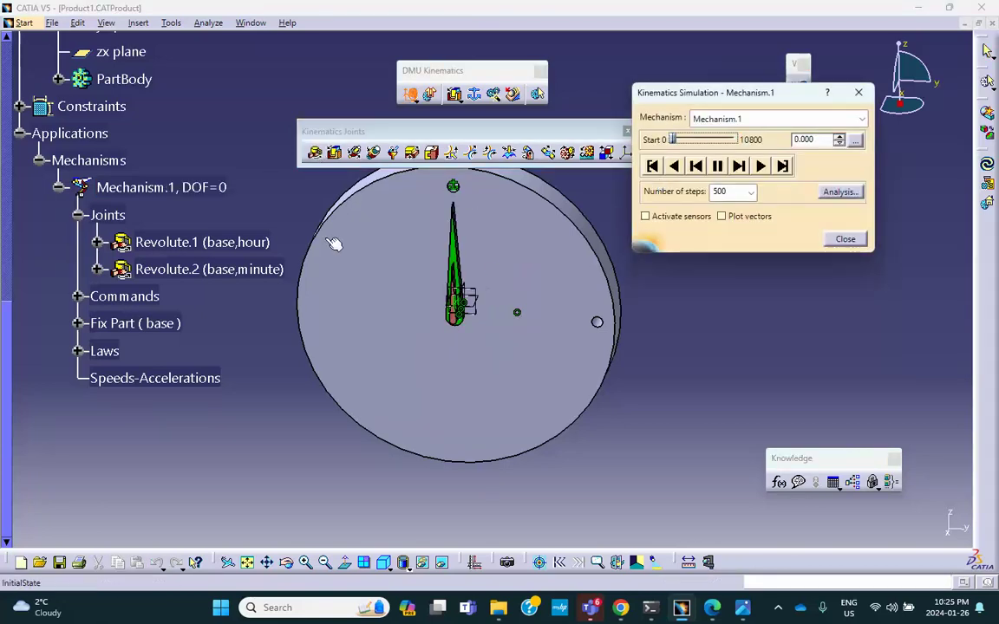
left_click(843, 239)
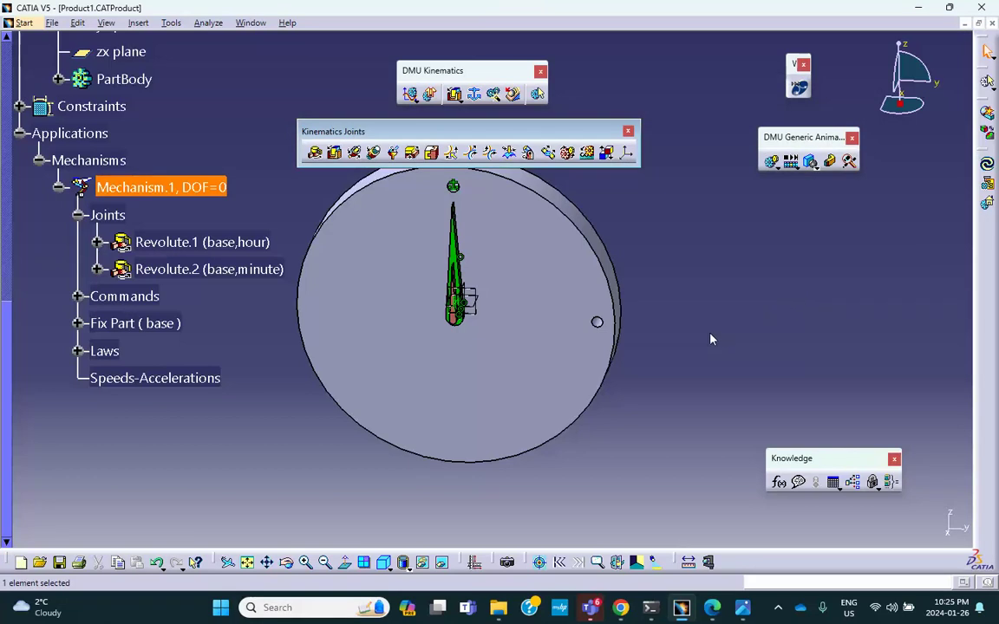
Expand Mechanism.1's Laws branch to show Formula.1 and Formula.2, centring the clock.
left_click(78, 322)
left_click(78, 323)
left_click(78, 350)
middle_click_drag(378, 297, 692, 284)
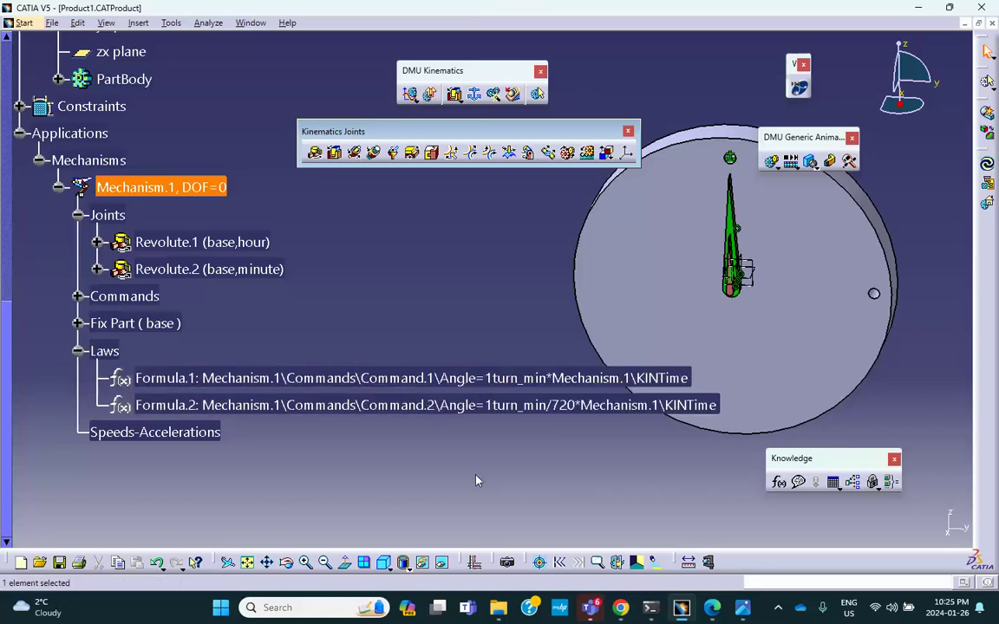
Change Formula.1 to 1turn_min/720*Mechanism.1\KINTime.
double_click(490, 378)
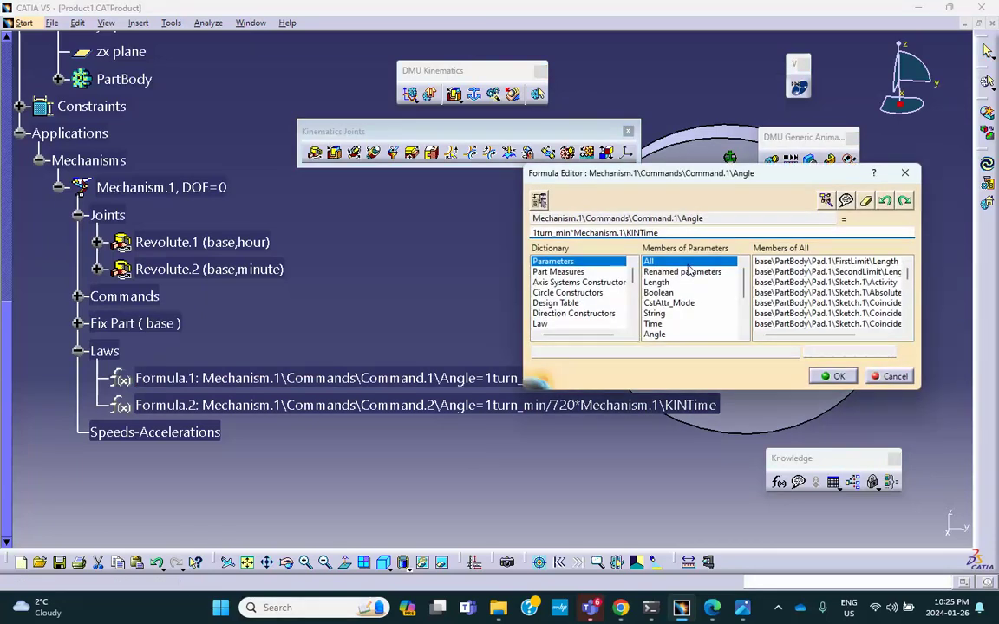
left_click(571, 233)
type("/720*")
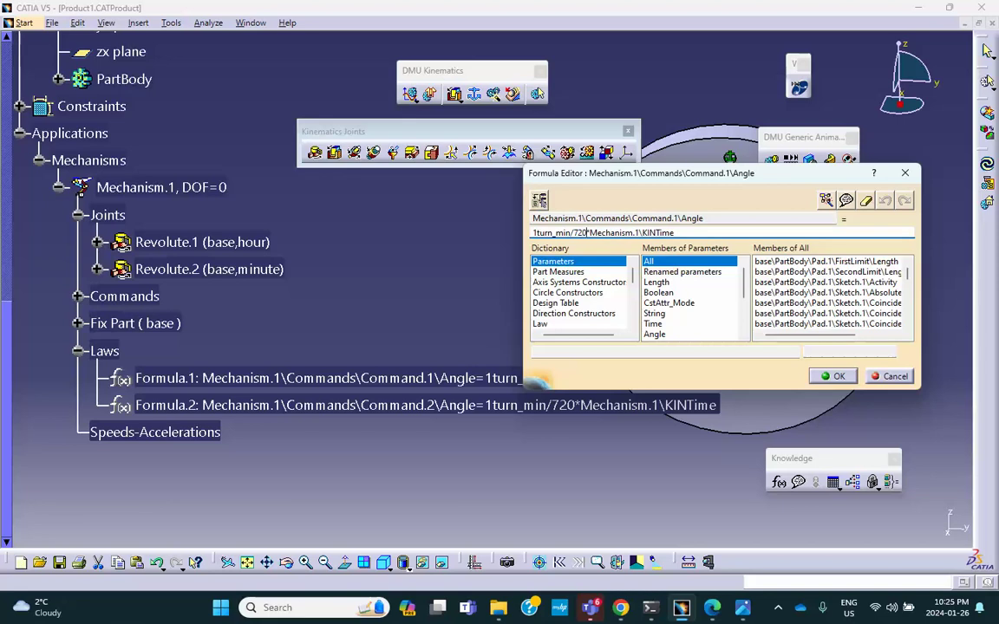
left_click(386, 280)
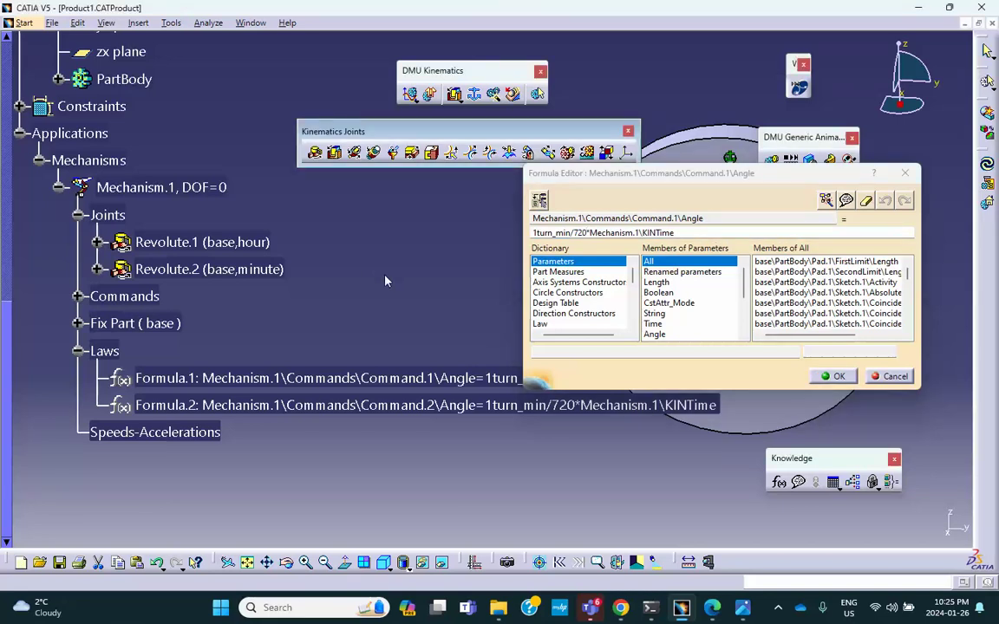
left_click(832, 376)
Remove the /720 divisor so Formula.2 reads 1turn_min*Mechanism.1\KINTime.
left_click(559, 405)
double_click(559, 405)
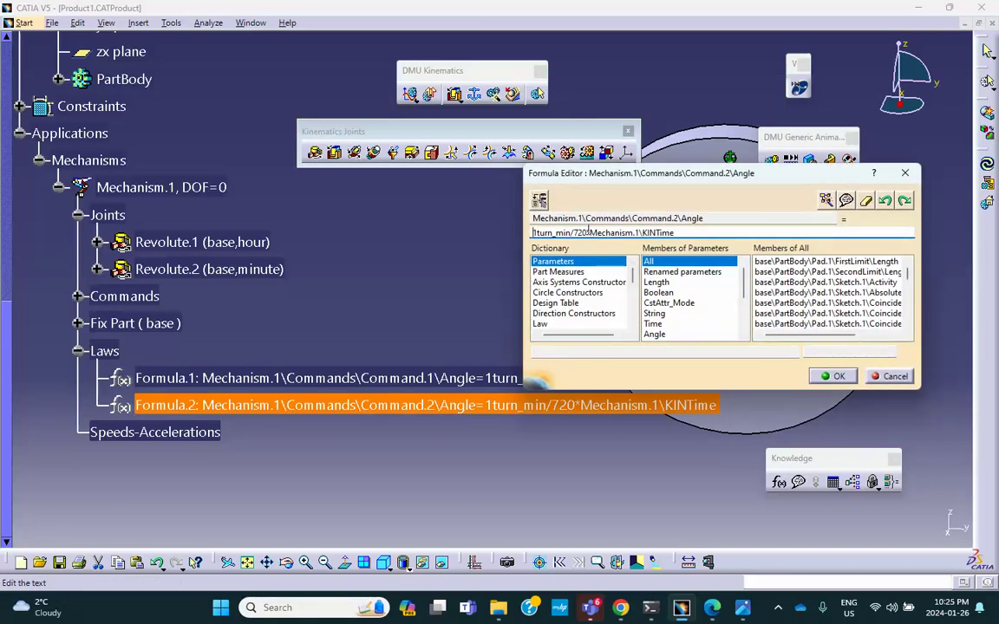
double_click(578, 232)
key("Delete")
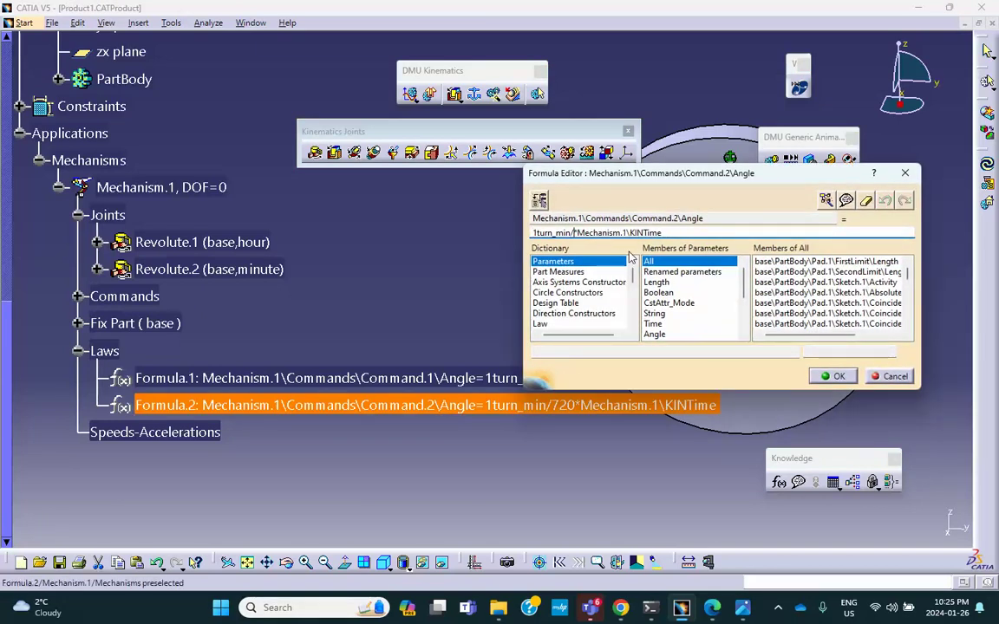
key("BackSpace")
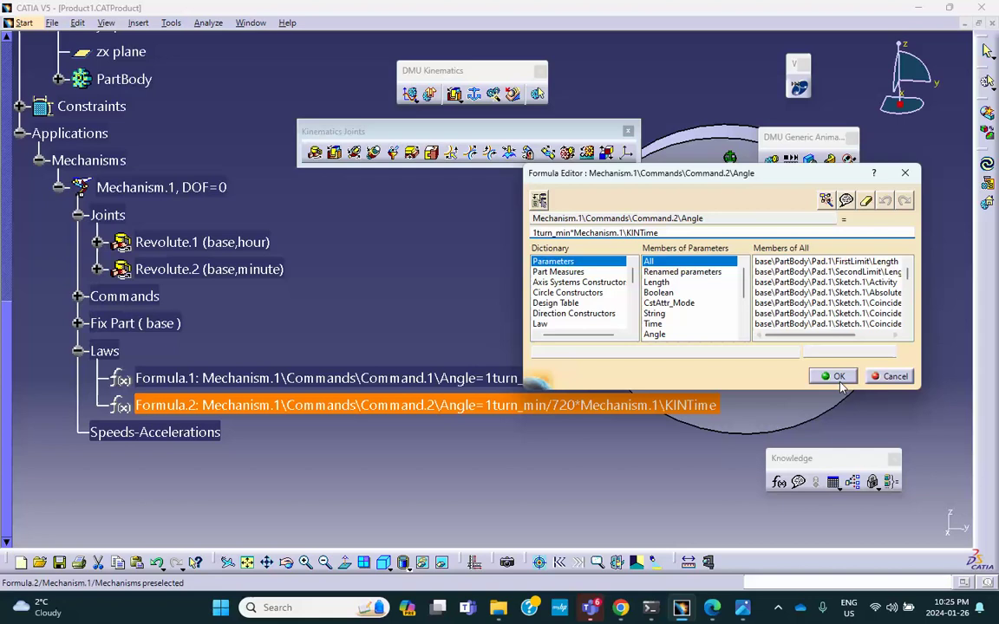
left_click(838, 376)
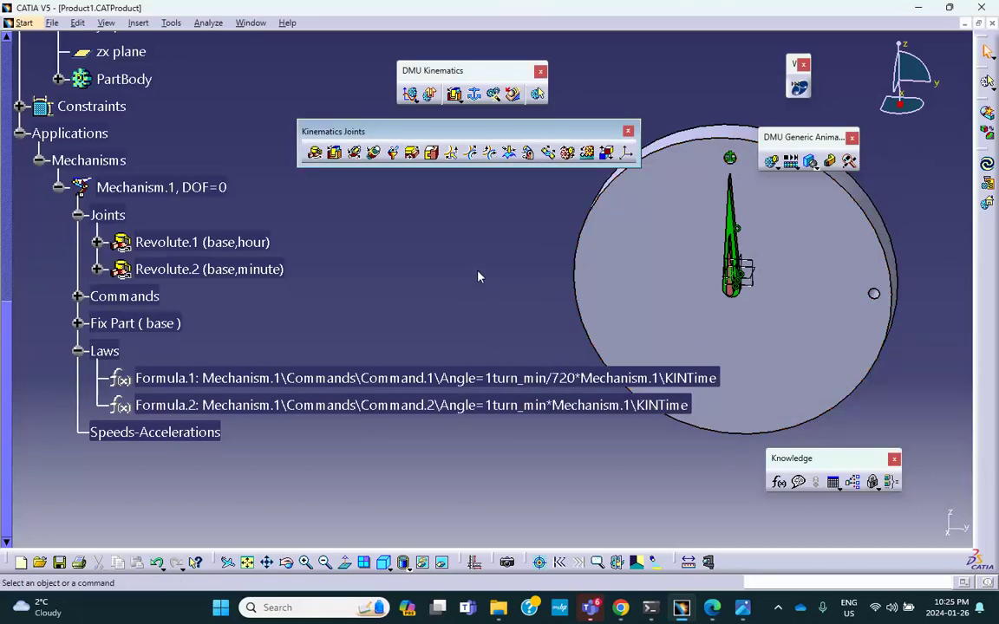
left_click(409, 93)
left_click_drag(698, 92, 313, 120)
scroll(429, 278, "up", 1)
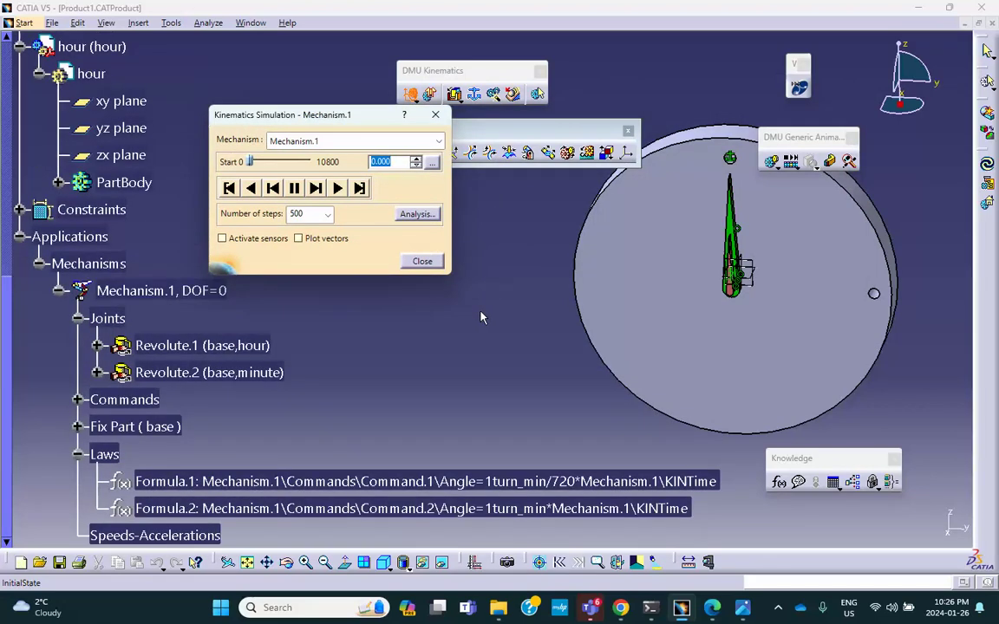
middle_click_drag(628, 305, 604, 343)
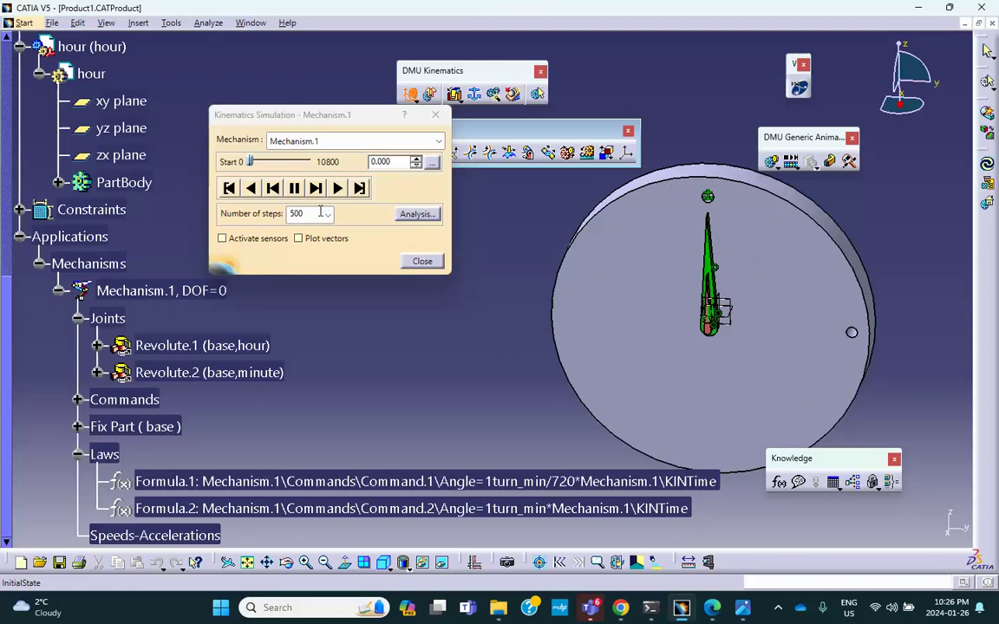
left_click(338, 189)
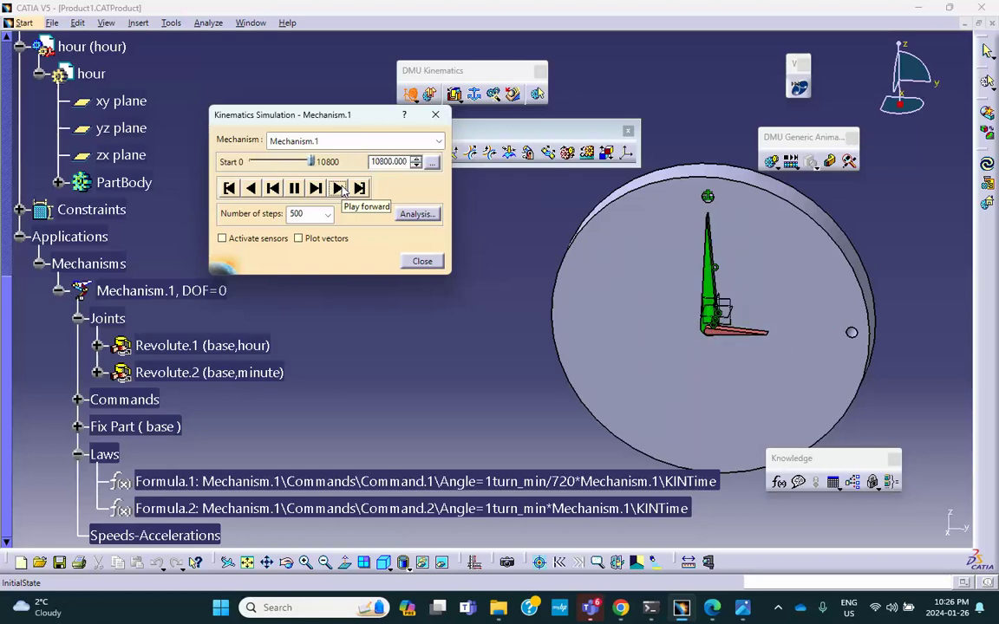
left_click(229, 188)
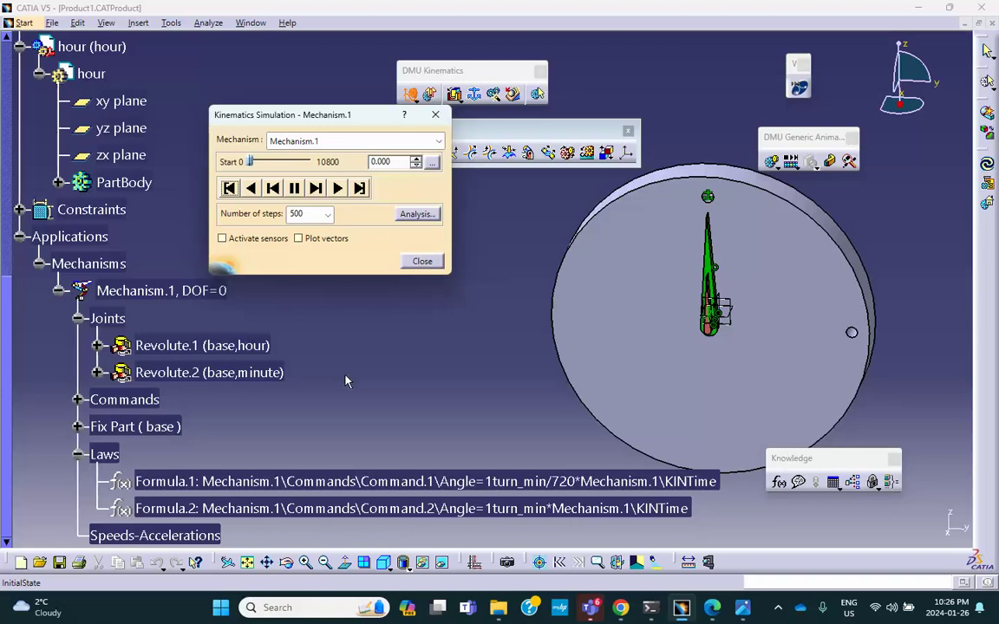
left_click(338, 188)
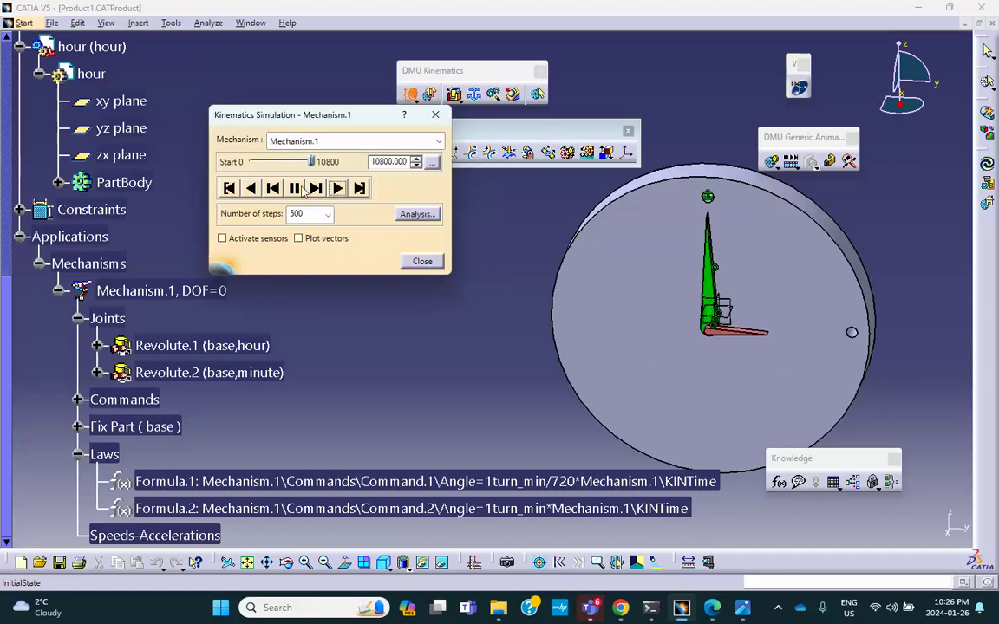
left_click(229, 188)
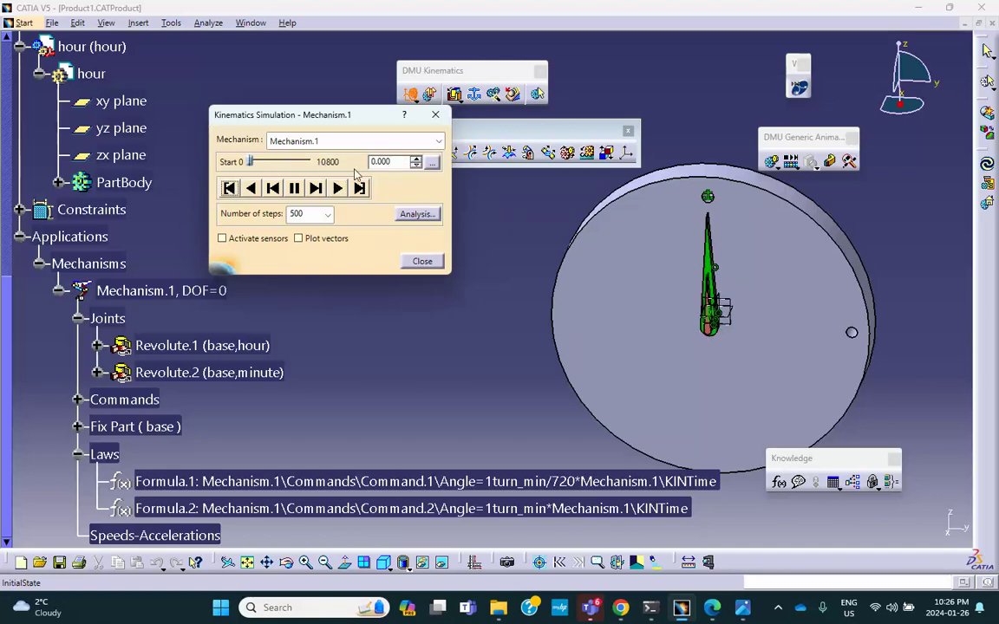
scroll(345, 342, "down", 2)
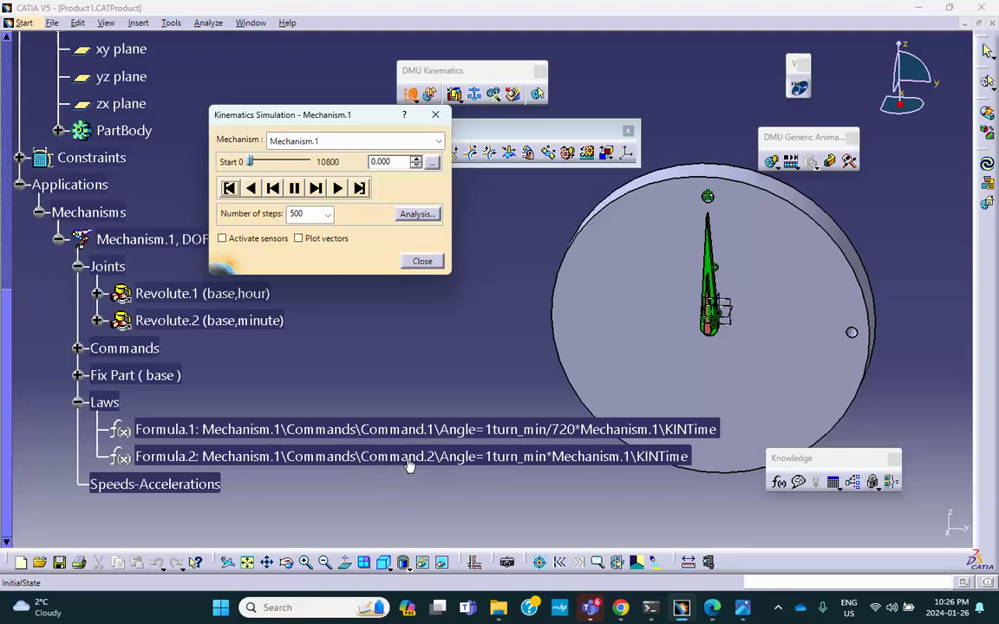
left_click(517, 465)
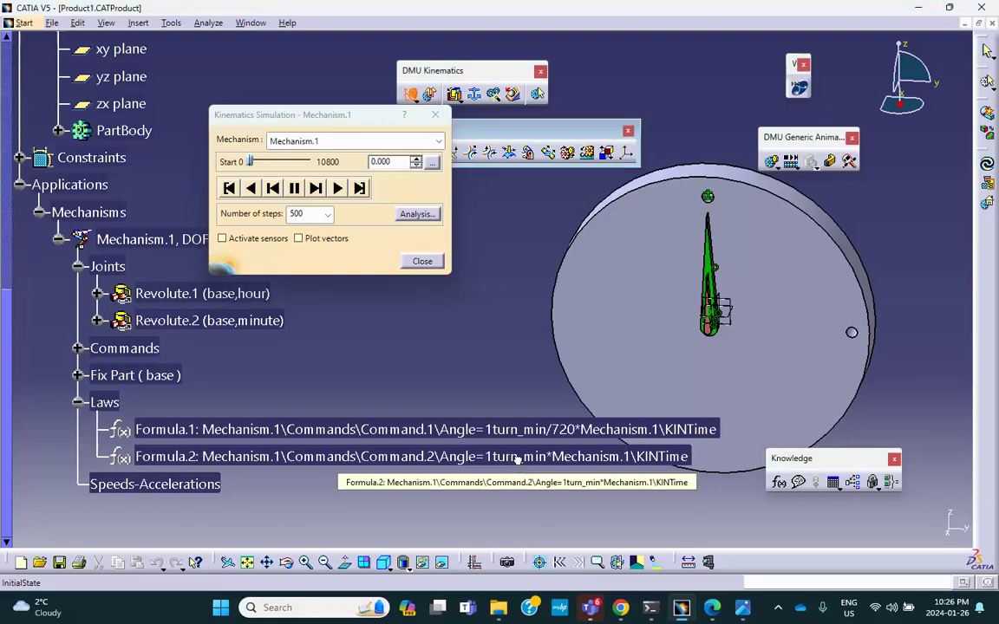
left_click(422, 261)
Edit Formula.2 so the minute hand angle reads 1turn_min/60*Mechanism.1\KINTime.
double_click(567, 457)
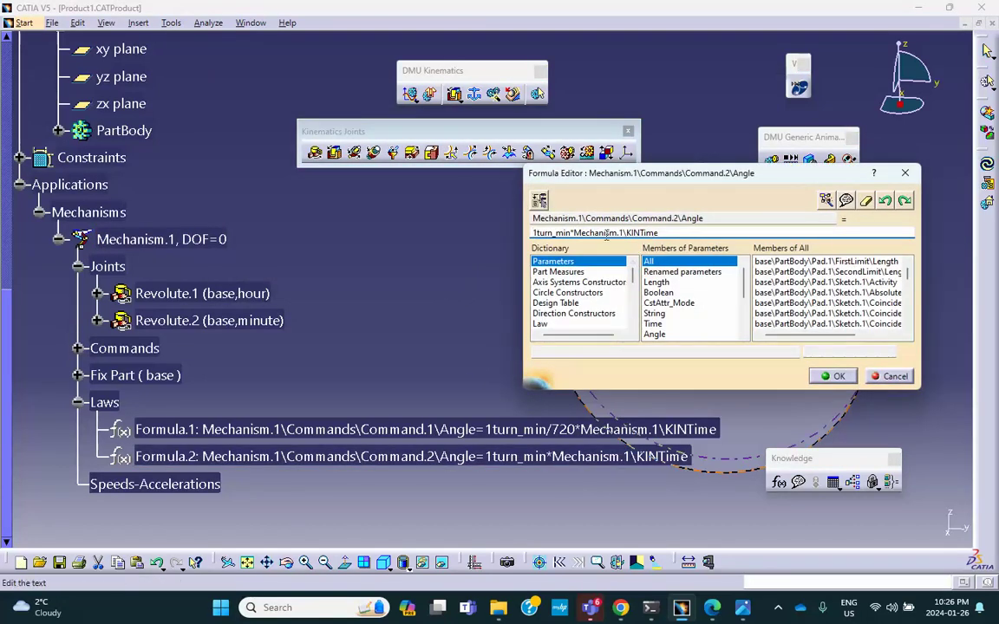
left_click(570, 233)
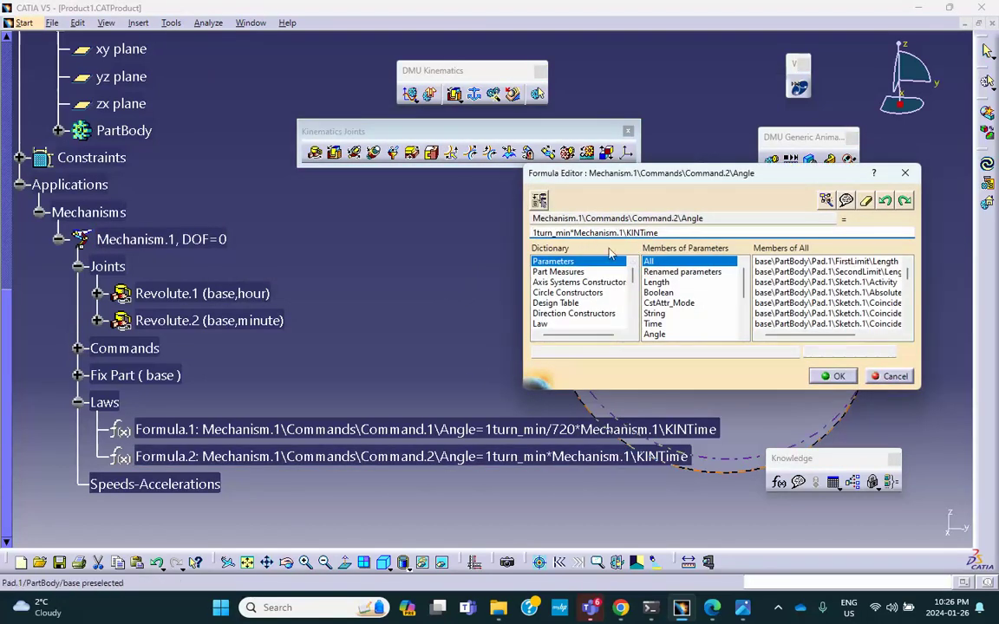
type("/")
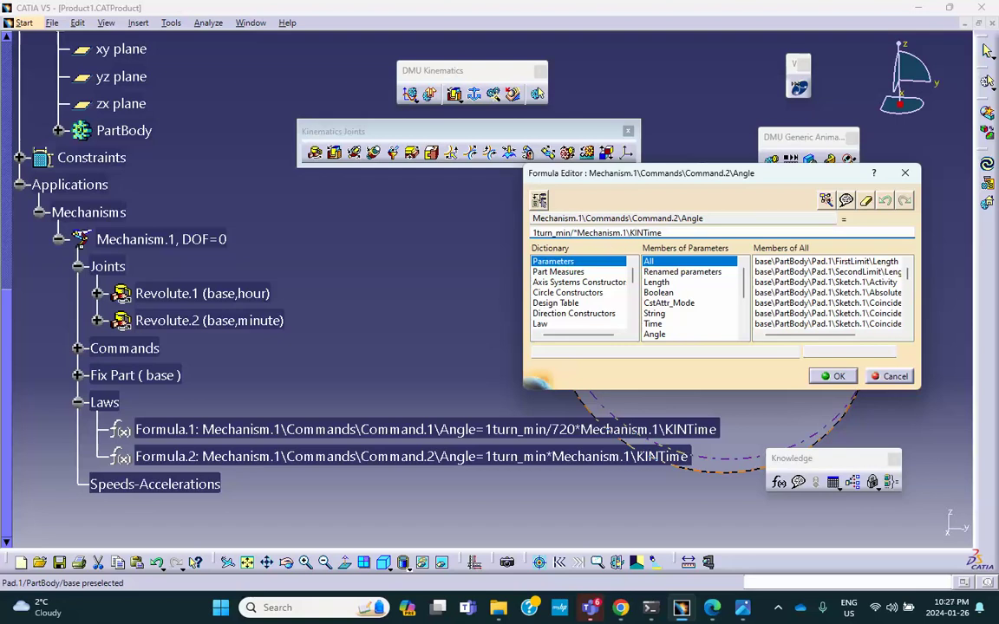
type("60")
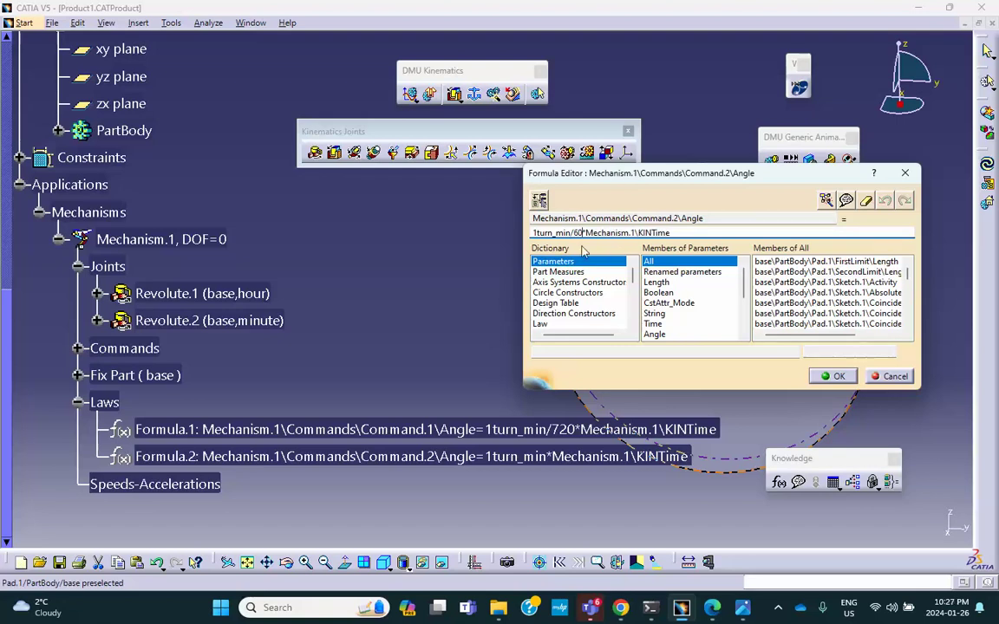
left_click(837, 377)
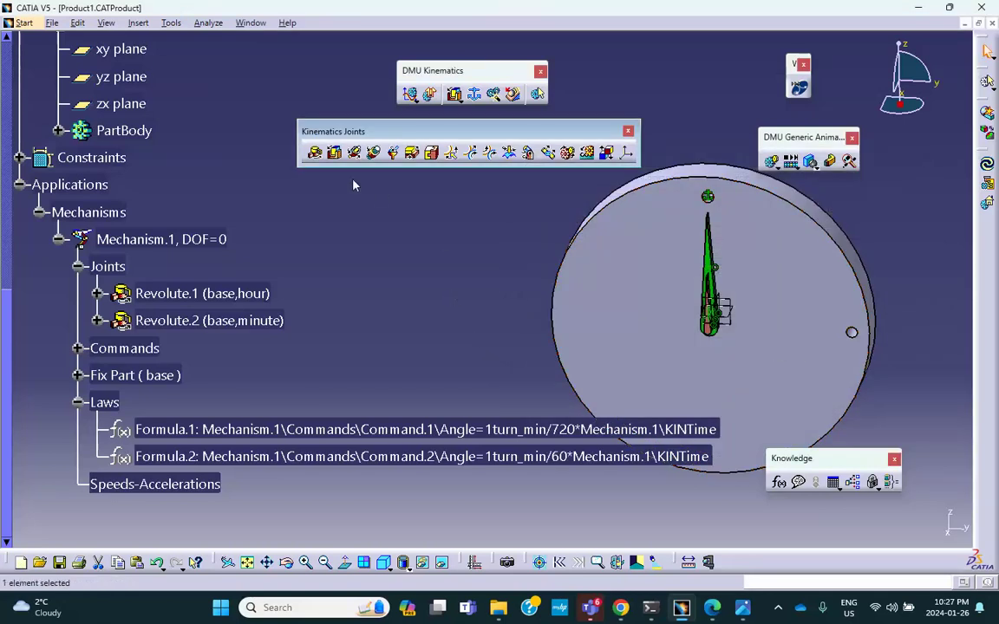
Play the law-driven simulation of Mechanism.1 forward with the revised hand formulas.
left_click(411, 95)
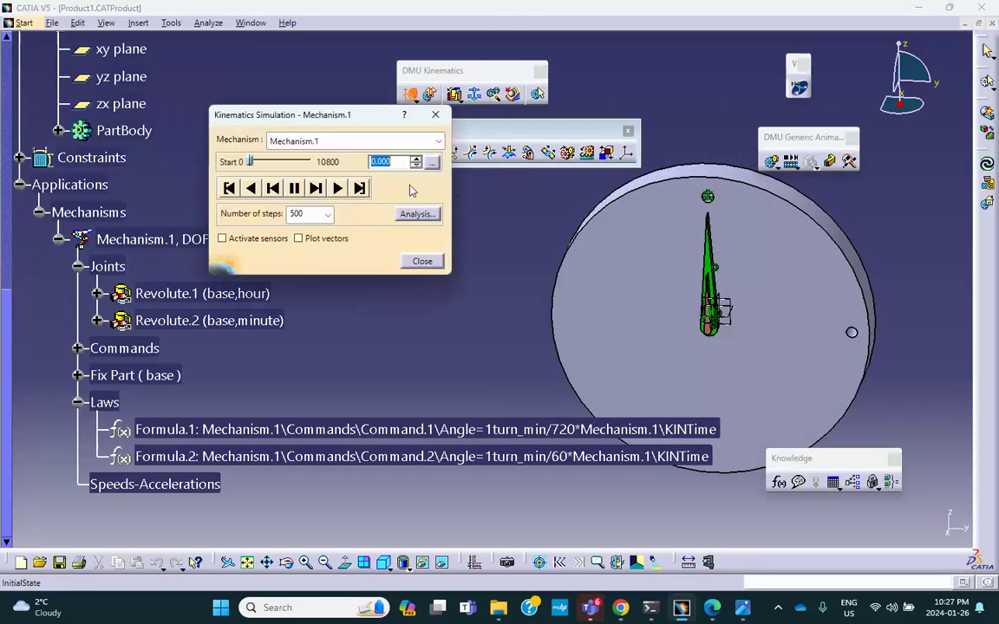
left_click(339, 189)
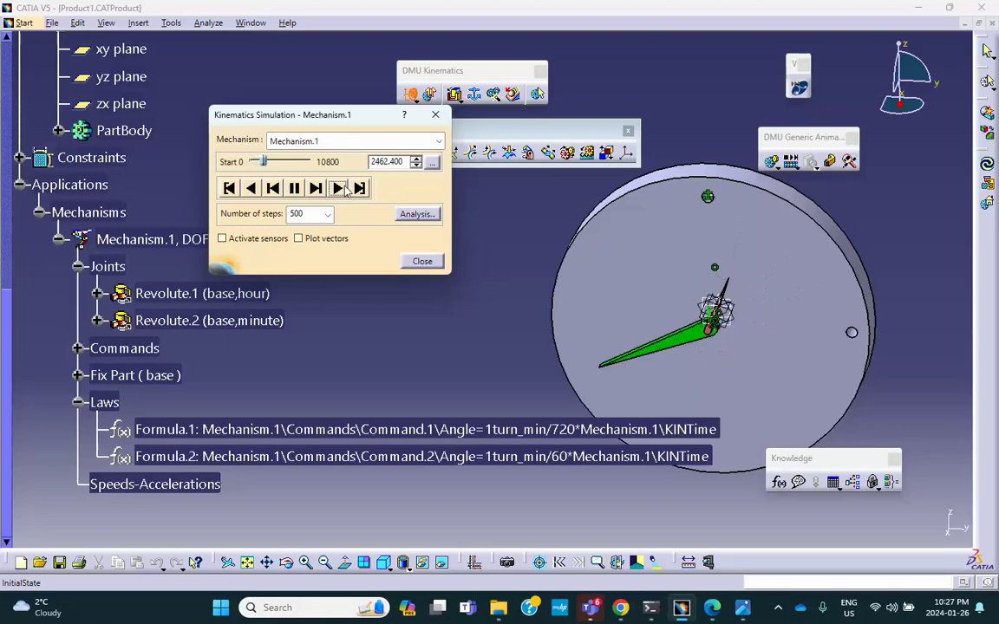